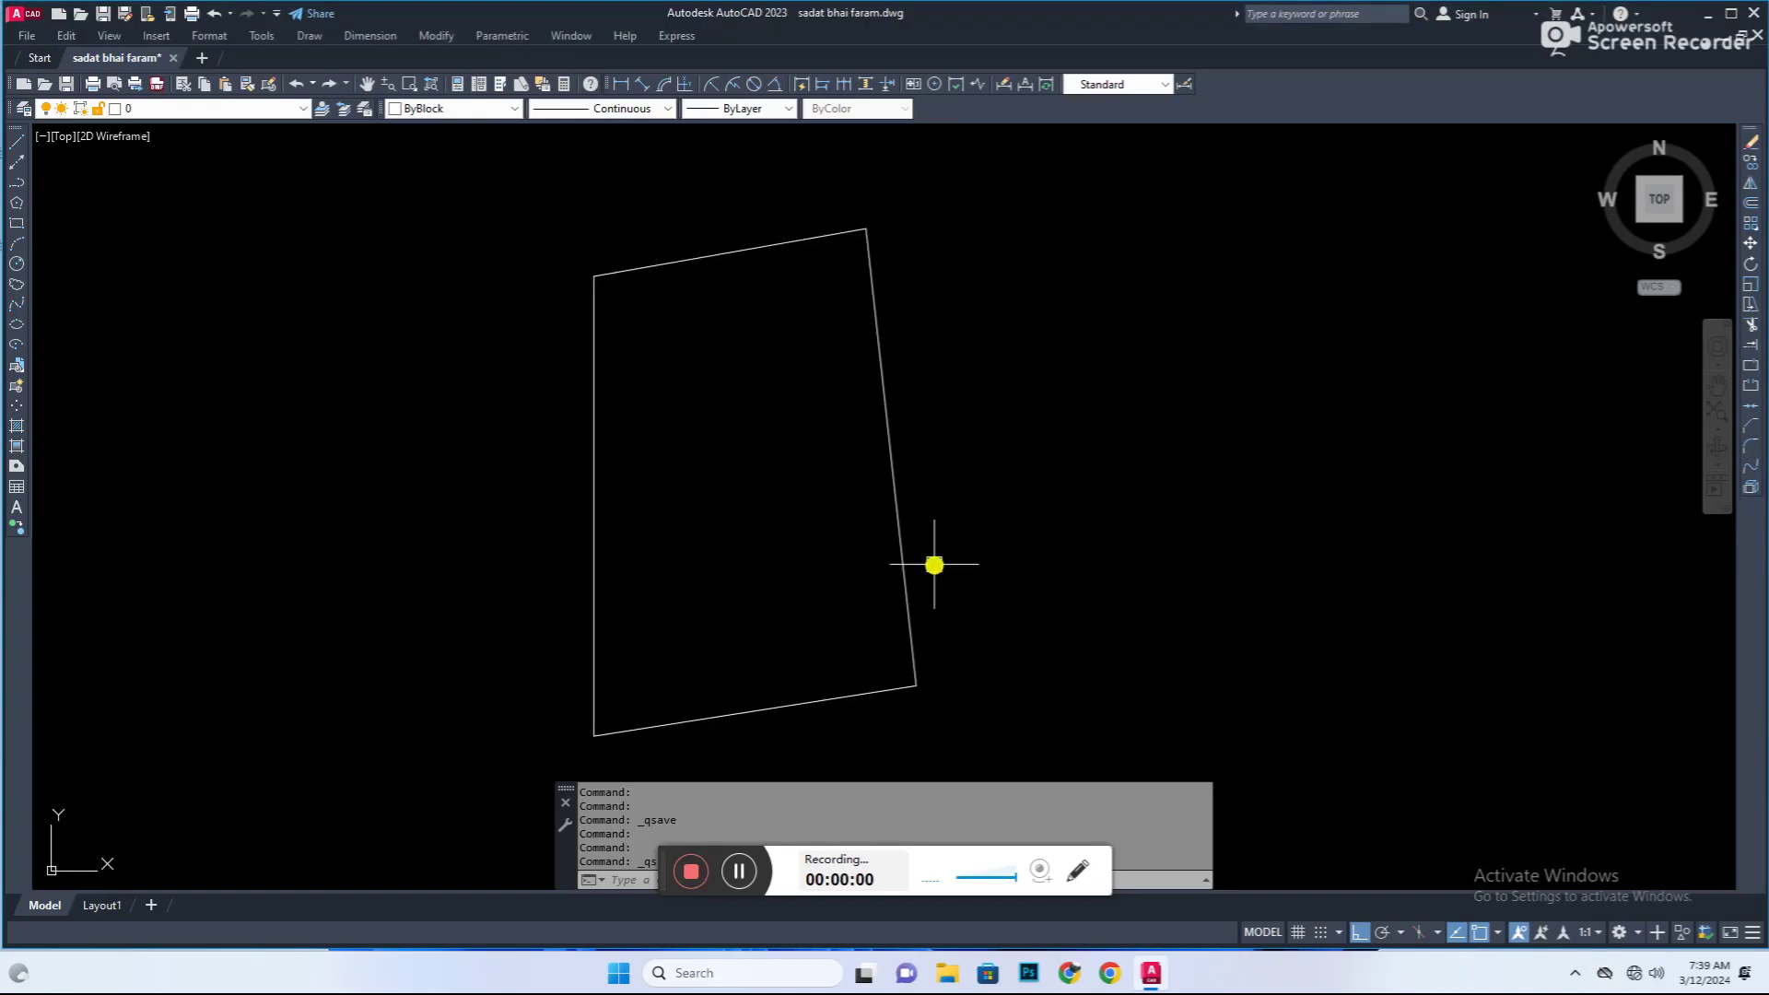
# Step: Offset the plot outline into an inner wall and fillet the top-left inner corner
pyautogui.write('o')
pyautogui.press('Return')
pyautogui.write('f')
pyautogui.press('Return')
pyautogui.scroll(3, 625, 720)
pyautogui.scroll(-4, 1237, 640)
pyautogui.scroll(3, 1272, 526)
pyautogui.click(1169, 495)
pyautogui.click(760, 593)
pyautogui.press('Escape')
pyautogui.press('Escape')
# Step: Trim the overlapping horizontal wall lines
pyautogui.scroll(3, 1038, 603)
# Step: Offset the top wall line downward by 1
pyautogui.write('o')
pyautogui.press('Return')
pyautogui.scroll(-3, 1011, 549)
pyautogui.write('1')
pyautogui.click(875, 448)
pyautogui.click(948, 738)
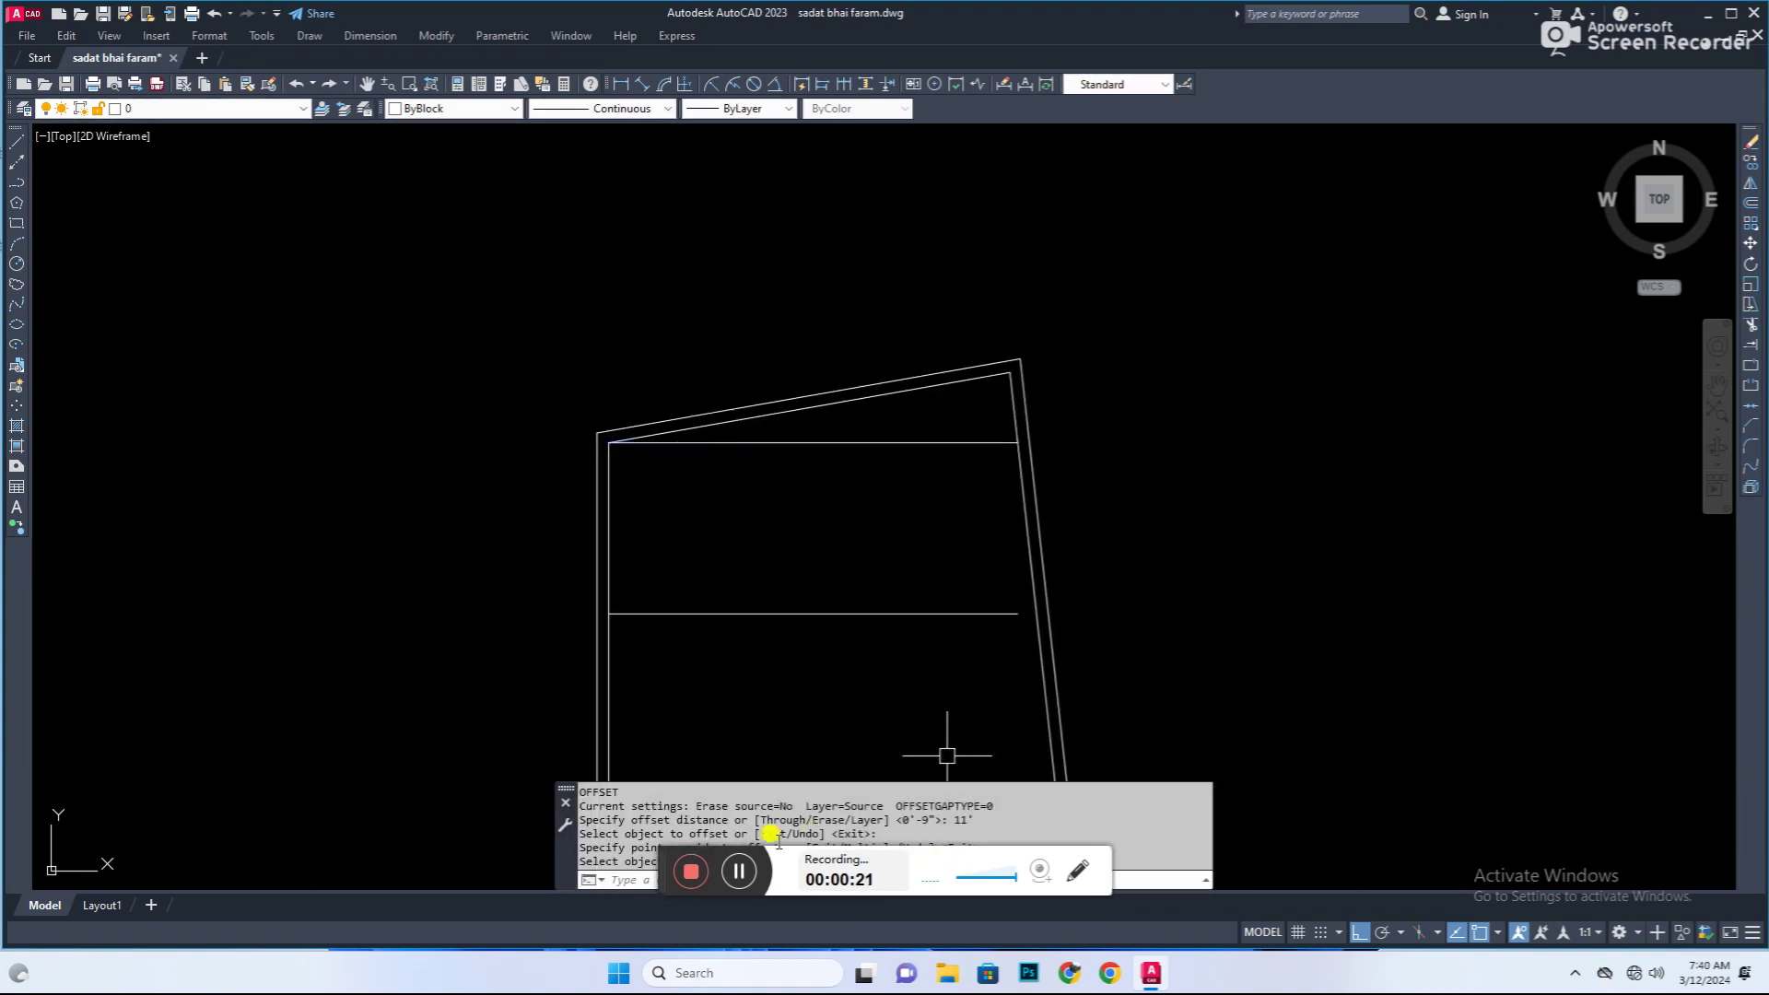
pyautogui.press('Escape')
pyautogui.press('Escape')
# Step: Offset a horizontal wall line by 4 to create a parallel wall just below it
pyautogui.write('o')
pyautogui.press('Return')
pyautogui.write('4')
pyautogui.click(771, 613)
pyautogui.click(809, 660)
pyautogui.press('Escape')
pyautogui.write('tr')
pyautogui.press('Return')
pyautogui.scroll(3, 1085, 585)
pyautogui.scroll(-5, 766, 642)
pyautogui.scroll(3, 826, 619)
pyautogui.press('Escape')
pyautogui.write('tr')
pyautogui.press('Return')
# Step: Trim away an overlapping piece where the new walls cross
pyautogui.scroll(5, 794, 499)
pyautogui.scroll(-5, 853, 513)
# Step: Offset a vertical wall line by 2.3 to form a double-line wall
pyautogui.write('o')
pyautogui.press('Return')
pyautogui.write('2.3')
pyautogui.press('Return')
pyautogui.click(787, 525)
pyautogui.click(809, 477)
pyautogui.press('Escape')
pyautogui.write('tr')
pyautogui.press('Return')
pyautogui.scroll(3, 770, 501)
pyautogui.click(776, 709)
pyautogui.press('Escape')
pyautogui.scroll(-3, 902, 627)
# Step: Trim the wall lines at the interior wall junction
pyautogui.scroll(2, 856, 391)
pyautogui.scroll(-2, 889, 377)
# Step: Select a horizontal wall line for trimming and save the drawing
pyautogui.click(889, 376)
pyautogui.write('tr')
pyautogui.press('Return')
pyautogui.press('Escape')
pyautogui.hotkey('ctrl', 's')
# Step: Discard a stray line and set up a wall offset with distance 3
pyautogui.write('l')
pyautogui.press('Return')
pyautogui.press('Escape')
pyautogui.scroll(-2, 737, 474)
pyautogui.write('o')
pyautogui.press('Return')
pyautogui.write('3.')
pyautogui.press('Escape')
# Step: Try trimming and drawing a line from a wall point, then cancel both
pyautogui.write('tr')
pyautogui.press('Return')
pyautogui.press('Escape')
pyautogui.write('l')
pyautogui.press('Return')
pyautogui.click(1074, 516)
pyautogui.press('Escape')
pyautogui.write('tr')
pyautogui.press('Return')
pyautogui.scroll(-3, 857, 459)
pyautogui.scroll(5, 857, 601)
pyautogui.press('Escape')
pyautogui.press('Escape')
pyautogui.scroll(-4, 829, 507)
# Step: Offset another wall line to place a new parallel interior wall
pyautogui.scroll(5, 881, 522)
pyautogui.write('o')
pyautogui.press('Return')
pyautogui.press('Return')
pyautogui.click(811, 408)
pyautogui.scroll(3, 790, 296)
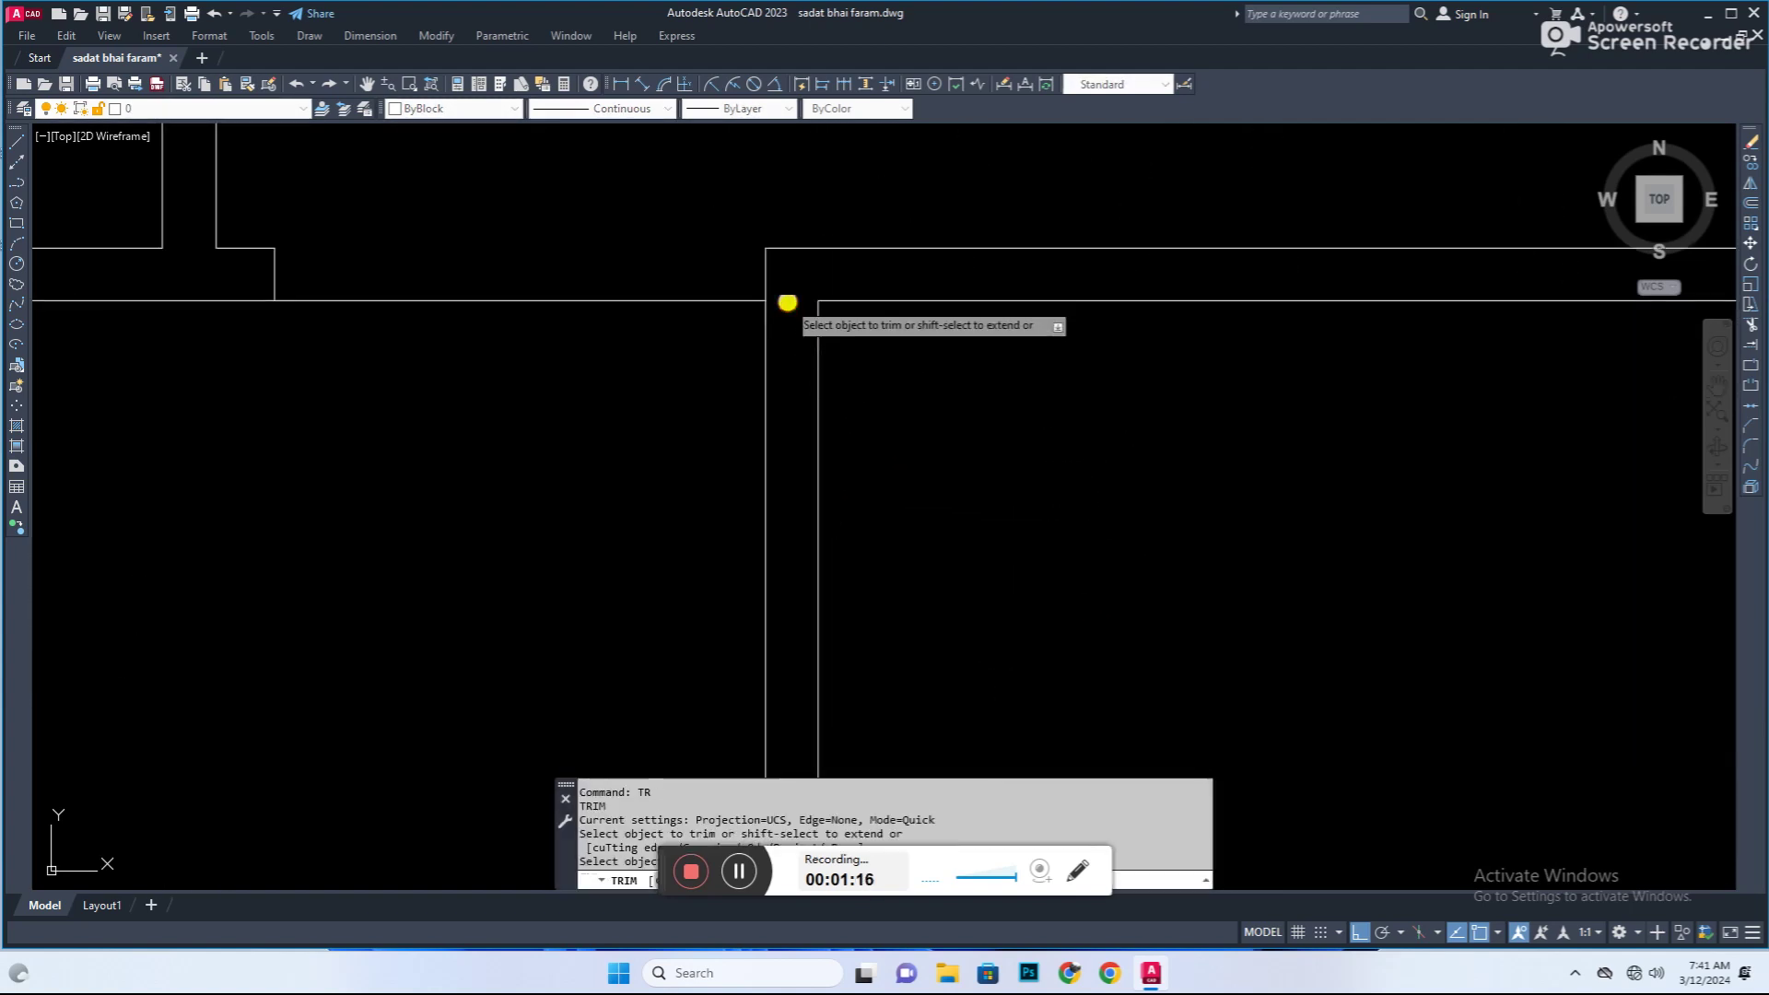
# Step: Finish the previous wall copy, pan down to the lower rooms, and save the drawing
pyautogui.press('Escape')
pyautogui.write('f')
pyautogui.press('Return')
pyautogui.click(722, 410)
pyautogui.click(638, 86)
pyautogui.press('Return')
pyautogui.click(892, 378)
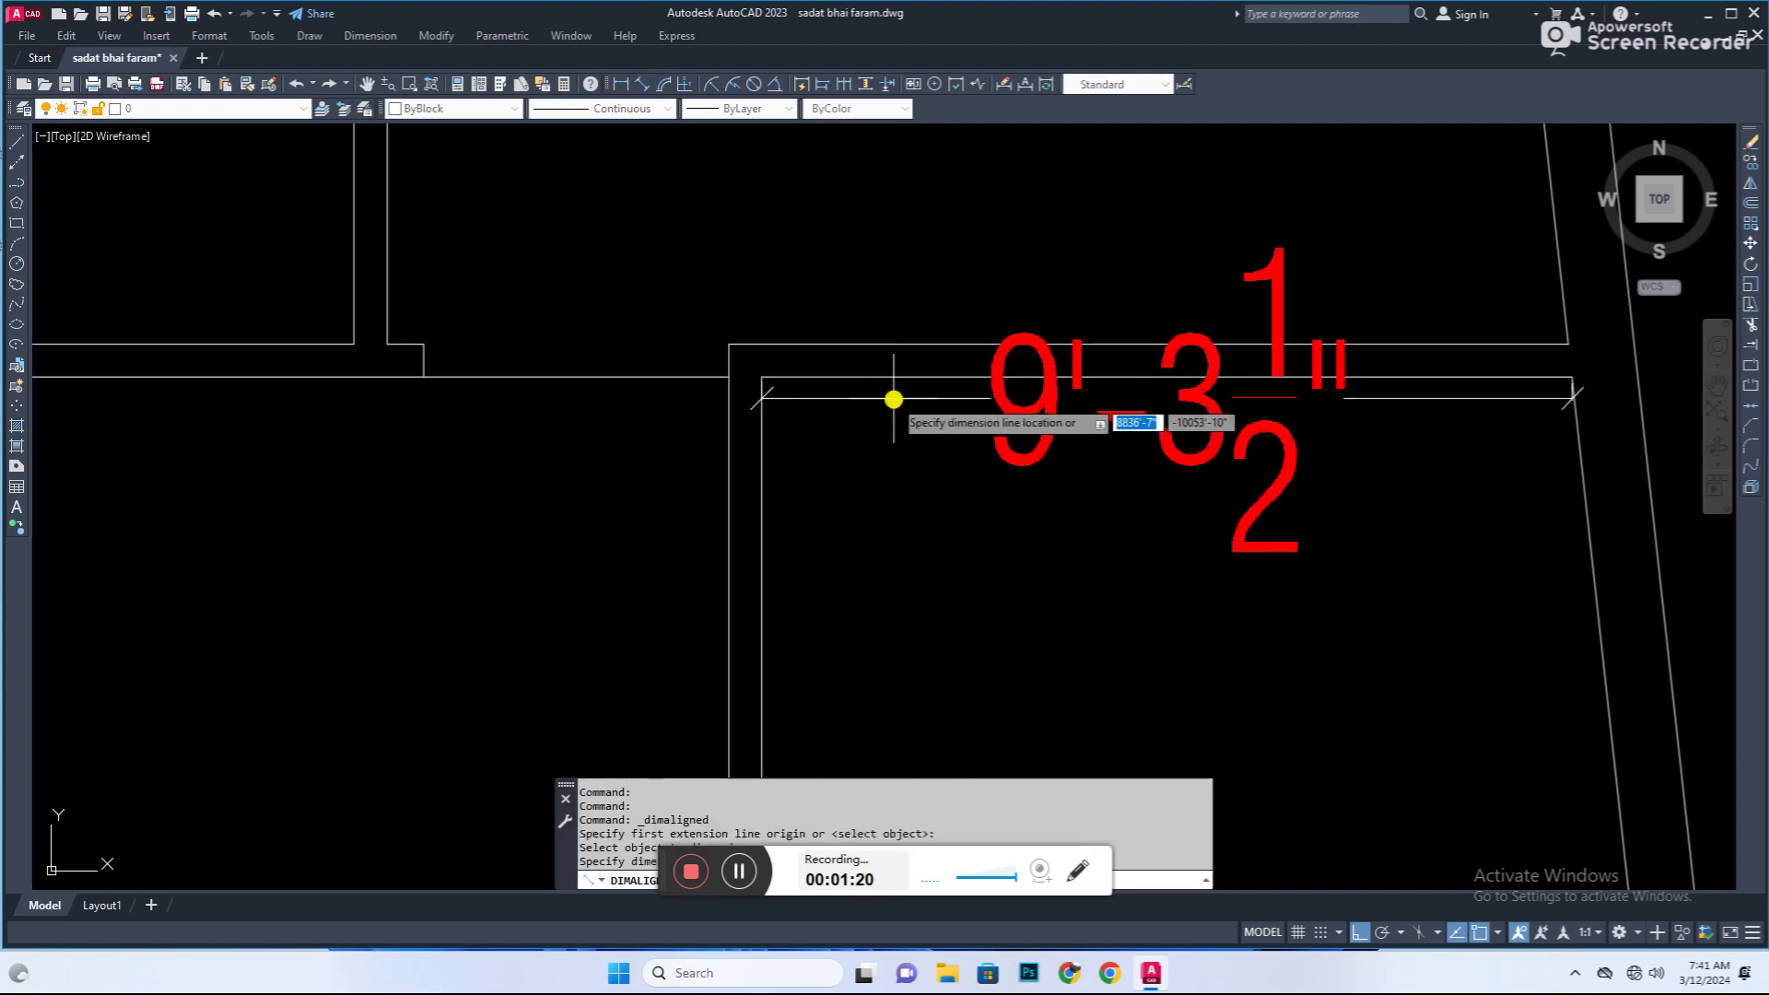
pyautogui.scroll(-4, 1007, 489)
pyautogui.scroll(1, 995, 521)
pyautogui.scroll(1, 935, 403)
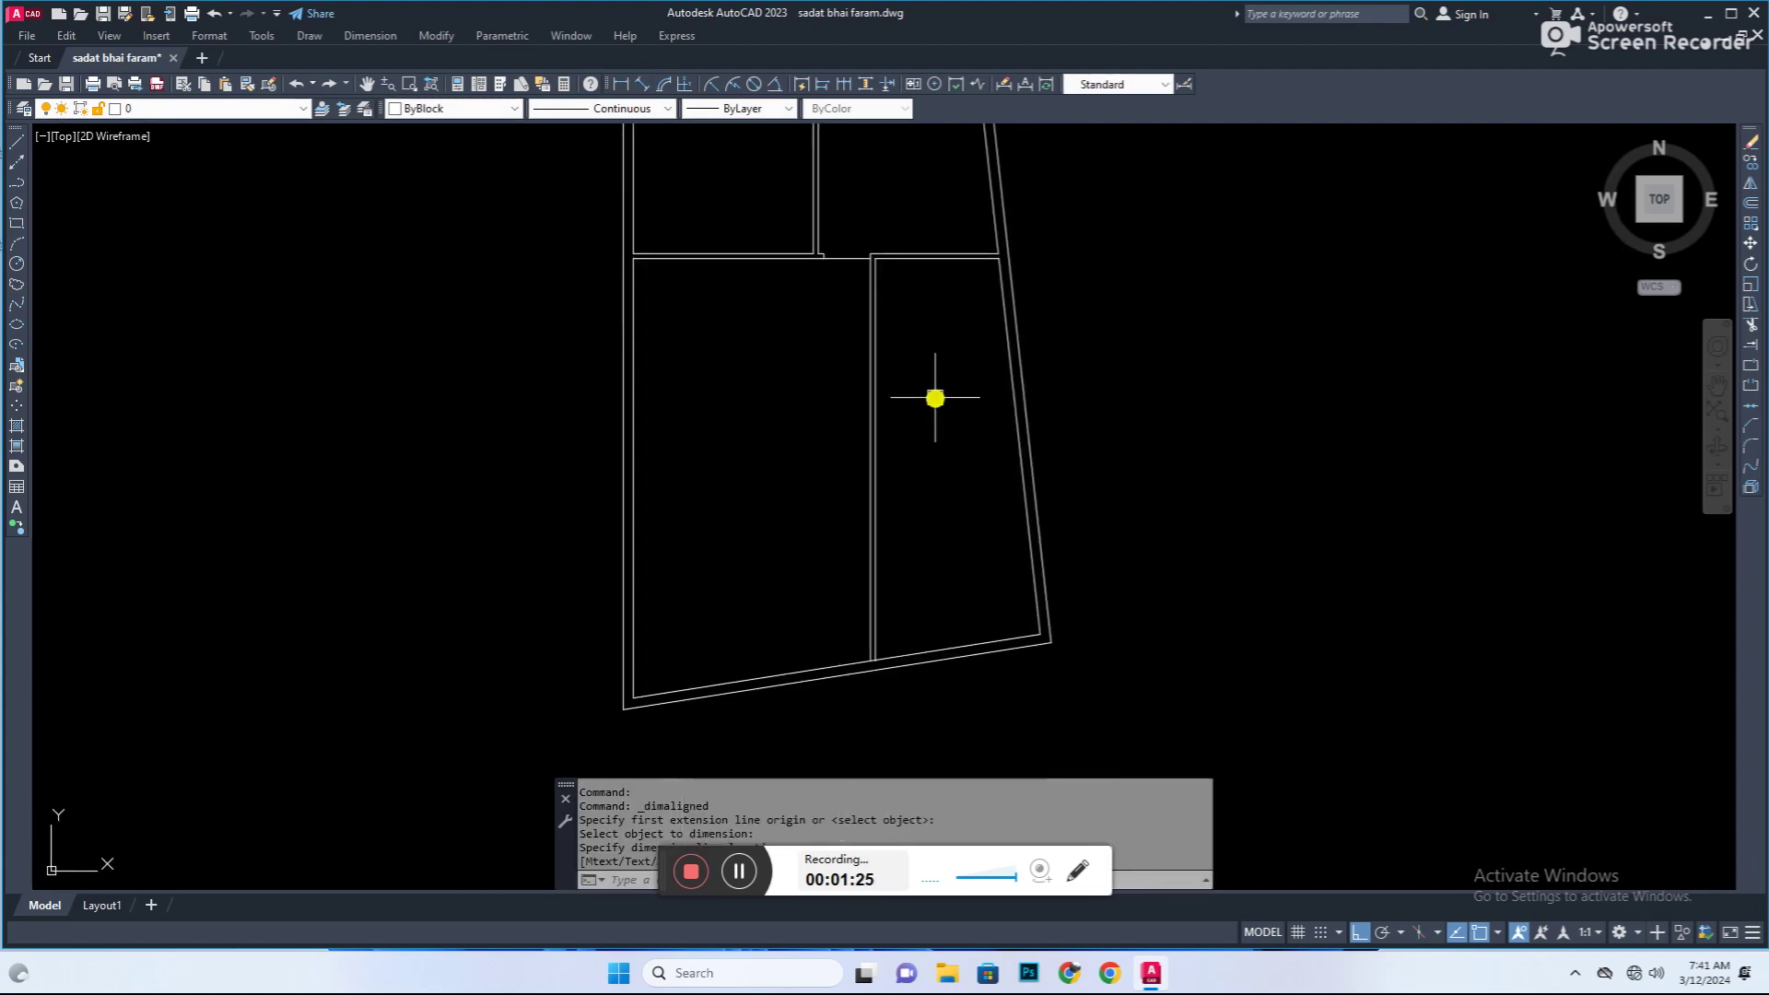
pyautogui.moveTo(949, 430); pyautogui.dragTo(916, 497, button='middle')
pyautogui.hotkey('ctrl', 's')
# Step: Offset a wall line 5' into the right strip and extend it to the slanted wall
pyautogui.press('Escape')
pyautogui.write('o')
pyautogui.press('Return')
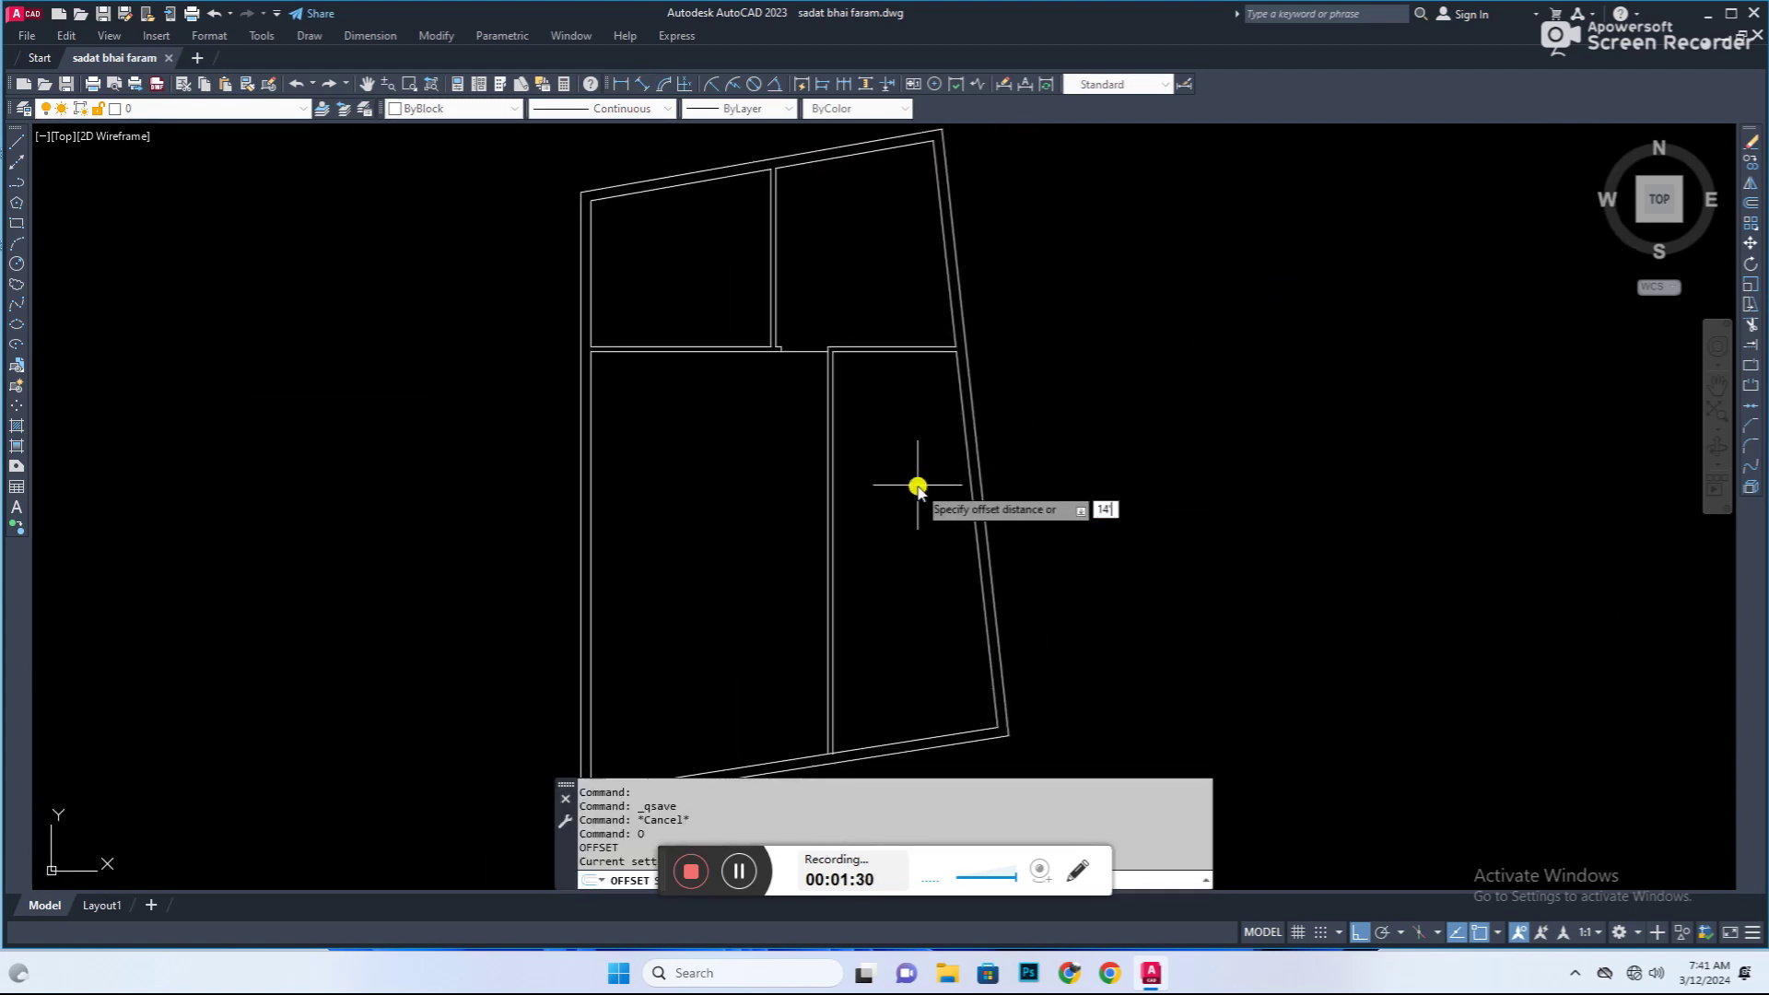
pyautogui.write("5'")
pyautogui.press('Return')
pyautogui.scroll(4, 898, 387)
pyautogui.click(876, 352)
pyautogui.scroll(-2, 931, 544)
pyautogui.click(932, 557)
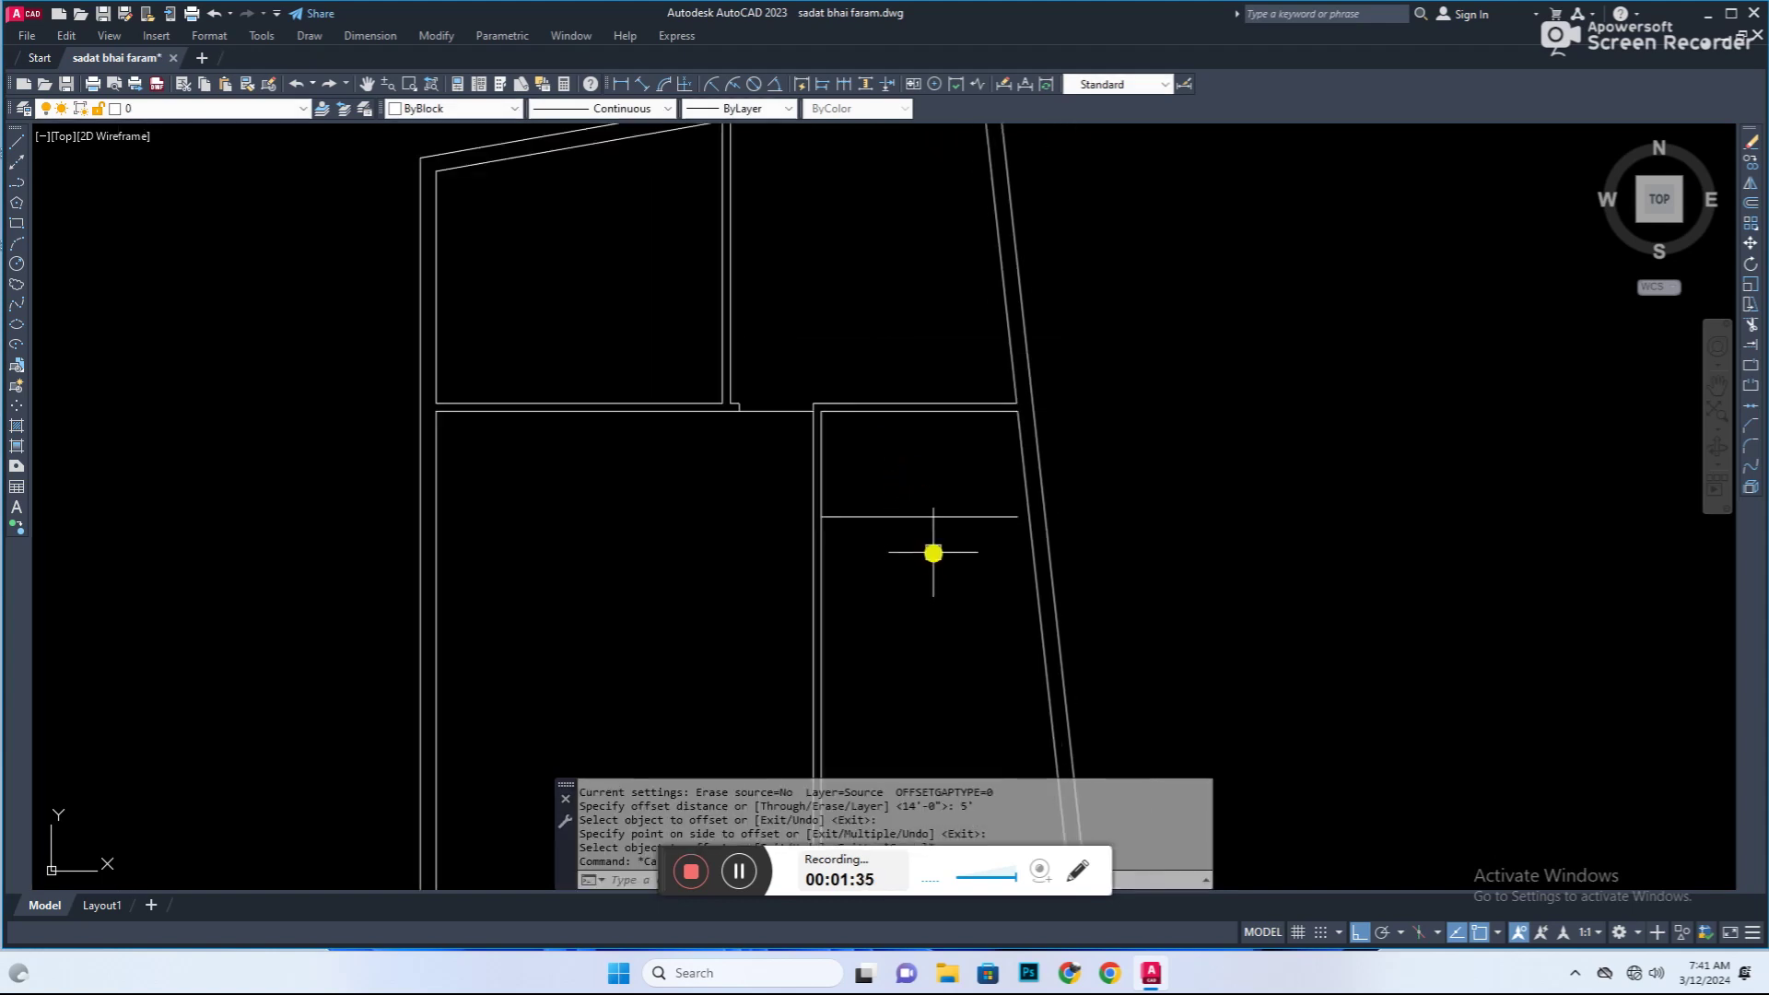
pyautogui.click(939, 519)
pyautogui.press('Escape')
# Step: Trim the new partition's crossing wall lines with a fence across the right strip
pyautogui.write('o')
pyautogui.press('Return')
pyautogui.press('Escape')
pyautogui.press('Escape')
pyautogui.write('o')
pyautogui.press('Return')
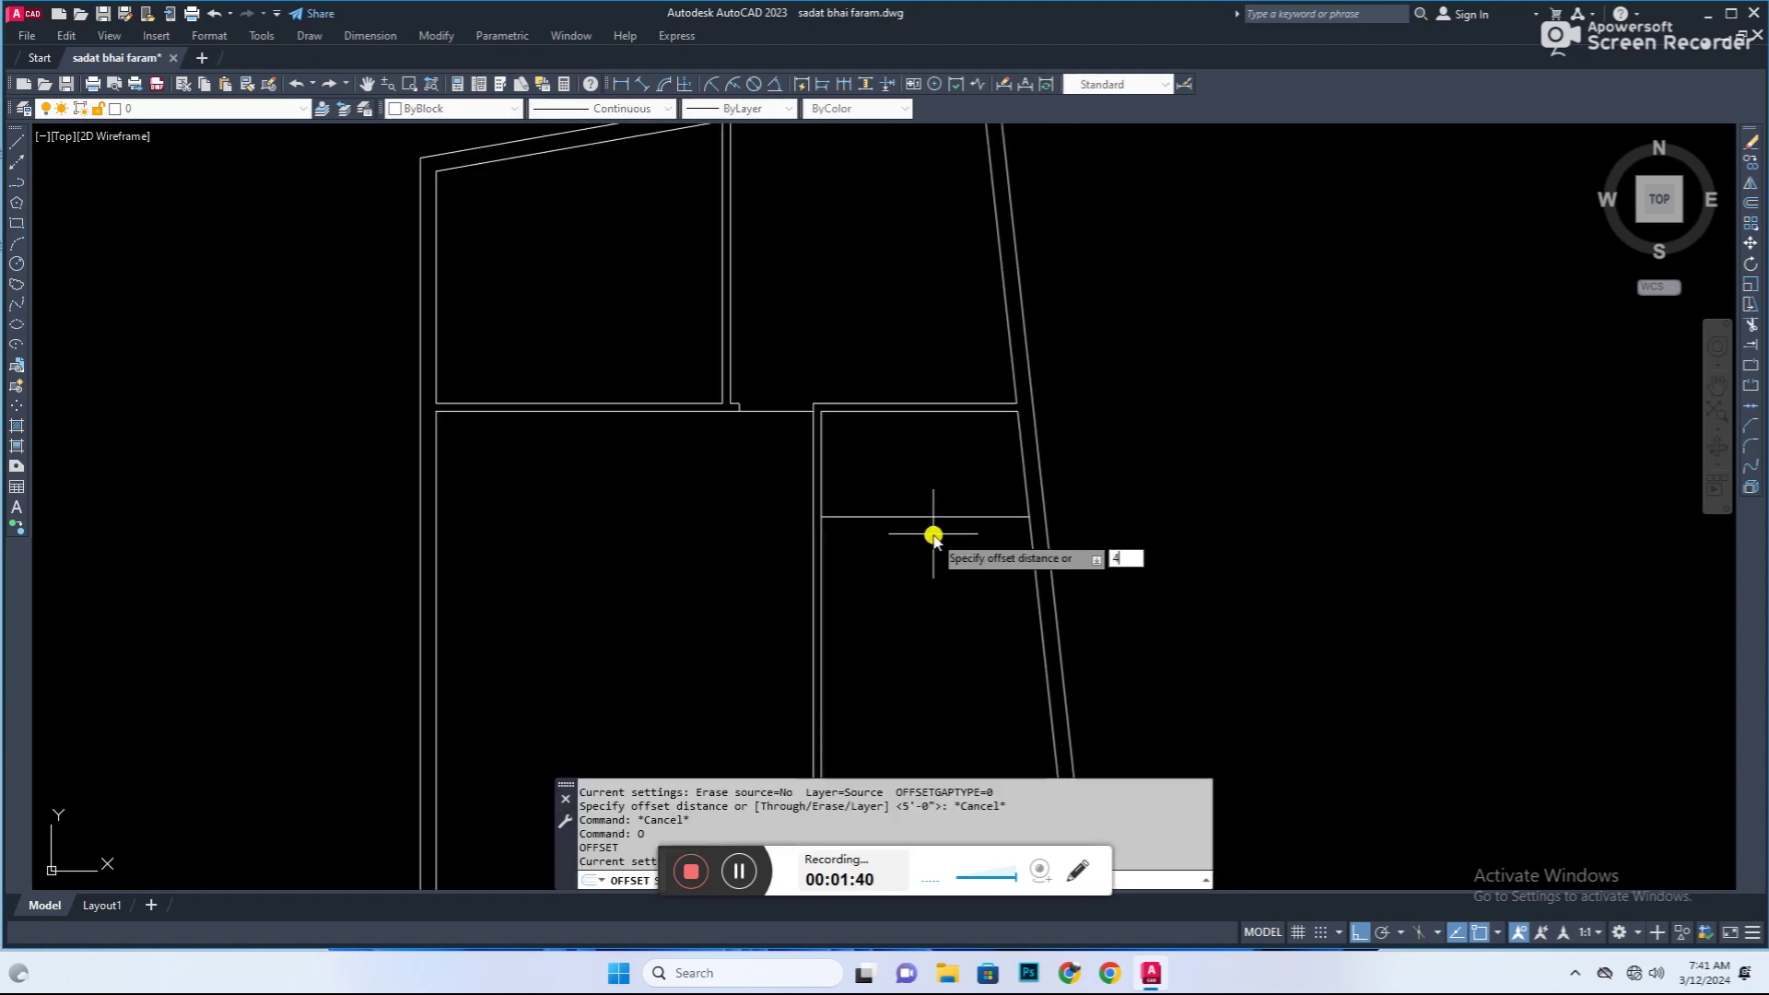
pyautogui.scroll(3, 1264, 518)
pyautogui.press('Escape')
pyautogui.write('tr')
pyautogui.press('Return')
pyautogui.moveTo(1253, 510); pyautogui.dragTo(949, 502)
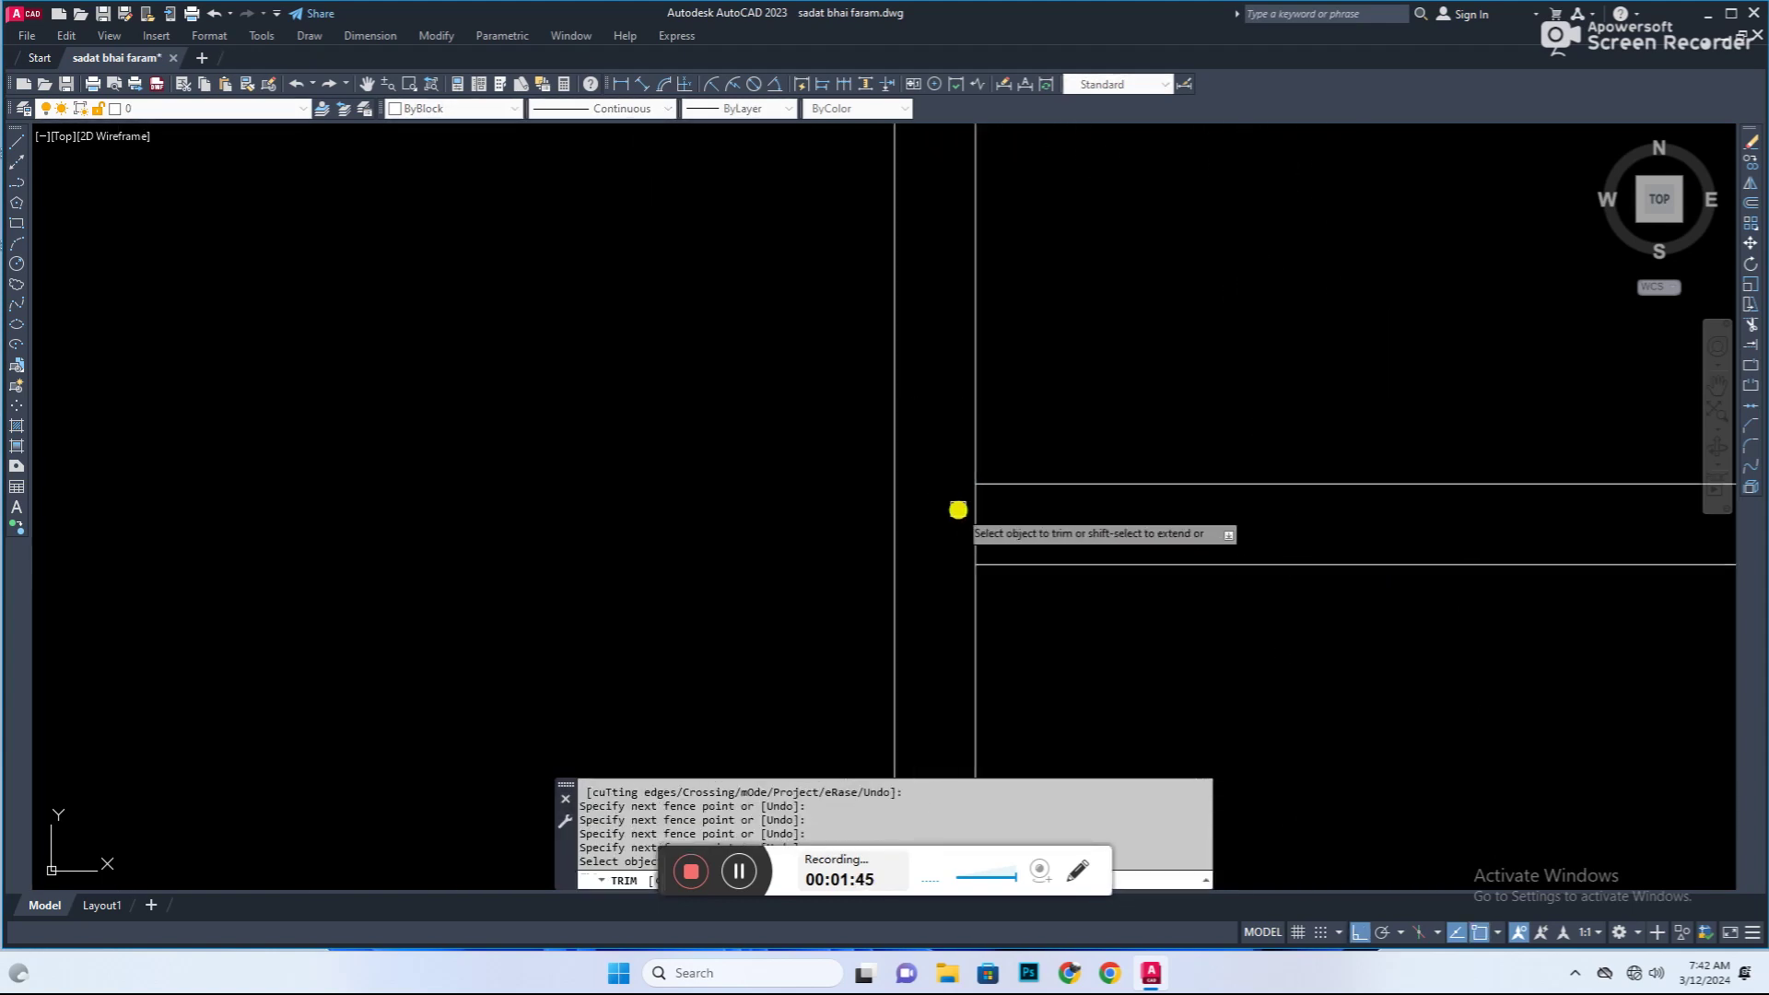
# Step: Save, then offset a wall line 1' into the lower-right room
pyautogui.scroll(3, 1056, 562)
pyautogui.scroll(-3, 1056, 562)
pyautogui.scroll(-3, 1058, 553)
pyautogui.hotkey('ctrl', 's')
pyautogui.press('Escape')
pyautogui.write('o')
pyautogui.press('Return')
pyautogui.write('1')
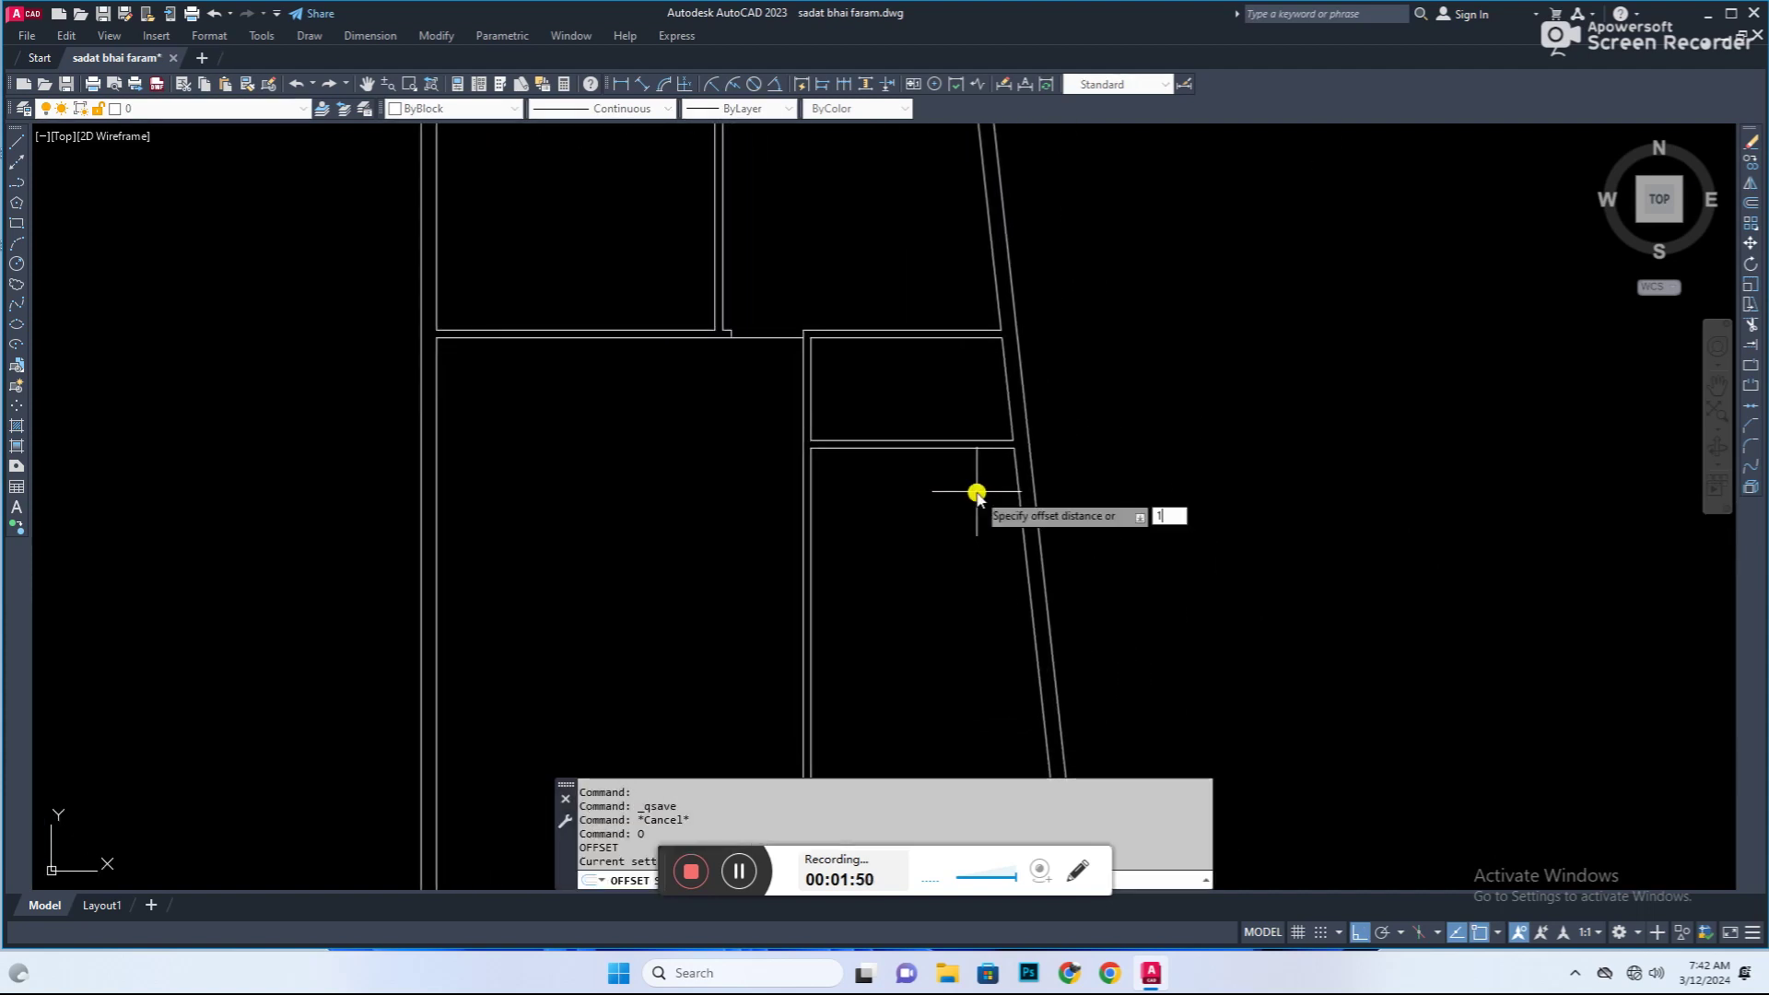
pyautogui.click(979, 549)
pyautogui.press('Escape')
pyautogui.press('Escape')
pyautogui.press('Escape')
# Step: Trim the overlapping lines of the lower-right room's new wall
pyautogui.write('ex')
pyautogui.scroll(-2, 929, 539)
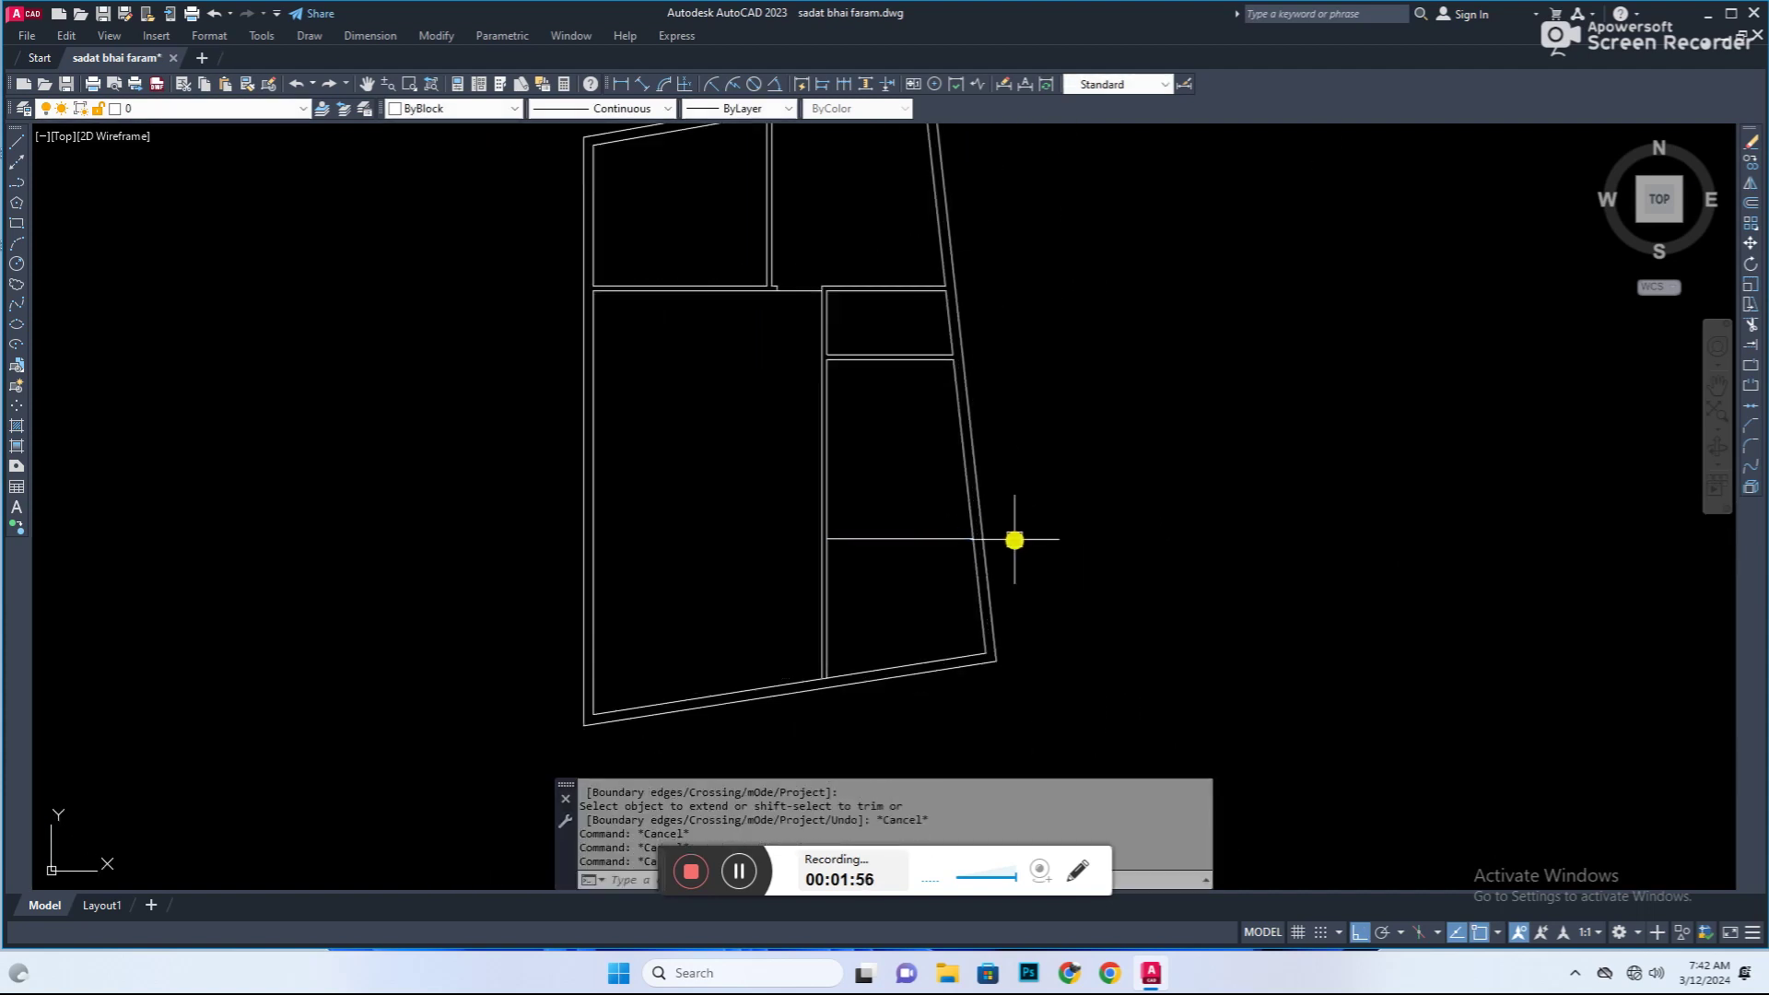
pyautogui.write('tr')
pyautogui.press('Return')
pyautogui.scroll(5, 837, 545)
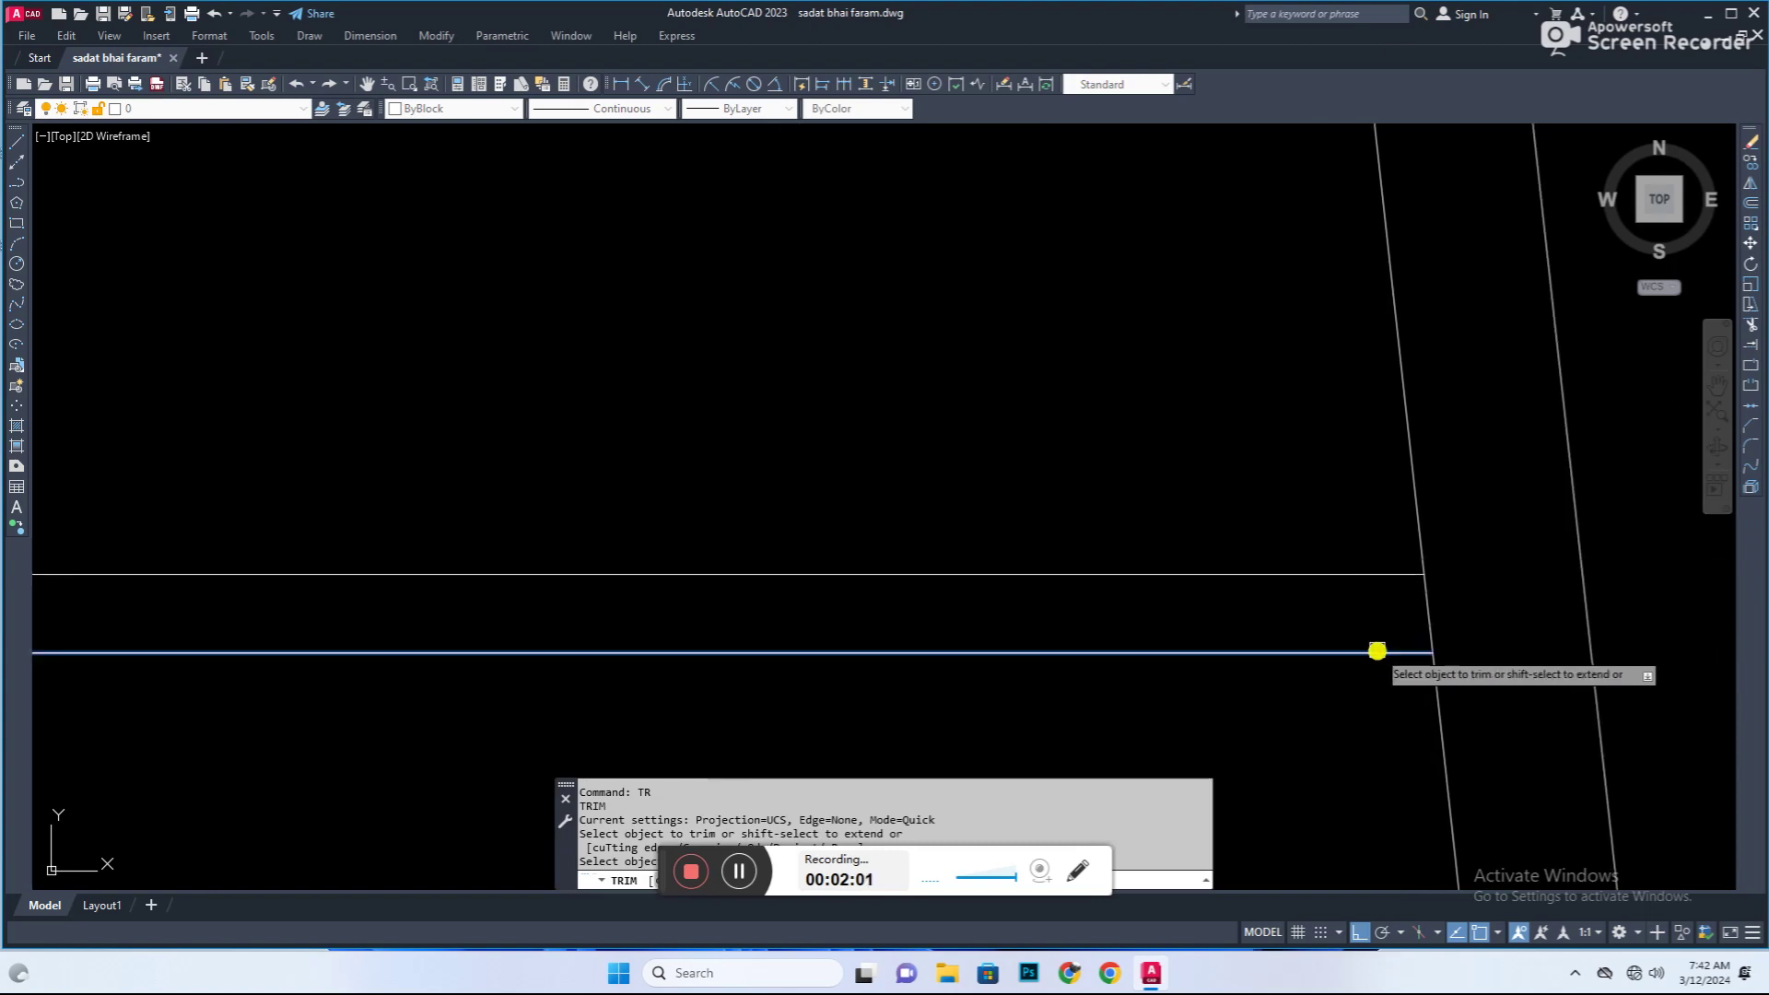
pyautogui.scroll(-3, 1376, 653)
pyautogui.scroll(-3, 1122, 632)
pyautogui.scroll(-3, 995, 581)
# Step: Fence-trim the remaining crossing wall lines near the bottom of the strip
pyautogui.click(642, 84)
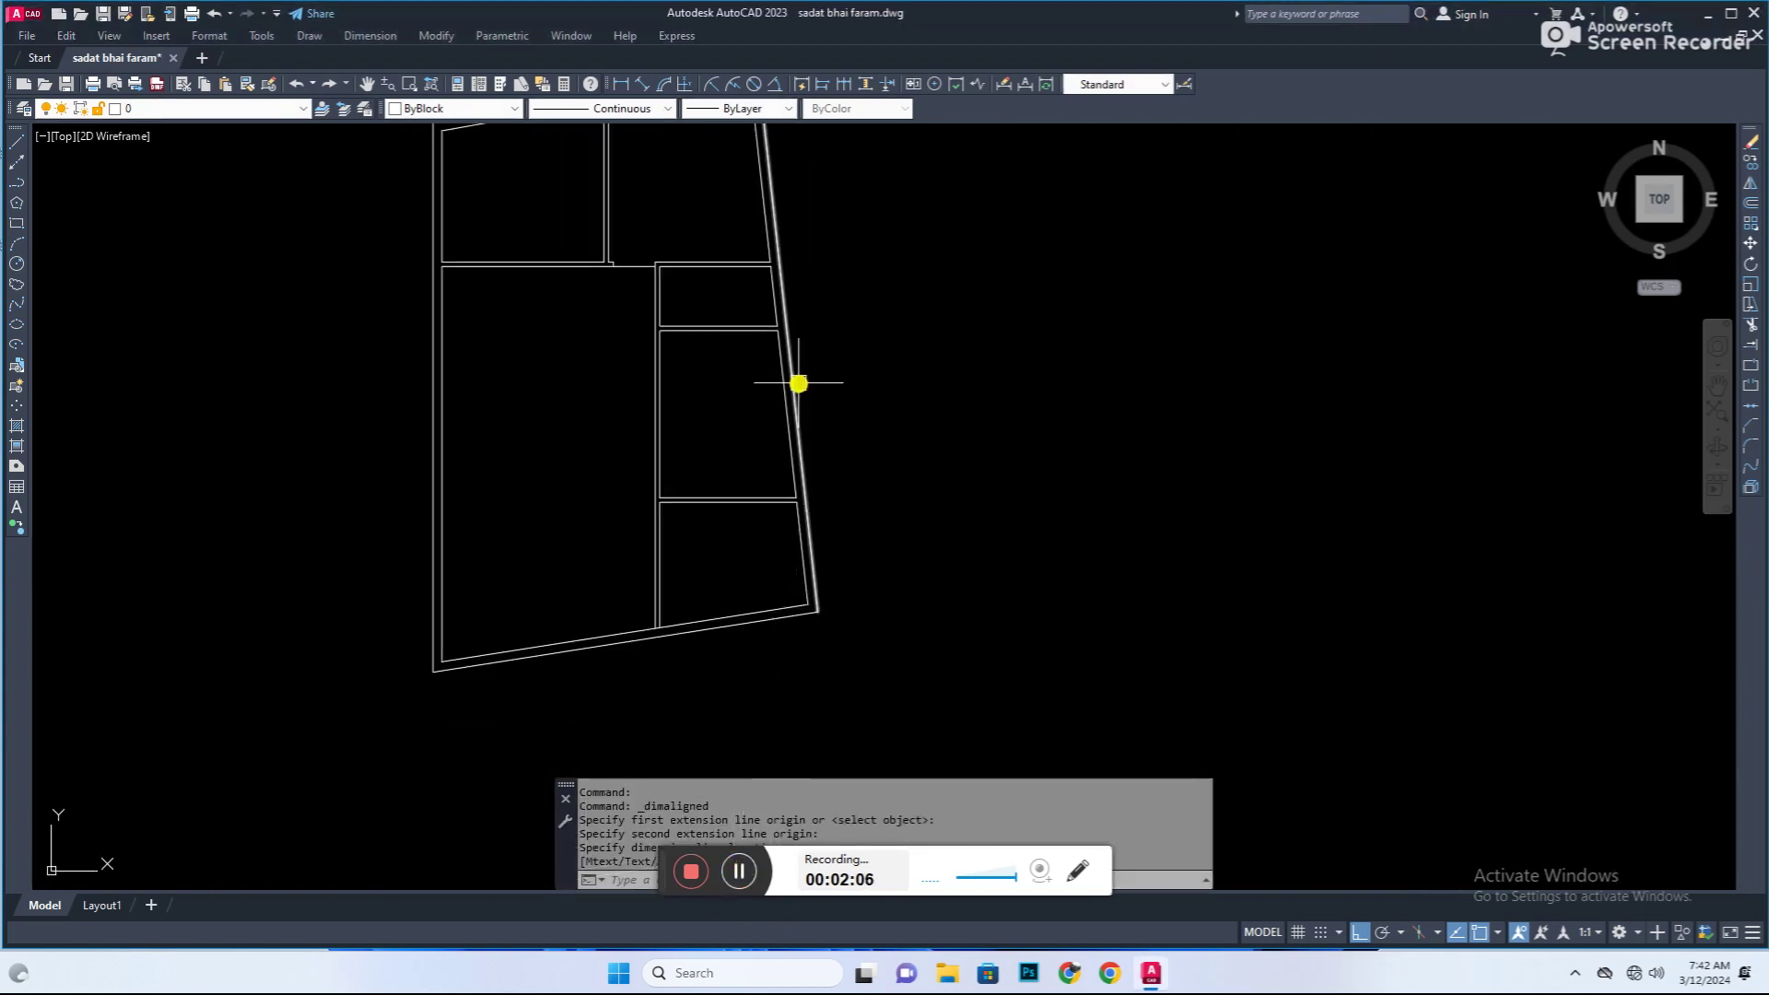
pyautogui.scroll(4, 611, 678)
pyautogui.press('Escape')
pyautogui.write('tr')
pyautogui.press('Return')
pyautogui.scroll(-3, 632, 679)
pyautogui.moveTo(734, 635); pyautogui.dragTo(700, 470, button='middle')
pyautogui.press('Escape')
pyautogui.press('Escape')
# Step: Begin a line from a point in the middle room
pyautogui.scroll(3, 632, 296)
pyautogui.scroll(-2, 691, 396)
pyautogui.write('l')
pyautogui.press('Return')
pyautogui.click(818, 436)
pyautogui.scroll(5, 553, 433)
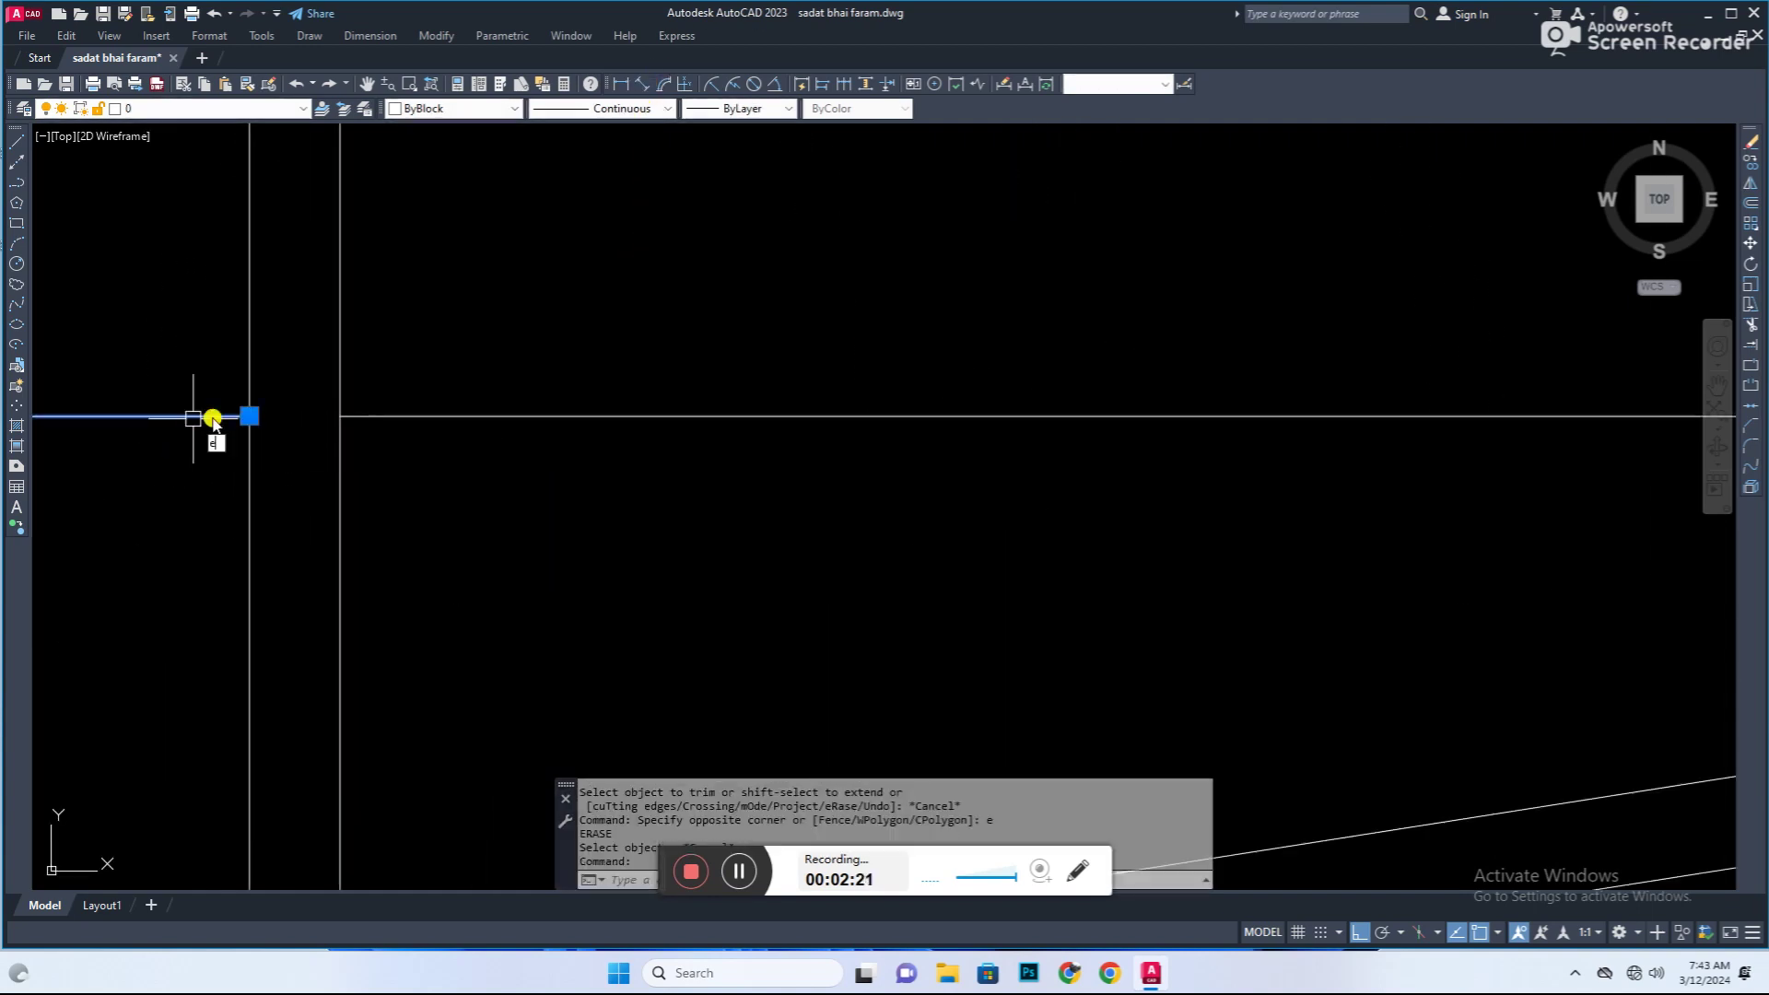
# Step: Delete the stray line and offset a new bottom wall line
pyautogui.press('Return')
pyautogui.press('Escape')
pyautogui.write('o')
pyautogui.press('Return')
pyautogui.scroll(-4, 452, 502)
pyautogui.click(451, 501)
pyautogui.press('Delete')
pyautogui.write('tr')
# Step: Trim the new bottom wall where it crosses existing walls
pyautogui.press('Return')
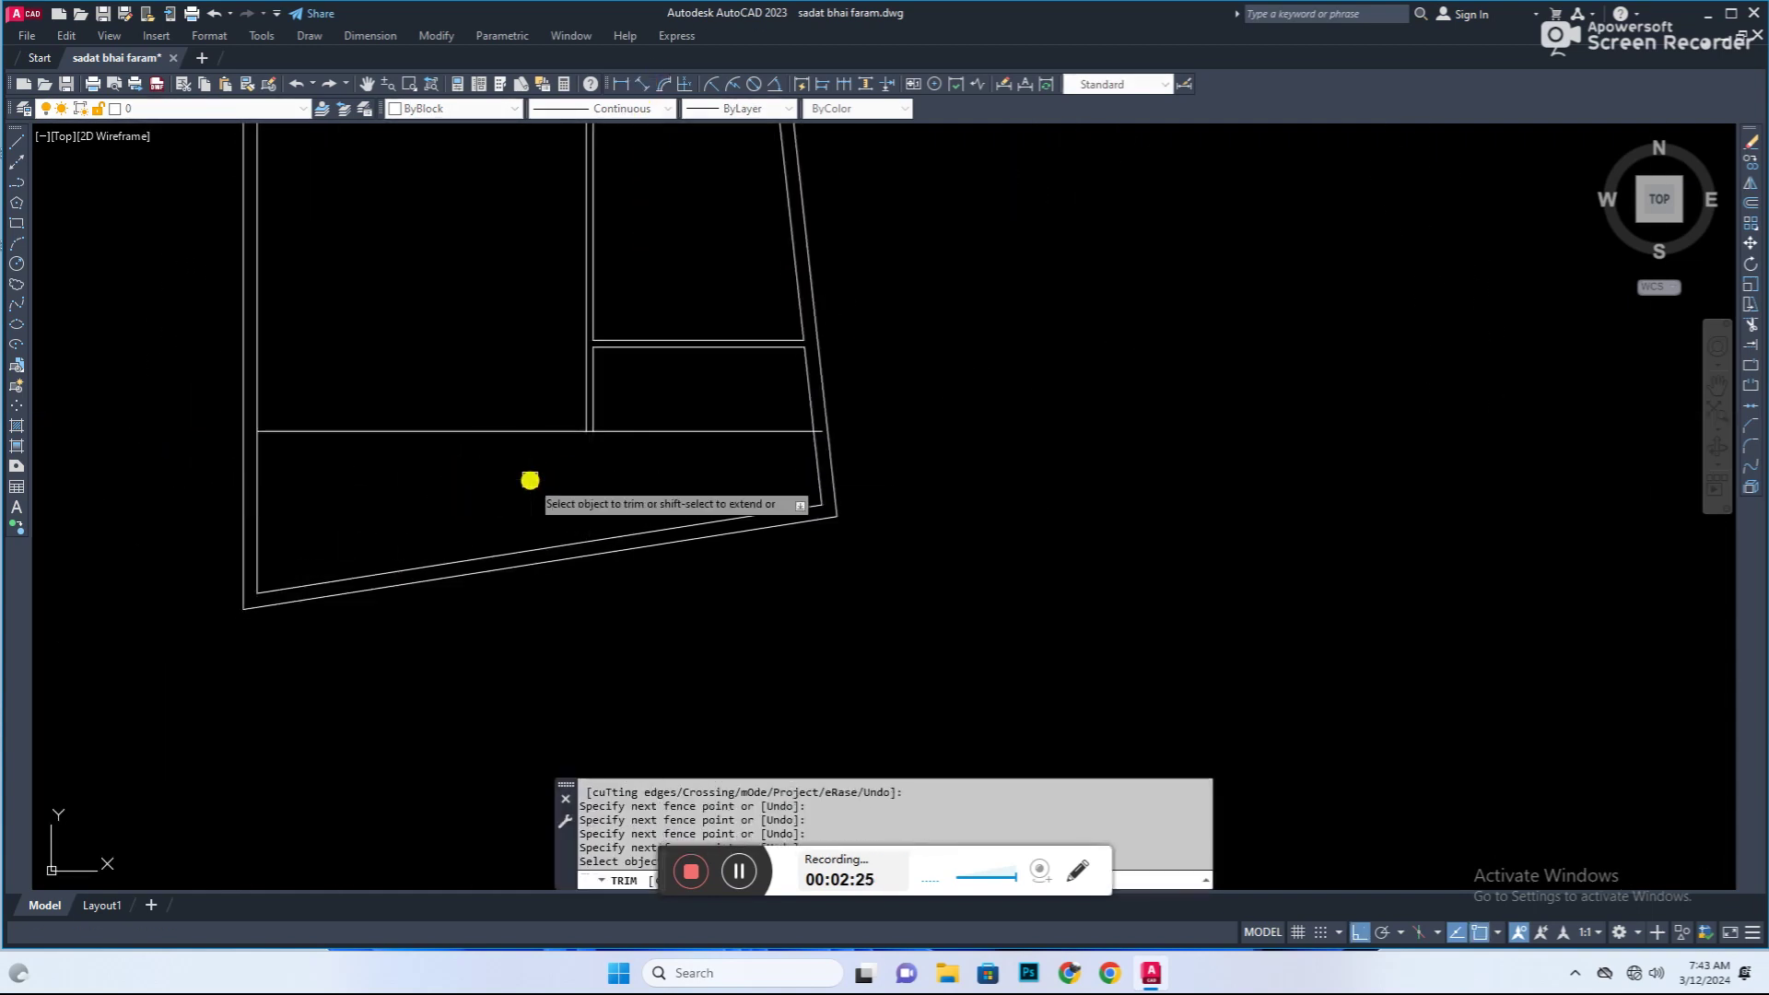
pyautogui.scroll(3, 525, 482)
pyautogui.scroll(-2, 861, 451)
pyautogui.write('tr')
pyautogui.press('Return')
pyautogui.scroll(3, 590, 571)
pyautogui.scroll(2, 1106, 562)
pyautogui.press('Escape')
pyautogui.scroll(-3, 856, 594)
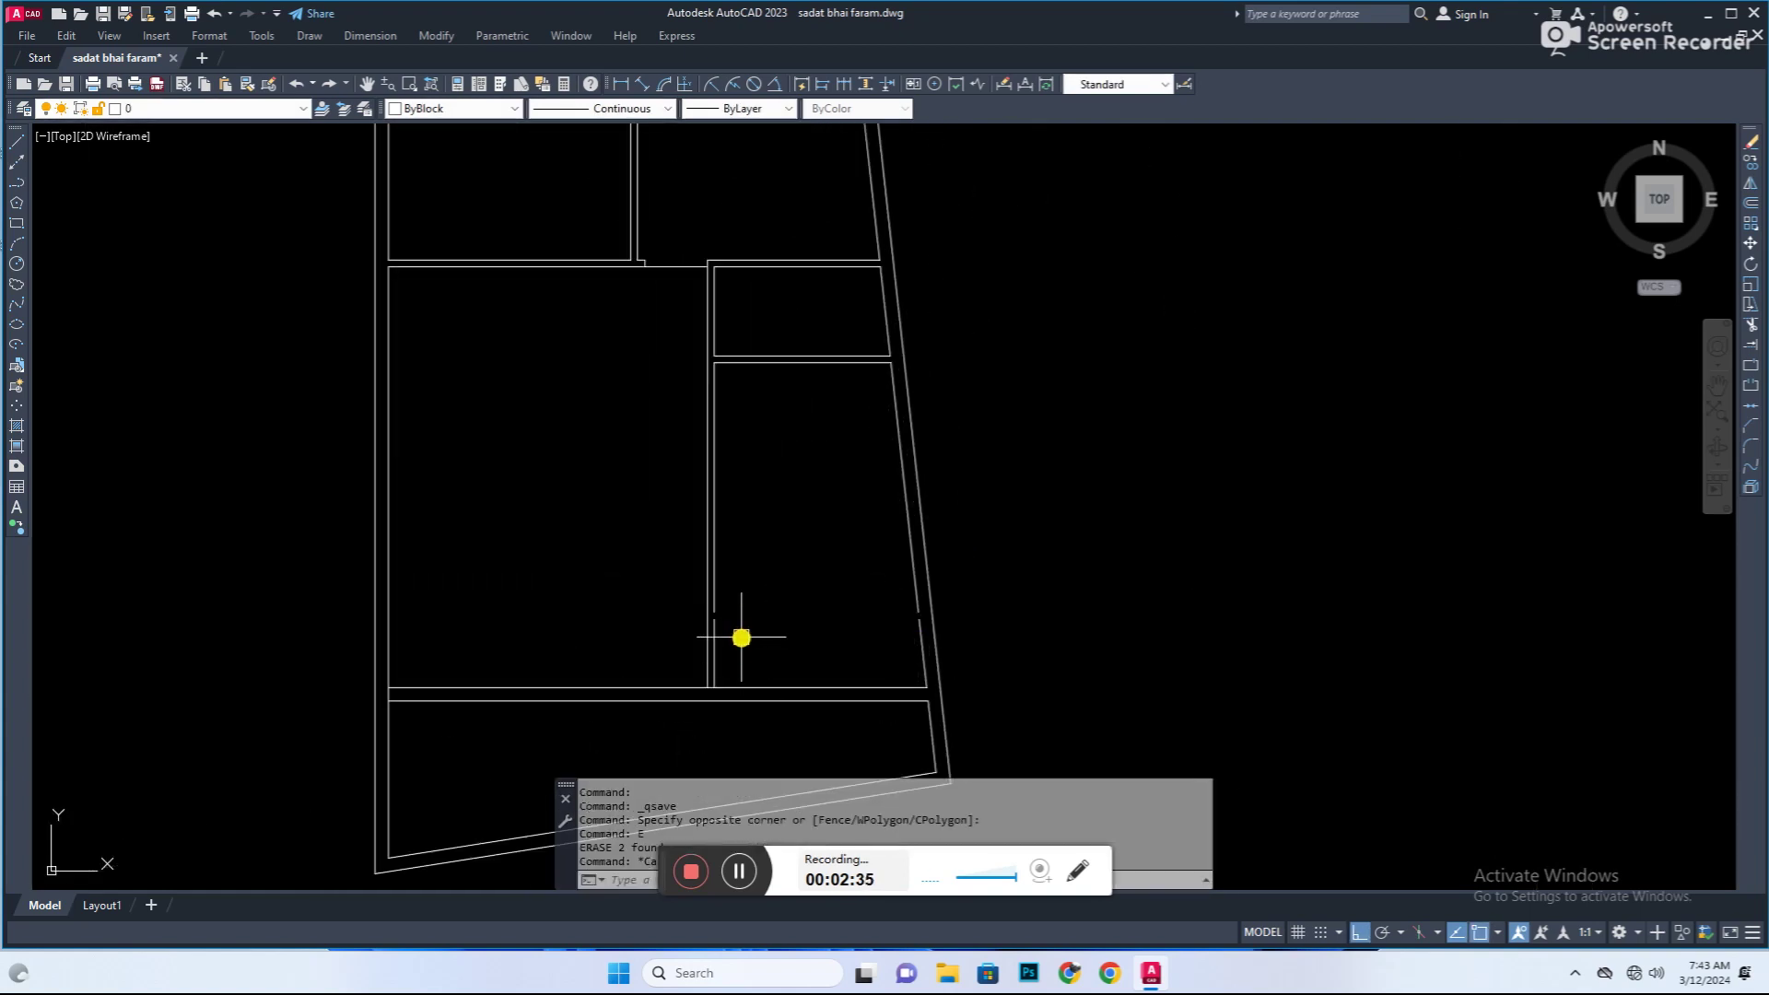
# Step: Join the vertical wall lines at the lower room's corner
pyautogui.write('j')
pyautogui.press('Return')
pyautogui.scroll(4, 742, 638)
pyautogui.click(687, 564)
pyautogui.scroll(-4, 1205, 556)
pyautogui.press('Escape')
pyautogui.click(1198, 399)
pyautogui.scroll(4, 993, 414)
pyautogui.scroll(-5, 993, 414)
pyautogui.press('Escape')
pyautogui.press('Escape')
# Step: Make a parallel wall copy and erase an unwanted line
pyautogui.write('o')
pyautogui.press('Return')
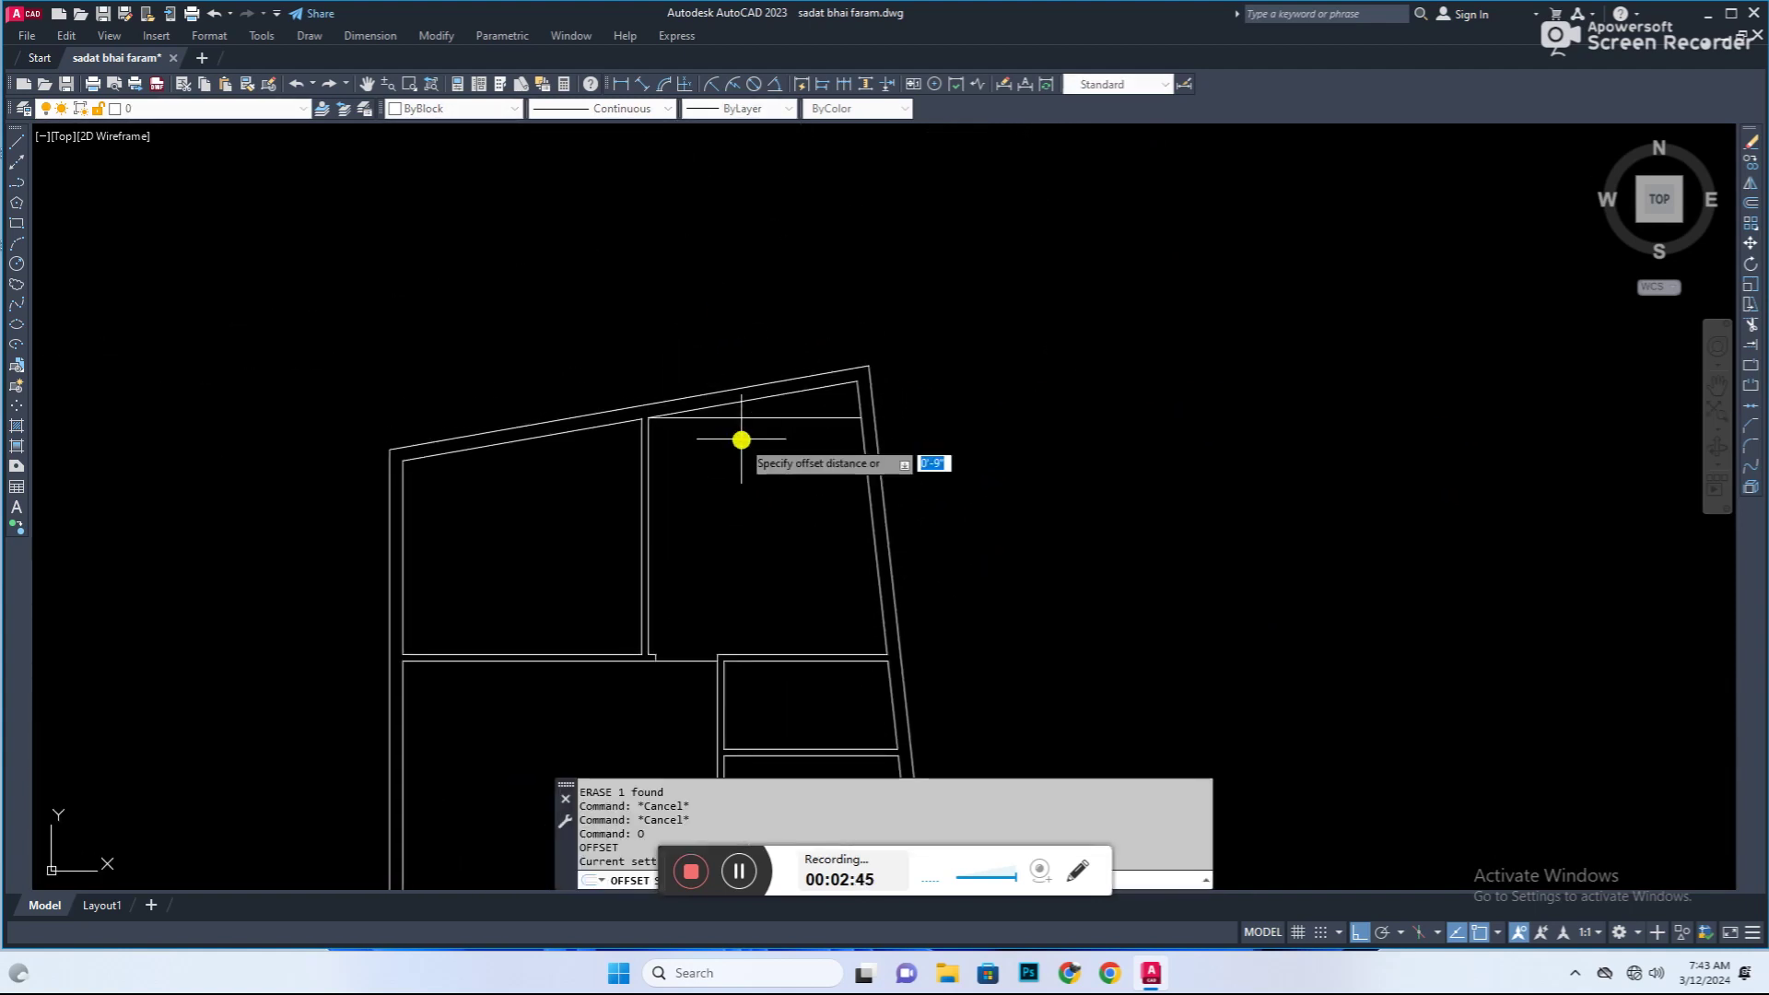
pyautogui.press('Return')
pyautogui.press('Escape')
pyautogui.write('e')
pyautogui.press('Return')
pyautogui.click(781, 423)
# Step: Select a wall line in the lower room and save the drawing
pyautogui.click(642, 84)
pyautogui.scroll(3, 846, 371)
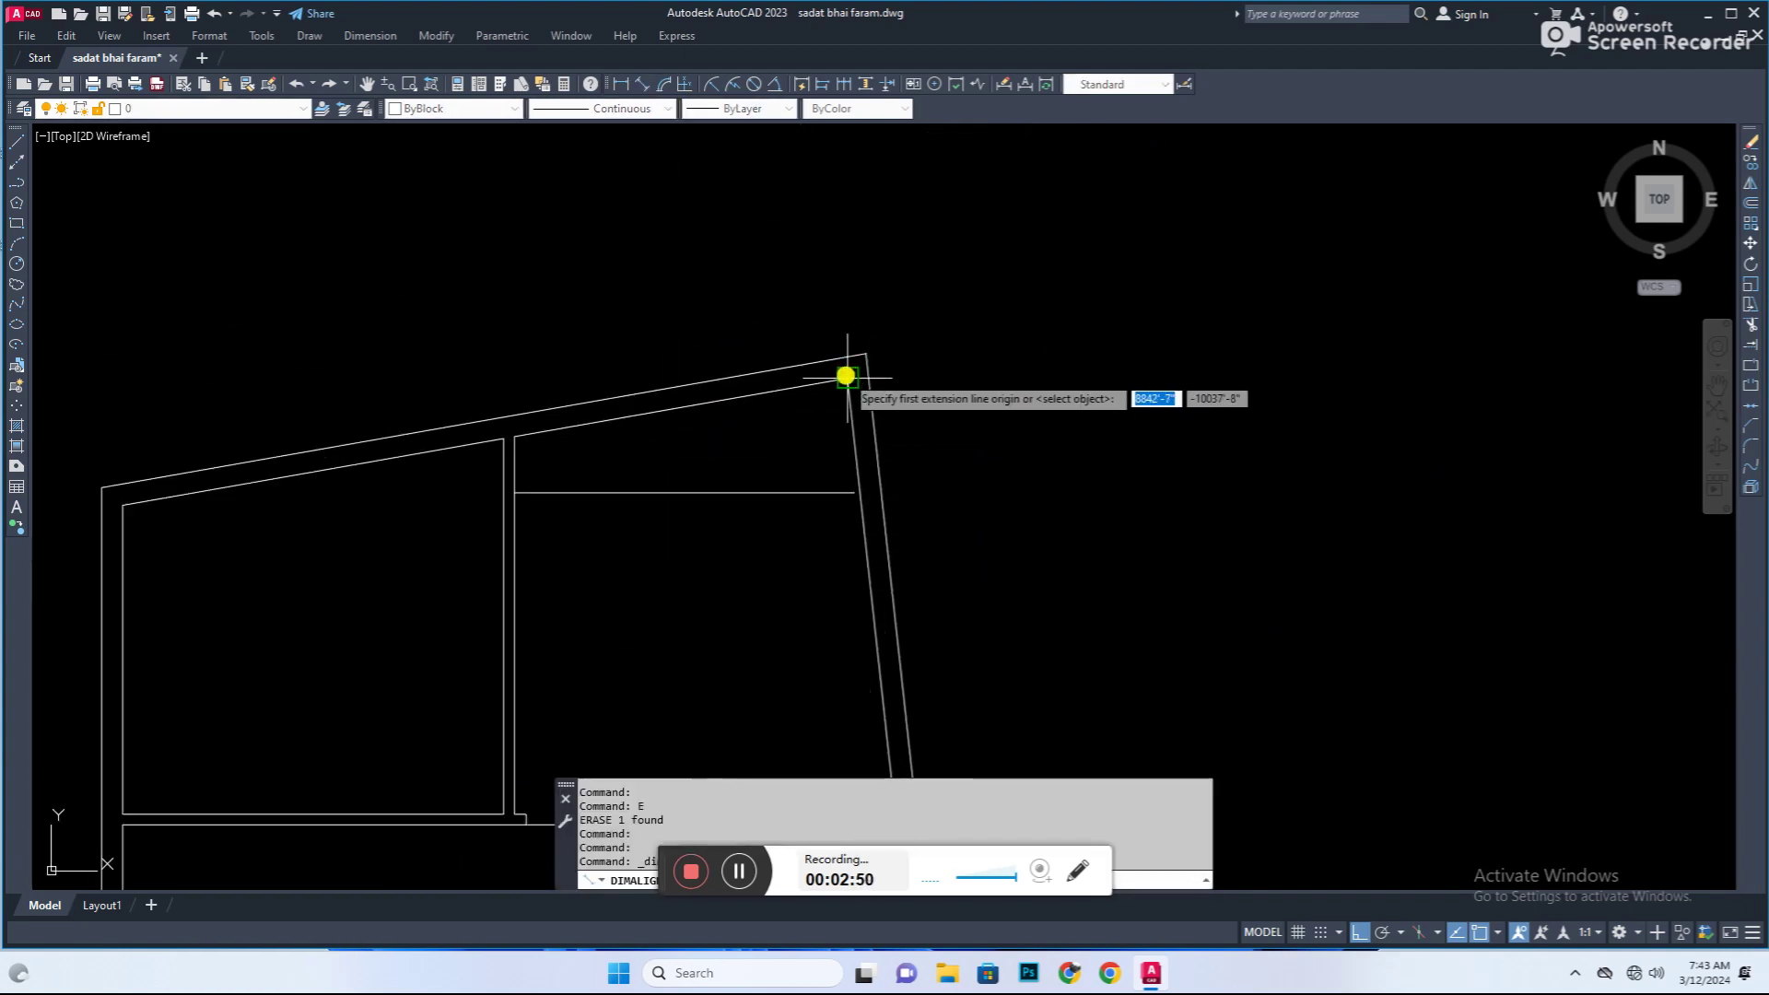
pyautogui.press('Escape')
pyautogui.click(811, 493)
pyautogui.hotkey('ctrl', 's')
pyautogui.press('Escape')
pyautogui.scroll(-3, 936, 556)
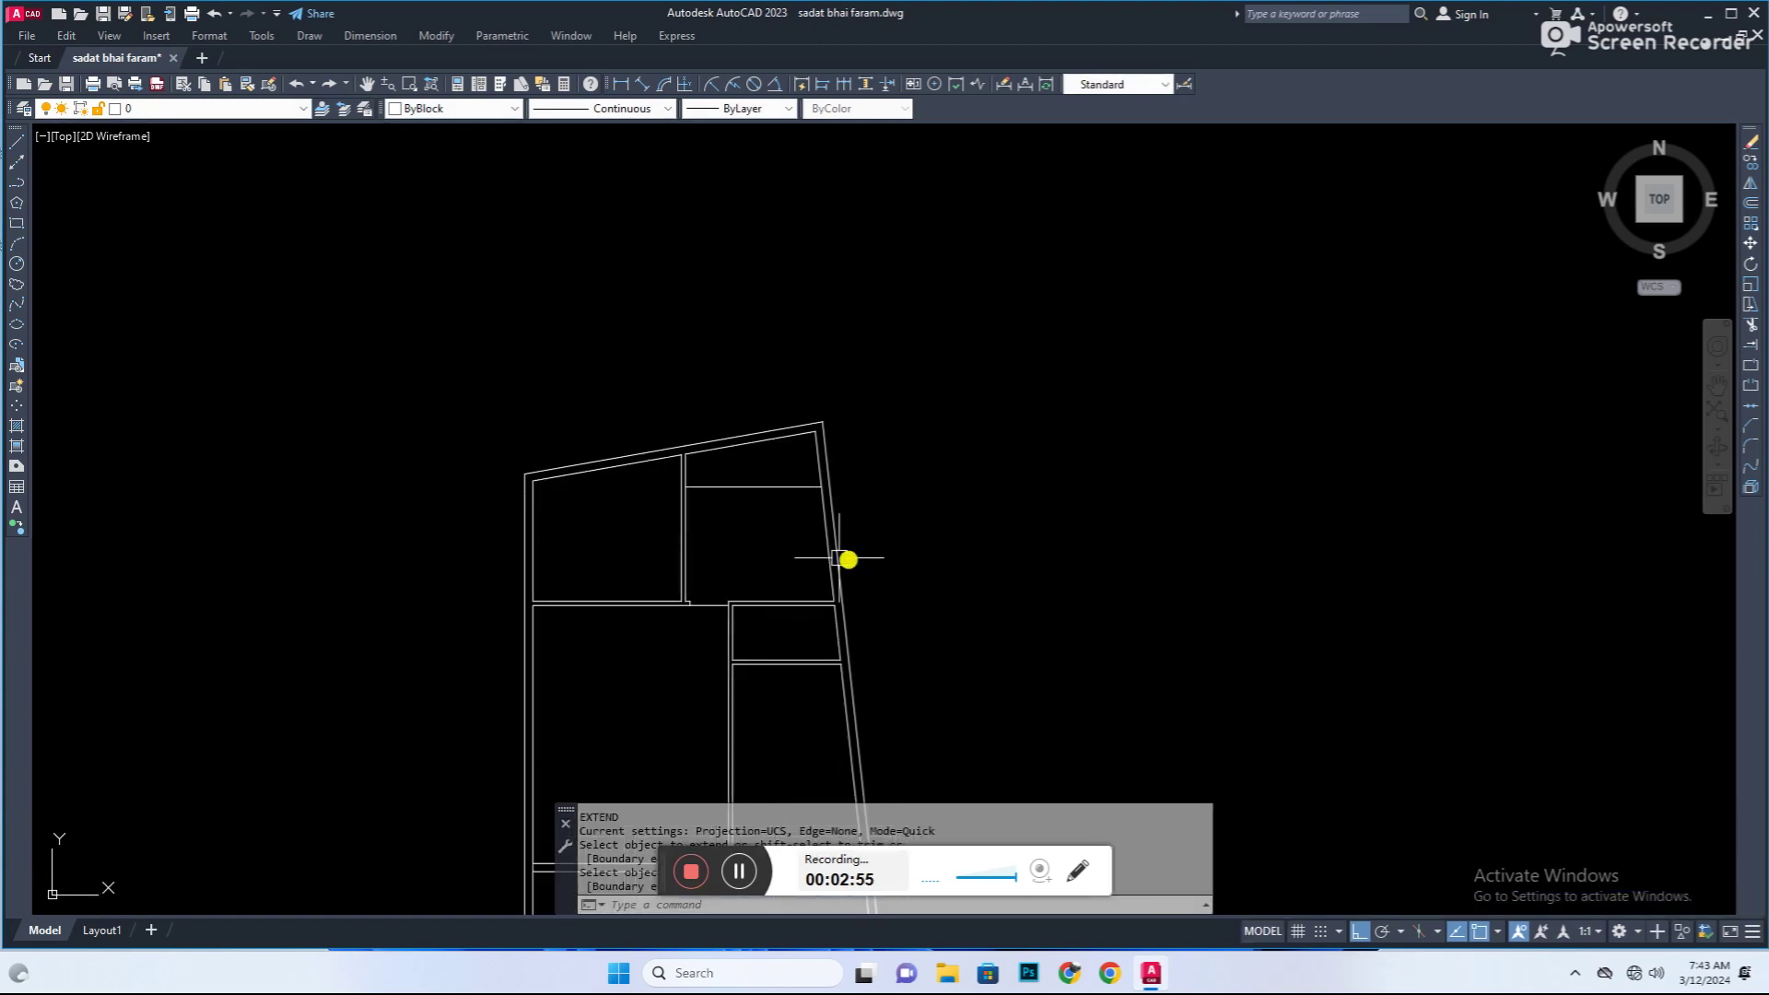
pyautogui.scroll(2, 806, 530)
# Step: Offset a lower-room wall line, trim its overlaps, and save
pyautogui.press('o')
pyautogui.press('Return')
pyautogui.click(763, 454)
pyautogui.click(836, 434)
pyautogui.press('Escape')
pyautogui.write('tr')
pyautogui.press('Return')
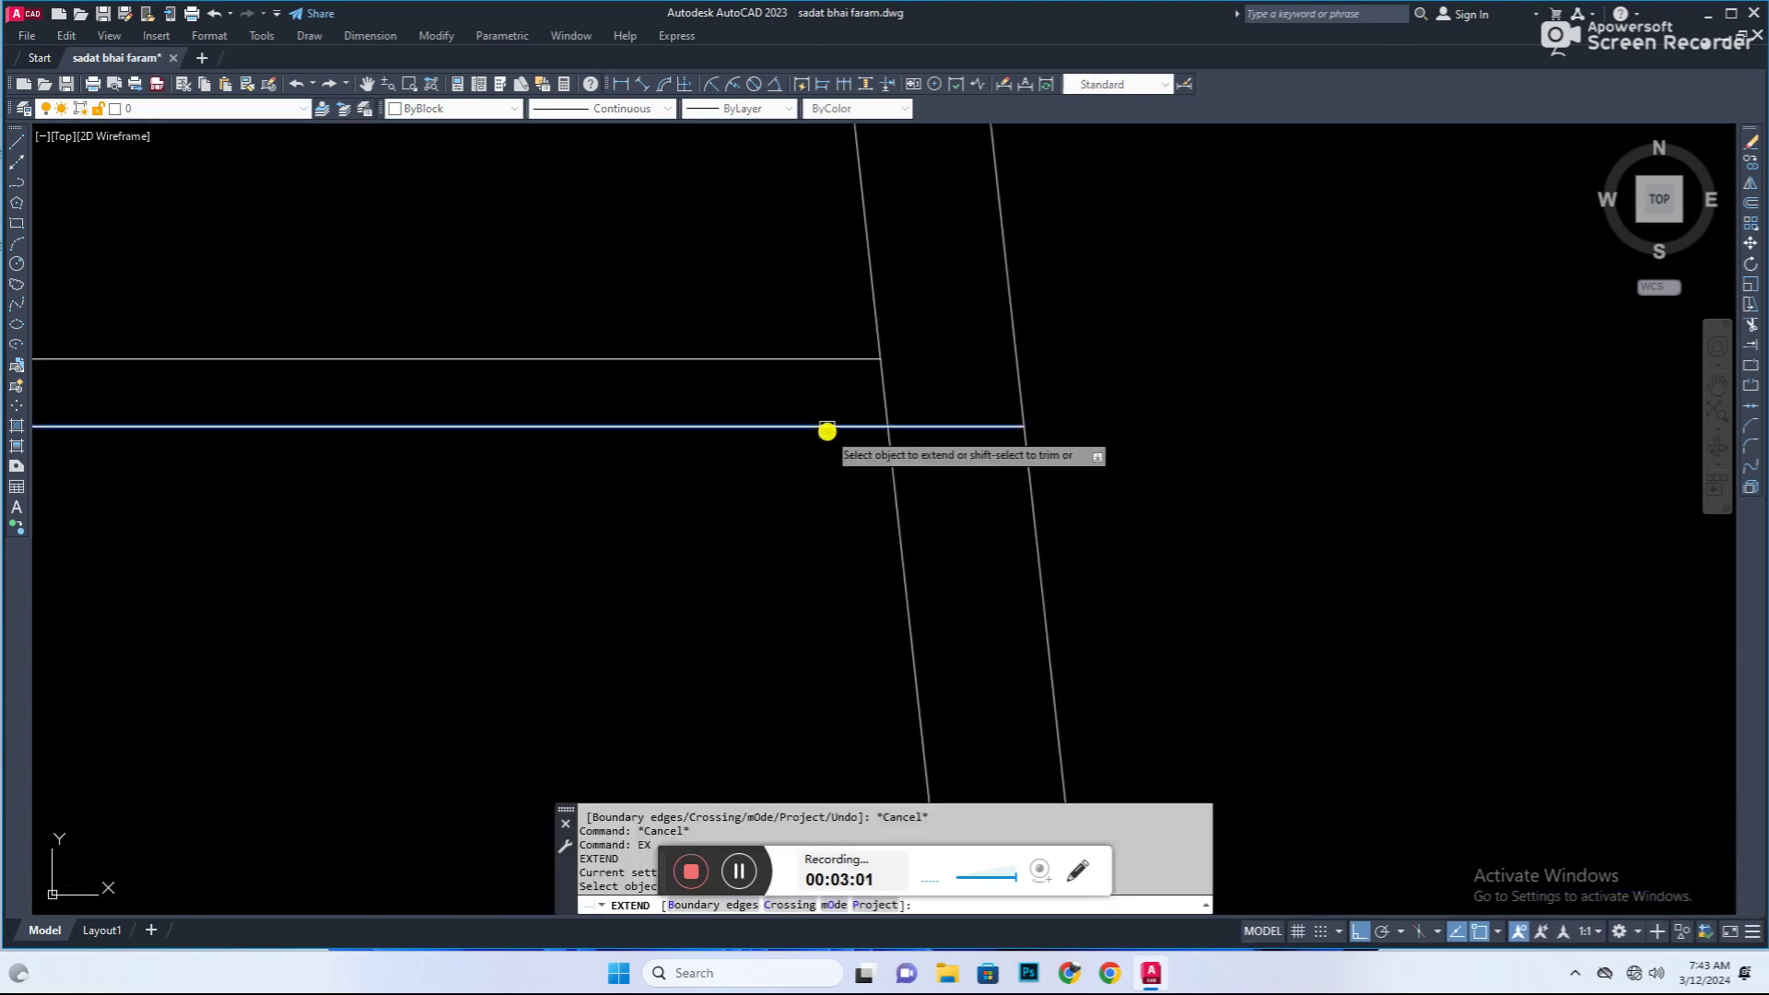
pyautogui.scroll(5, 880, 422)
pyautogui.press('Escape')
pyautogui.hotkey('ctrl', 's')
pyautogui.press('Escape')
pyautogui.press('Escape')
# Step: Select the vertical wall line bordering the top-right room
pyautogui.scroll(-4, 438, 434)
pyautogui.click(642, 84)
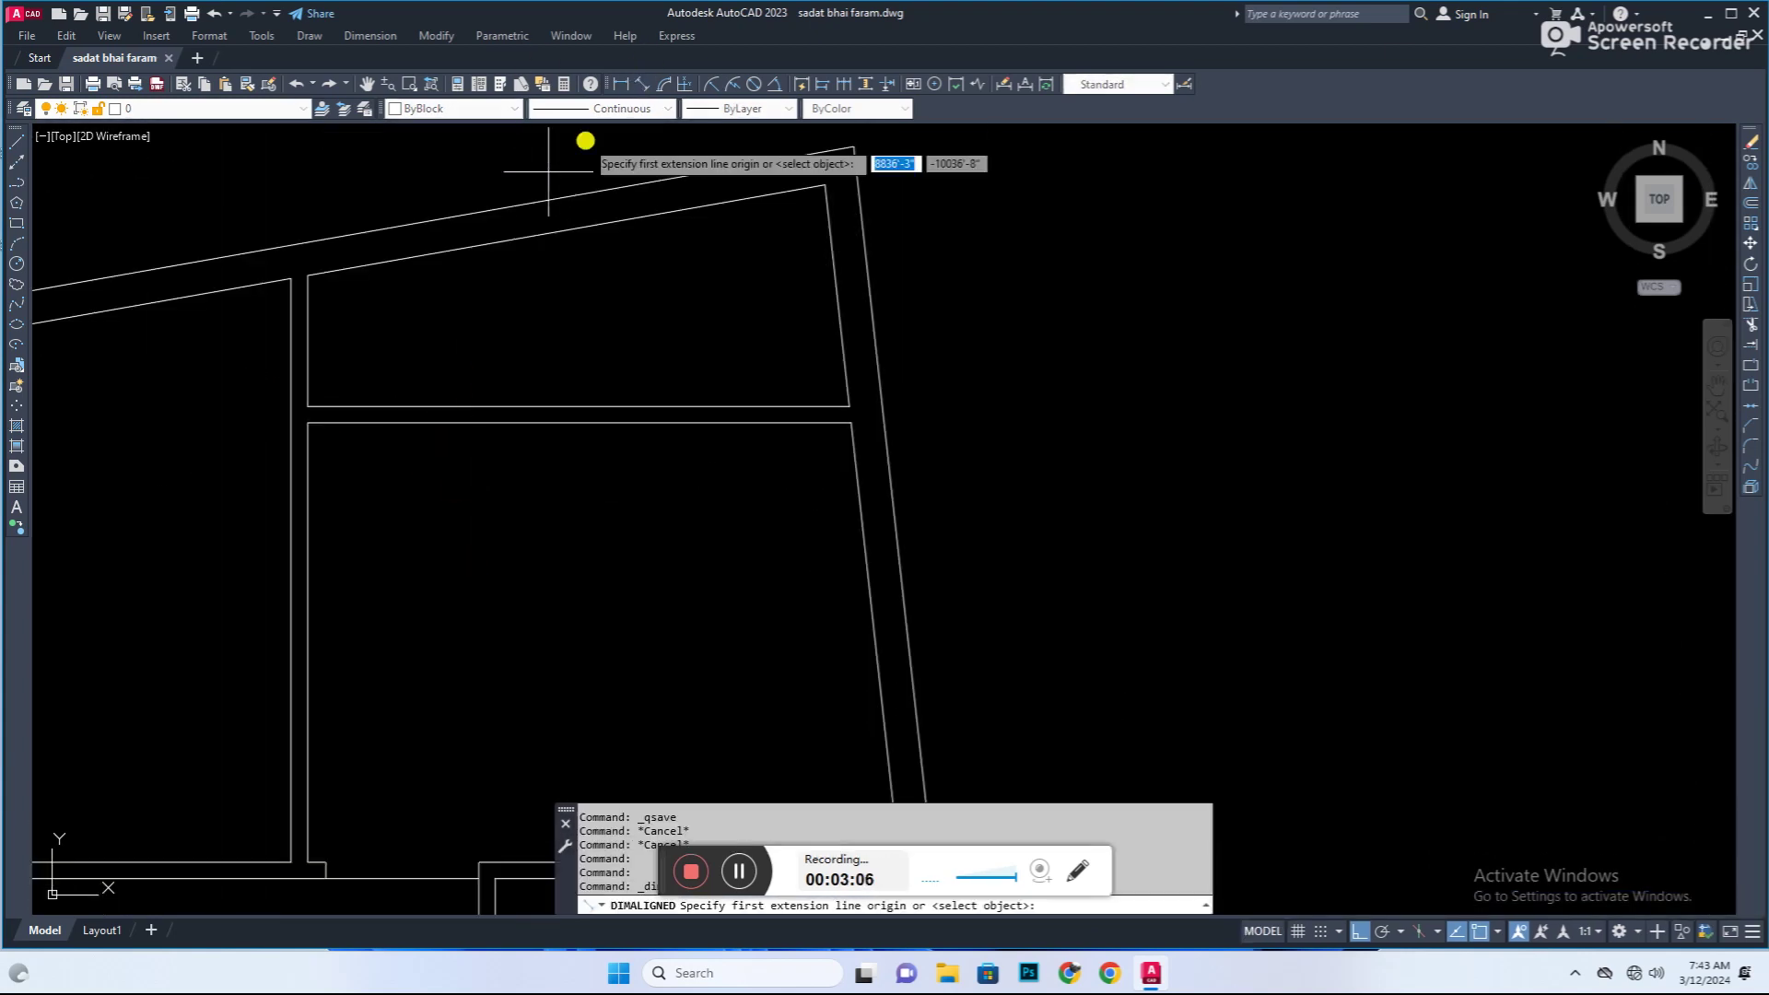
pyautogui.press('Escape')
pyautogui.press('Escape')
pyautogui.press('o')
pyautogui.press('Return')
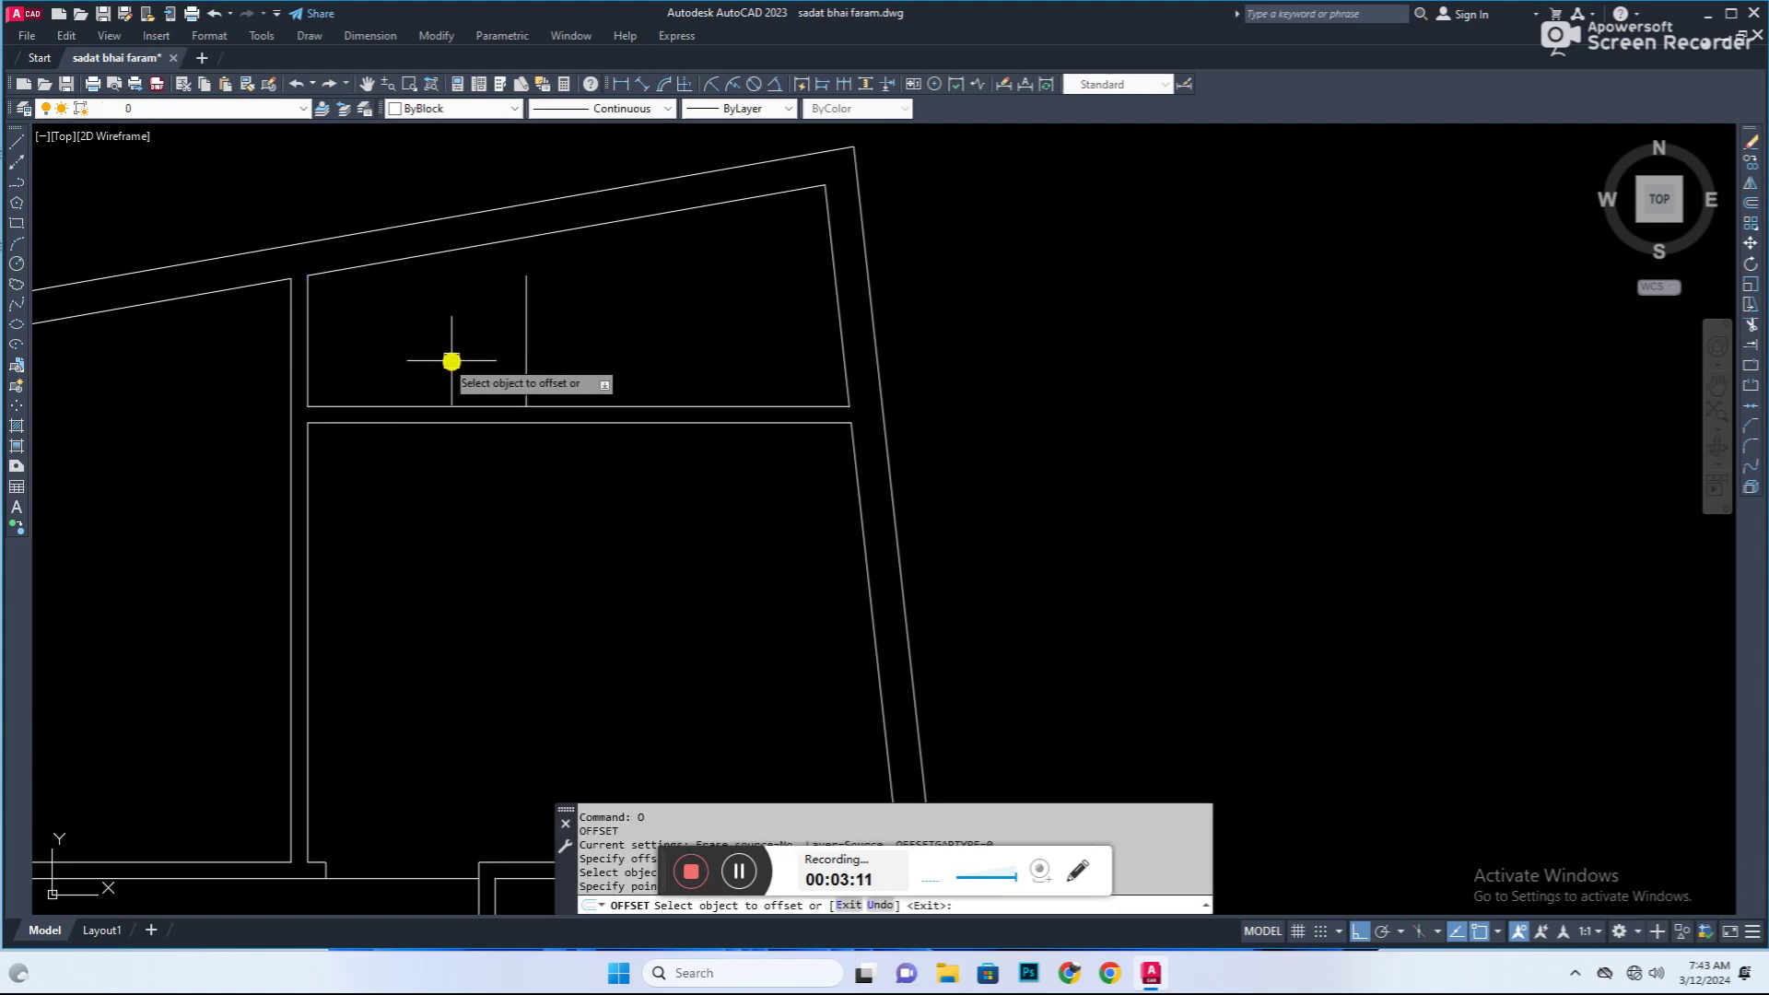
pyautogui.press('Escape')
pyautogui.click(526, 341)
# Step: Fence-trim the top-right room's walls, save, and draw a short vertical line
pyautogui.write('tr')
pyautogui.press('Return')
pyautogui.moveTo(505, 217); pyautogui.dragTo(588, 335)
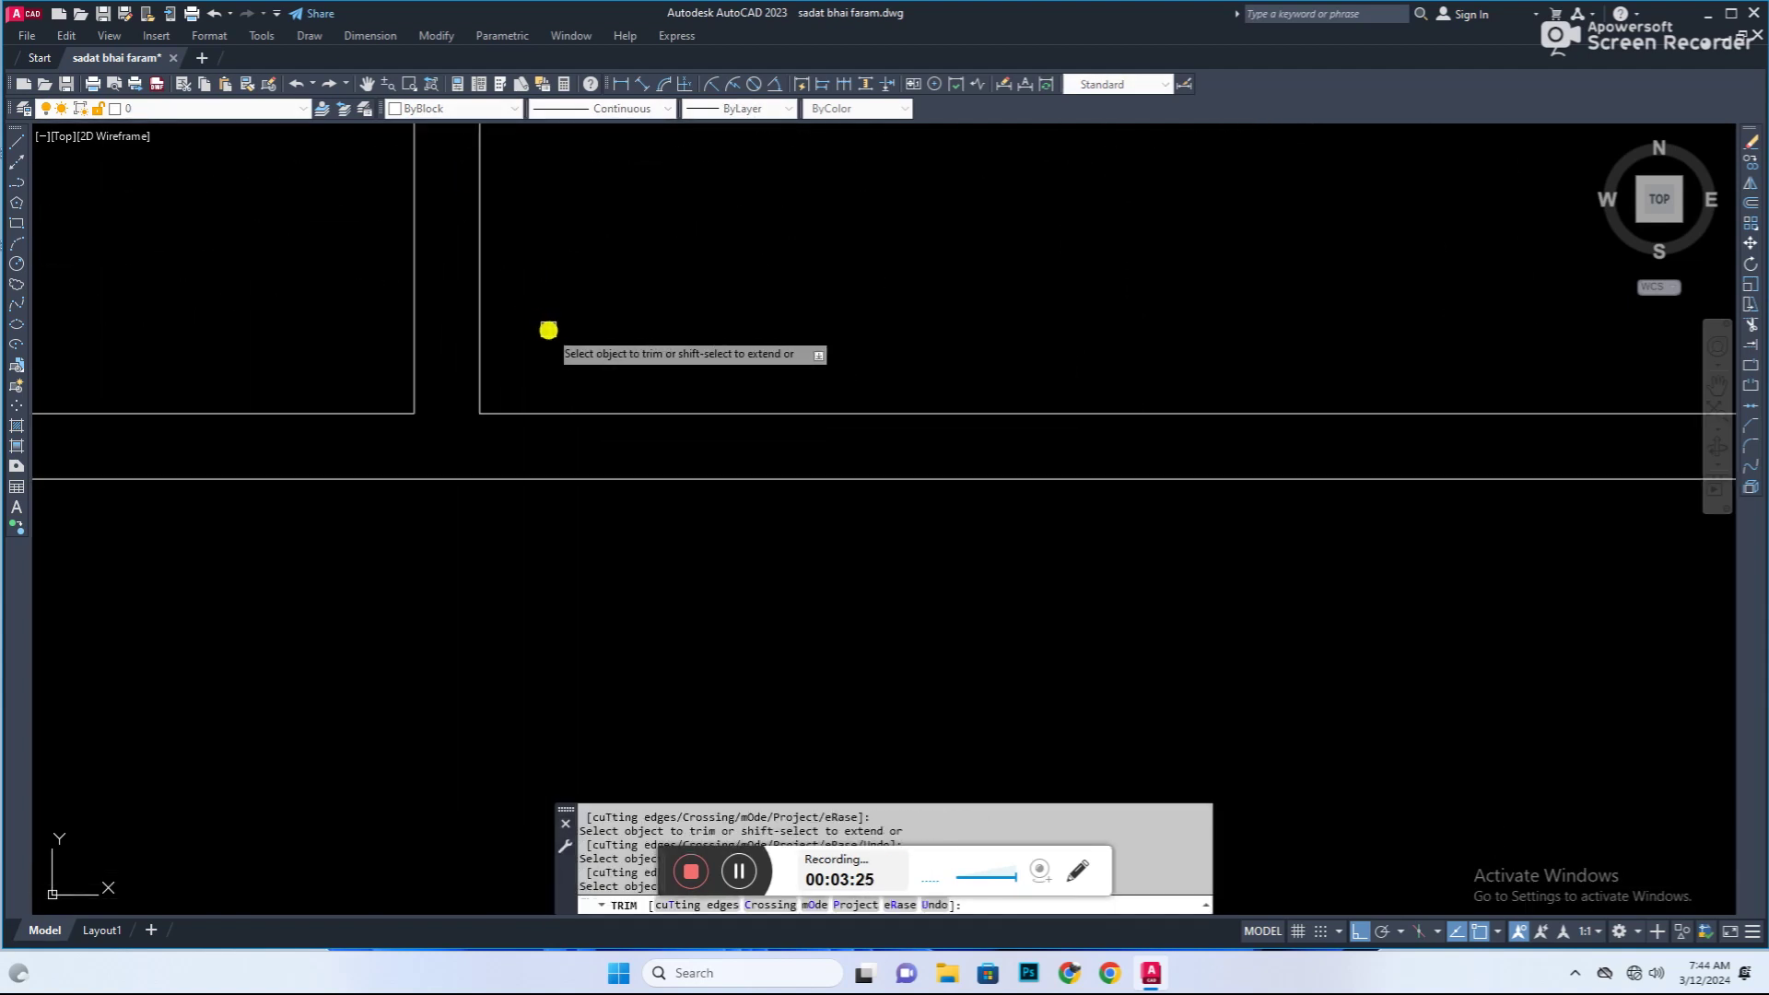
pyautogui.press('Escape')
pyautogui.hotkey('ctrl', 's')
pyautogui.press('Escape')
pyautogui.scroll(-4, 452, 379)
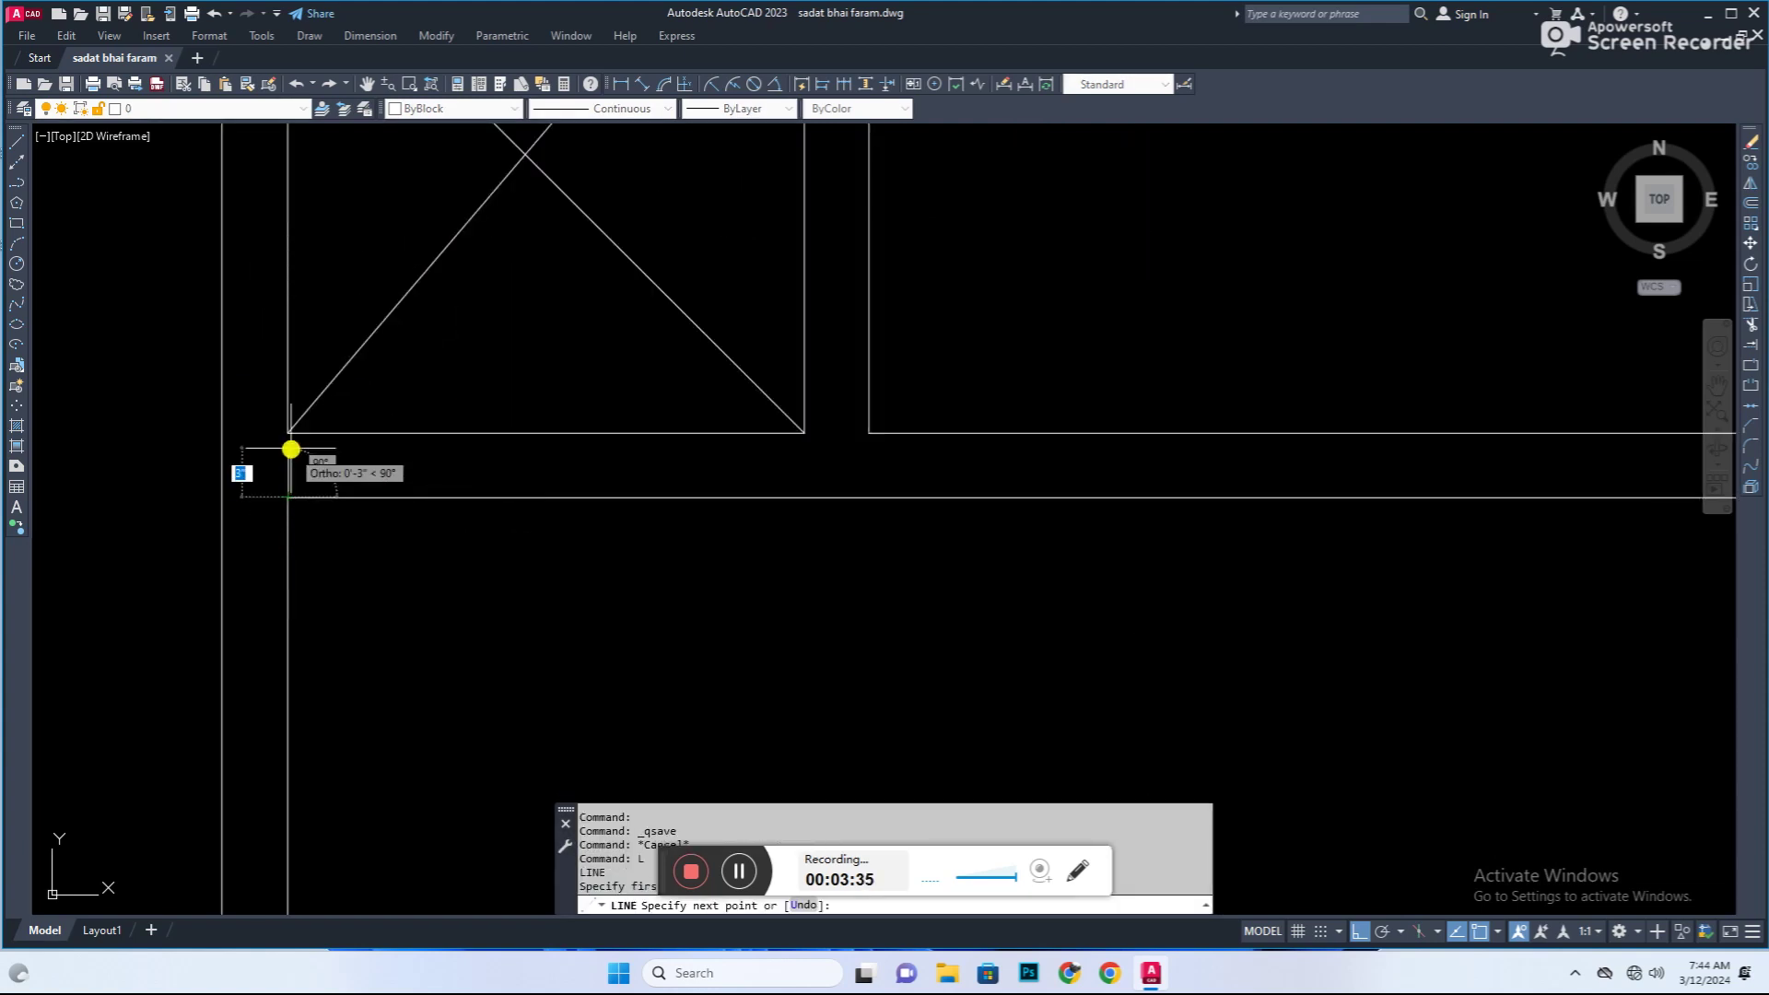
pyautogui.click(799, 433)
pyautogui.click(803, 498)
pyautogui.press('Escape')
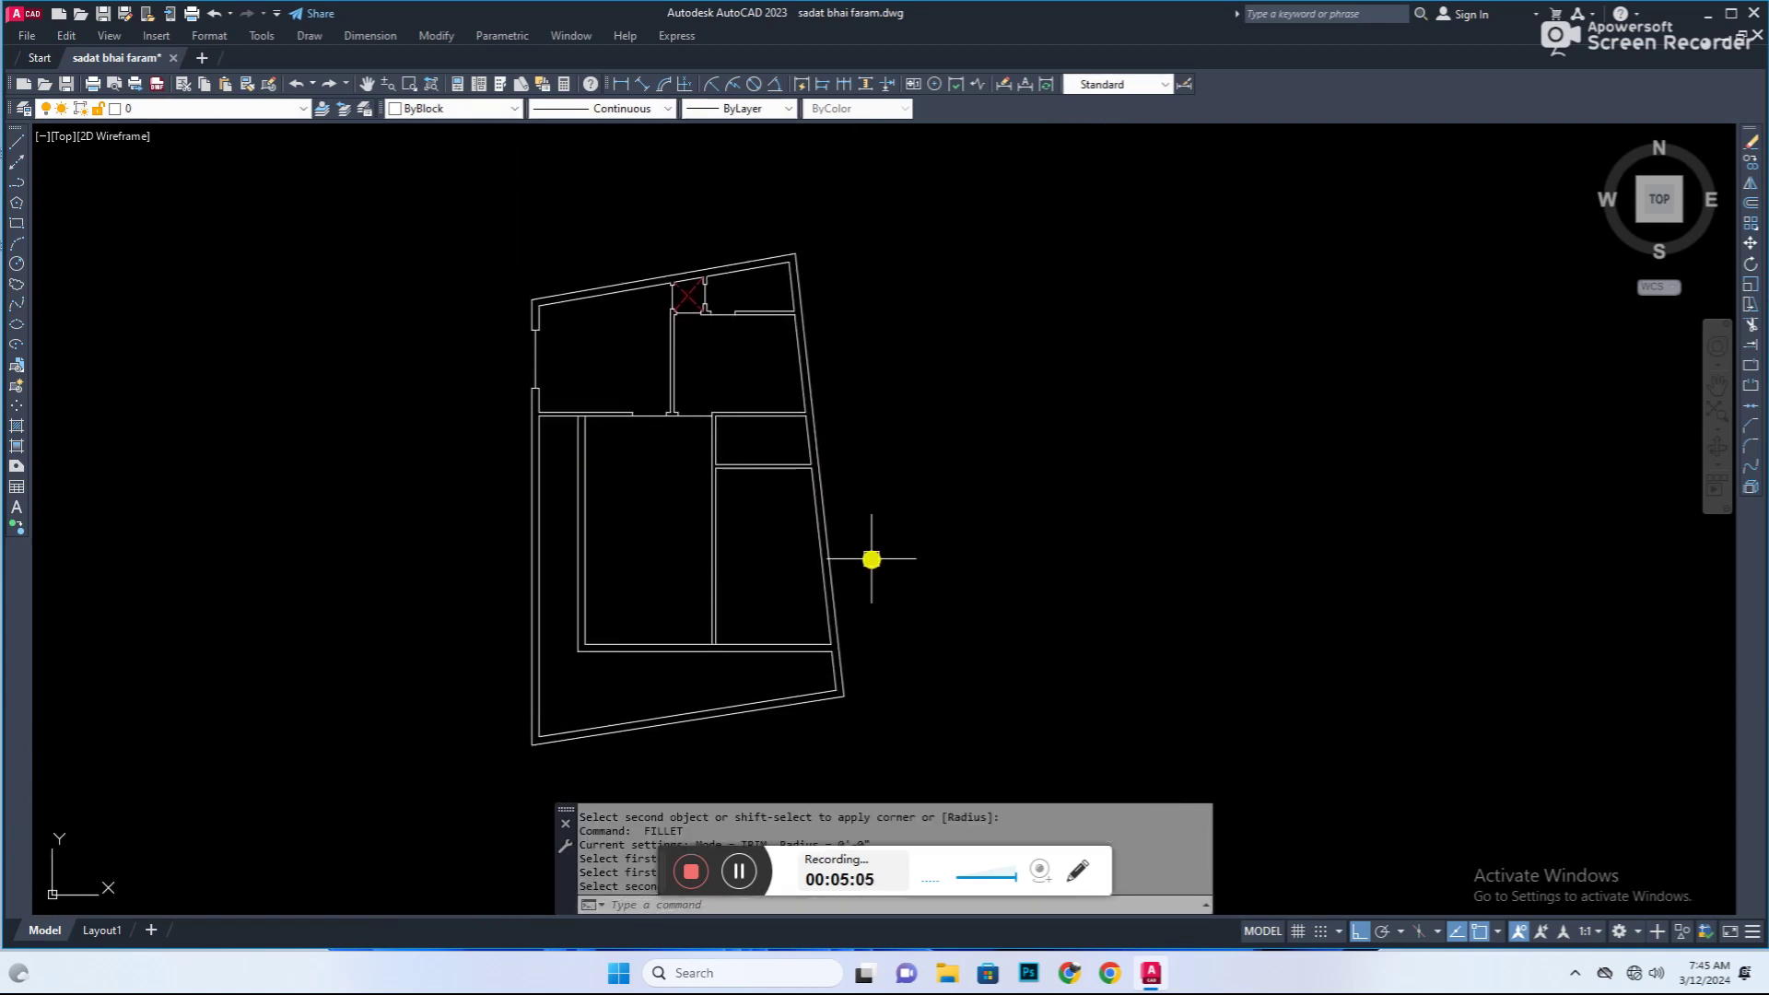
# Step: Join the broken left wall pieces into a single line
pyautogui.scroll(-2, 555, 559)
pyautogui.scroll(2, 585, 553)
pyautogui.scroll(2, 738, 509)
pyautogui.scroll(-1, 551, 597)
pyautogui.write('tr')
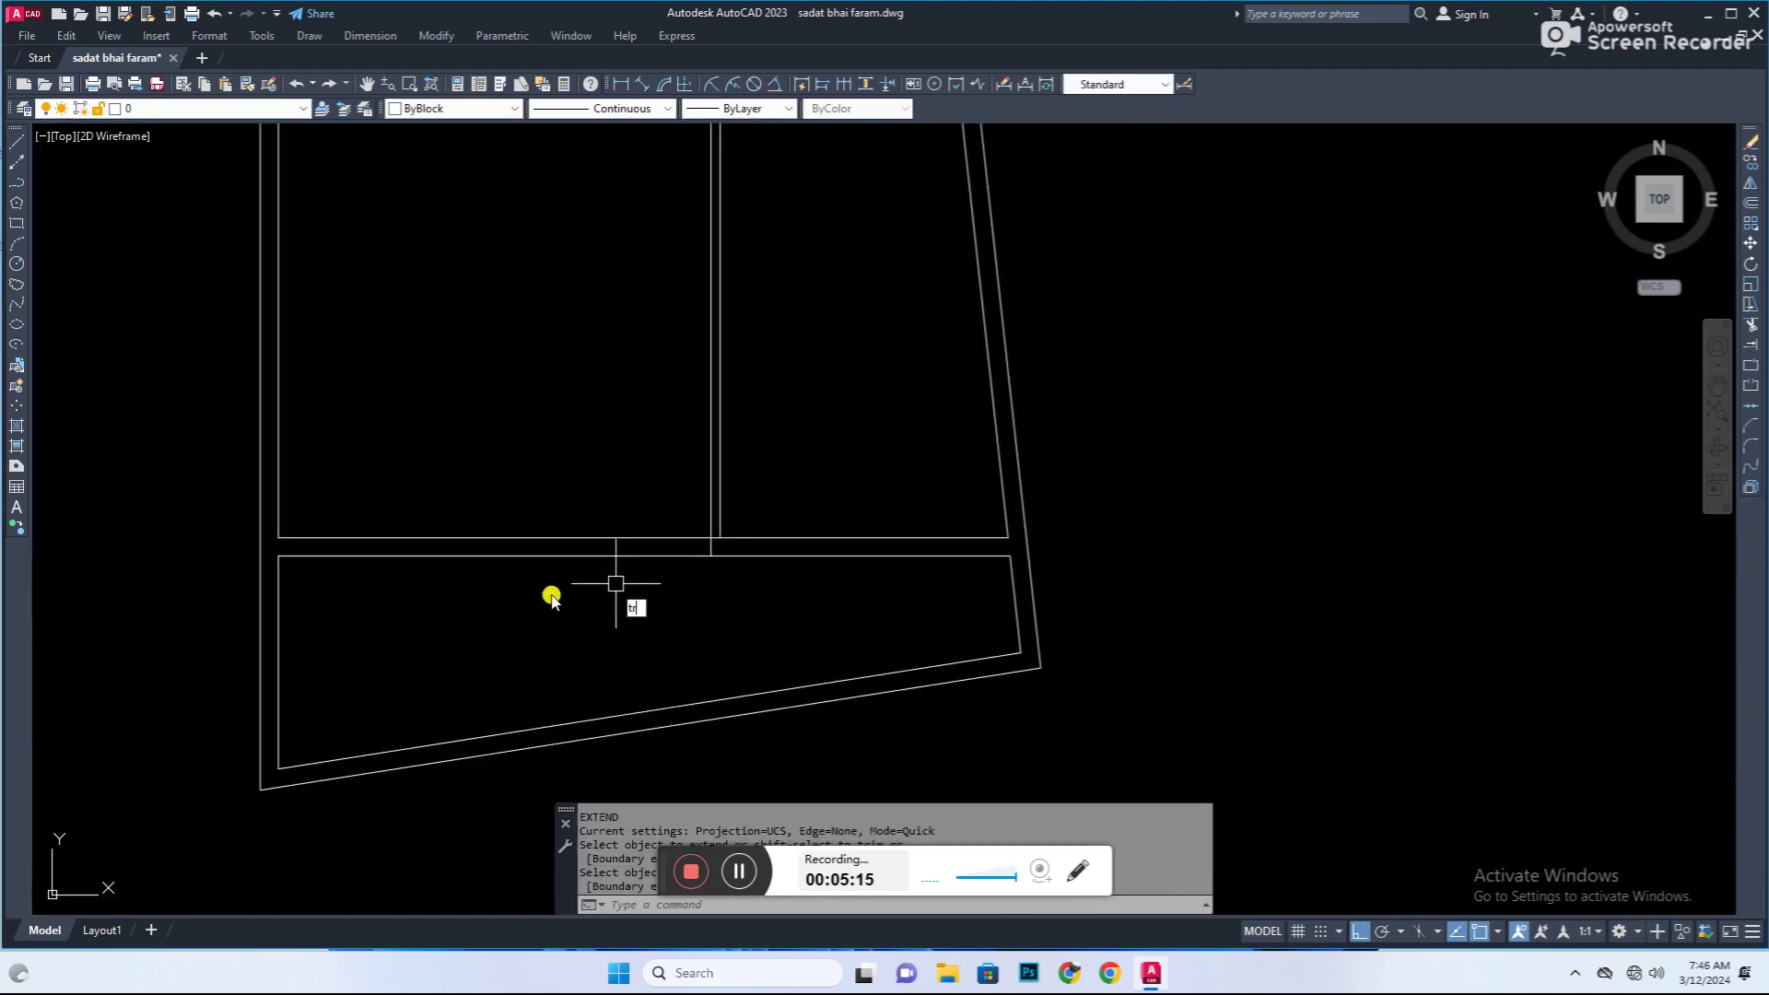
pyautogui.write('j')
pyautogui.press('Return')
pyautogui.click(285, 561)
pyautogui.press('Return')
pyautogui.press('Escape')
pyautogui.press('Escape')
# Step: Offset a helper line from a wall, then erase the unwanted copy
pyautogui.write('o')
pyautogui.press('Return')
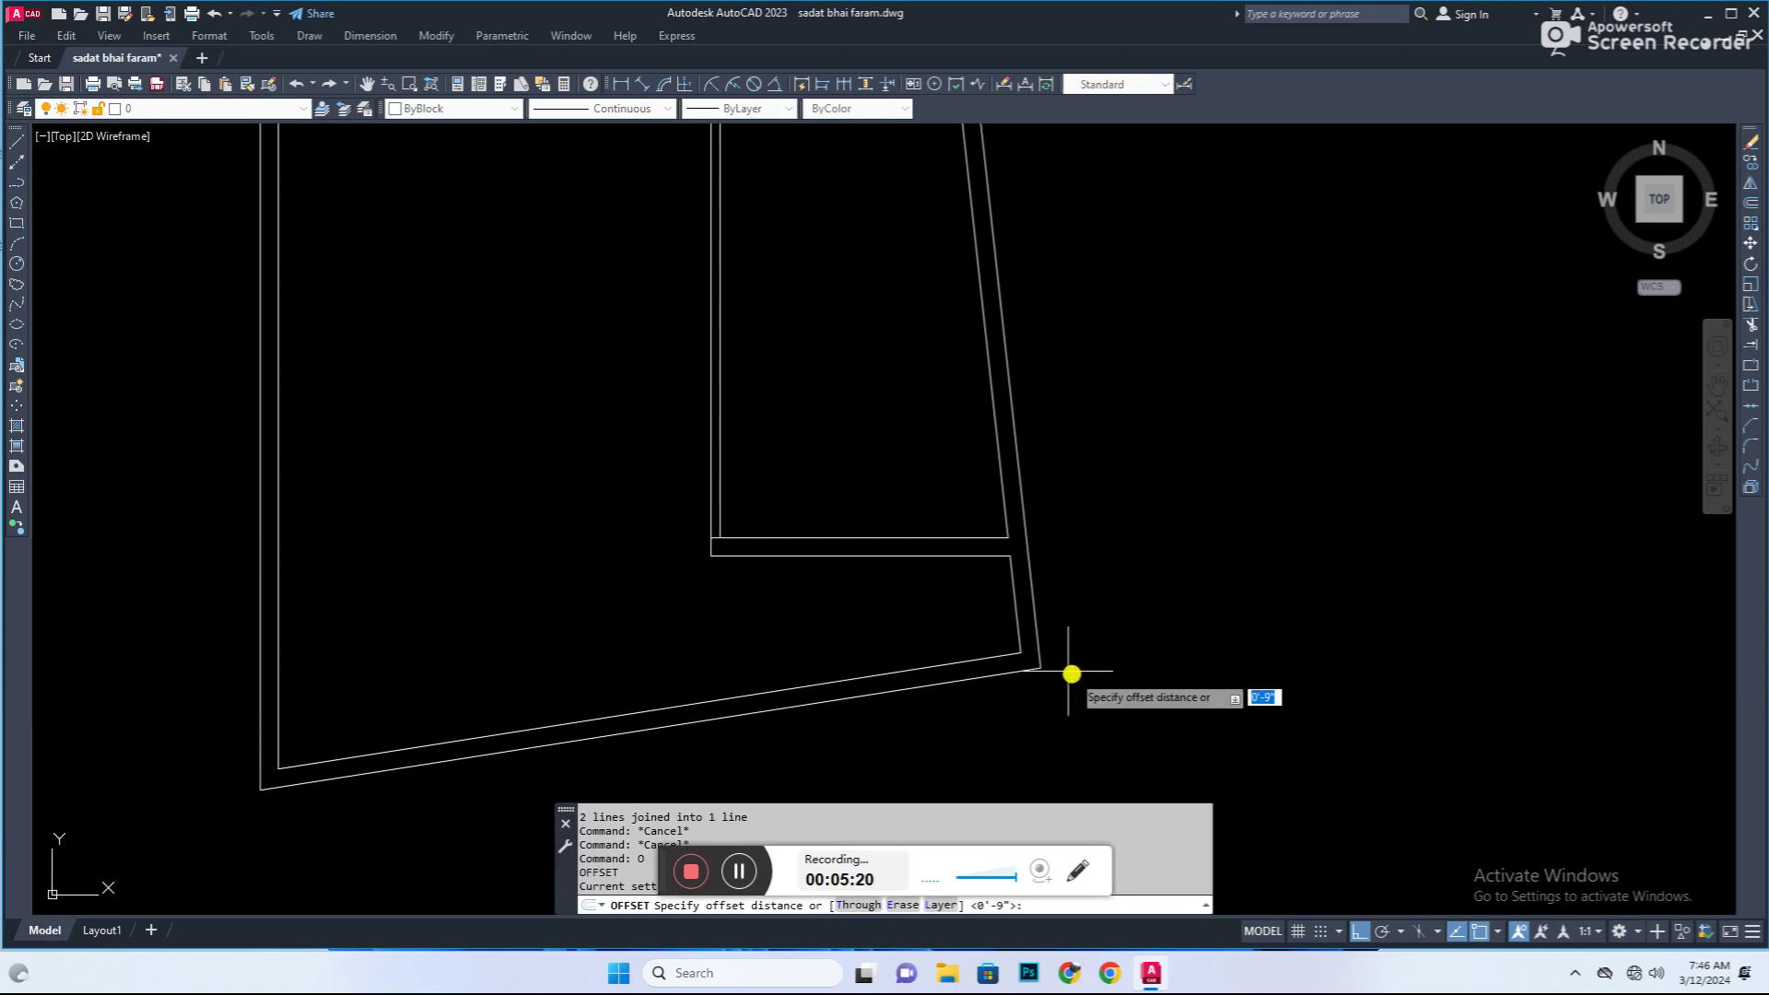
pyautogui.press('Return')
pyautogui.write('L')
pyautogui.press('Return')
pyautogui.press('Return')
pyautogui.press('Escape')
pyautogui.write('o')
pyautogui.press('Return')
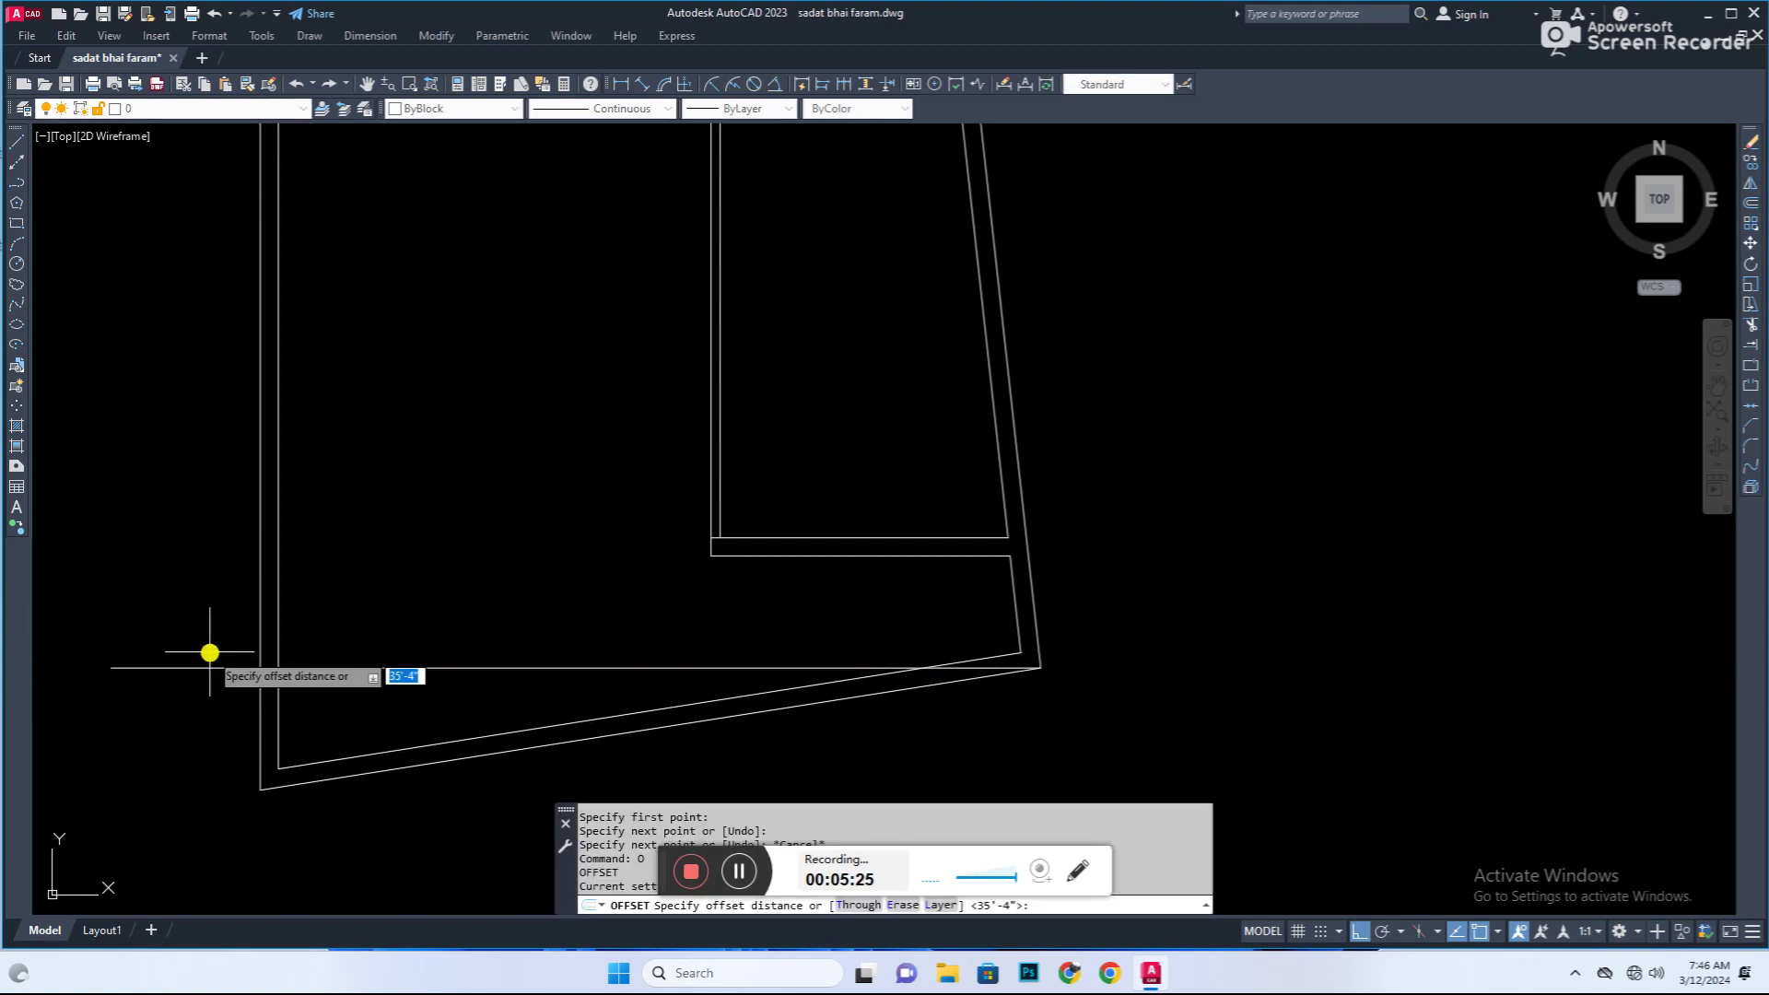
pyautogui.press('Escape')
pyautogui.click(204, 666)
pyautogui.write('e')
pyautogui.press('Return')
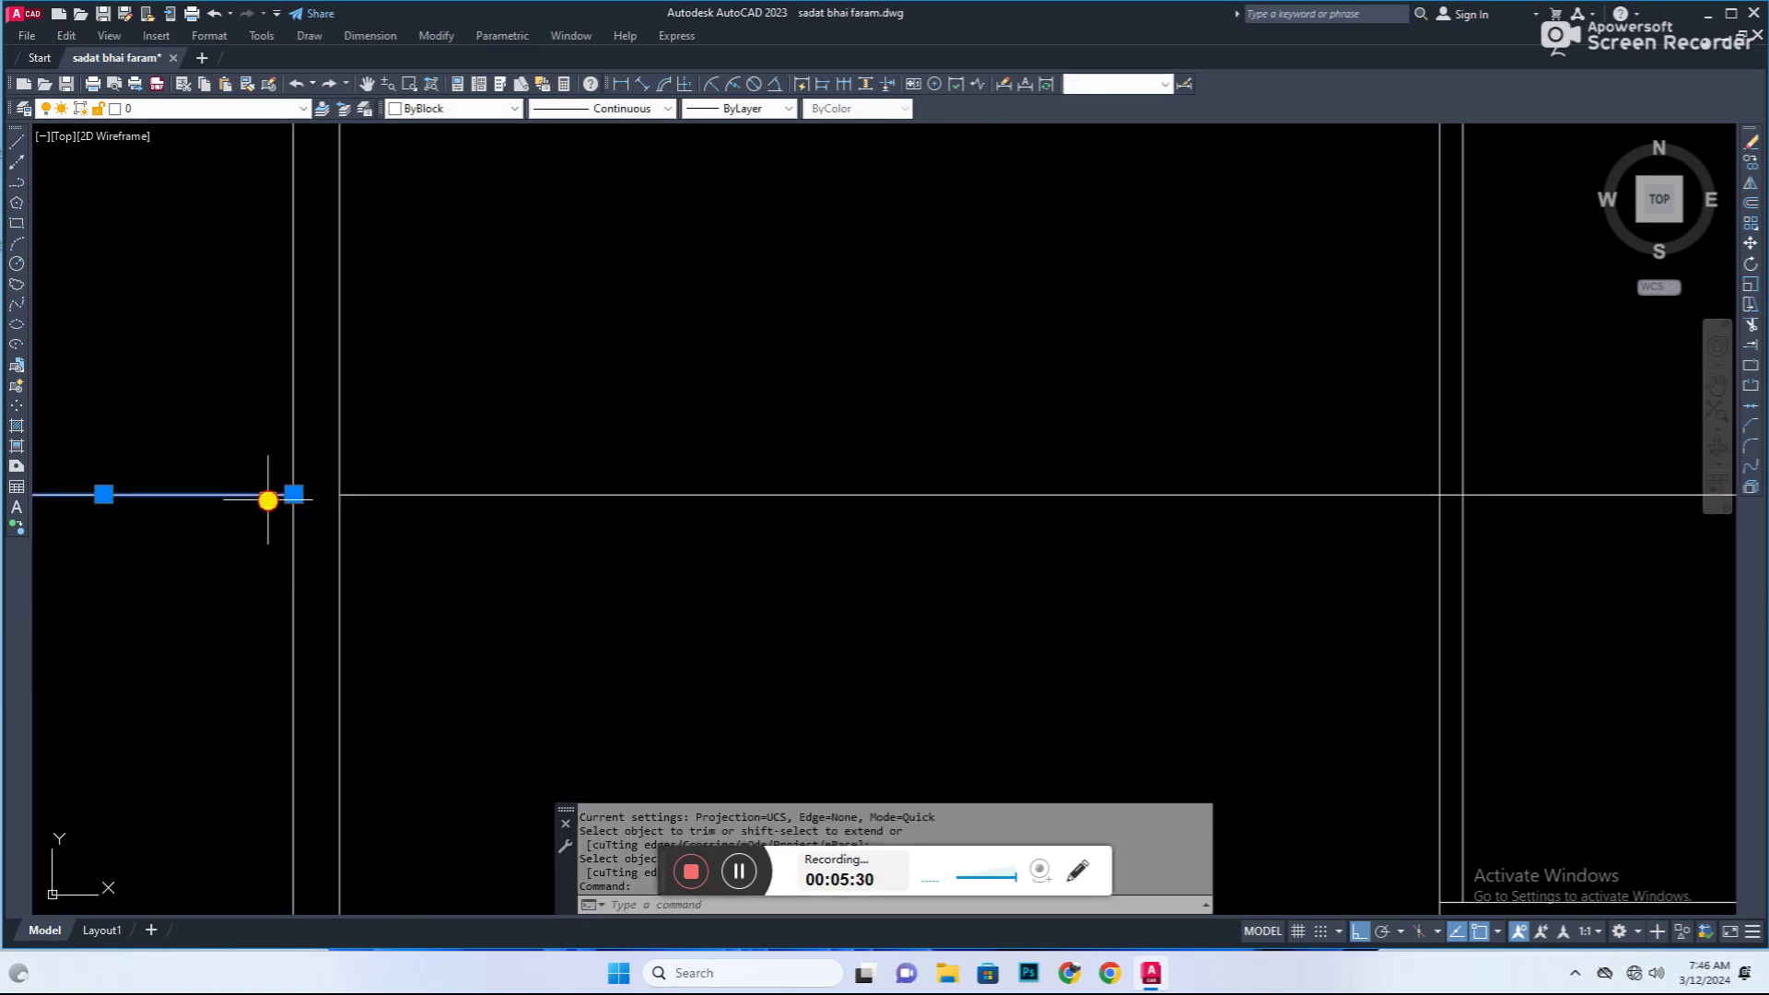
# Step: Offset a new double-line wall that closes off the lower rooms
pyautogui.scroll(-3, 565, 560)
pyautogui.write('m')
pyautogui.press('Escape')
pyautogui.scroll(3, 451, 593)
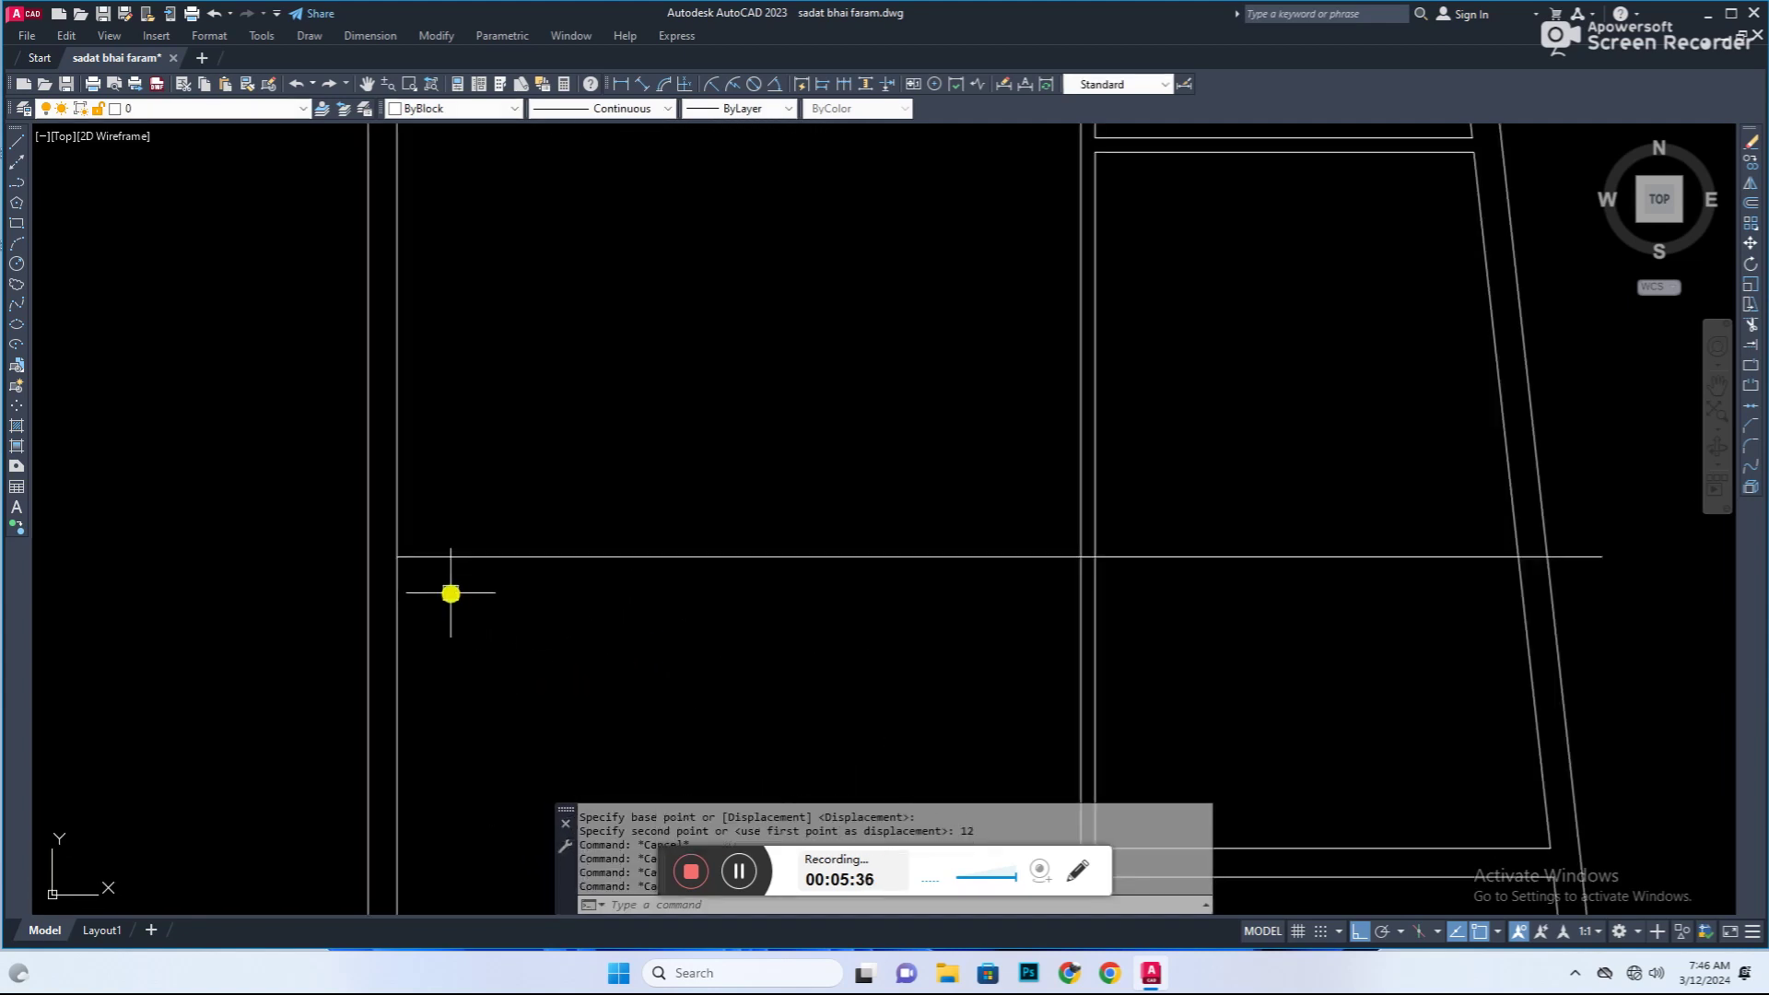
pyautogui.write('o')
pyautogui.press('Return')
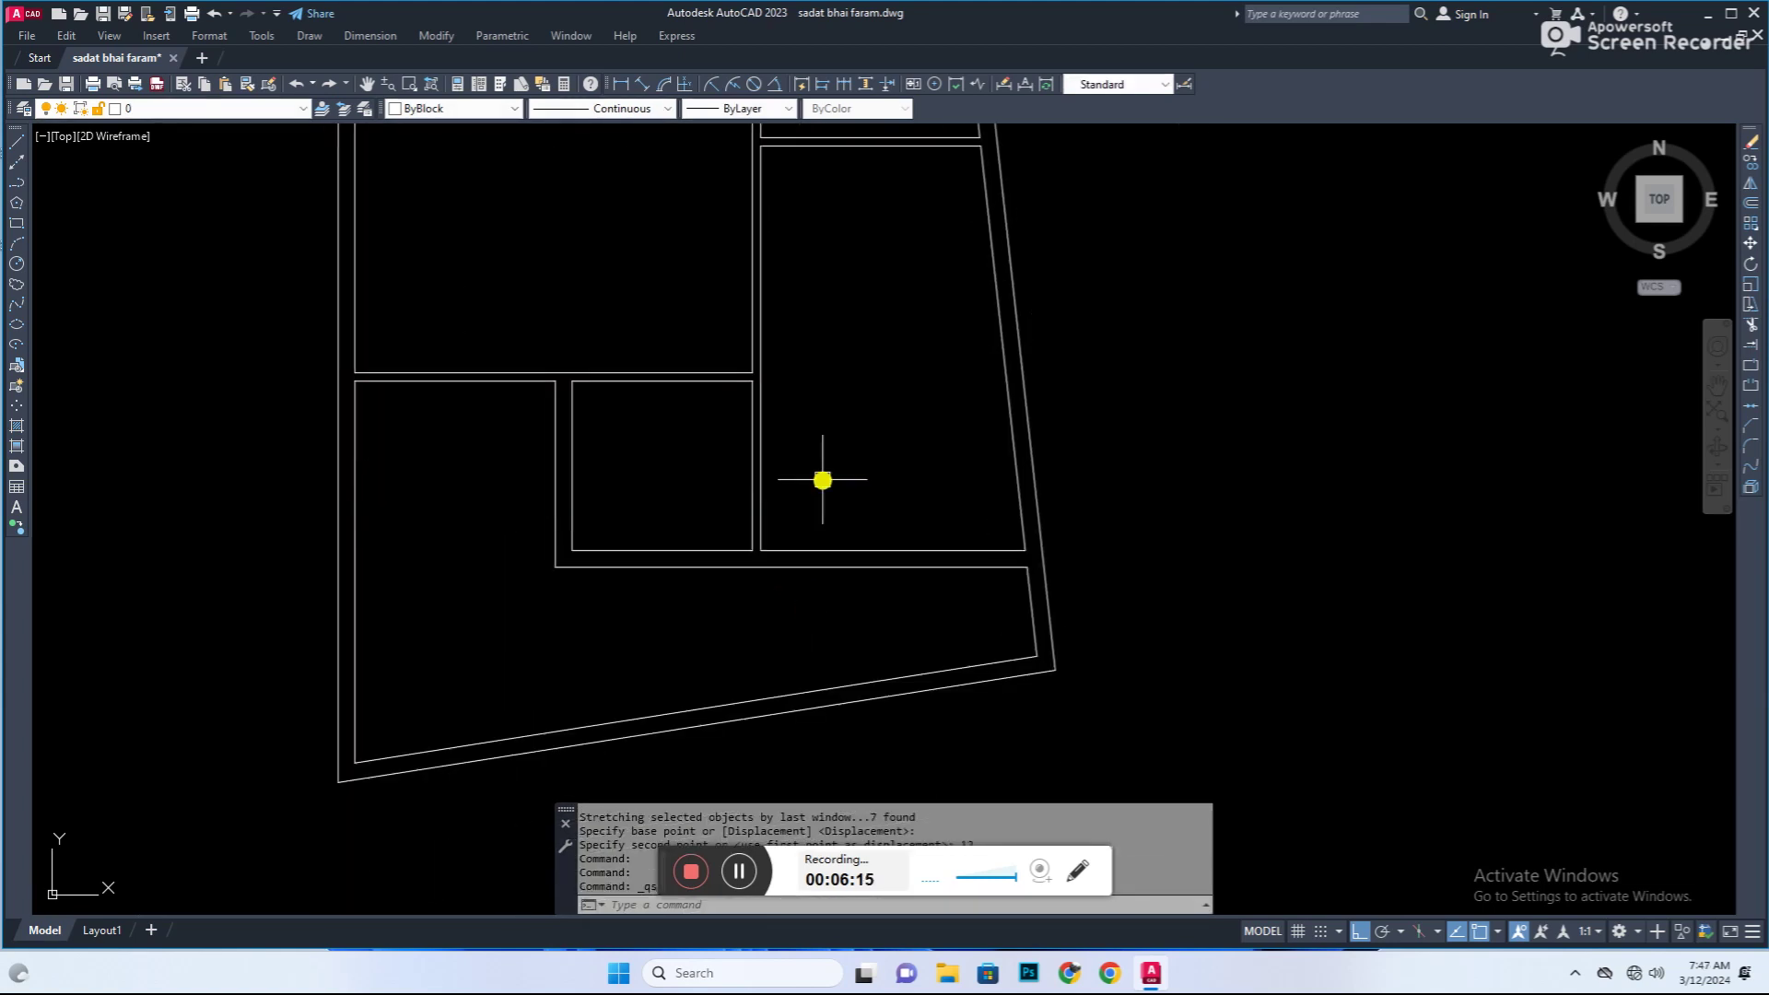
pyautogui.click(642, 84)
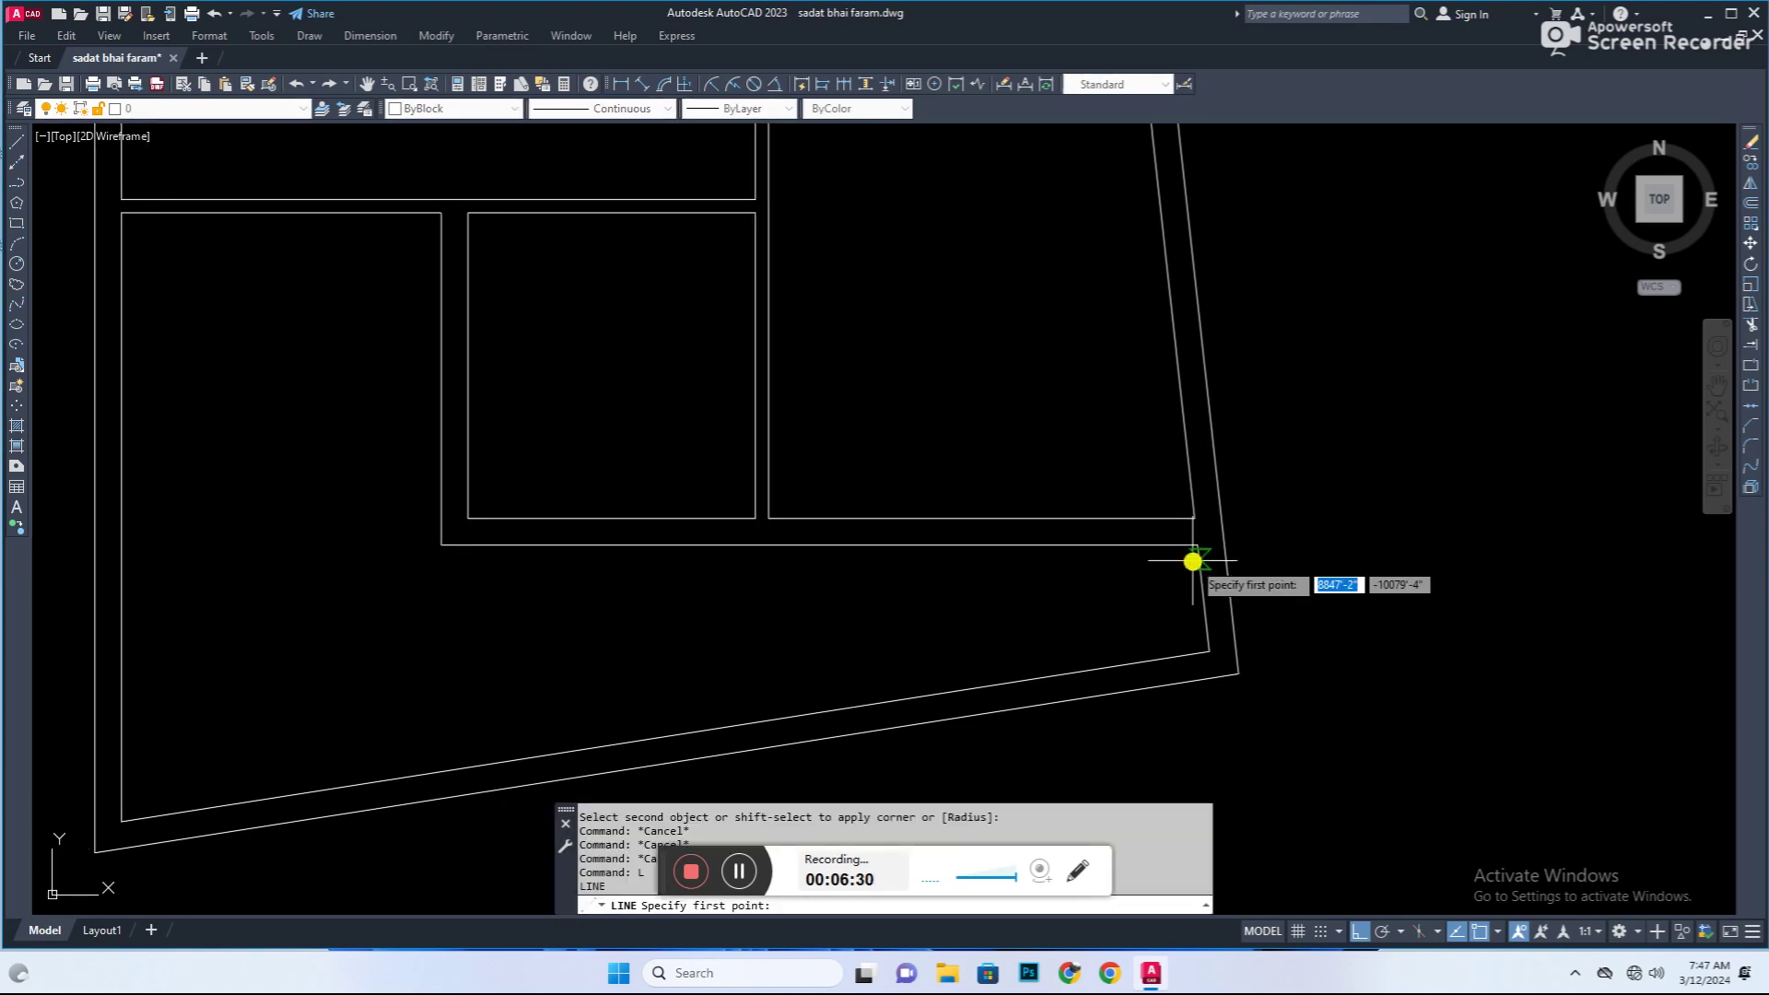
# Step: Trim the vertical wall at the slanted base, nudge the horizontal wall up, fillet the corner
pyautogui.click(1202, 643)
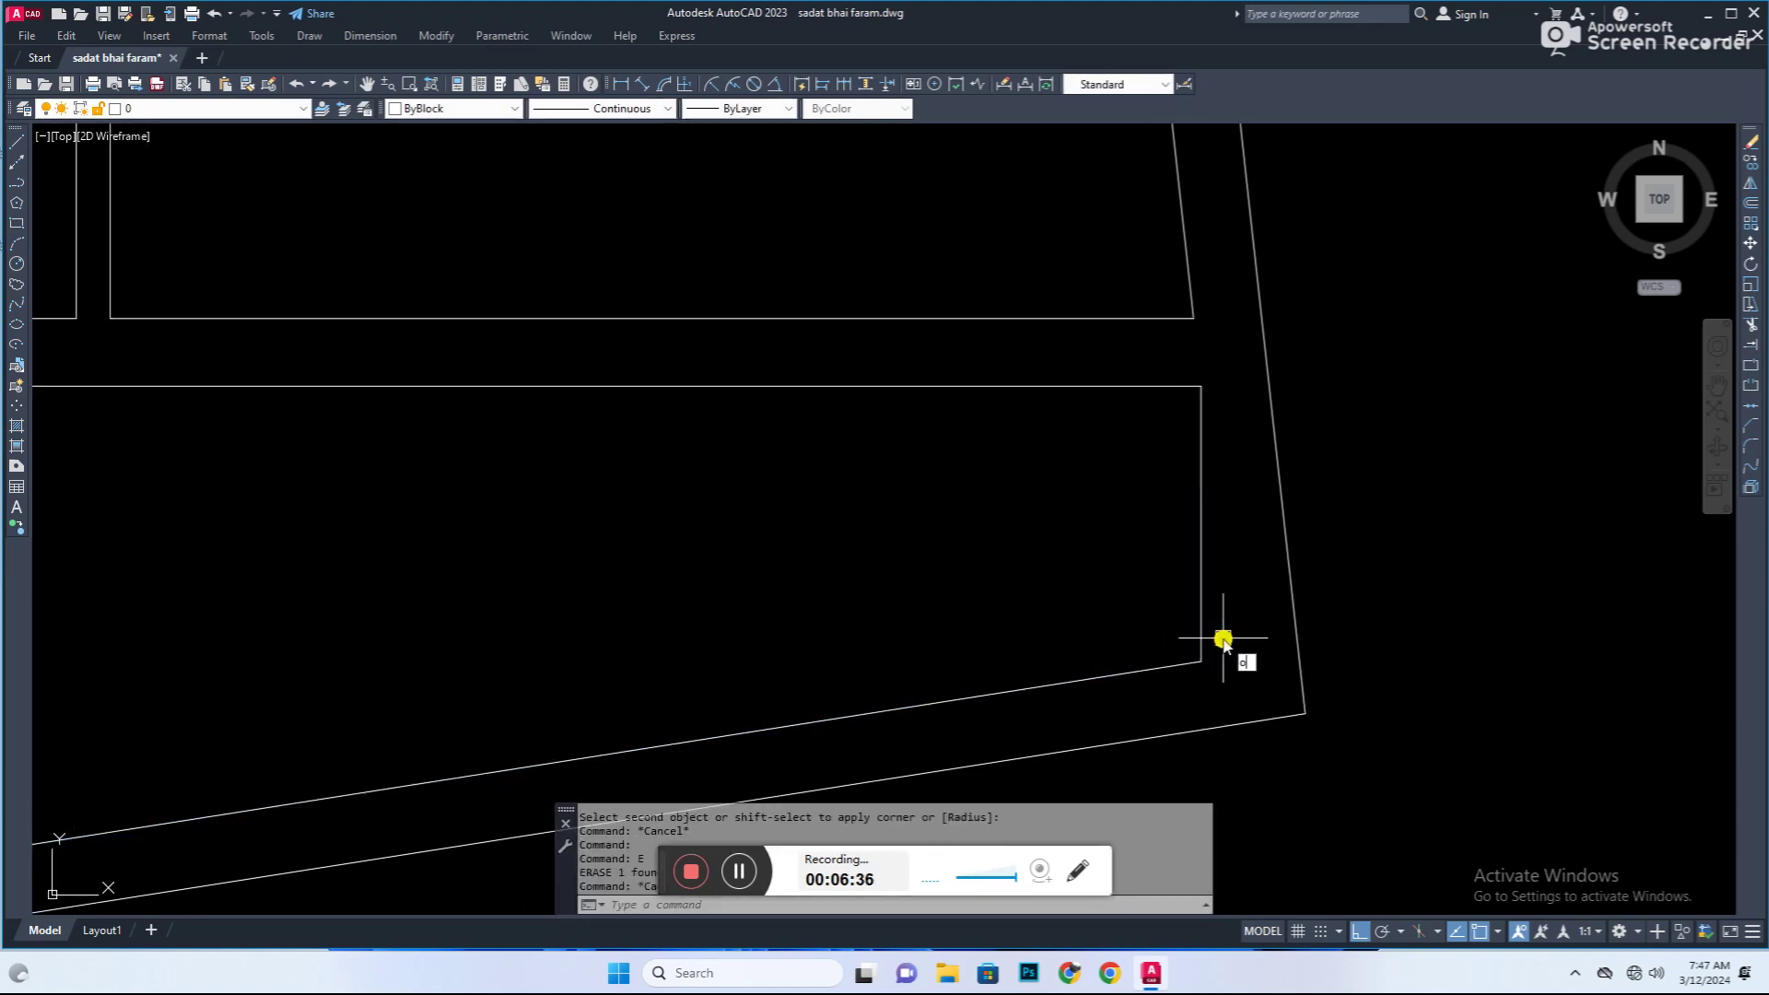
pyautogui.scroll(-4, 860, 675)
pyautogui.press('Escape')
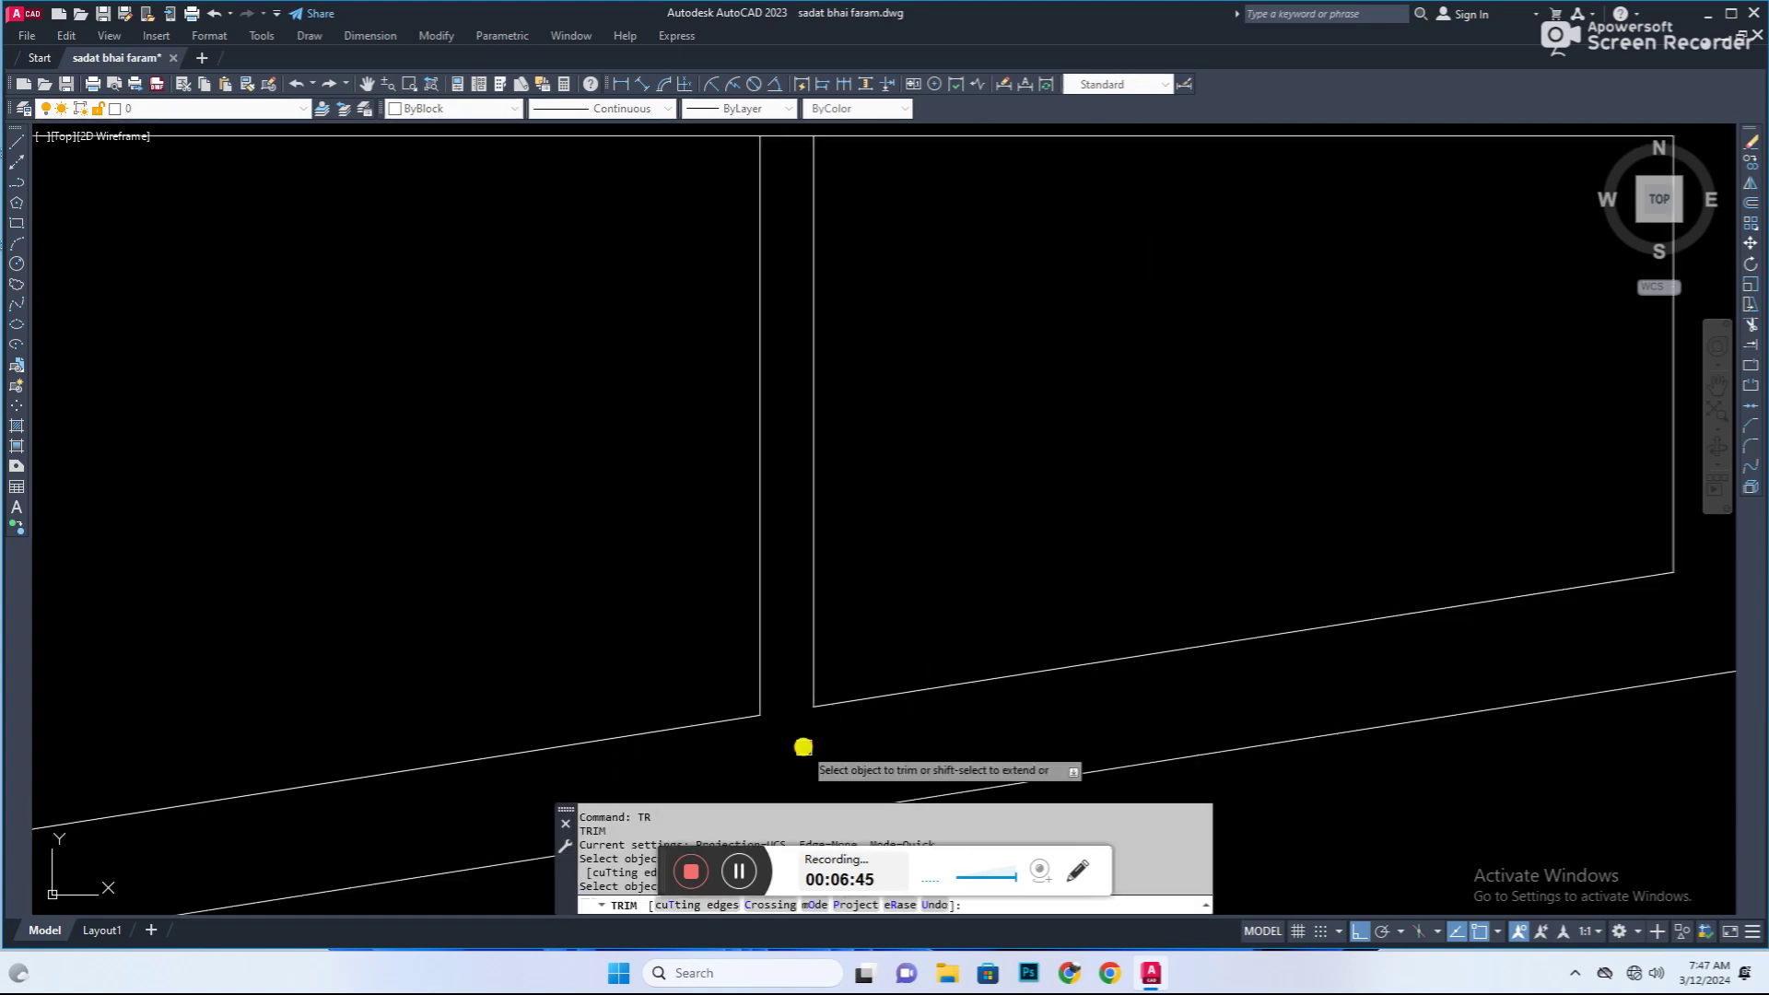
pyautogui.click(898, 591)
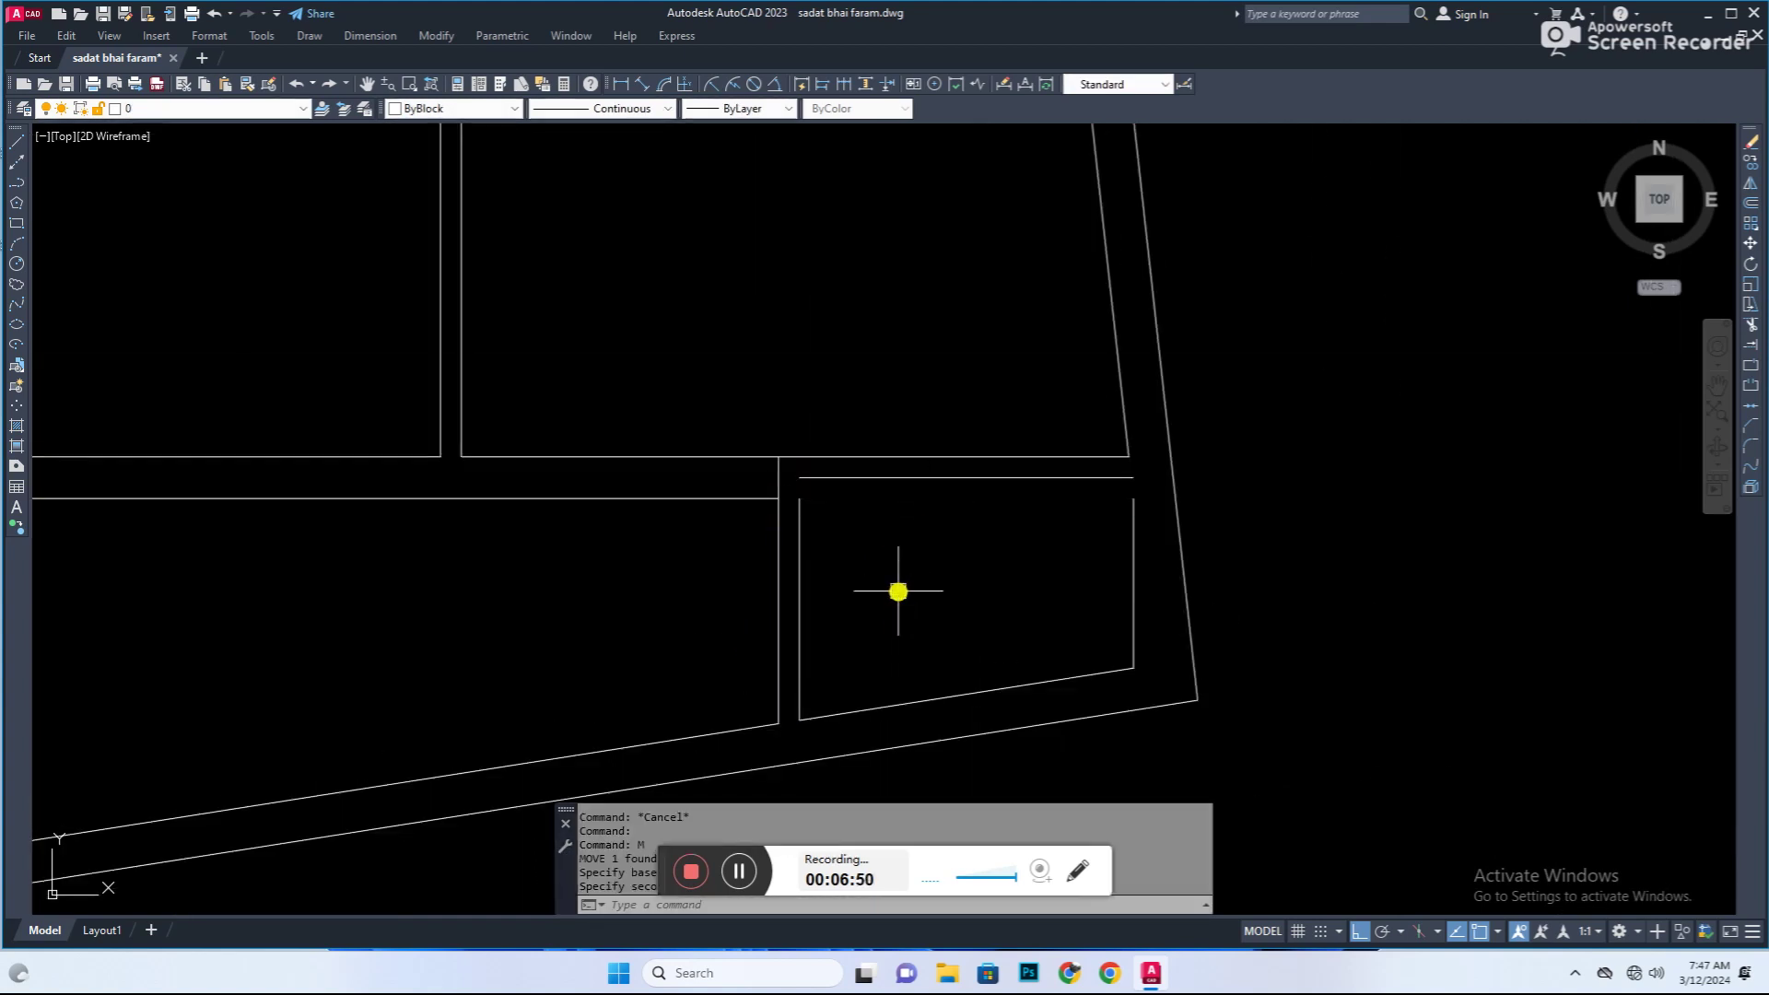
pyautogui.click(1132, 584)
pyautogui.press('Escape')
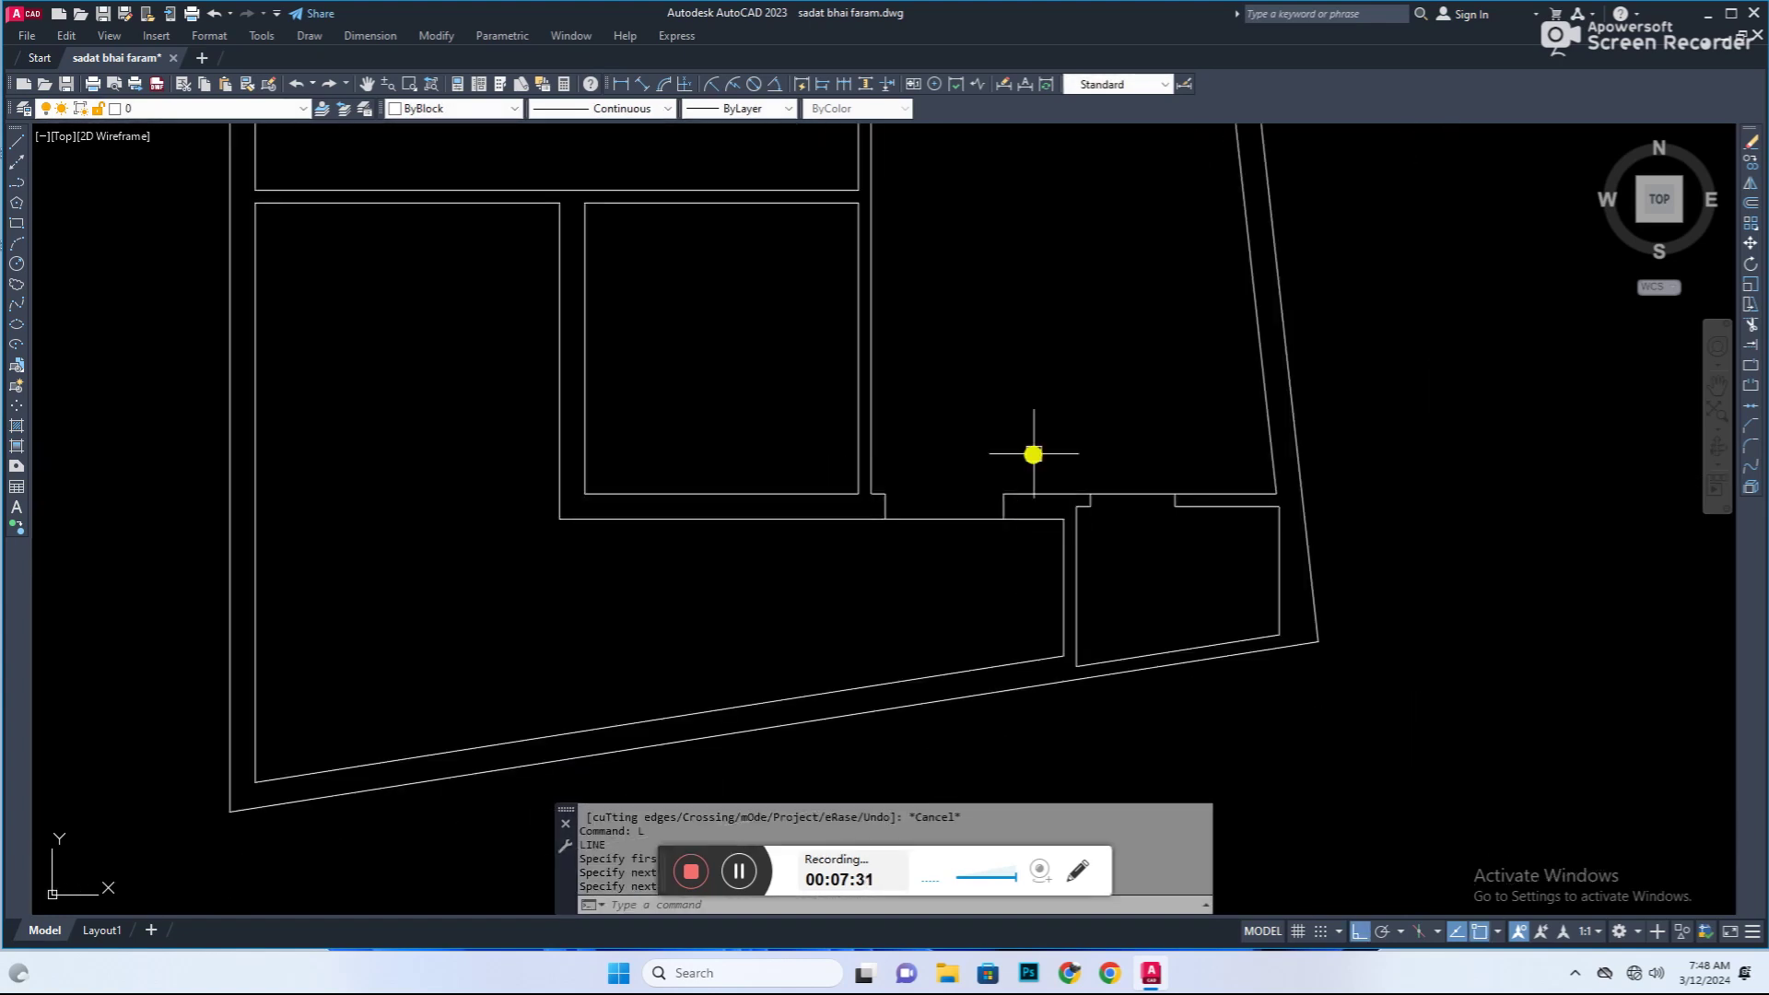
# Step: Try out trial line and offset commands on the lower interior walls
pyautogui.press('Escape')
pyautogui.press('Escape')
pyautogui.write('l')
pyautogui.press('Return')
pyautogui.scroll(5, 1041, 502)
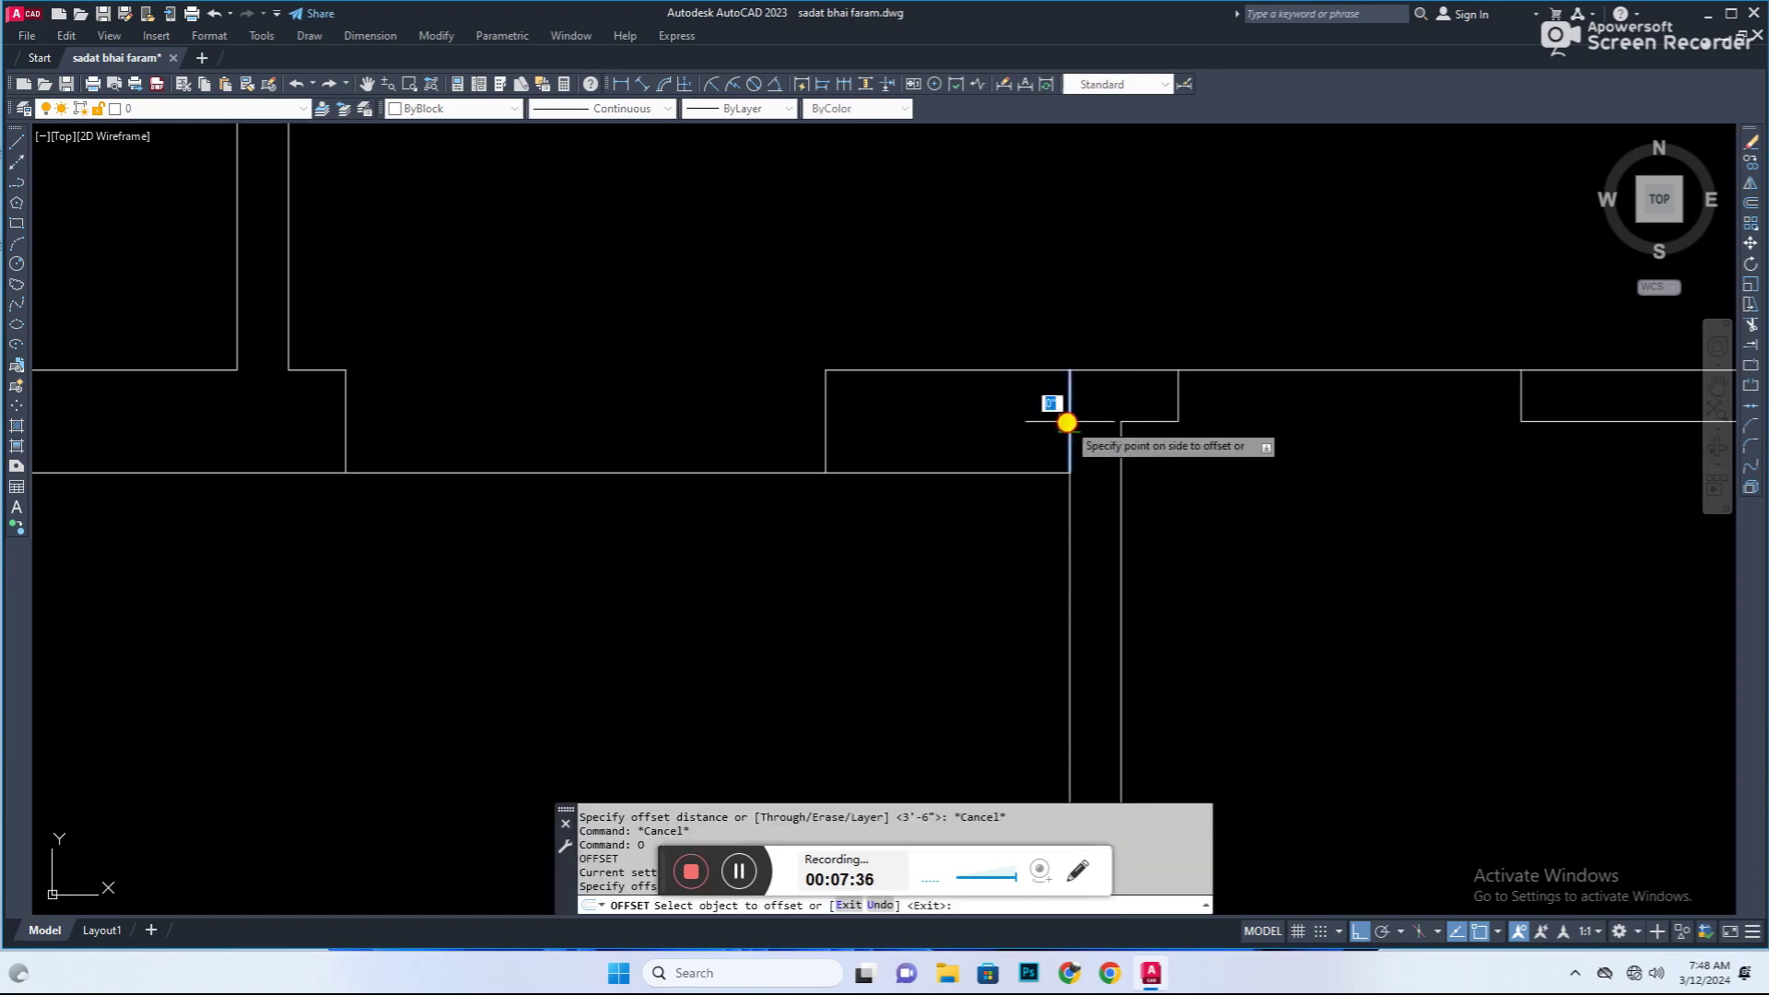
pyautogui.scroll(-3, 1017, 472)
pyautogui.scroll(3, 711, 620)
pyautogui.press('Escape')
pyautogui.press('Escape')
pyautogui.write('o')
pyautogui.press('Return')
pyautogui.press('Escape')
pyautogui.scroll(4, 690, 635)
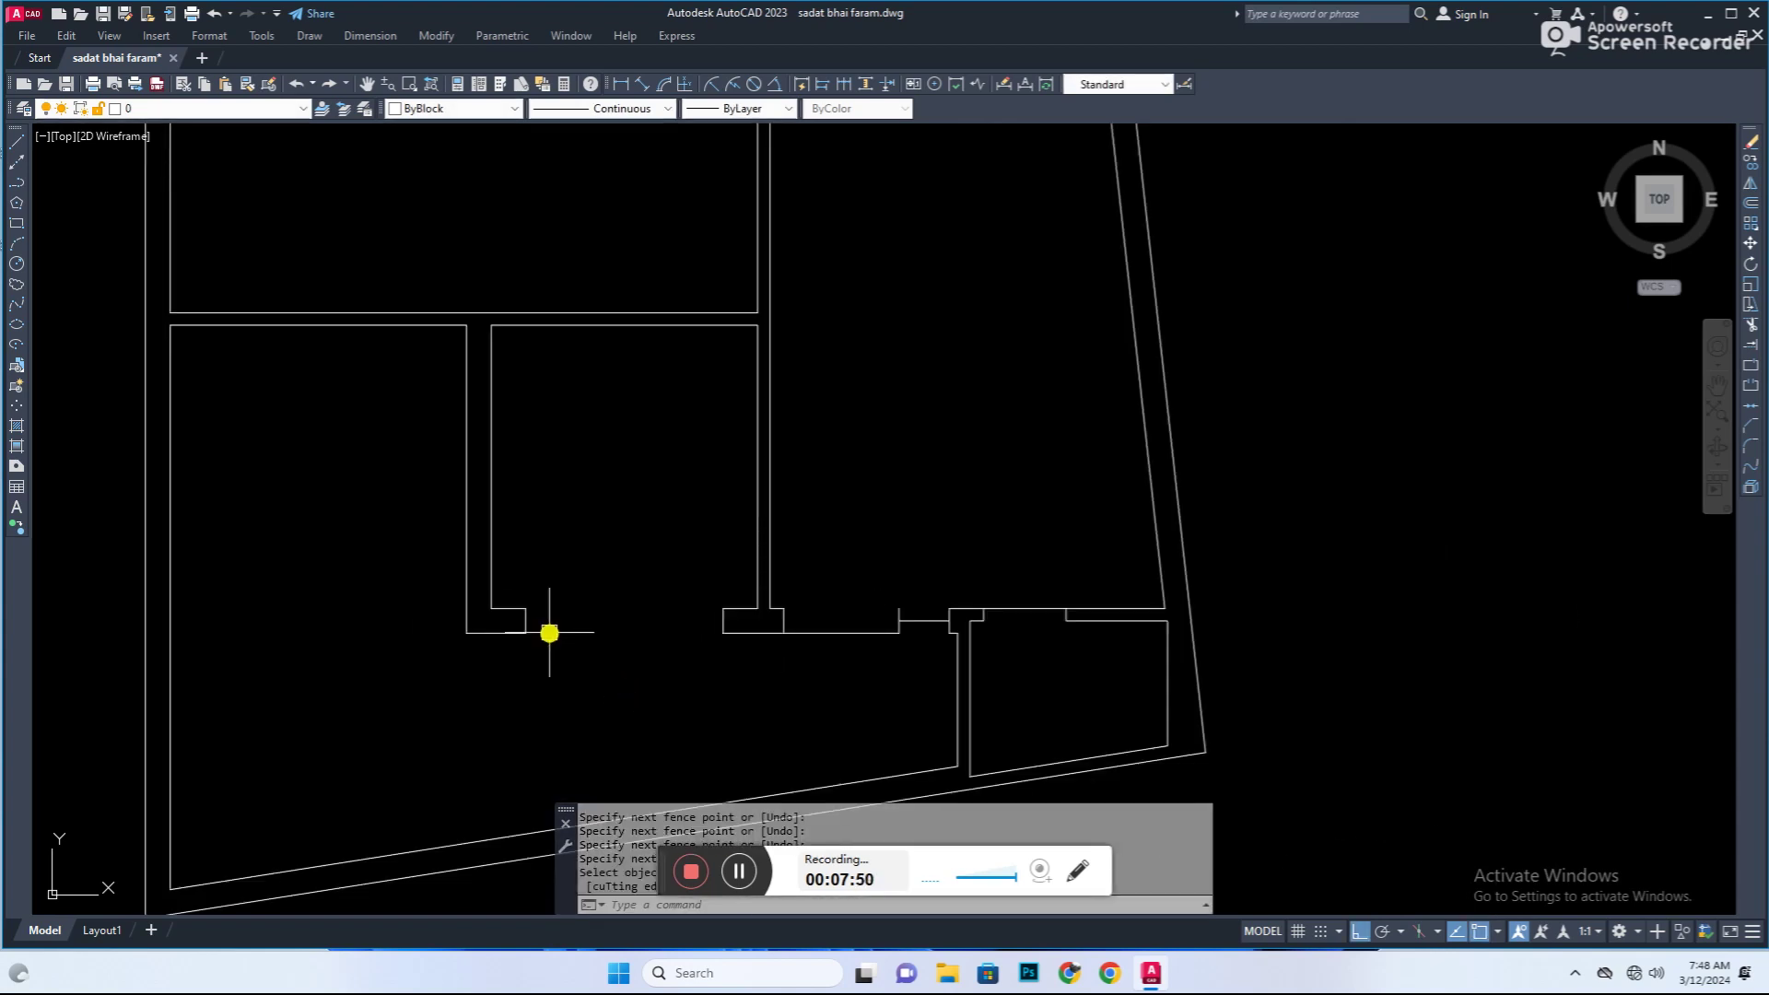
pyautogui.press('Escape')
# Step: Draw a line across the opening to the wall corner and colour the opening lines Red
pyautogui.write('l')
pyautogui.press('Return')
pyautogui.click(561, 328)
pyautogui.scroll(3, 753, 516)
pyautogui.press('Escape')
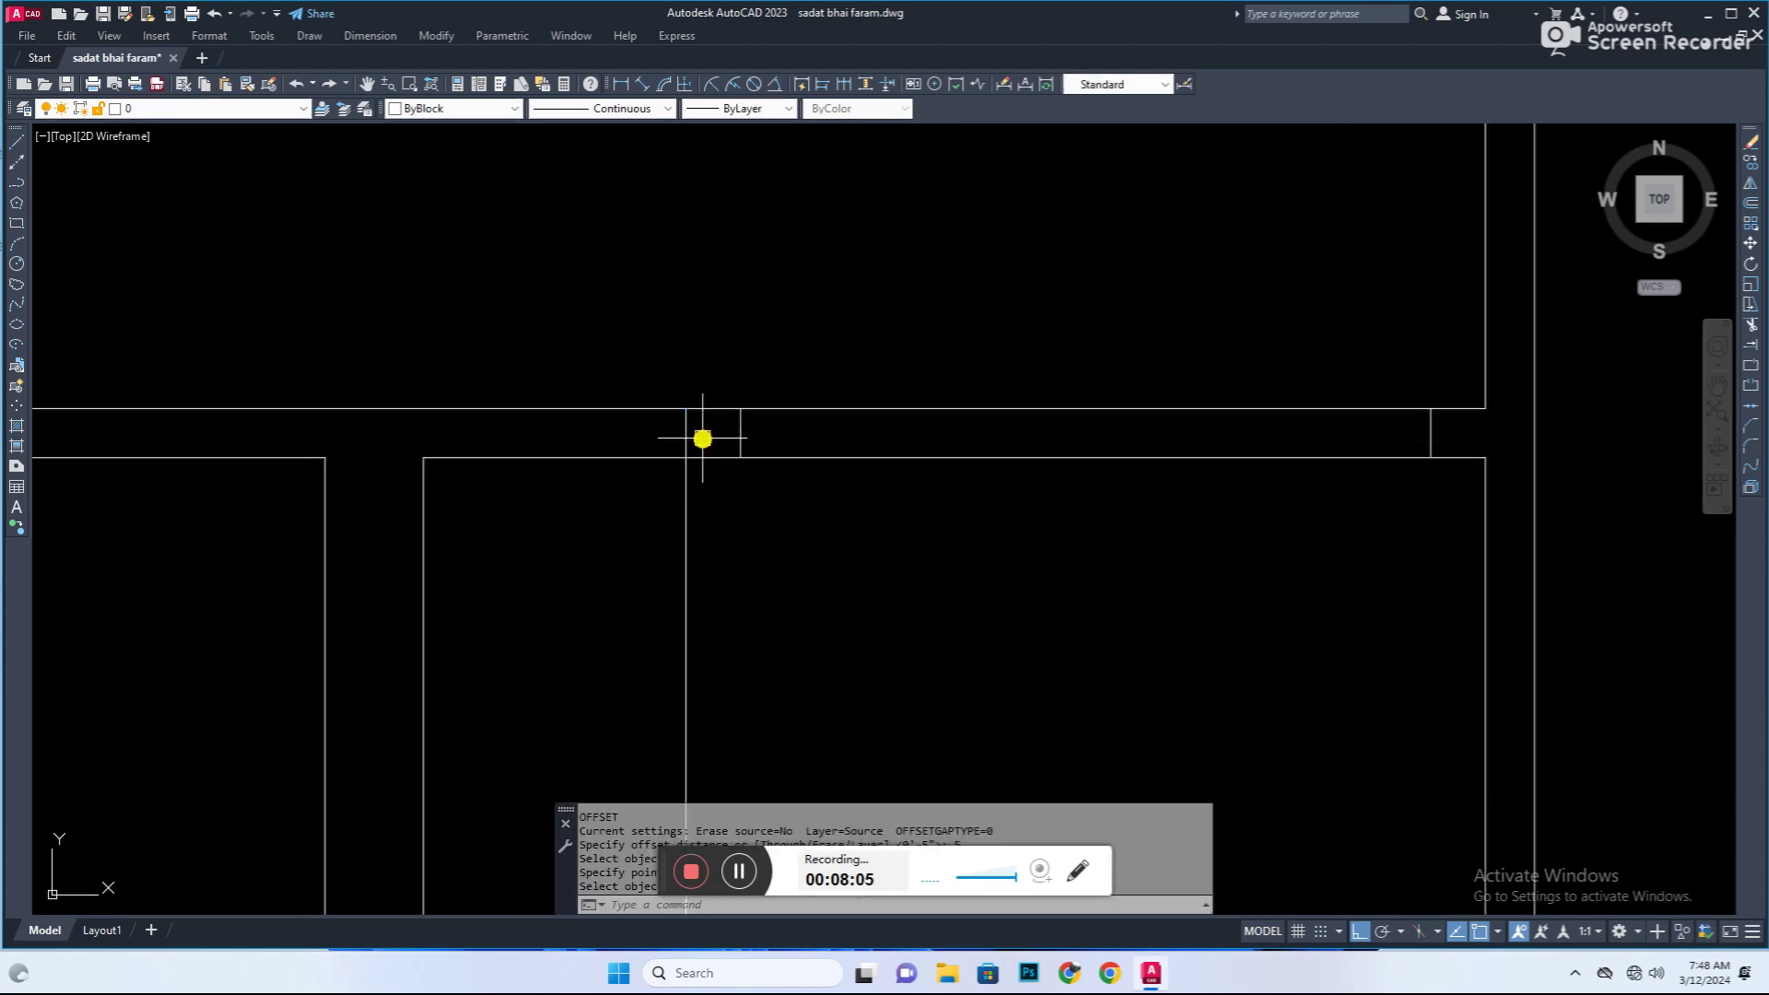
pyautogui.click(941, 443)
pyautogui.press('Return')
pyautogui.press('Return')
pyautogui.scroll(2, 768, 404)
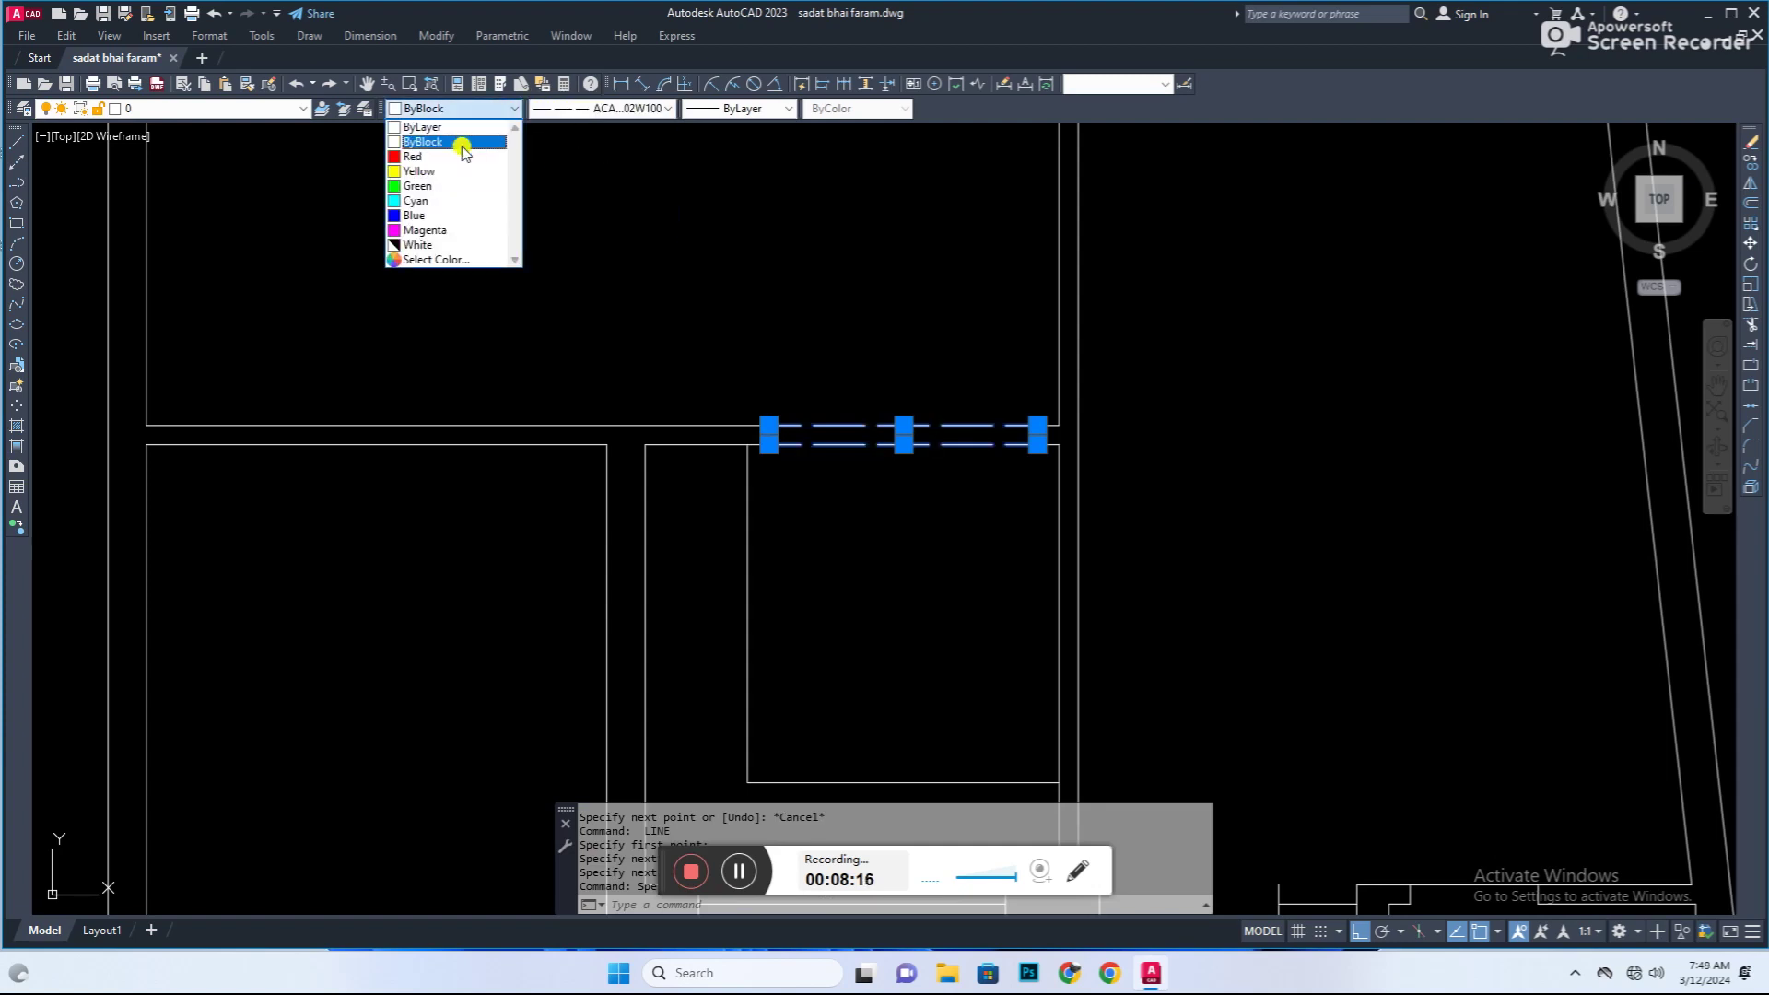
pyautogui.click(451, 157)
pyautogui.press('Escape')
# Step: Set up a new 3'-6" offset inside the central room, correcting a mistyped distance
pyautogui.scroll(-3, 1070, 624)
pyautogui.scroll(1, 897, 587)
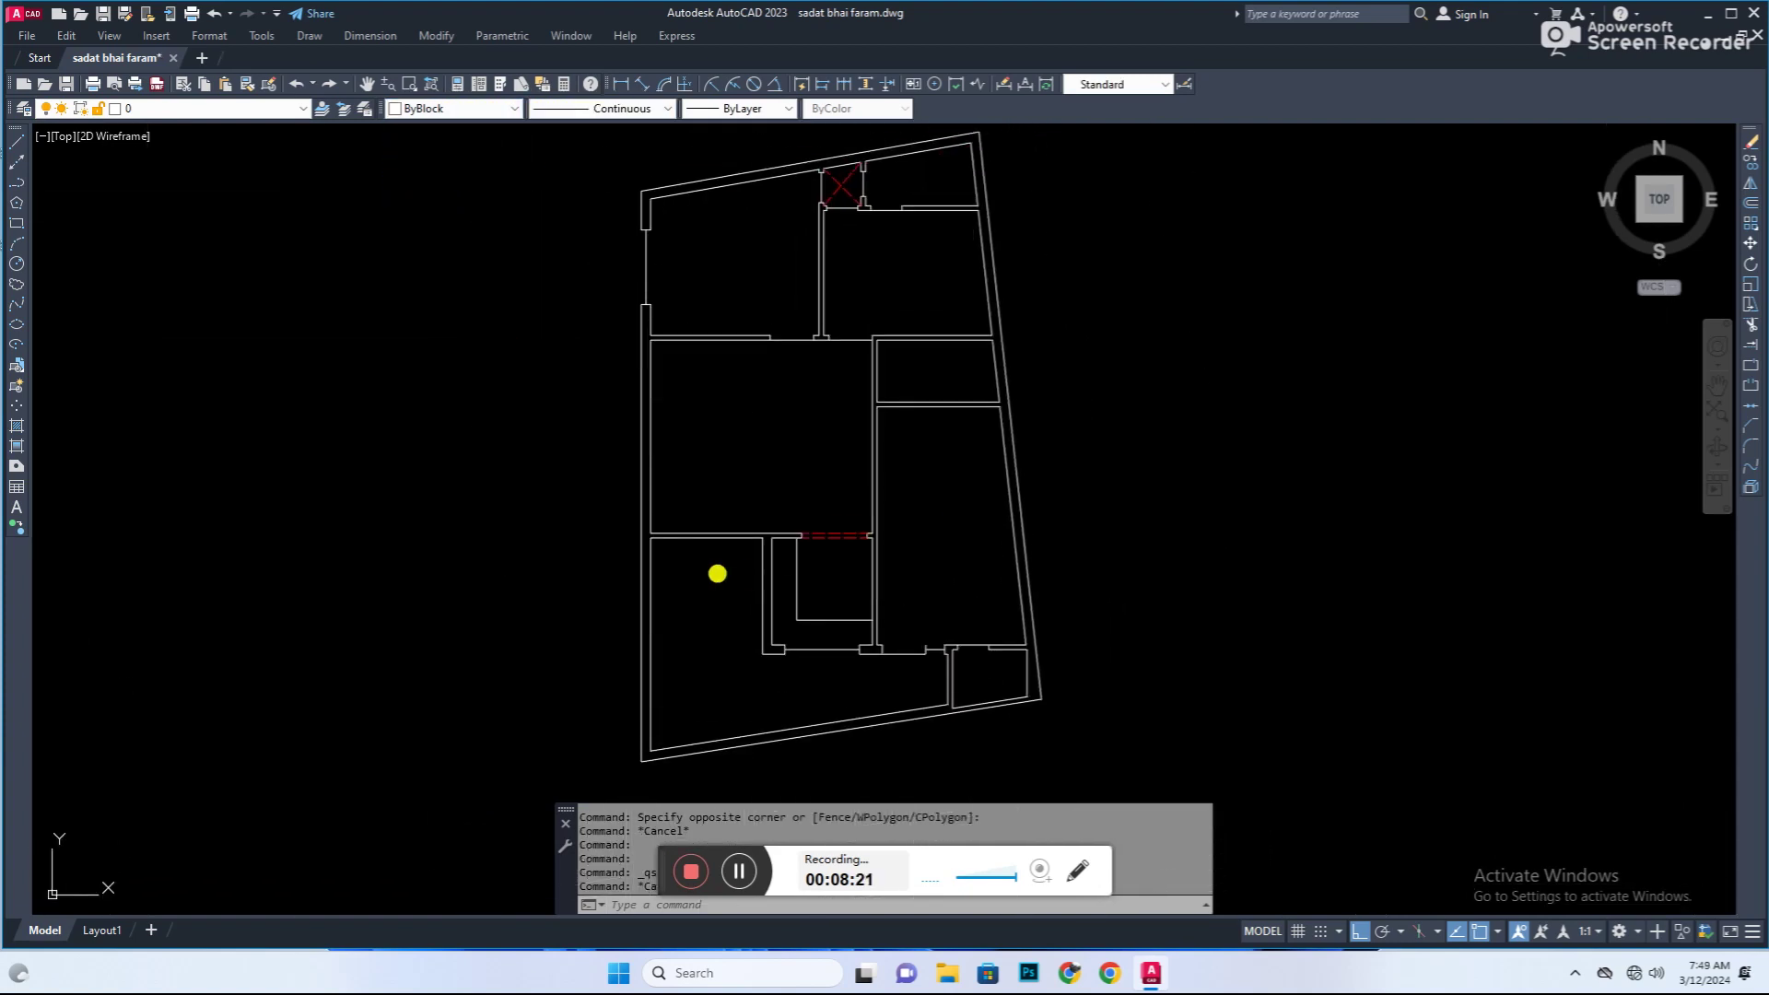
pyautogui.scroll(4, 750, 572)
pyautogui.write('l')
pyautogui.press('Return')
pyautogui.scroll(2, 605, 521)
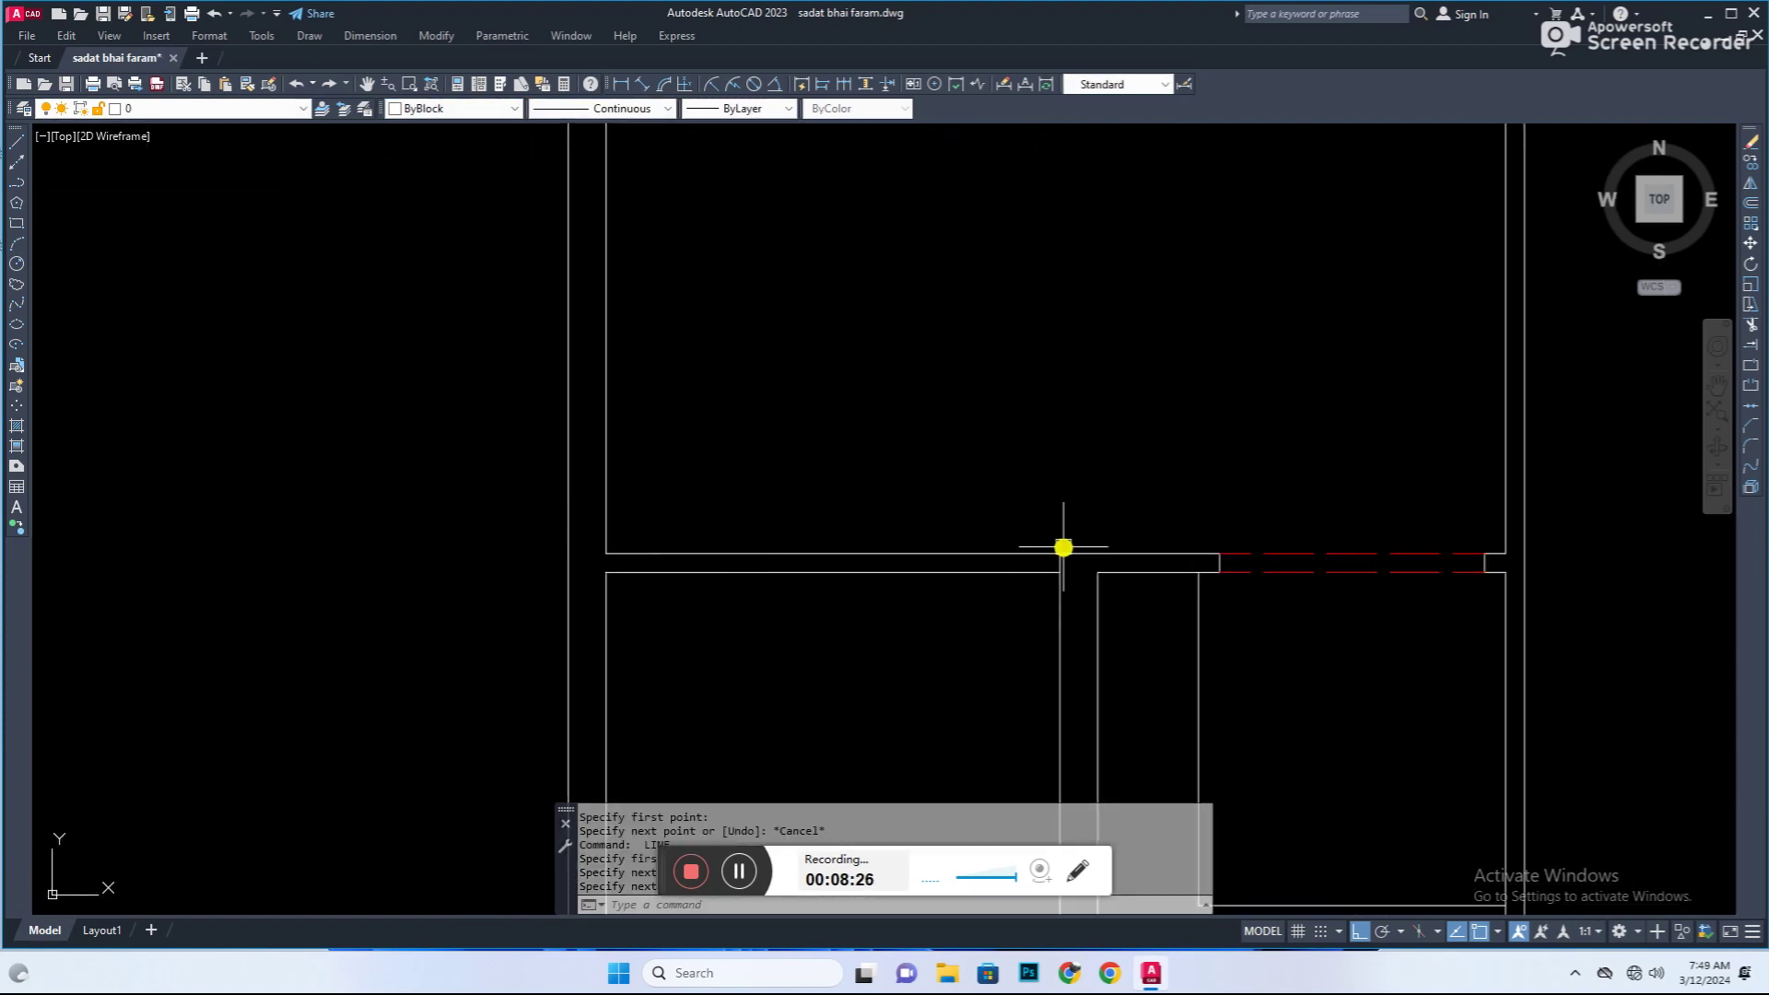
pyautogui.scroll(2, 1062, 548)
pyautogui.press('Escape')
pyautogui.press('Escape')
pyautogui.write('o')
pyautogui.press('Return')
pyautogui.write('5')
pyautogui.press('BackSpace')
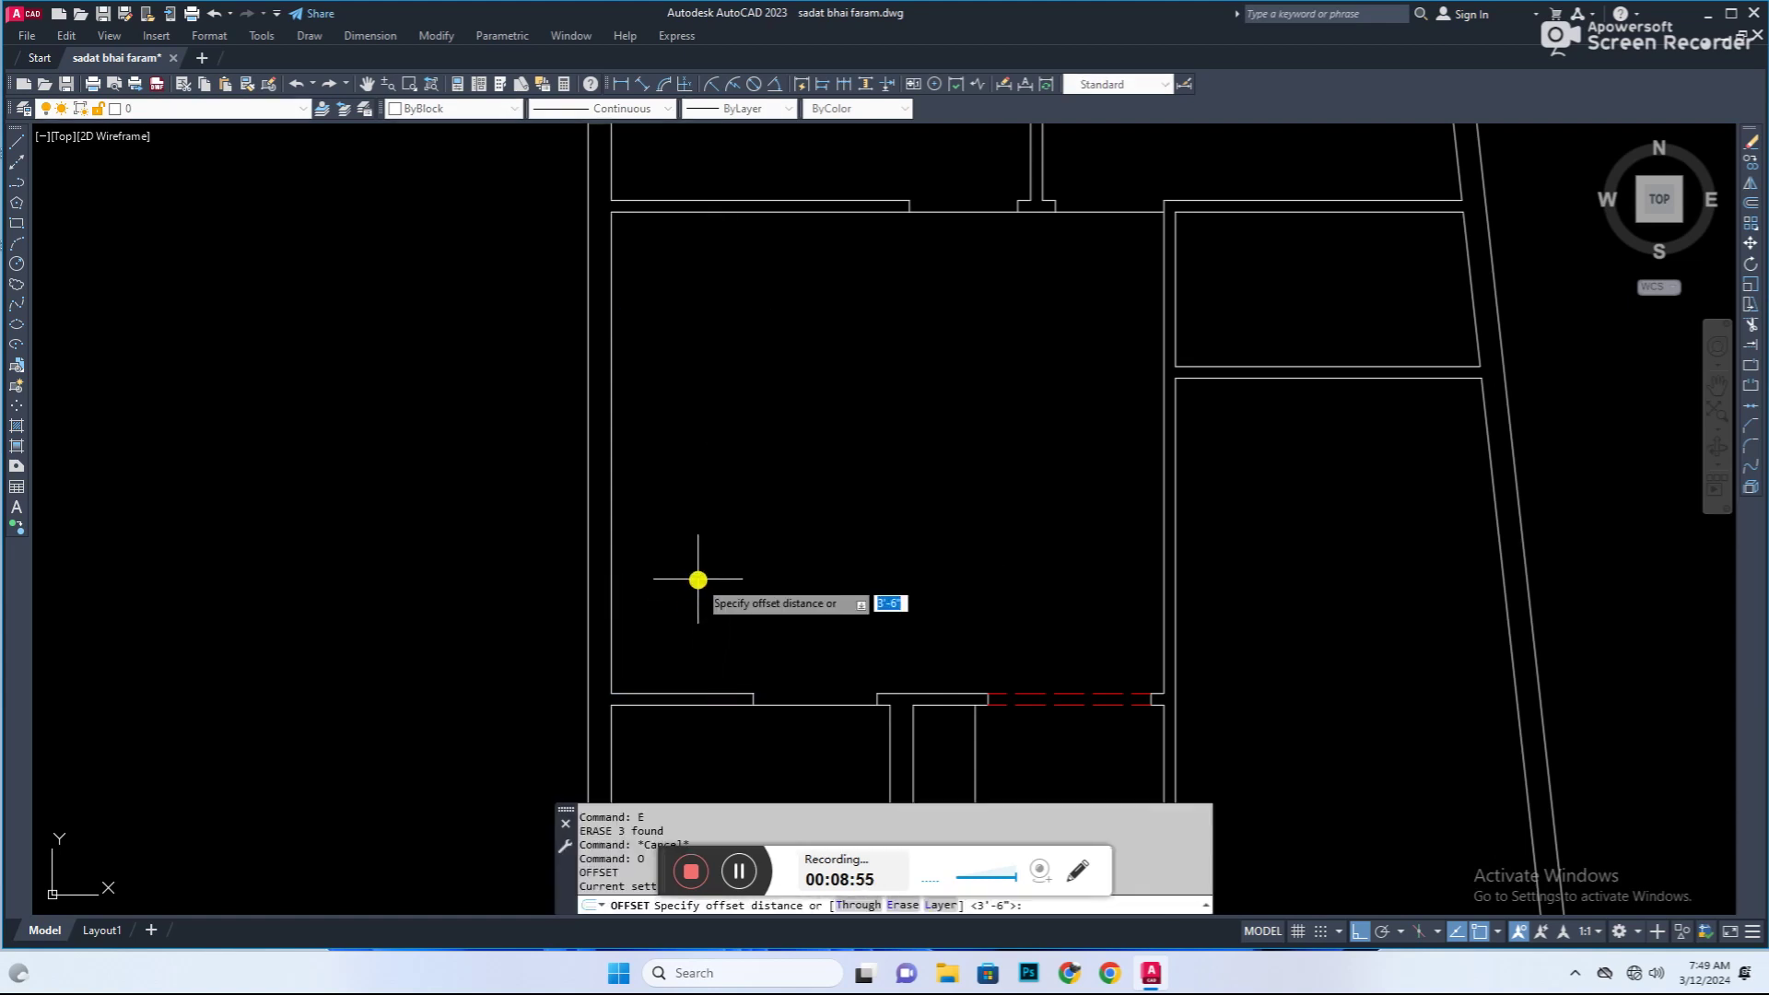
# Step: Offset the wall line upward into the room to begin the stair treads
pyautogui.click(718, 692)
pyautogui.click(723, 549)
pyautogui.press('Escape')
pyautogui.write('o')
pyautogui.press('Return')
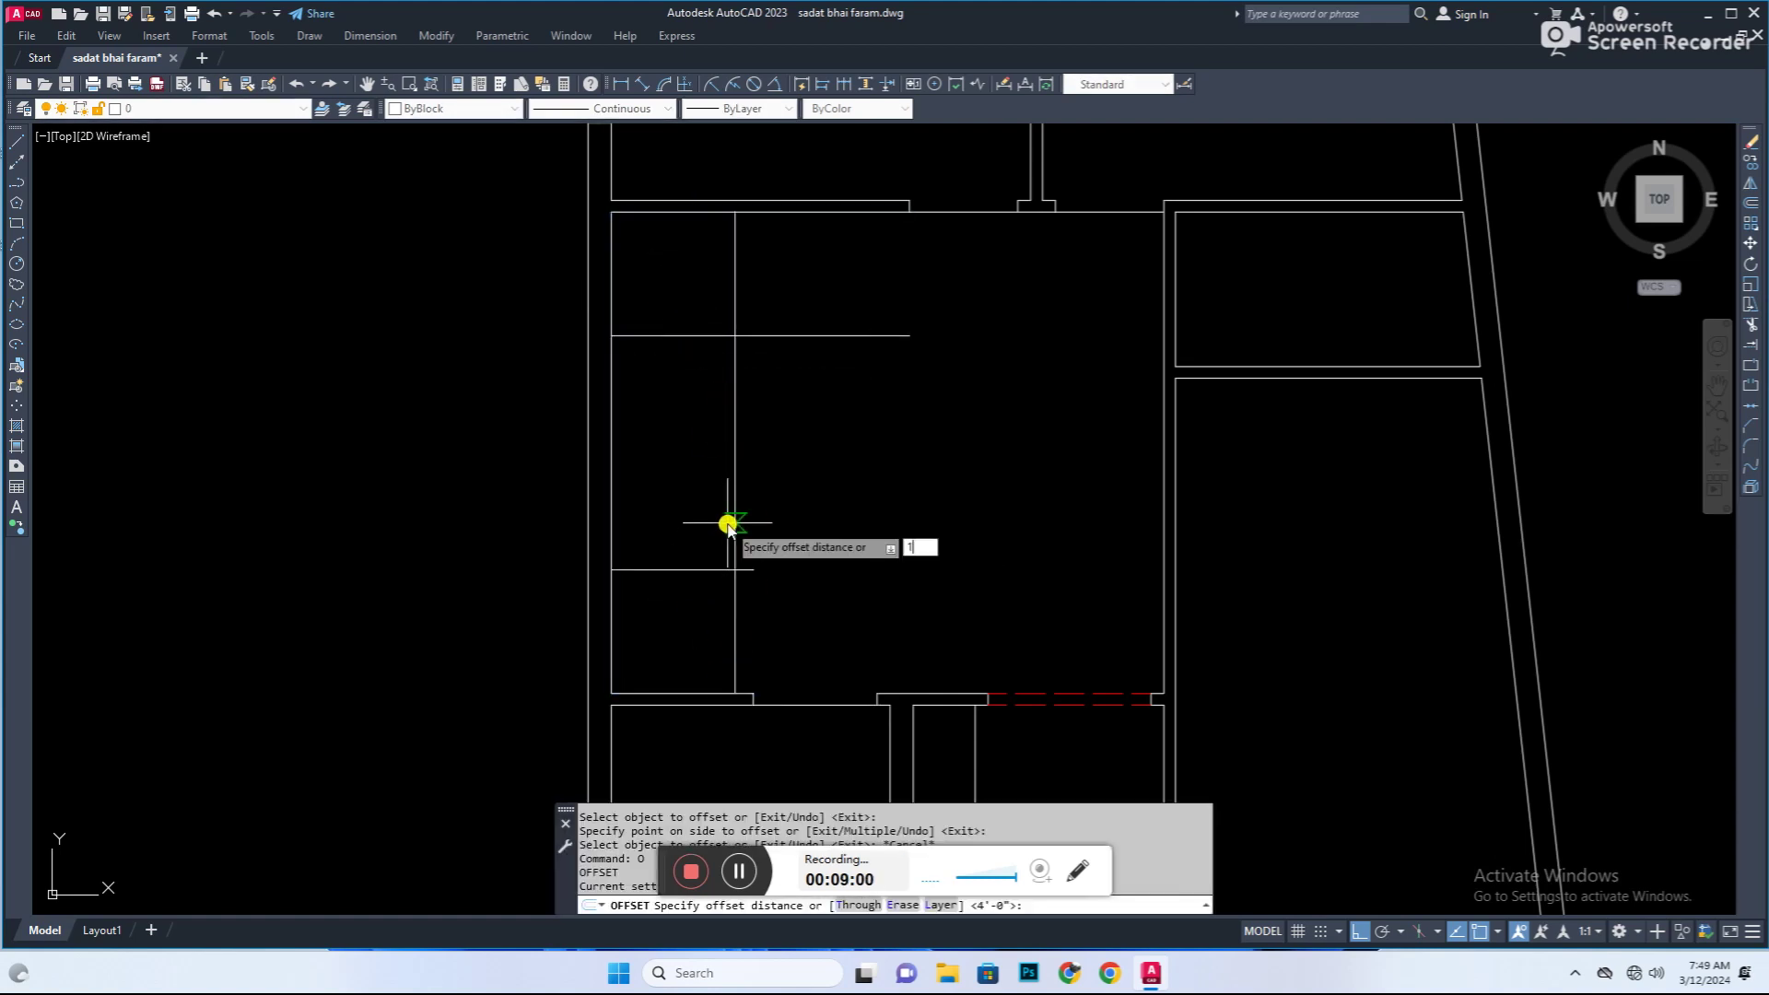
pyautogui.press('Return')
pyautogui.press('Return')
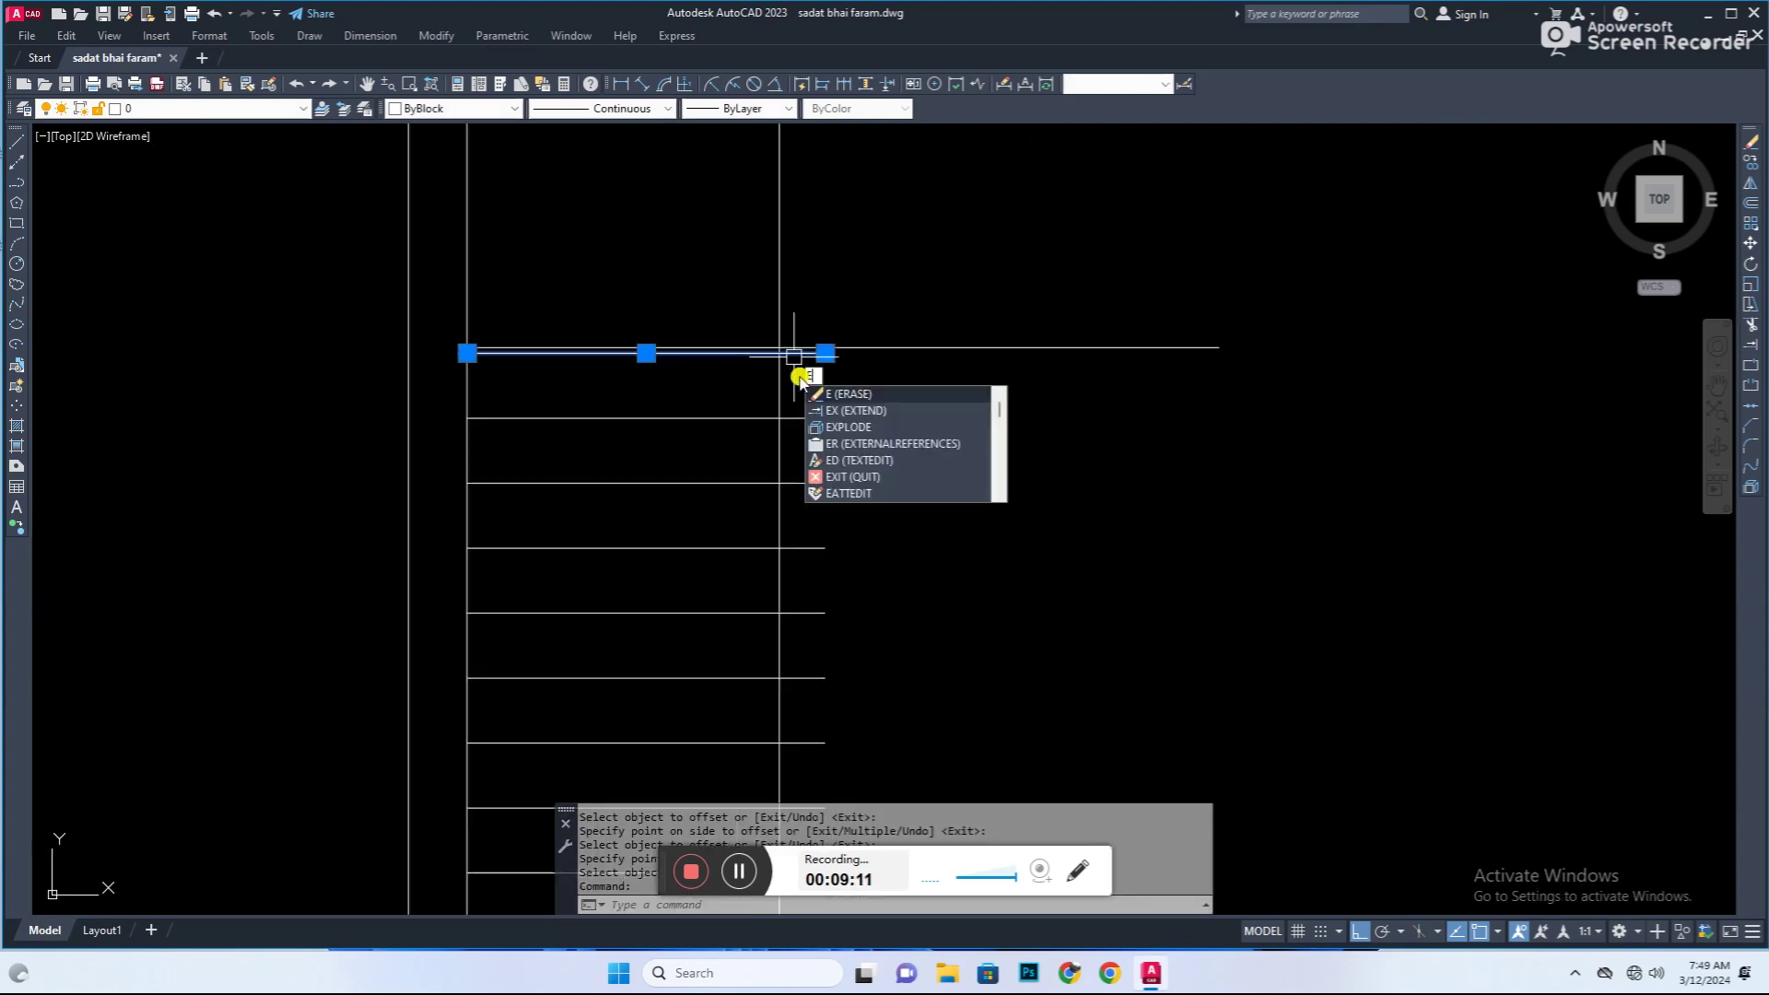
# Step: Stretch the stair tread lines selected with a window
pyautogui.click(1117, 462)
pyautogui.click(742, 718)
pyautogui.scroll(2, 651, 415)
pyautogui.scroll(-2, 947, 607)
pyautogui.write('s')
pyautogui.press('Return')
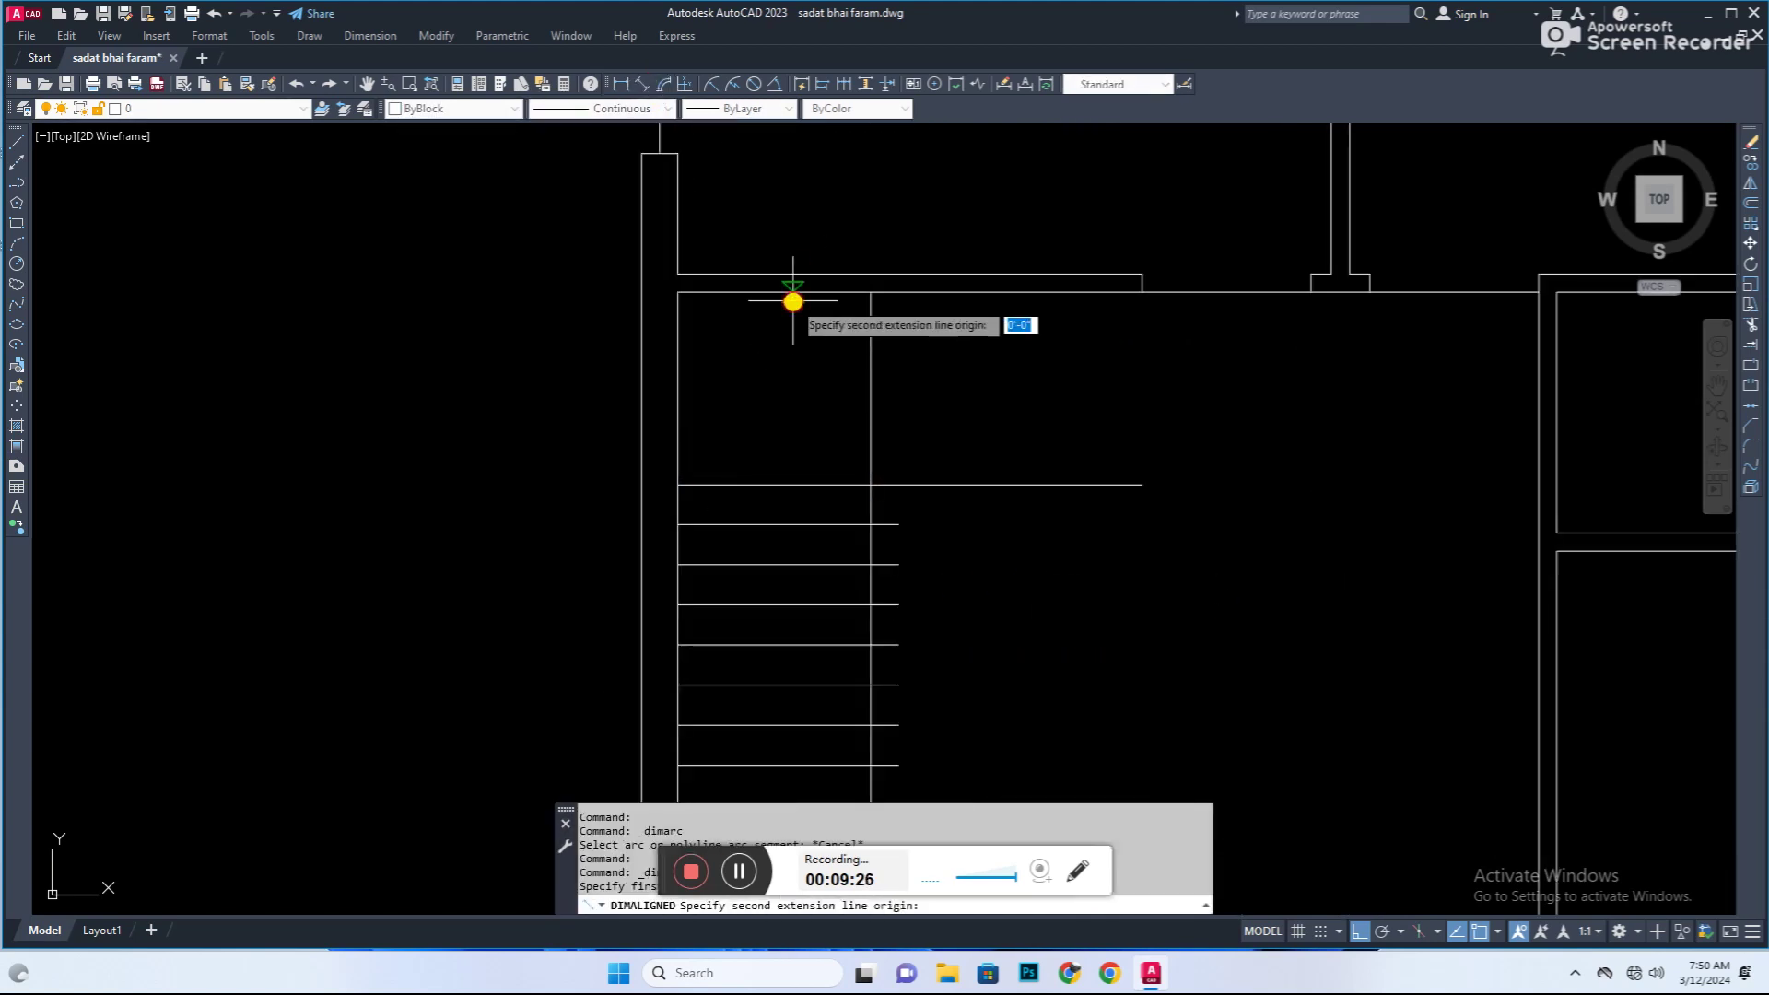
pyautogui.press('Escape')
pyautogui.press('Escape')
pyautogui.scroll(-5, 1034, 592)
pyautogui.scroll(2, 983, 527)
# Step: Offset the stair lines and trim the tread ends right of the vertical line
pyautogui.write('o')
pyautogui.press('Return')
pyautogui.write('1')
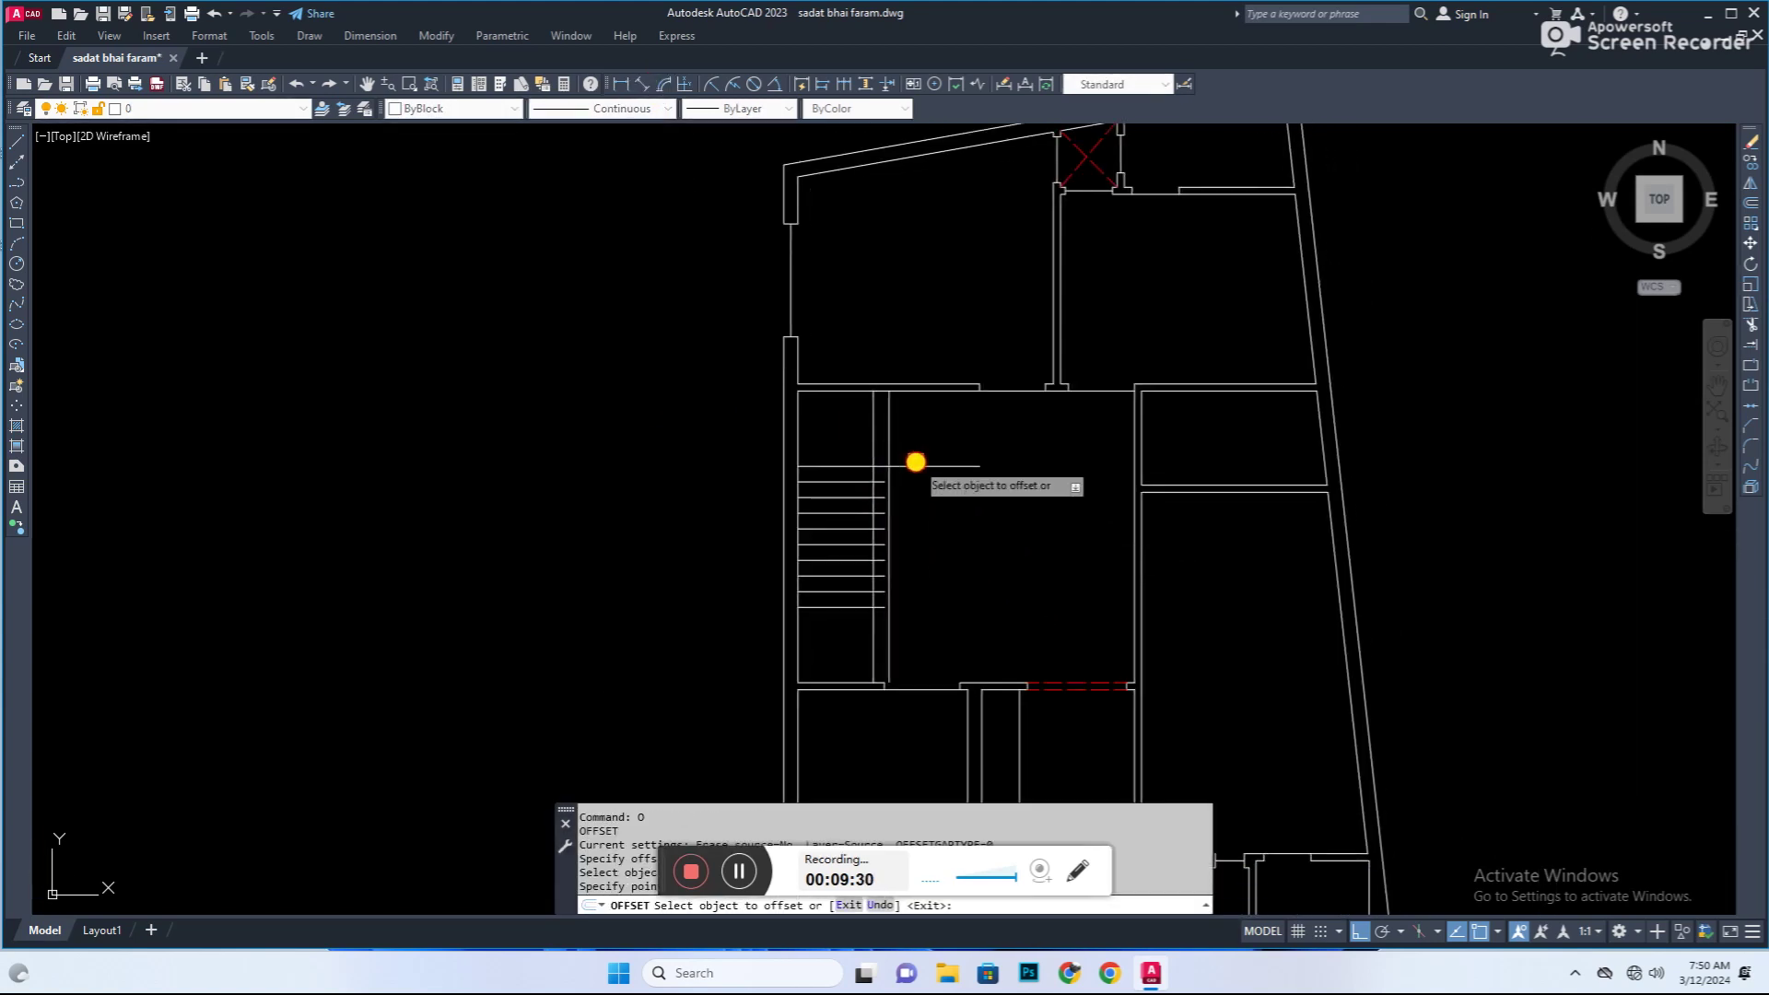
pyautogui.press('Escape')
pyautogui.write('tr')
pyautogui.press('Return')
pyautogui.scroll(5, 900, 601)
pyautogui.scroll(-2, 1074, 659)
pyautogui.scroll(3, 933, 223)
pyautogui.moveTo(934, 210); pyautogui.dragTo(925, 580)
pyautogui.scroll(-4, 926, 579)
pyautogui.press('Escape')
pyautogui.scroll(-4, 1066, 399)
# Step: Draw a diagonal line across the stair landing
pyautogui.write('l')
pyautogui.press('Return')
pyautogui.scroll(3, 903, 331)
pyautogui.press('Return')
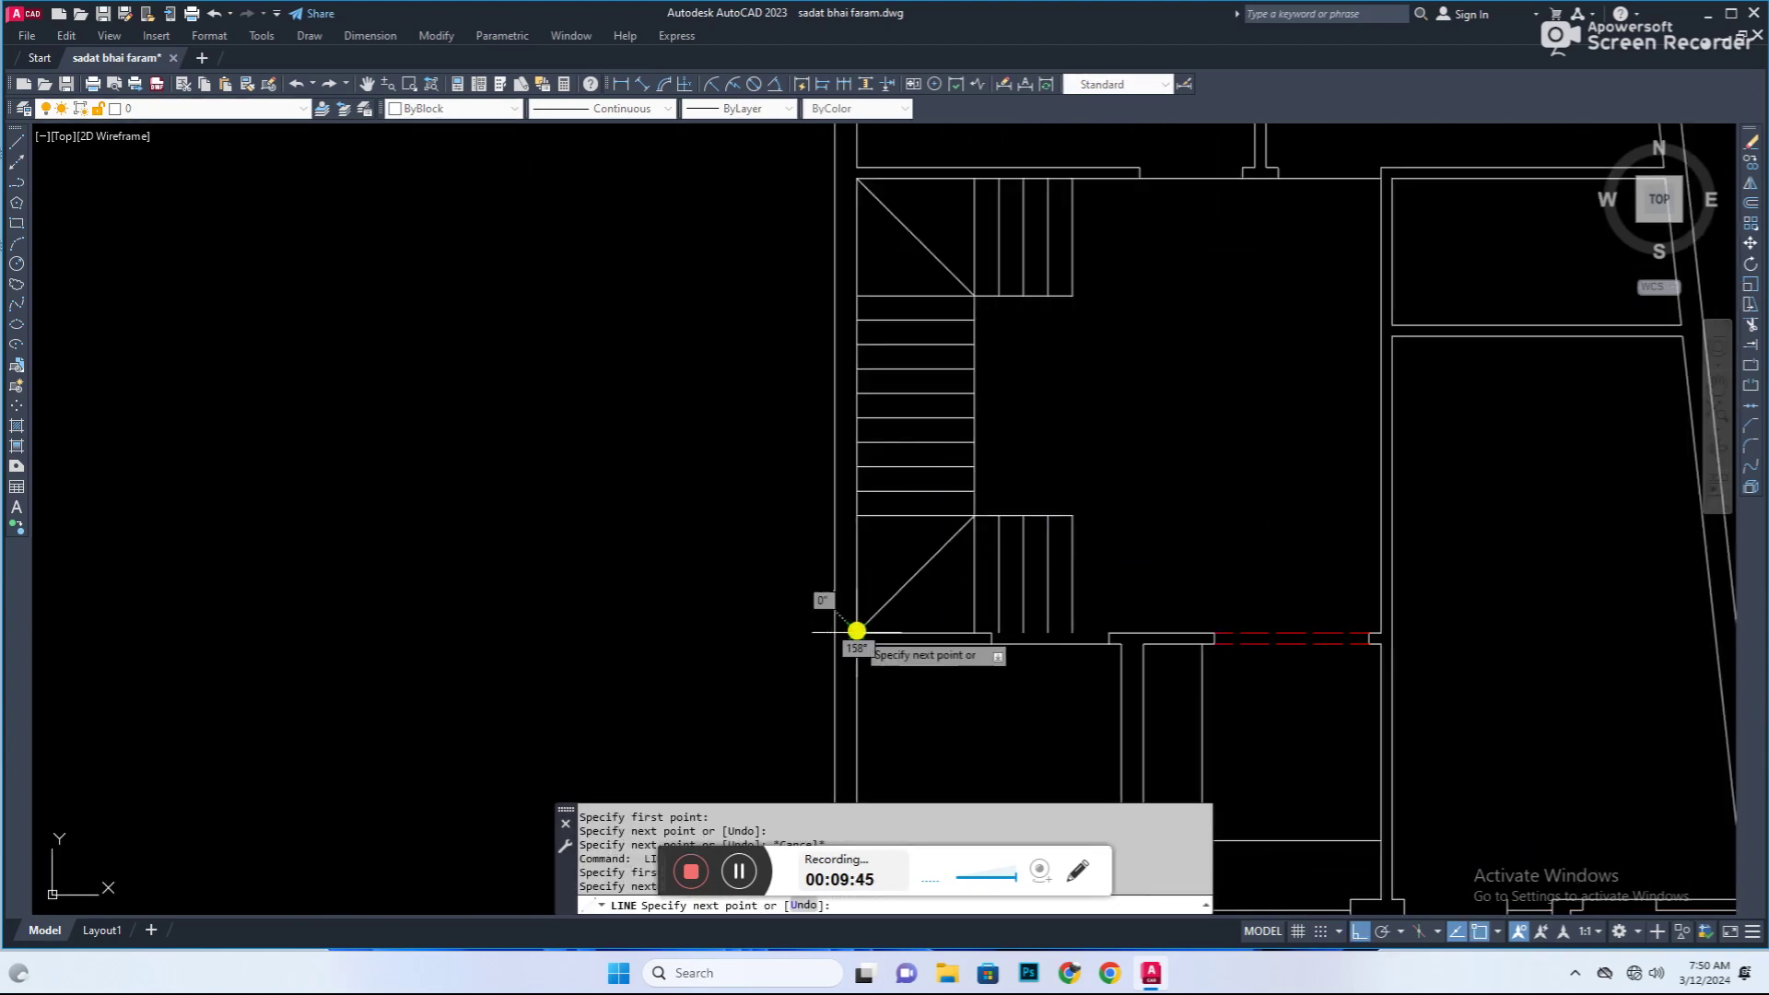
pyautogui.click(856, 631)
pyautogui.press('Escape')
pyautogui.scroll(3, 987, 632)
# Step: Fillet the landing lines into a clean corner
pyautogui.write('f')
pyautogui.press('Return')
pyautogui.click(1008, 615)
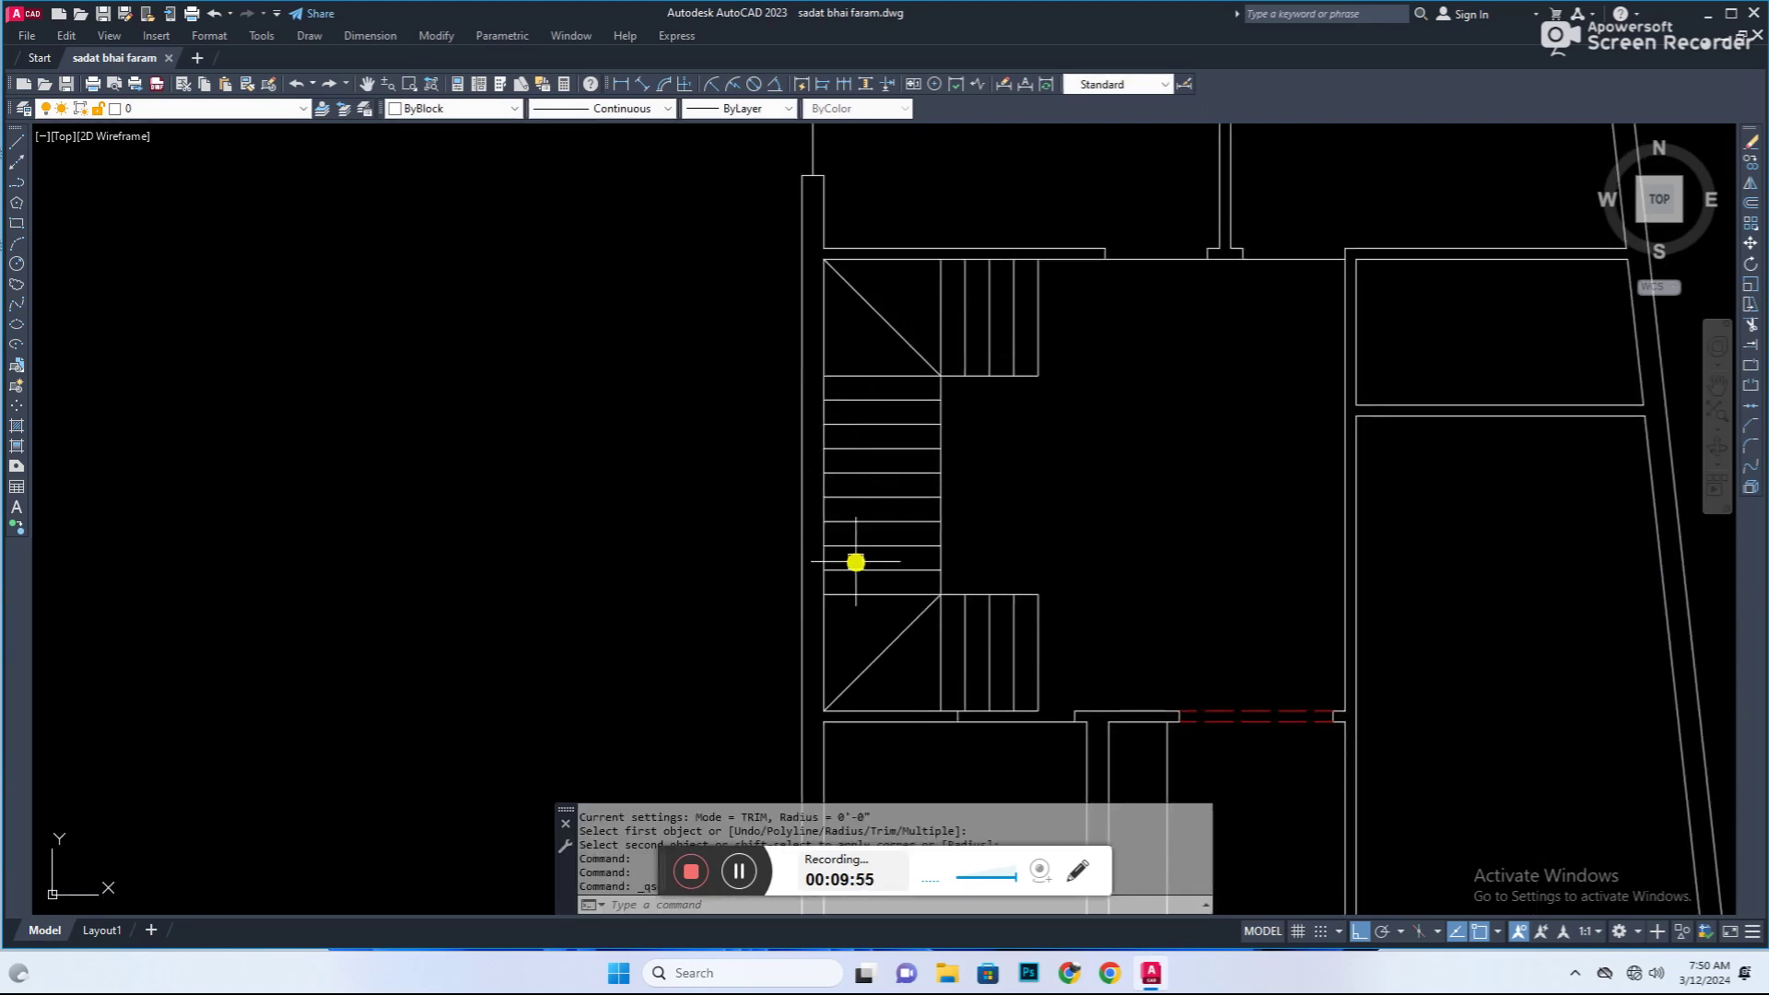
pyautogui.scroll(-3, 999, 672)
pyautogui.write('l')
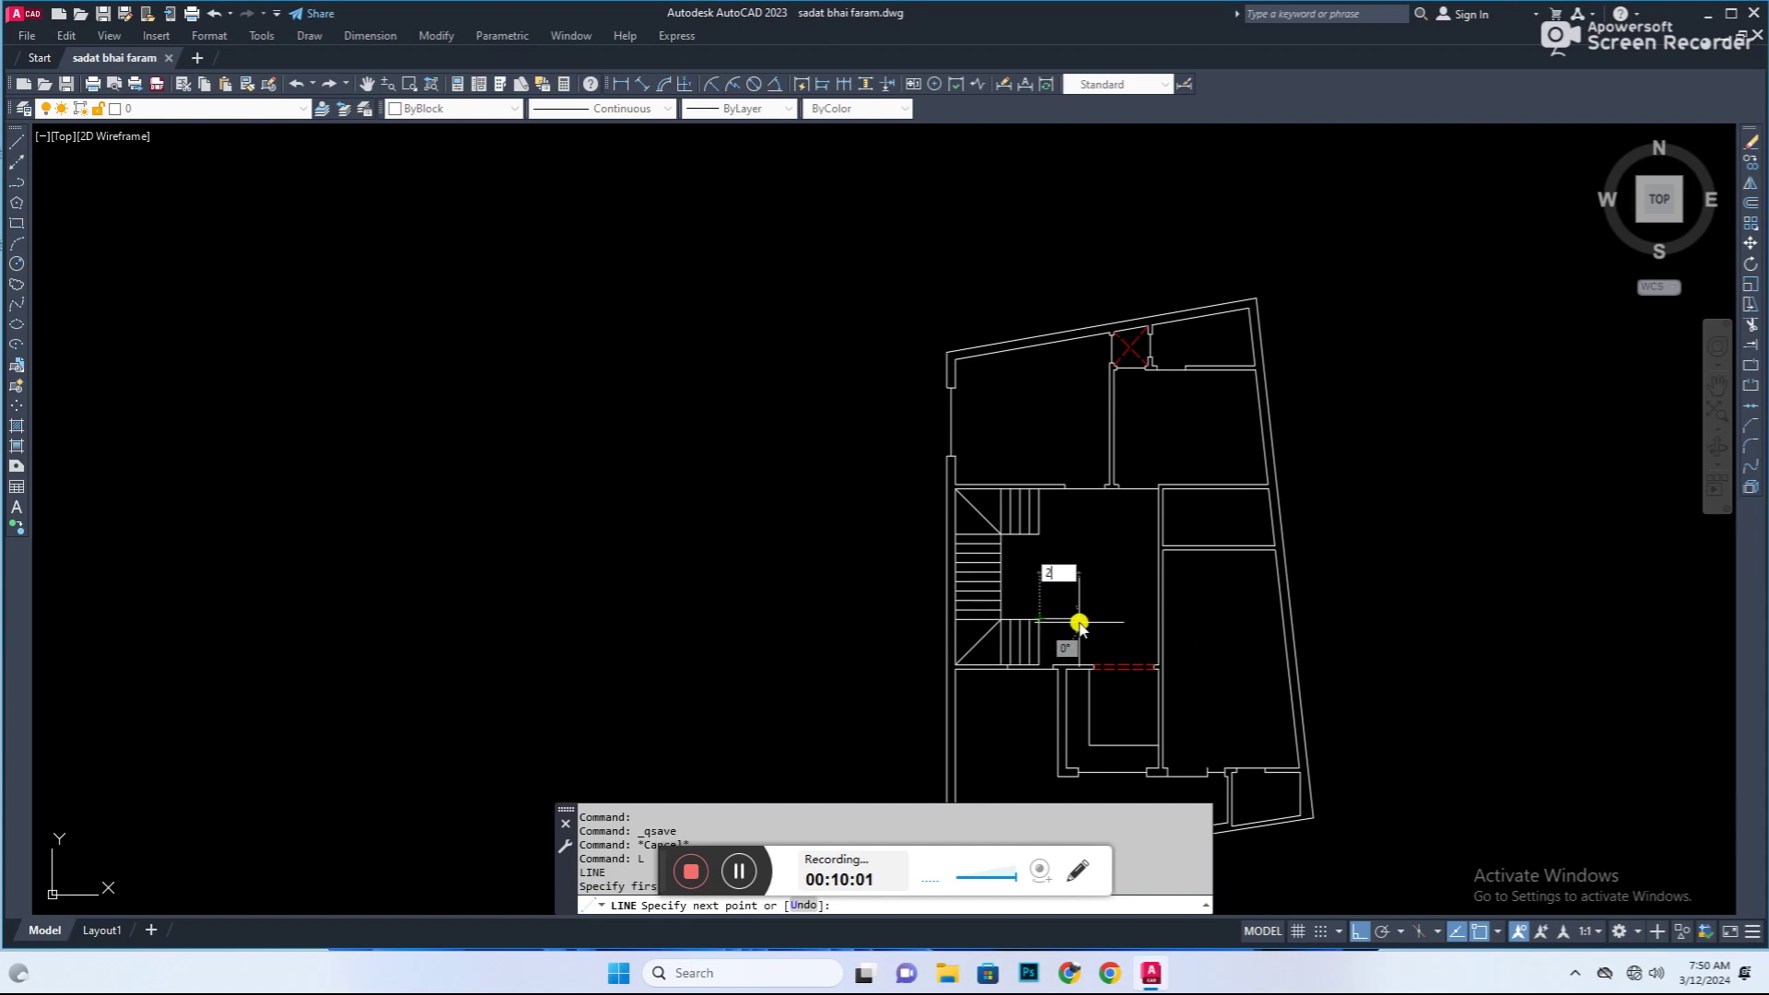
pyautogui.scroll(3, 1035, 537)
# Step: Corner-join the horizontal stairwell line and start another stair line
pyautogui.press('Escape')
pyautogui.write('f')
pyautogui.click(1023, 520)
pyautogui.press('Escape')
pyautogui.scroll(-3, 976, 522)
pyautogui.scroll(3, 948, 525)
pyautogui.write('l')
pyautogui.press('Return')
pyautogui.click(1089, 521)
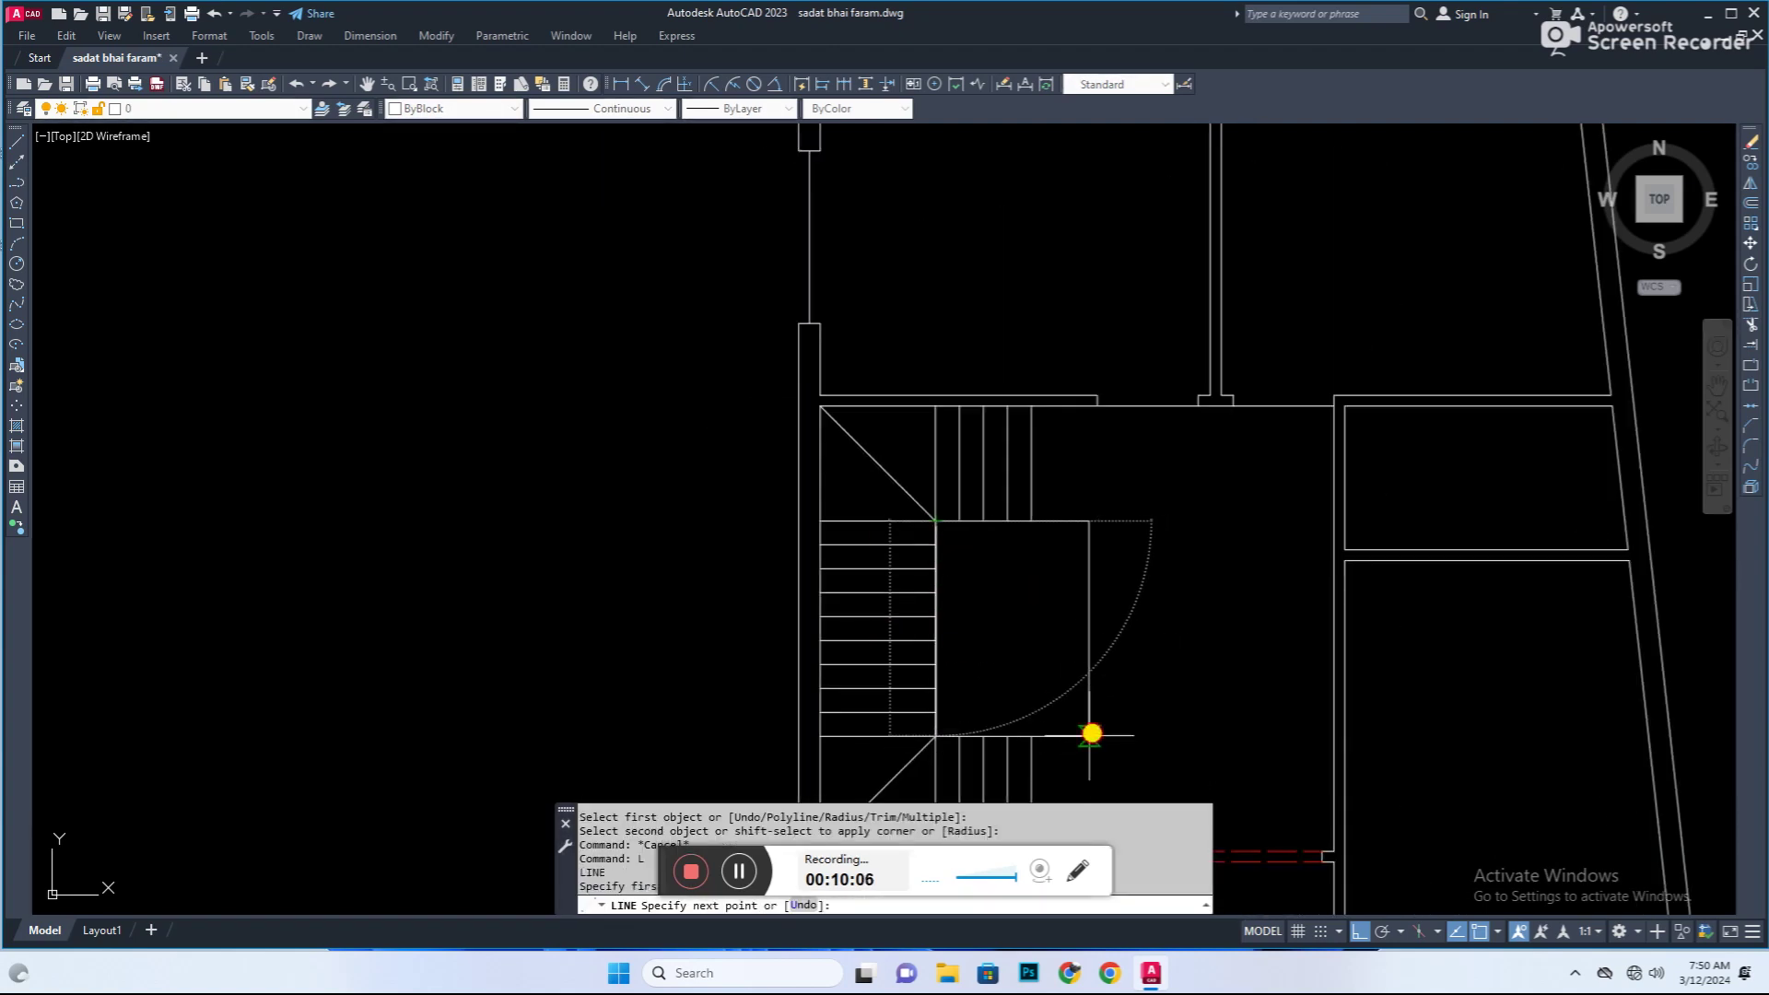
pyautogui.press('Escape')
pyautogui.scroll(-3, 1069, 549)
# Step: Match the dashed linetype onto the stair lines, colour them Red, and save the drawing
pyautogui.write('ma')
pyautogui.press('Return')
pyautogui.click(1145, 604)
pyautogui.click(971, 276)
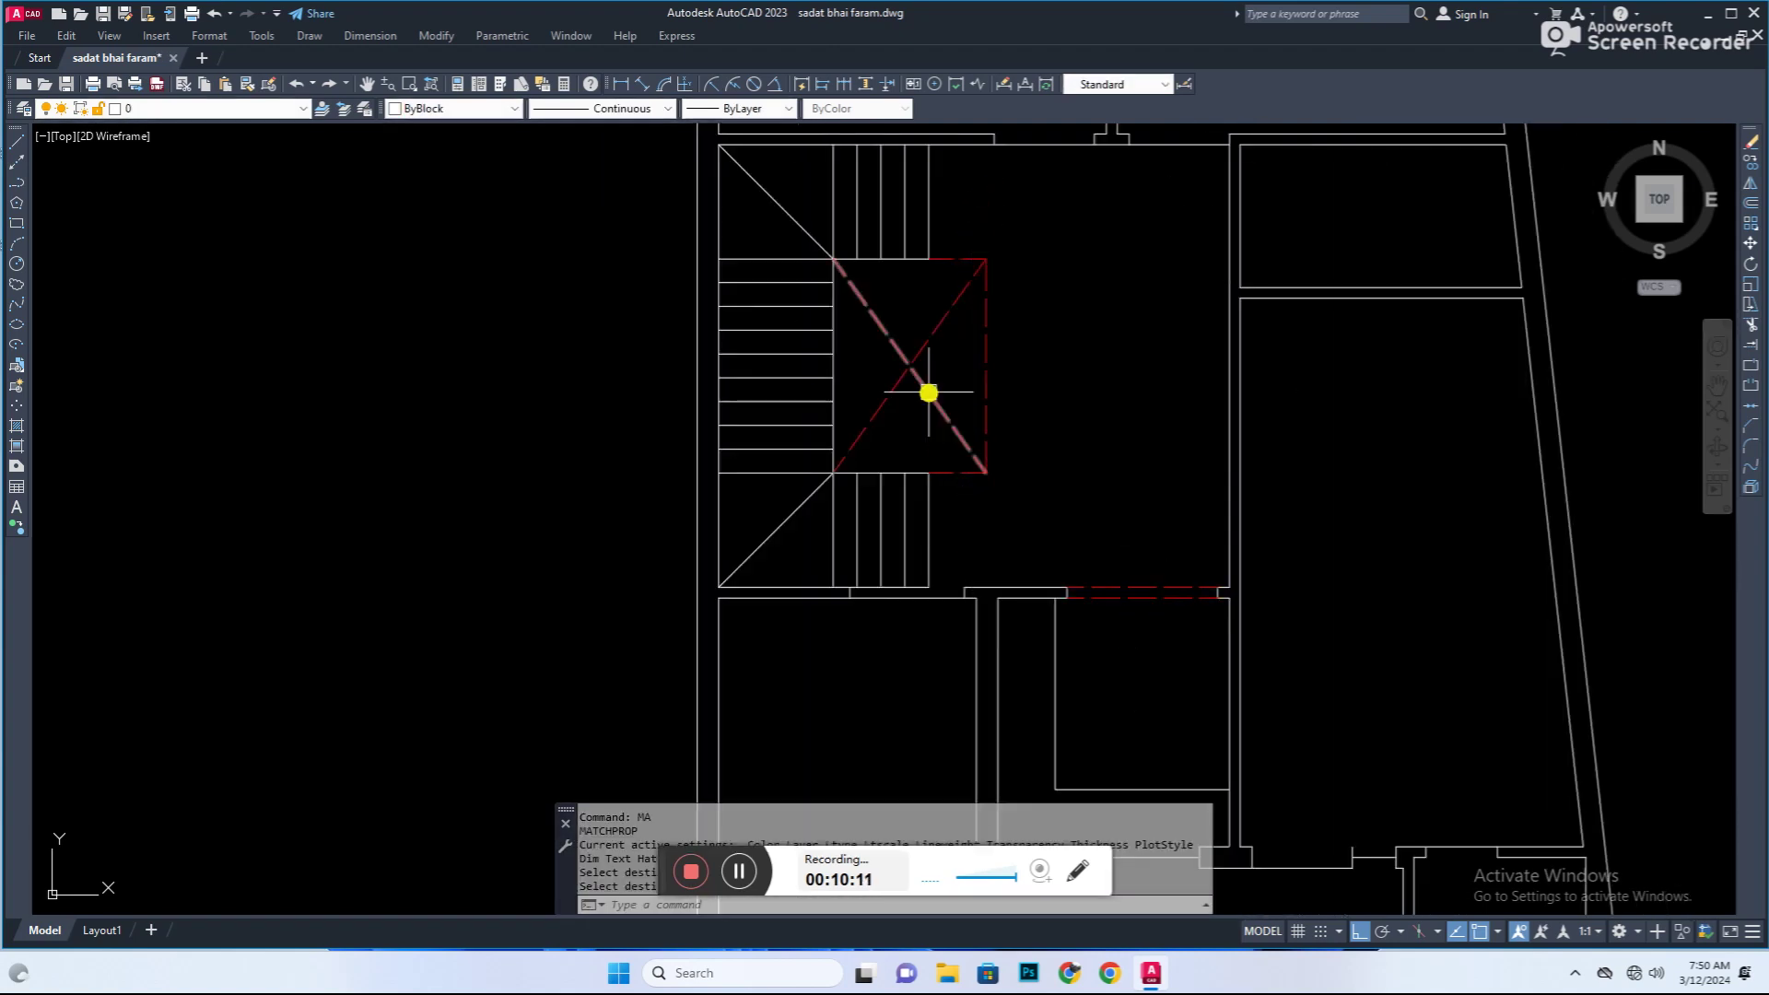
pyautogui.click(443, 156)
pyautogui.hotkey('ctrl', 's')
pyautogui.press('Escape')
pyautogui.write('le')
pyautogui.press('Return')
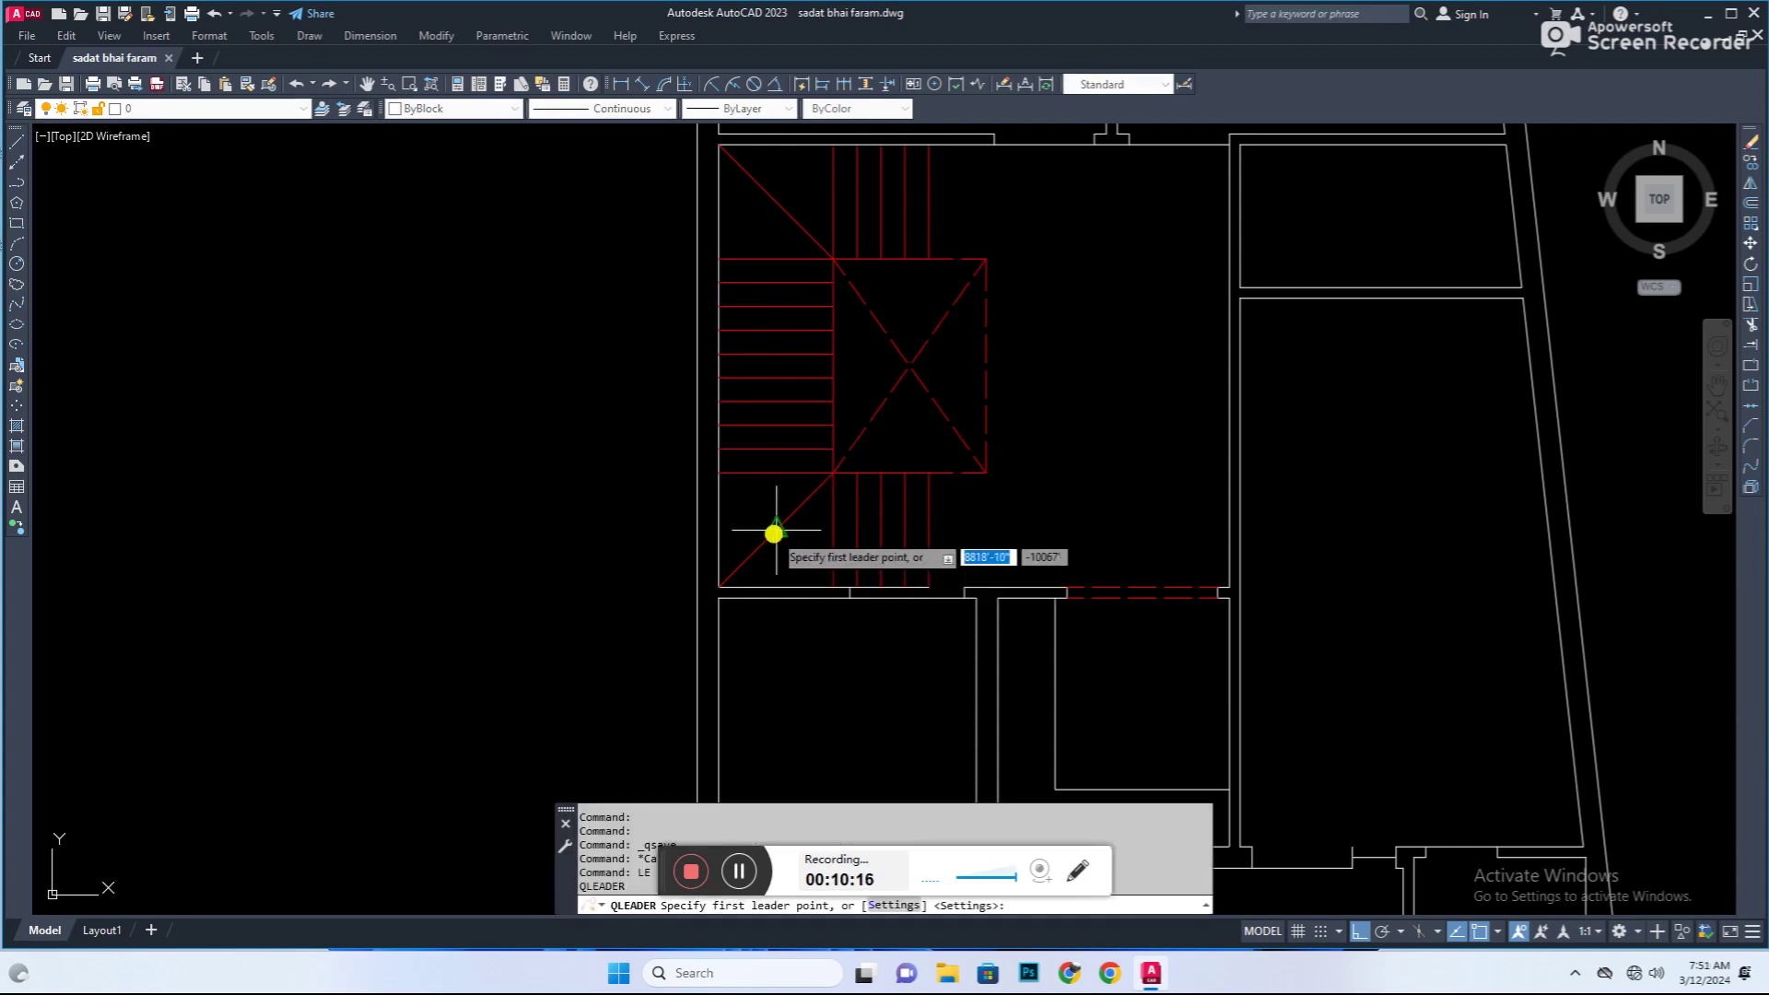
pyautogui.press('Escape')
# Step: Try offsetting the short wall line beside the staircase room, then cancel
pyautogui.scroll(-5, 1026, 368)
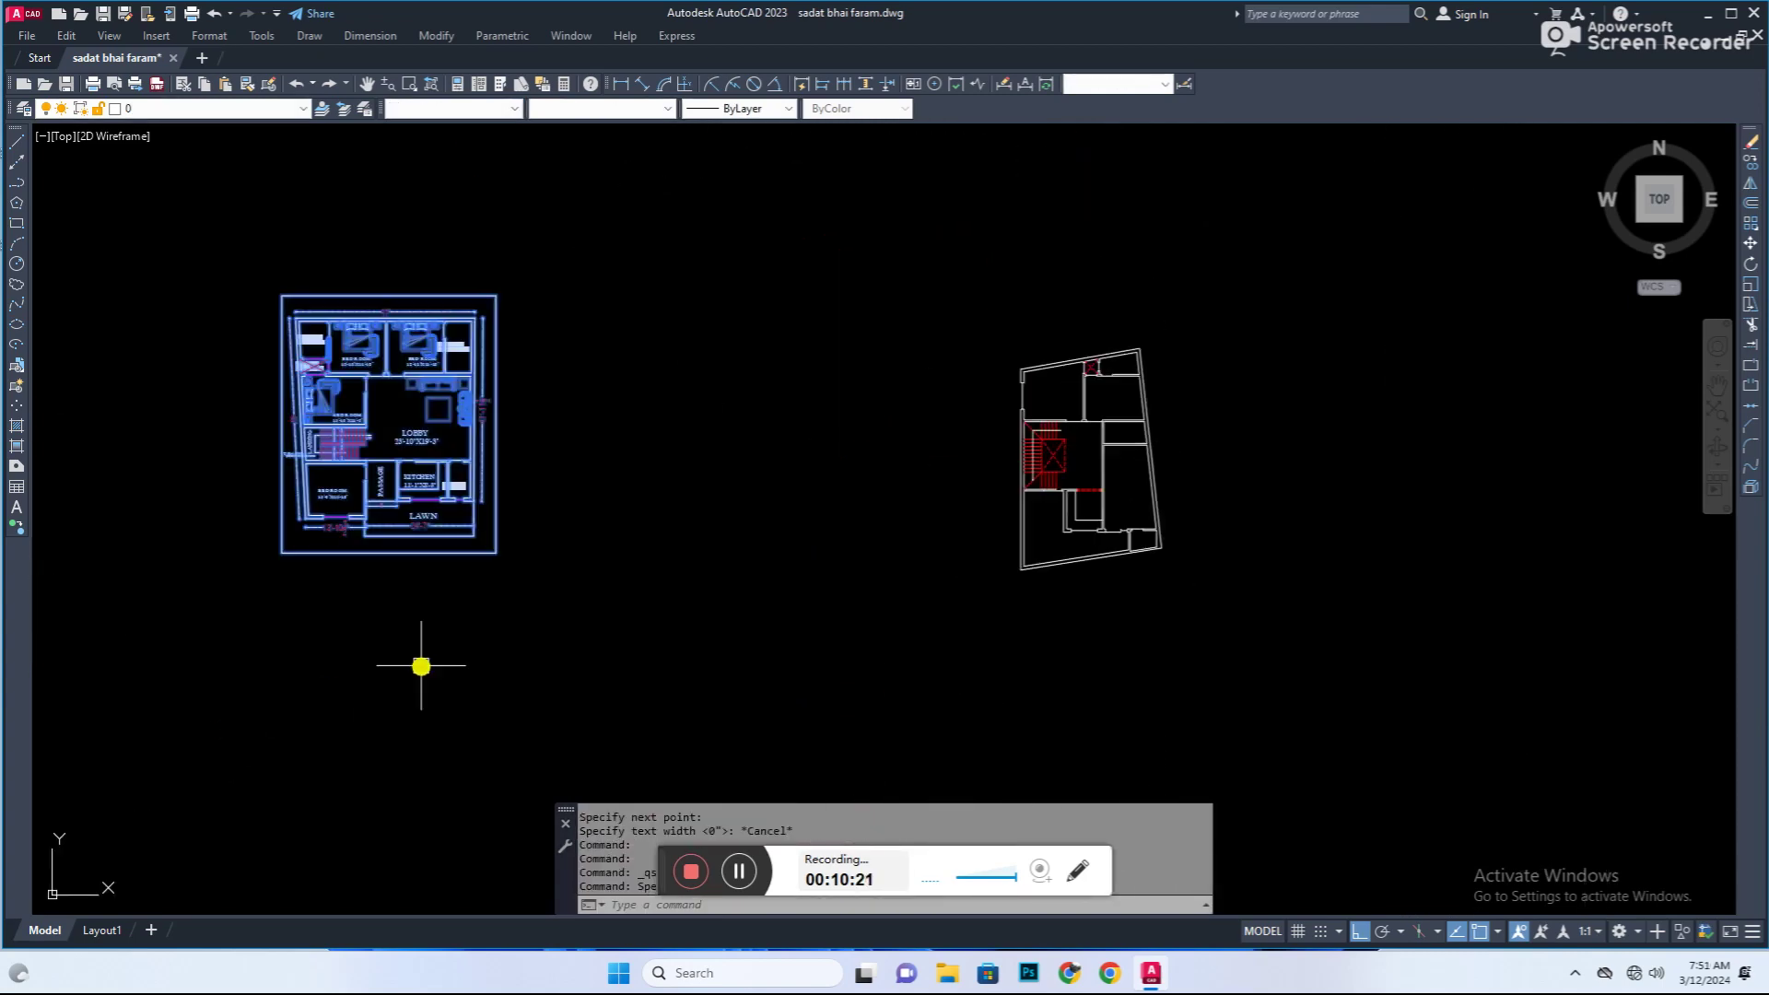
pyautogui.scroll(4, 479, 387)
pyautogui.scroll(-4, 874, 398)
pyautogui.write('o')
pyautogui.press('Return')
pyautogui.scroll(3, 876, 632)
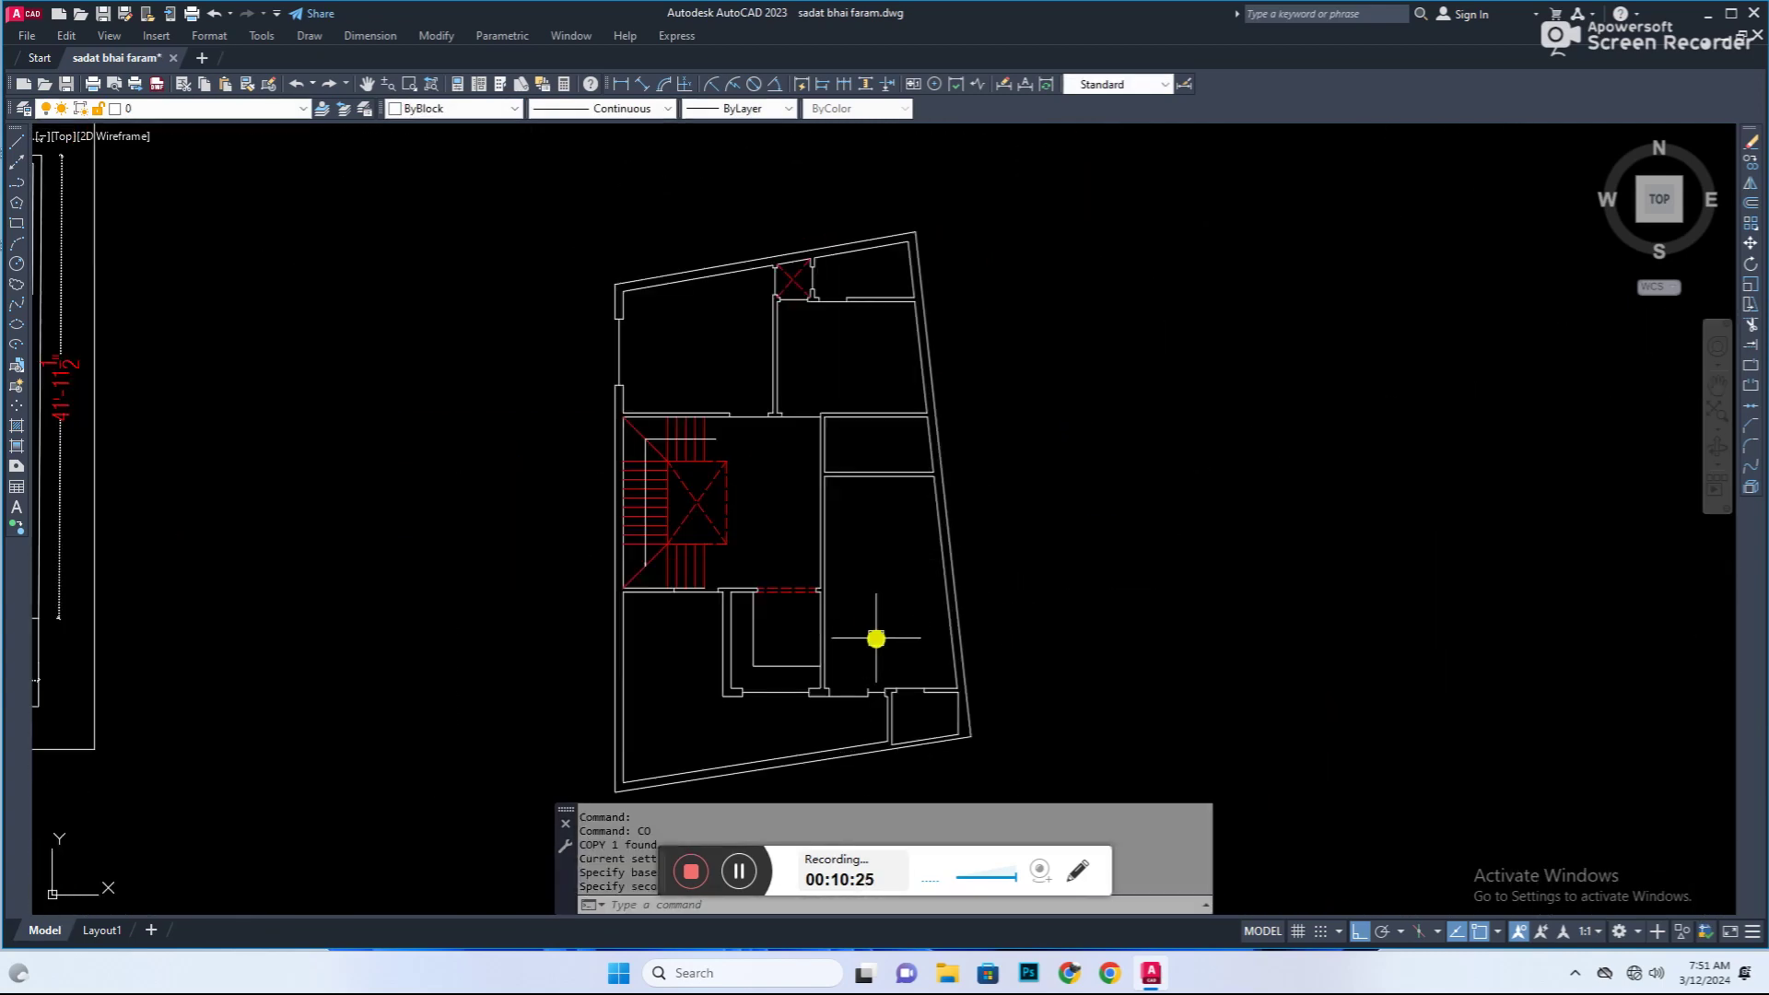
pyautogui.scroll(3, 910, 649)
pyautogui.scroll(5, 742, 460)
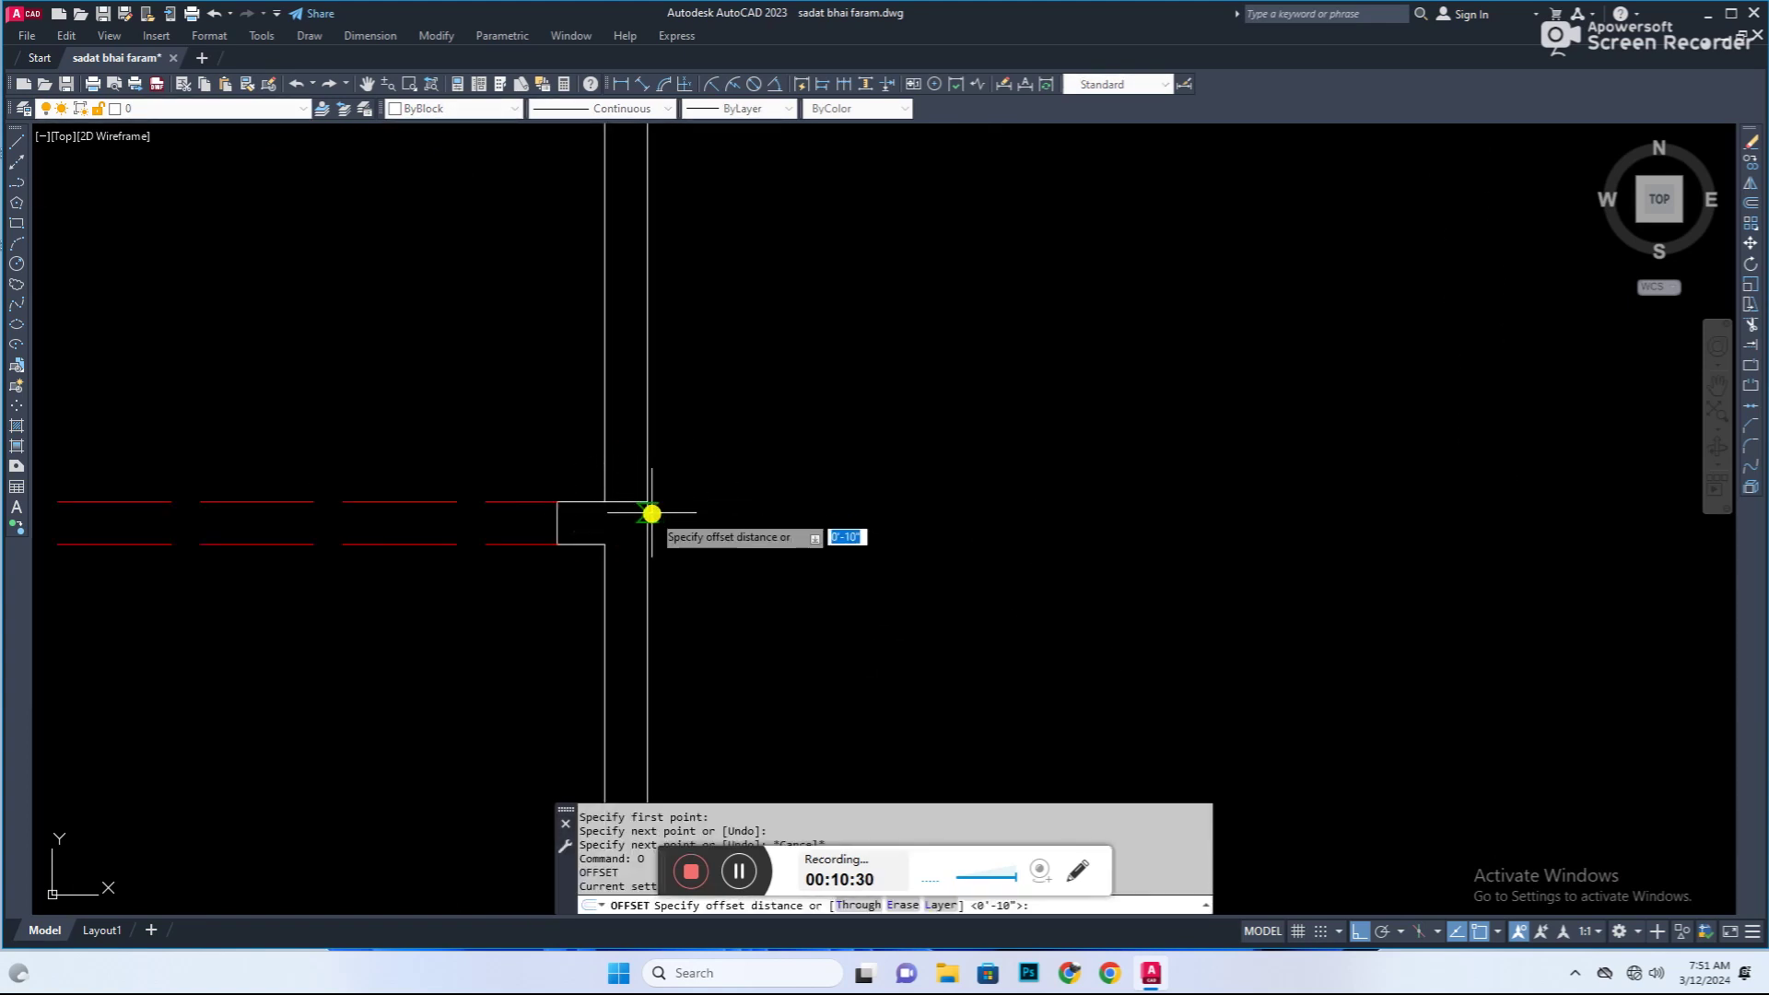
pyautogui.press('Return')
pyautogui.click(640, 502)
pyautogui.press('Escape')
# Step: Offset a horizontal wall line by 3 to start the room partition
pyautogui.scroll(-2, 714, 467)
pyautogui.write('o')
pyautogui.press('Return')
pyautogui.write('3')
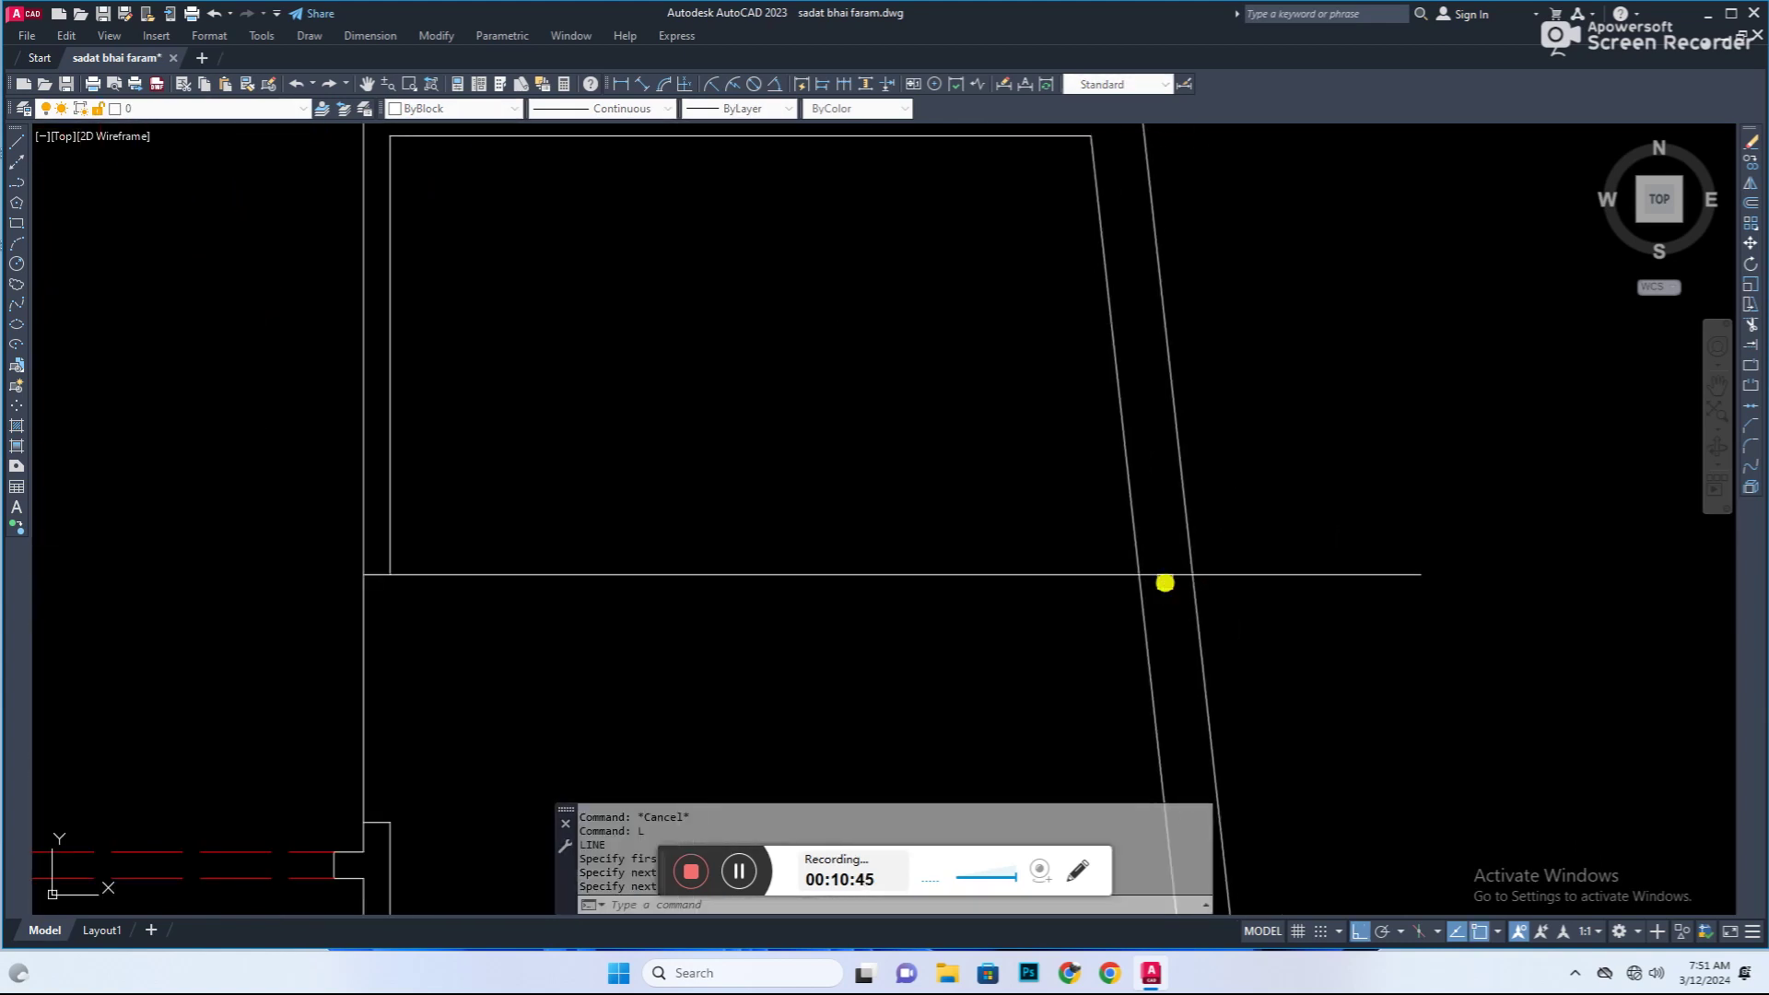
pyautogui.click(1018, 715)
pyautogui.press('Escape')
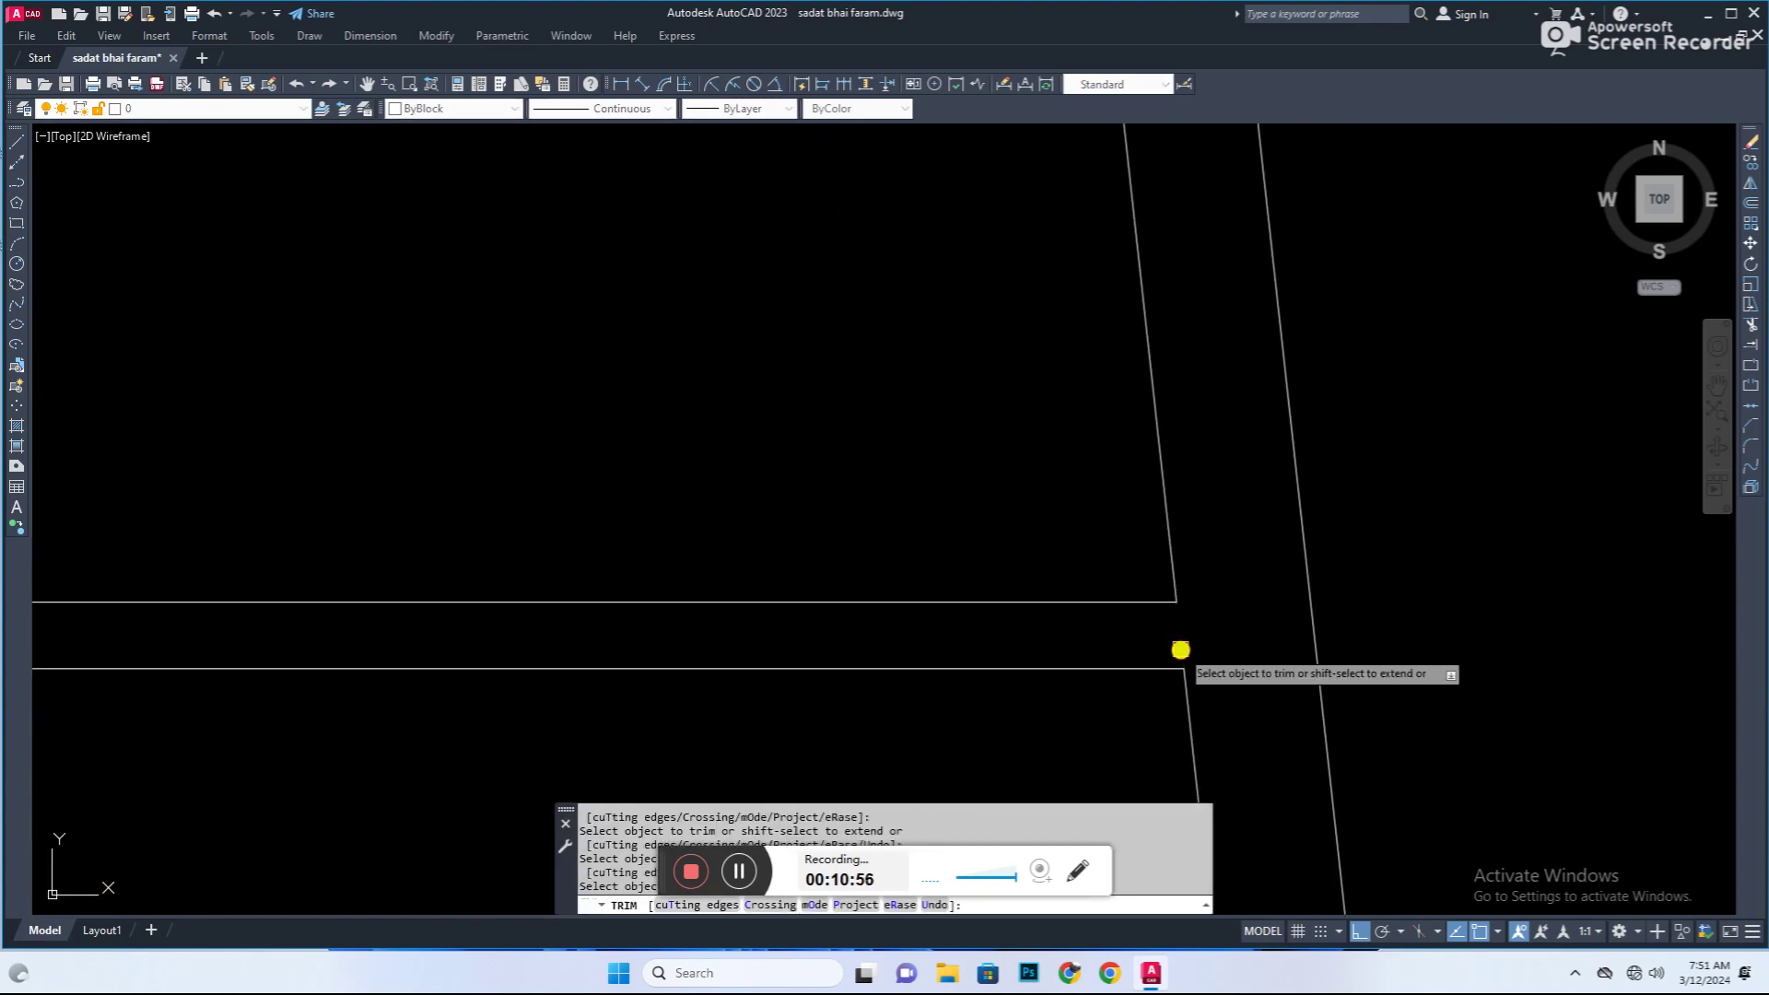
# Step: Offset a wall line to add a new partition line in the upper room
pyautogui.press('Escape')
pyautogui.write('o')
pyautogui.press('Return')
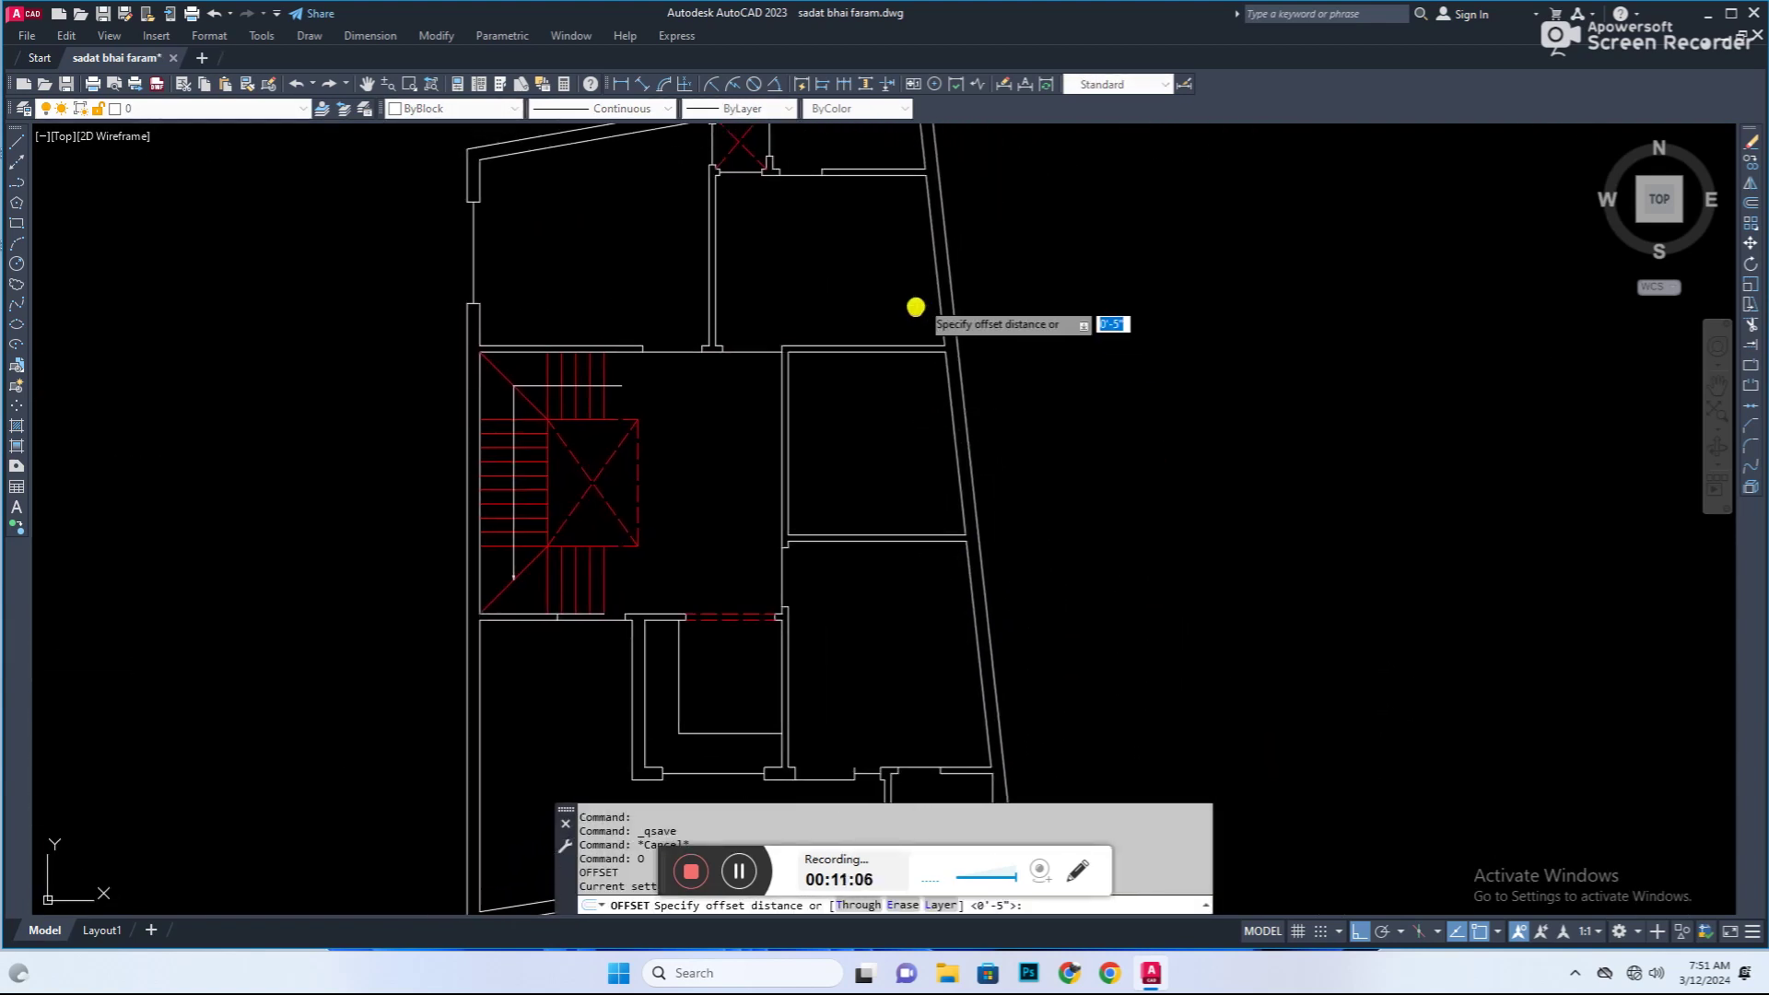
pyautogui.moveTo(915, 306); pyautogui.dragTo(867, 451, button='middle')
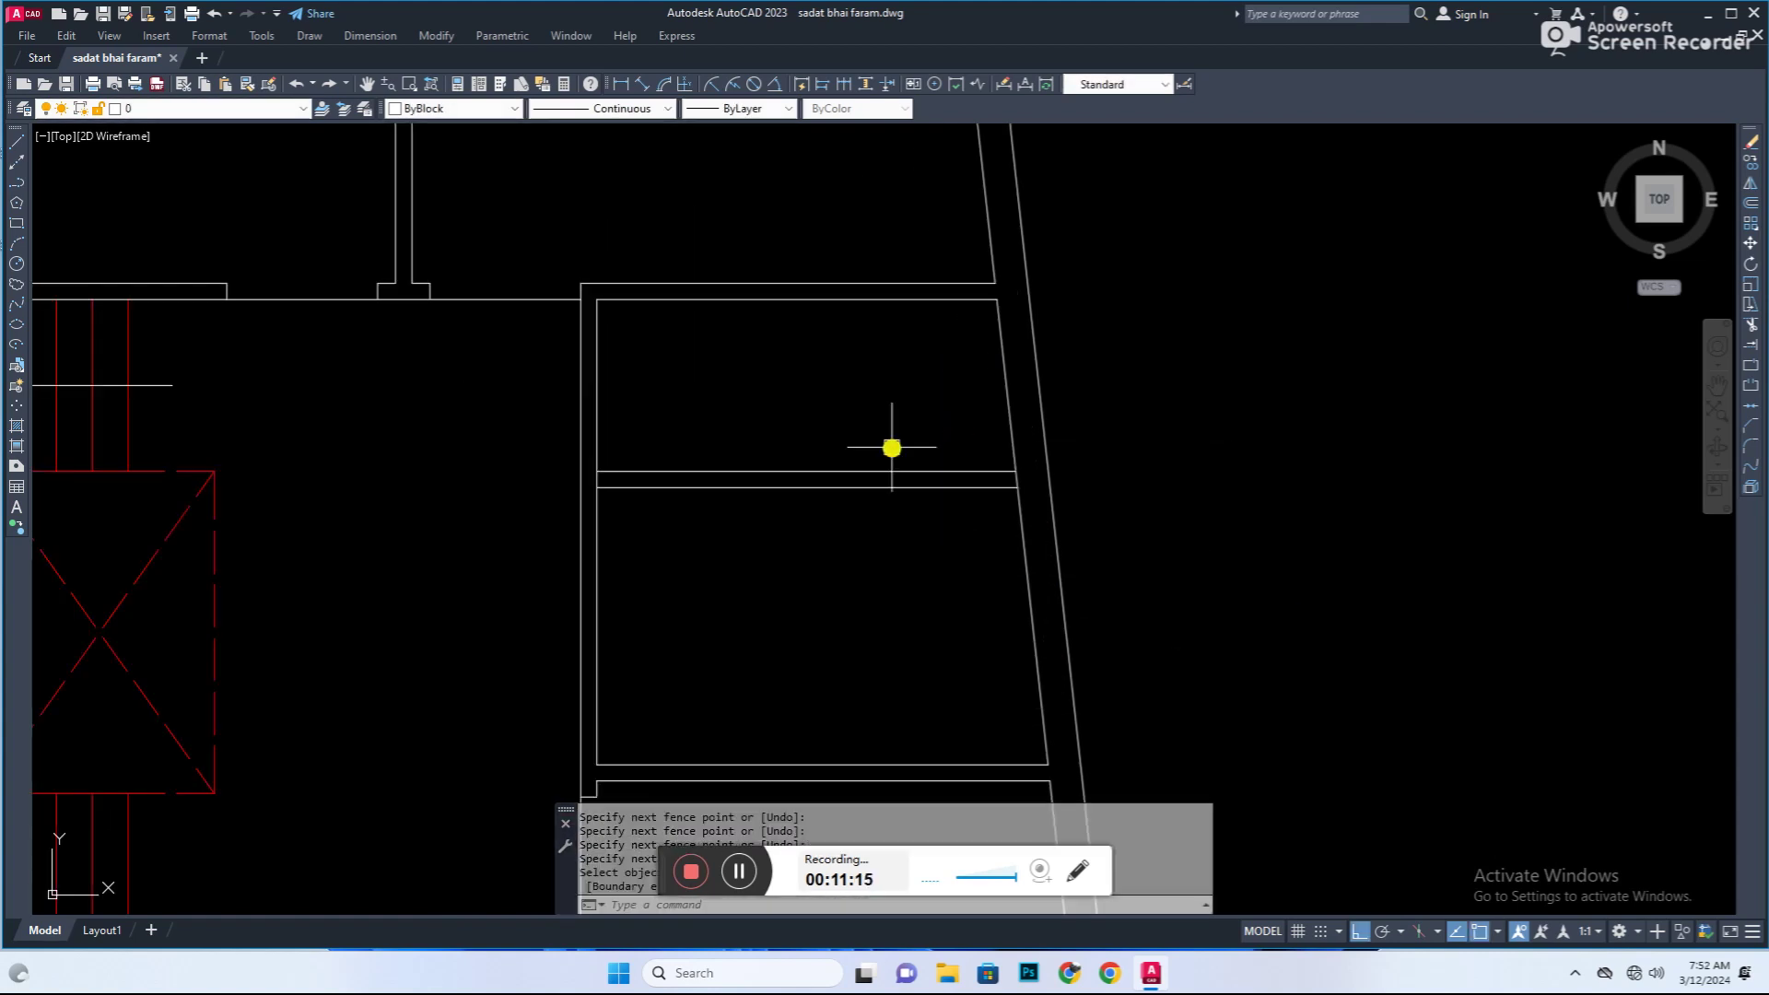
pyautogui.click(700, 458)
pyautogui.click(882, 466)
pyautogui.press('Escape')
# Step: Offset the partition wall lines by 4 to form the double-line walls
pyautogui.write('o')
pyautogui.press('Return')
pyautogui.write('4')
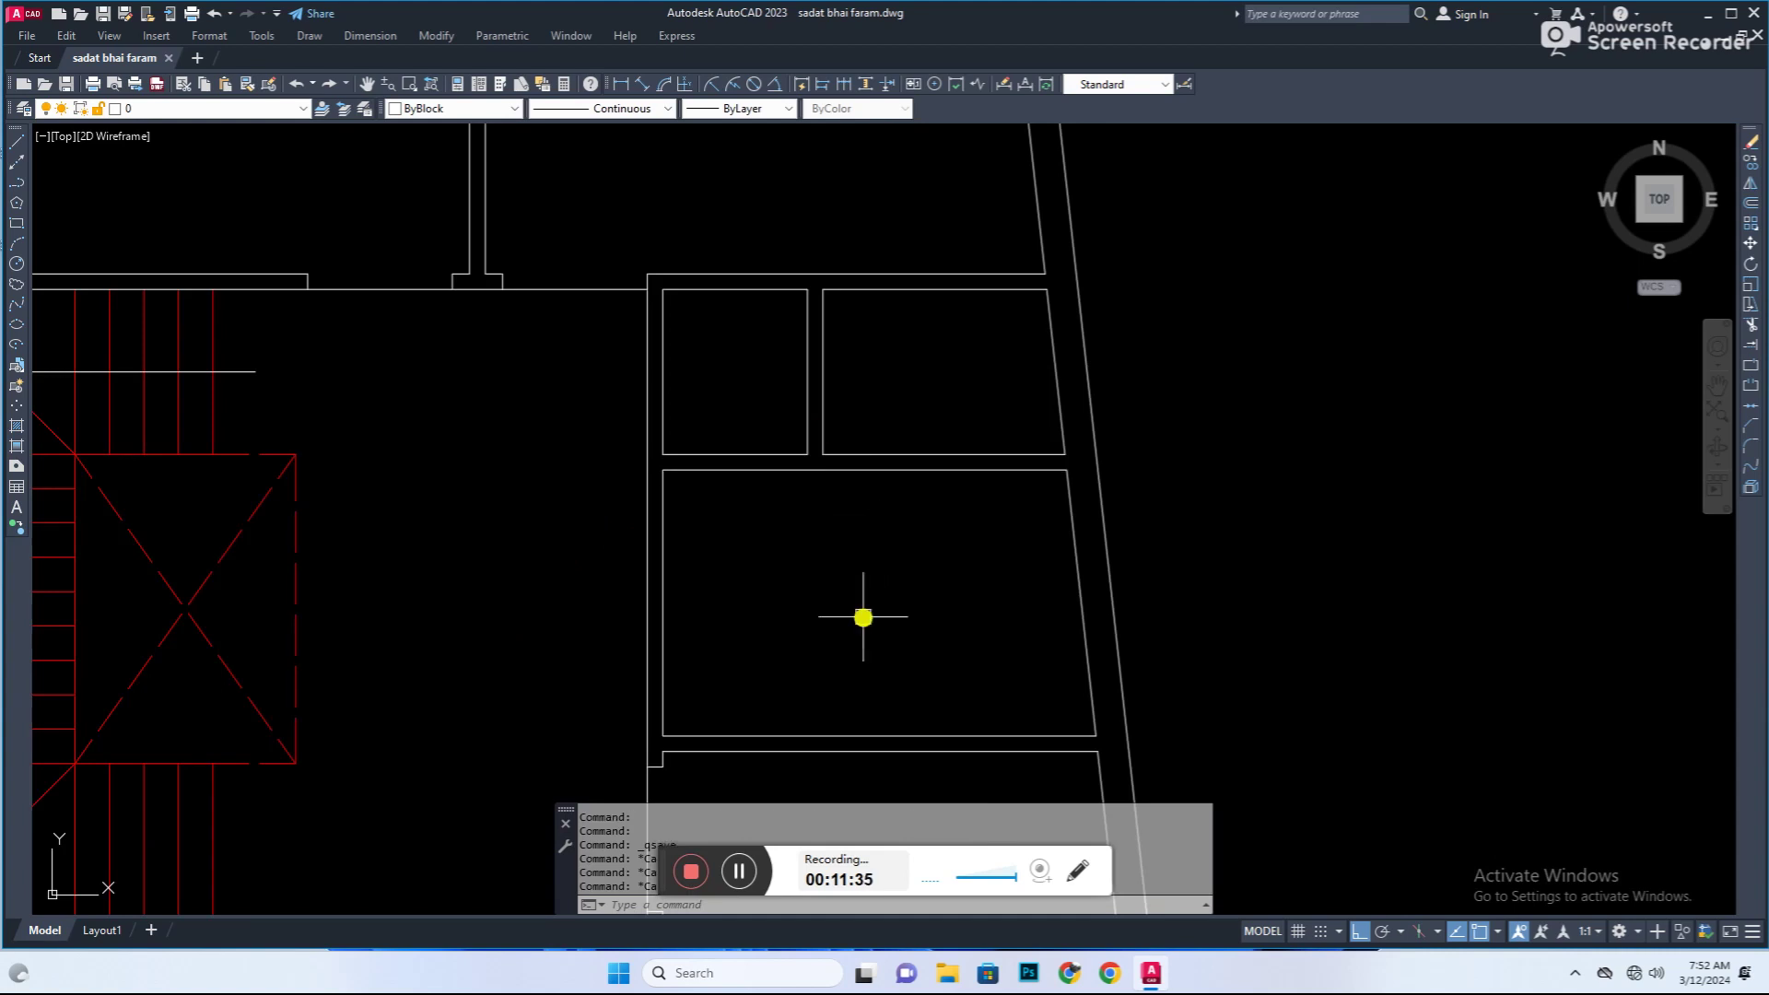
pyautogui.press('Escape')
pyautogui.press('Escape')
pyautogui.write('o')
pyautogui.press('Return')
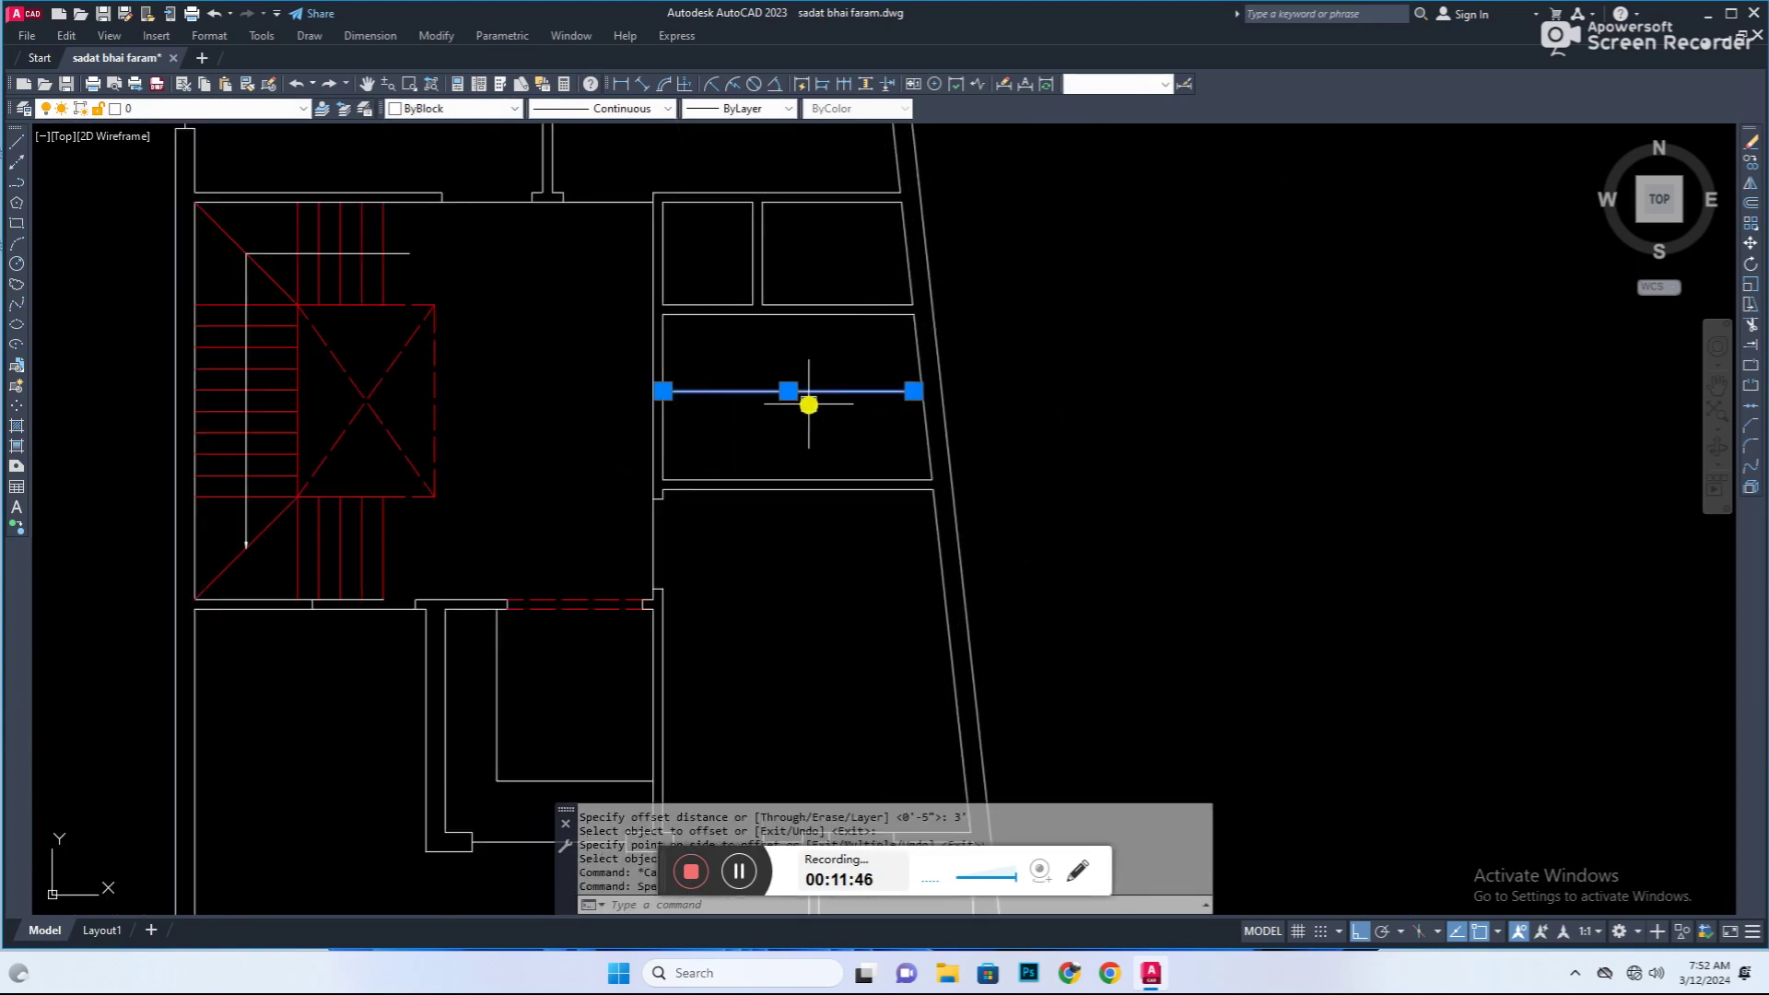
# Step: Erase the extra horizontal line left in the room
pyautogui.write('e')
pyautogui.press('Return')
pyautogui.scroll(2, 680, 313)
pyautogui.write('l')
pyautogui.press('Return')
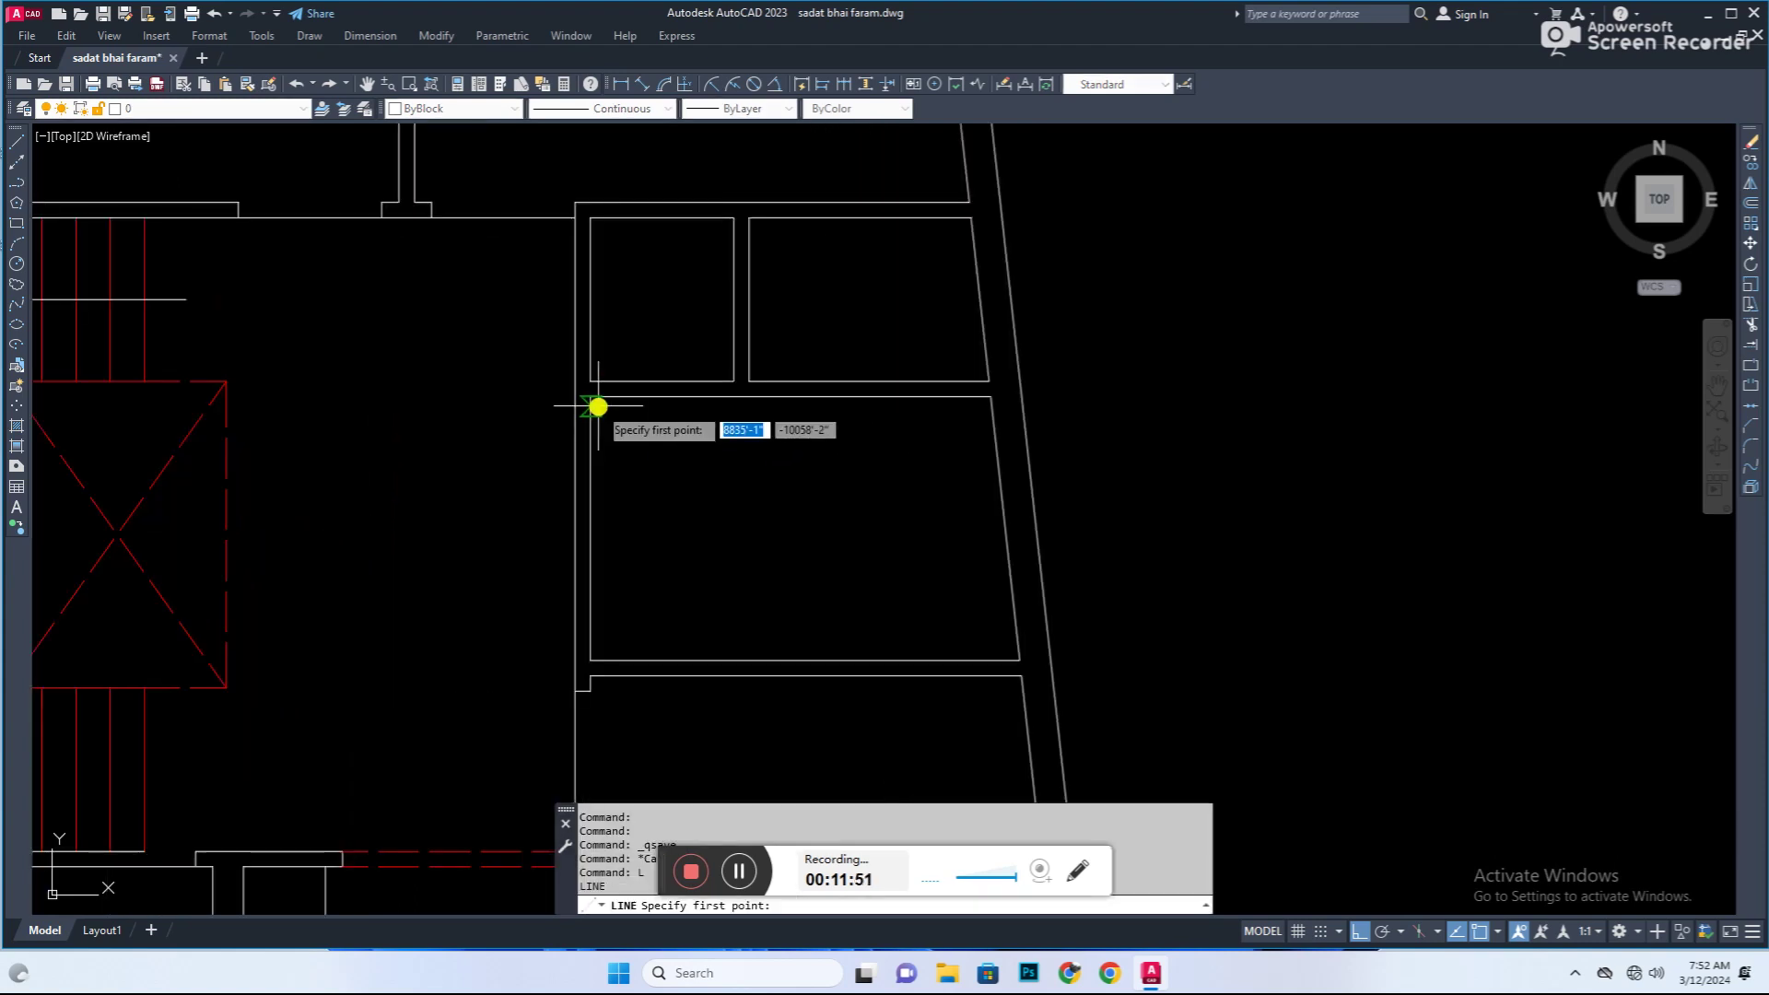
# Step: Start a new interior wall line using an offset distance of 5
pyautogui.click(572, 398)
pyautogui.scroll(3, 572, 454)
pyautogui.scroll(-3, 593, 592)
pyautogui.scroll(4, 597, 661)
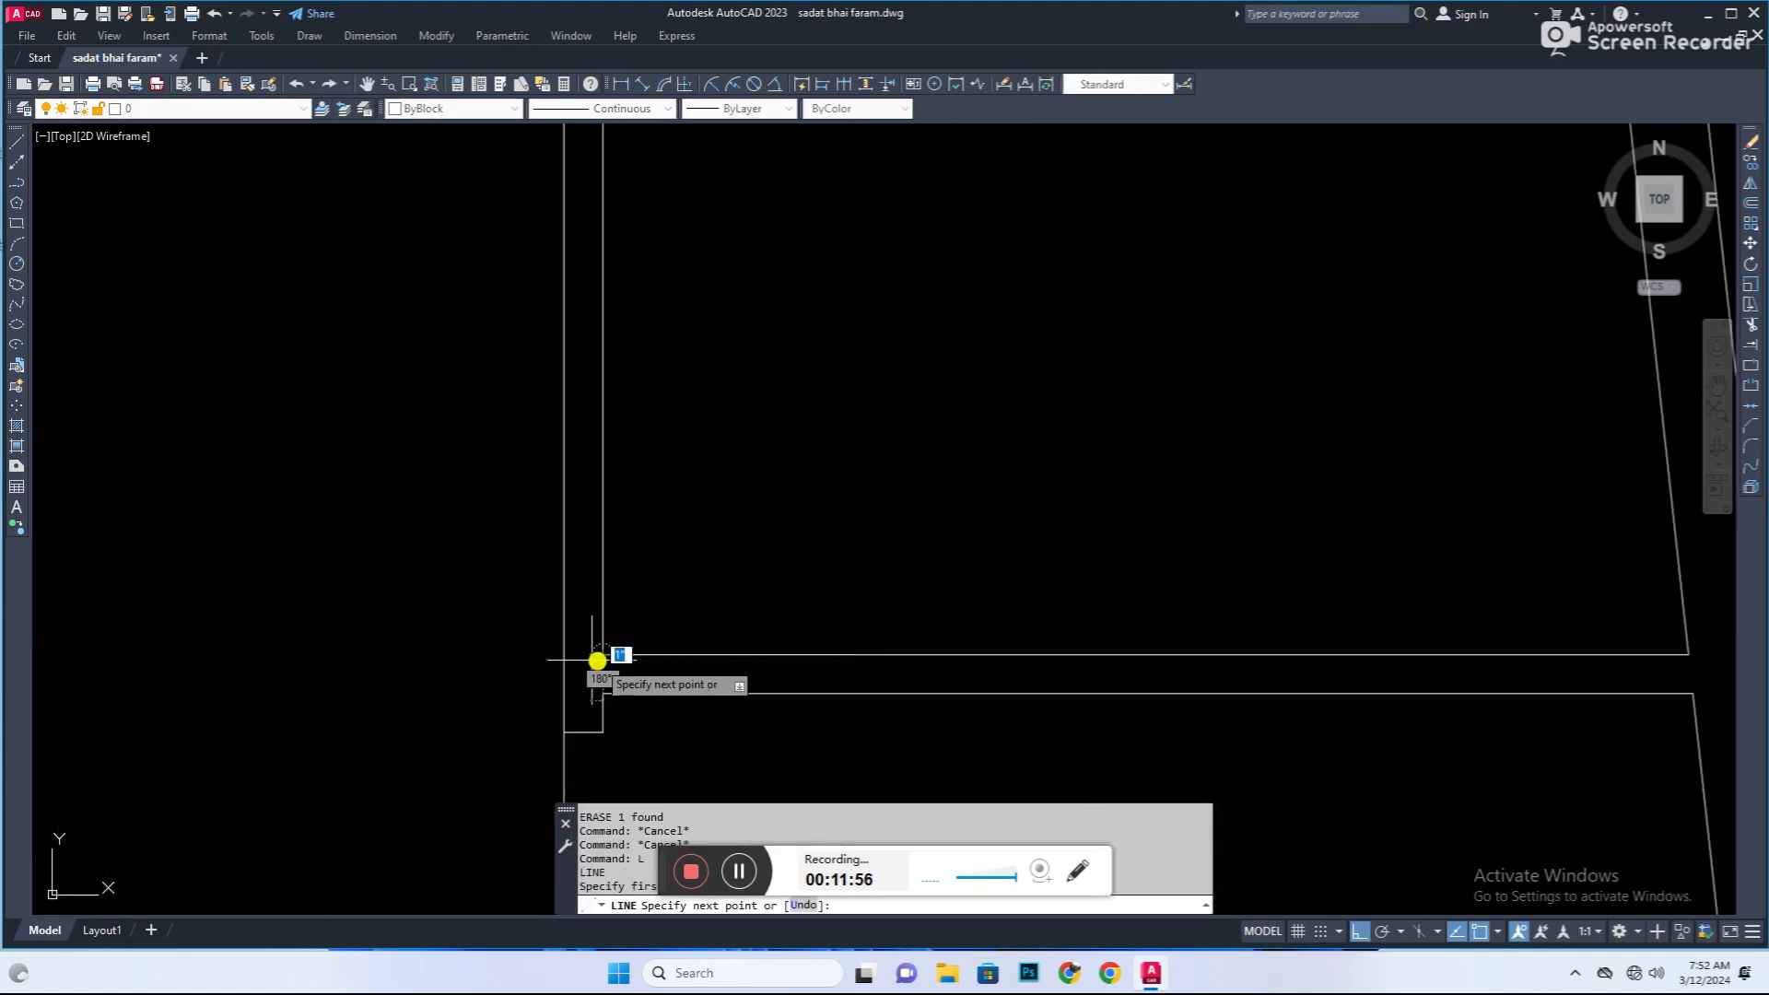
pyautogui.write('5')
pyautogui.press('Return')
pyautogui.scroll(-3, 599, 656)
pyautogui.scroll(3, 632, 482)
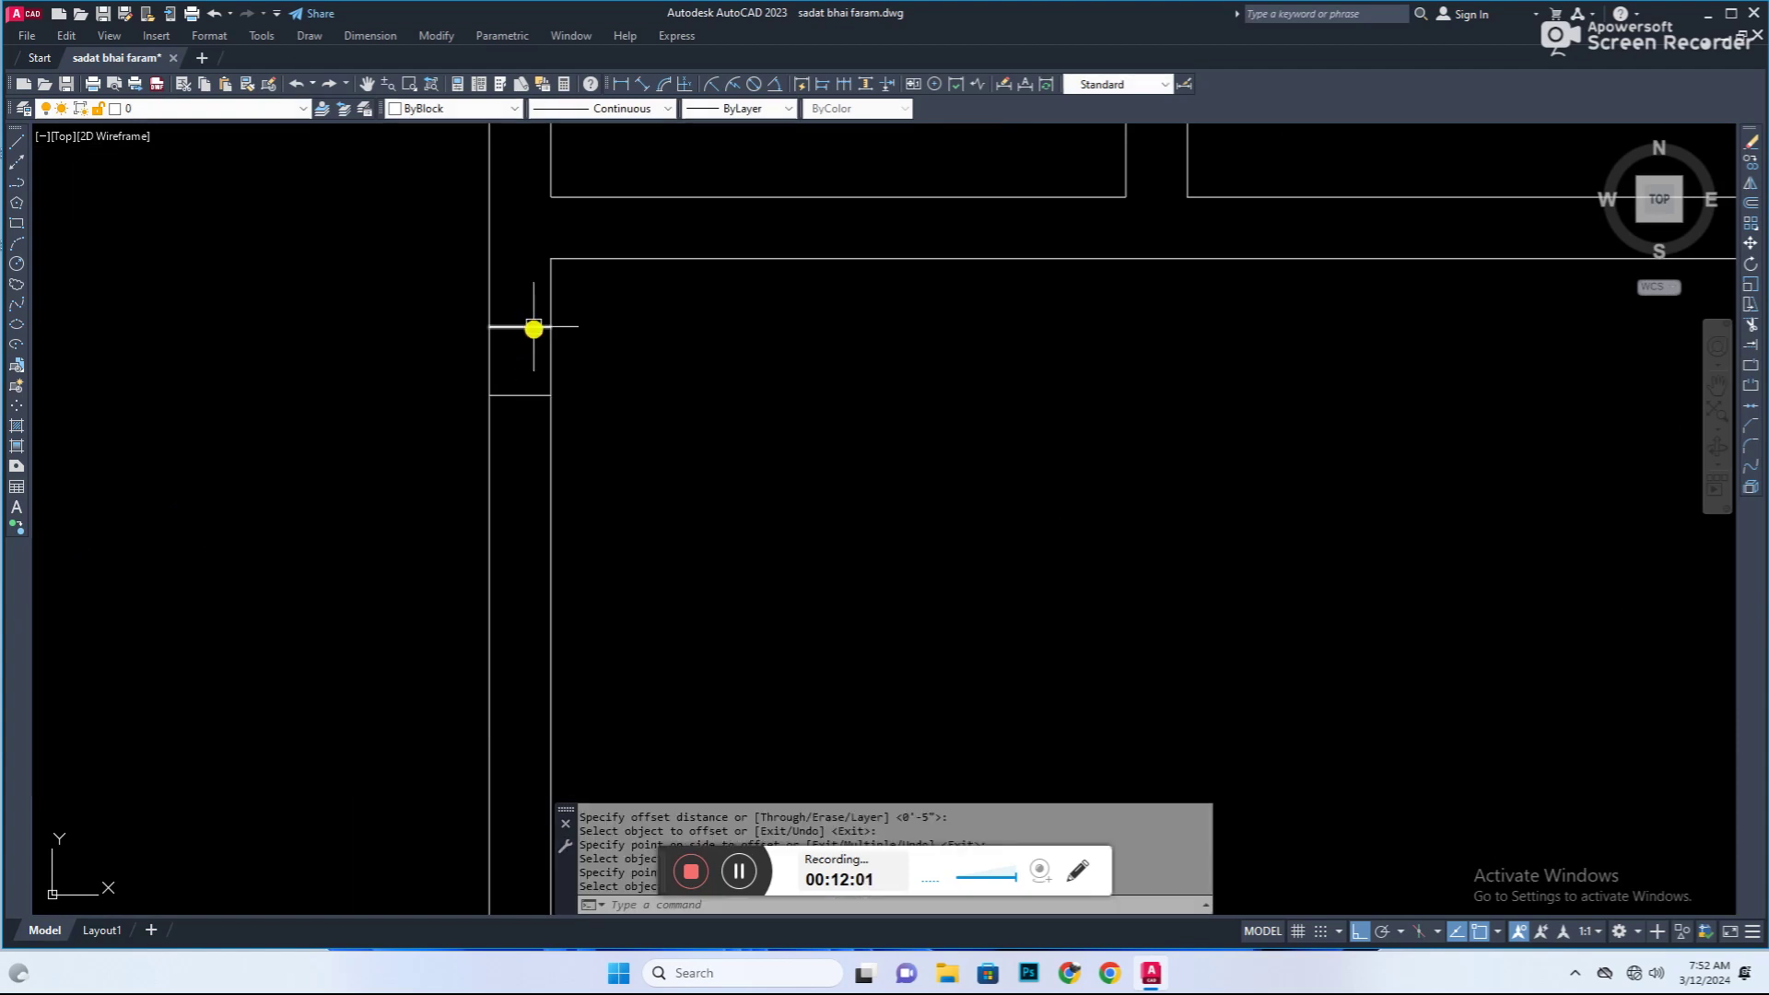
pyautogui.scroll(-3, 562, 552)
pyautogui.write('l')
pyautogui.press('Return')
pyautogui.click(580, 414)
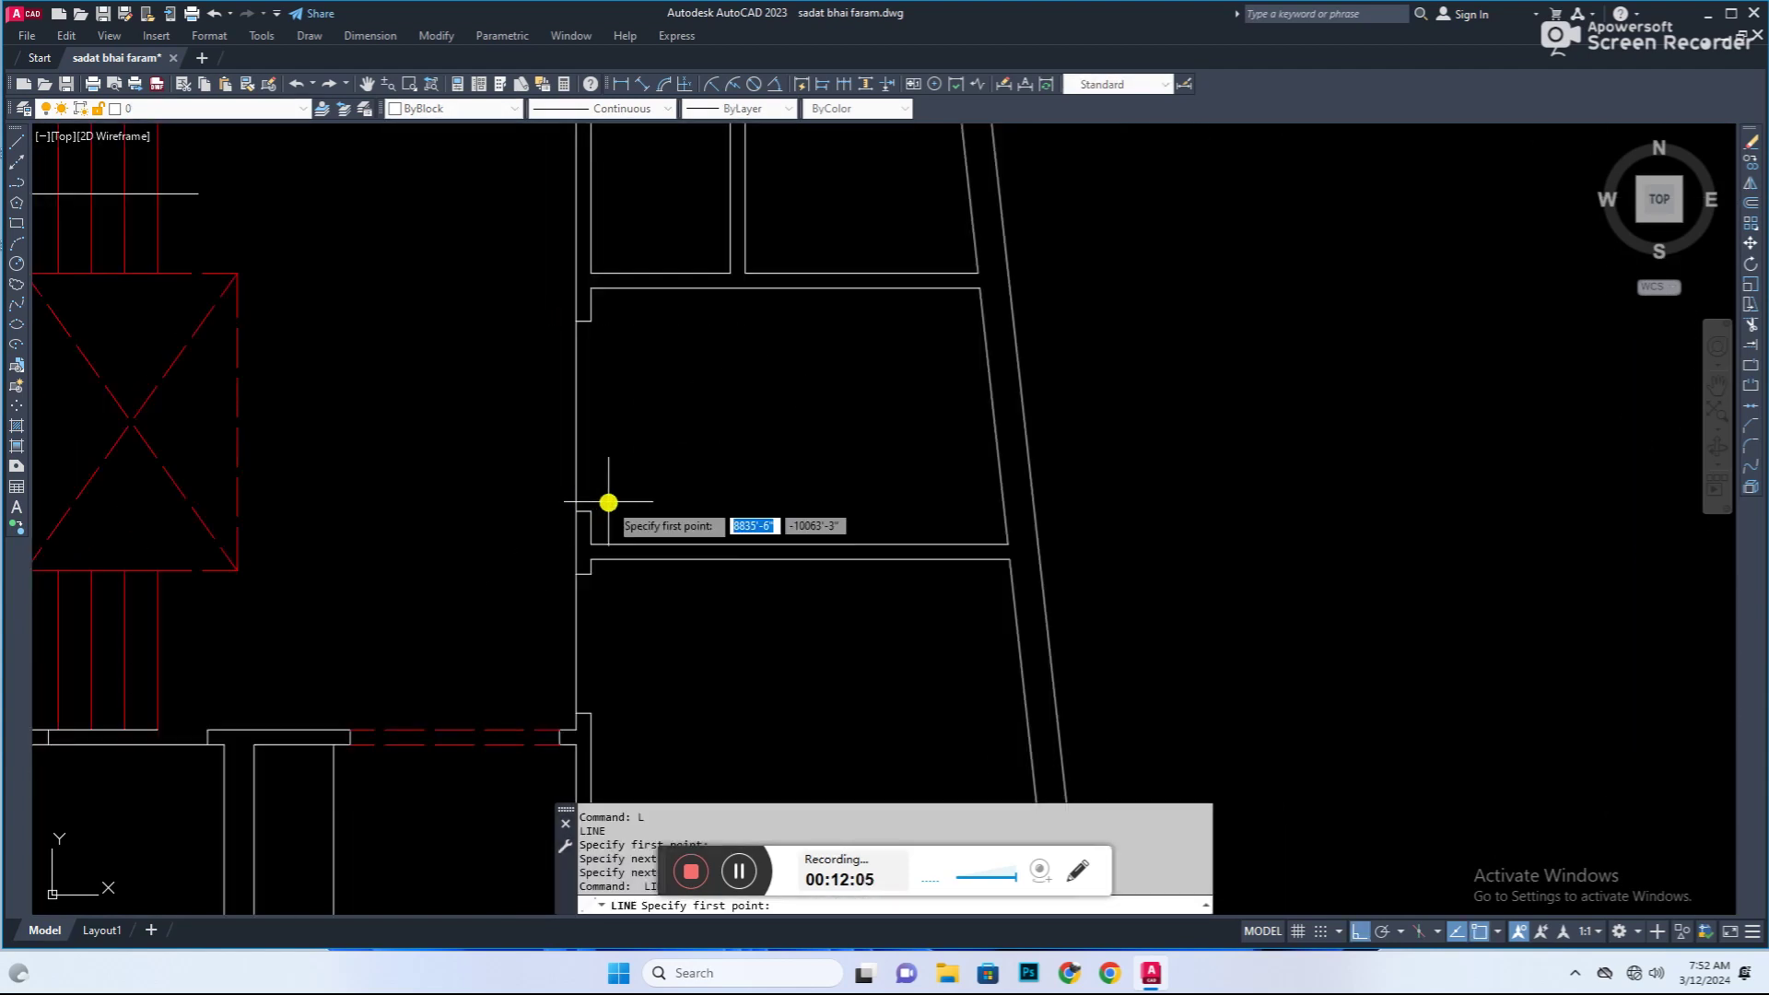
pyautogui.press('Escape')
# Step: Offset an interior wall line to mark the edge of the door opening
pyautogui.click(619, 378)
pyautogui.write('o')
pyautogui.press('Return')
pyautogui.scroll(2, 571, 387)
pyautogui.scroll(1, 603, 525)
pyautogui.press('Return')
pyautogui.click(640, 534)
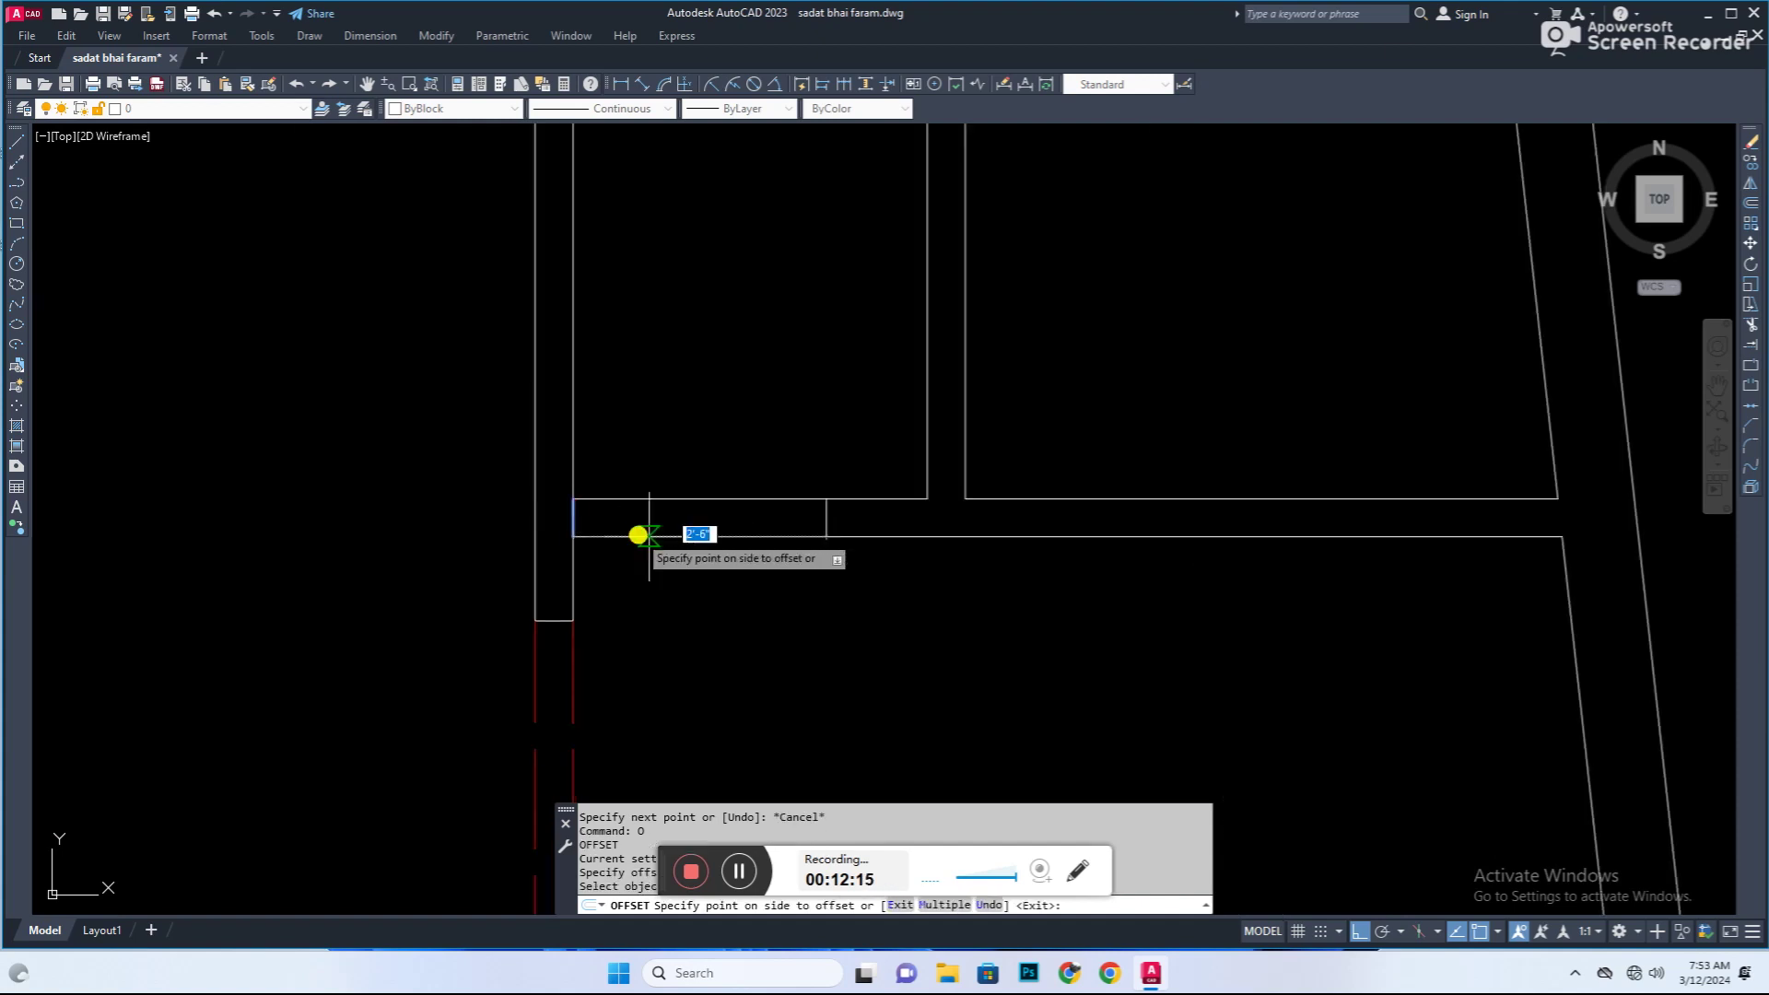
pyautogui.click(838, 620)
# Step: Close the door opening with a short line to the wall
pyautogui.write('trl')
pyautogui.press('Return')
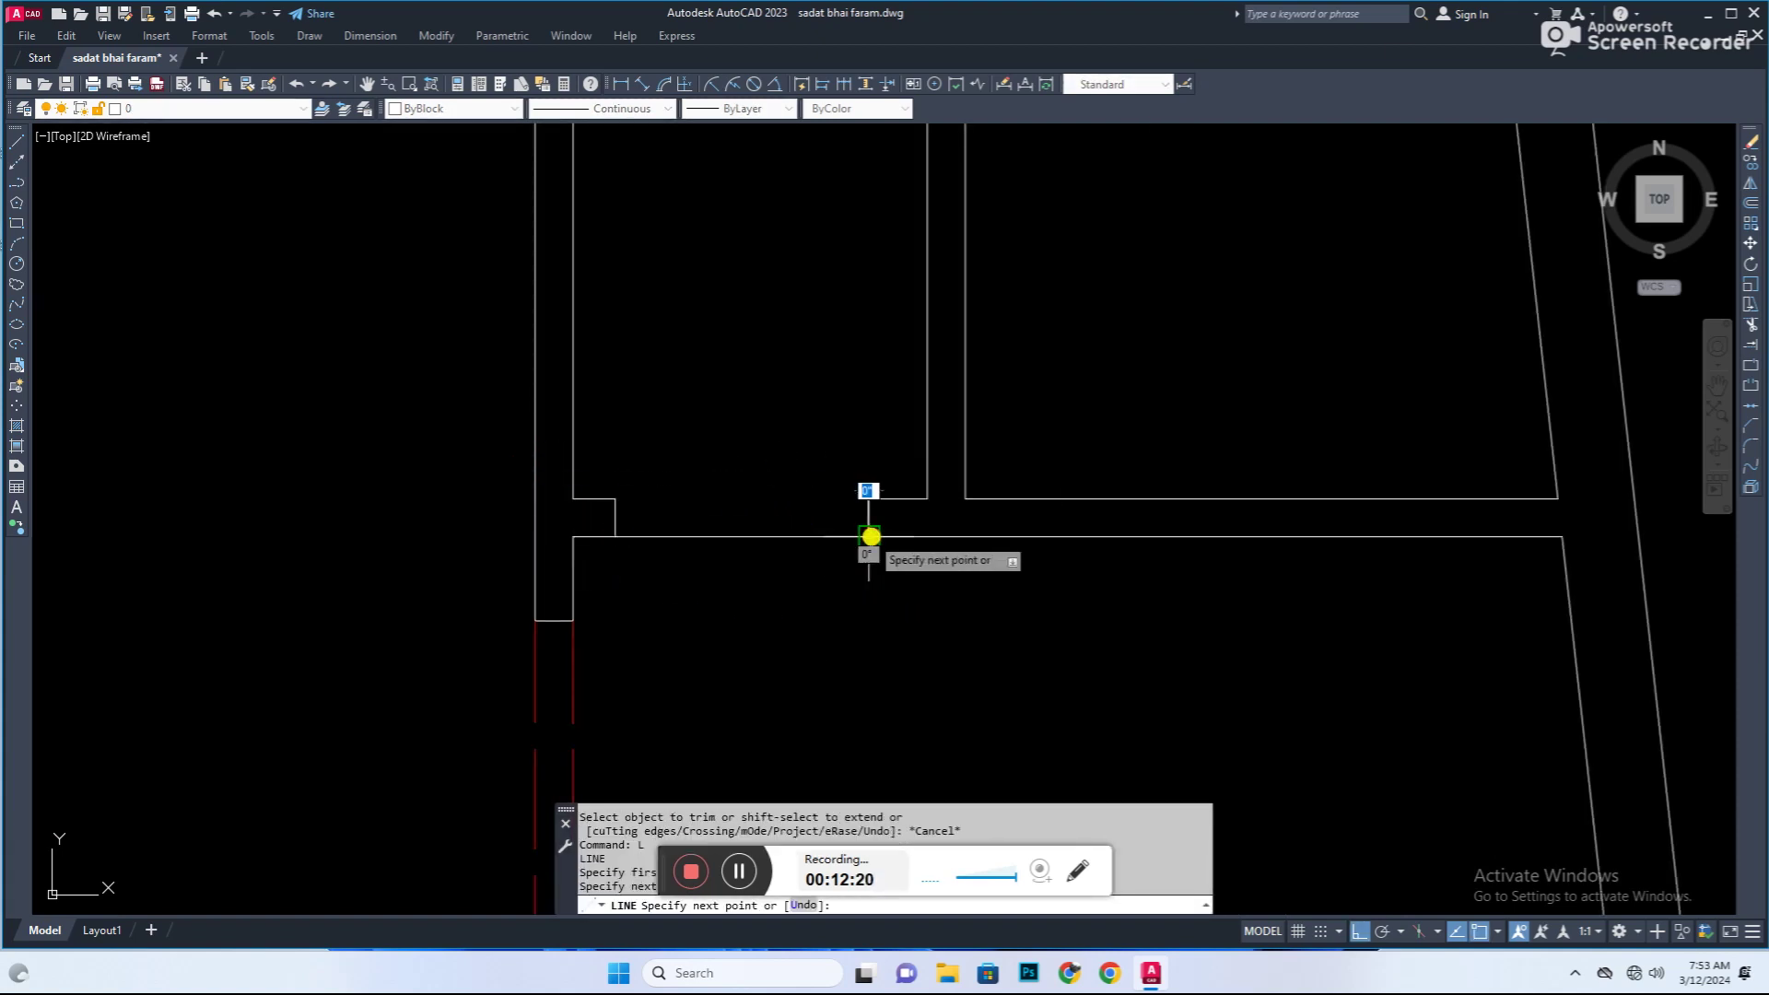
pyautogui.click(870, 536)
pyautogui.press('Return')
pyautogui.write('l')
pyautogui.press('Return')
pyautogui.write('2')
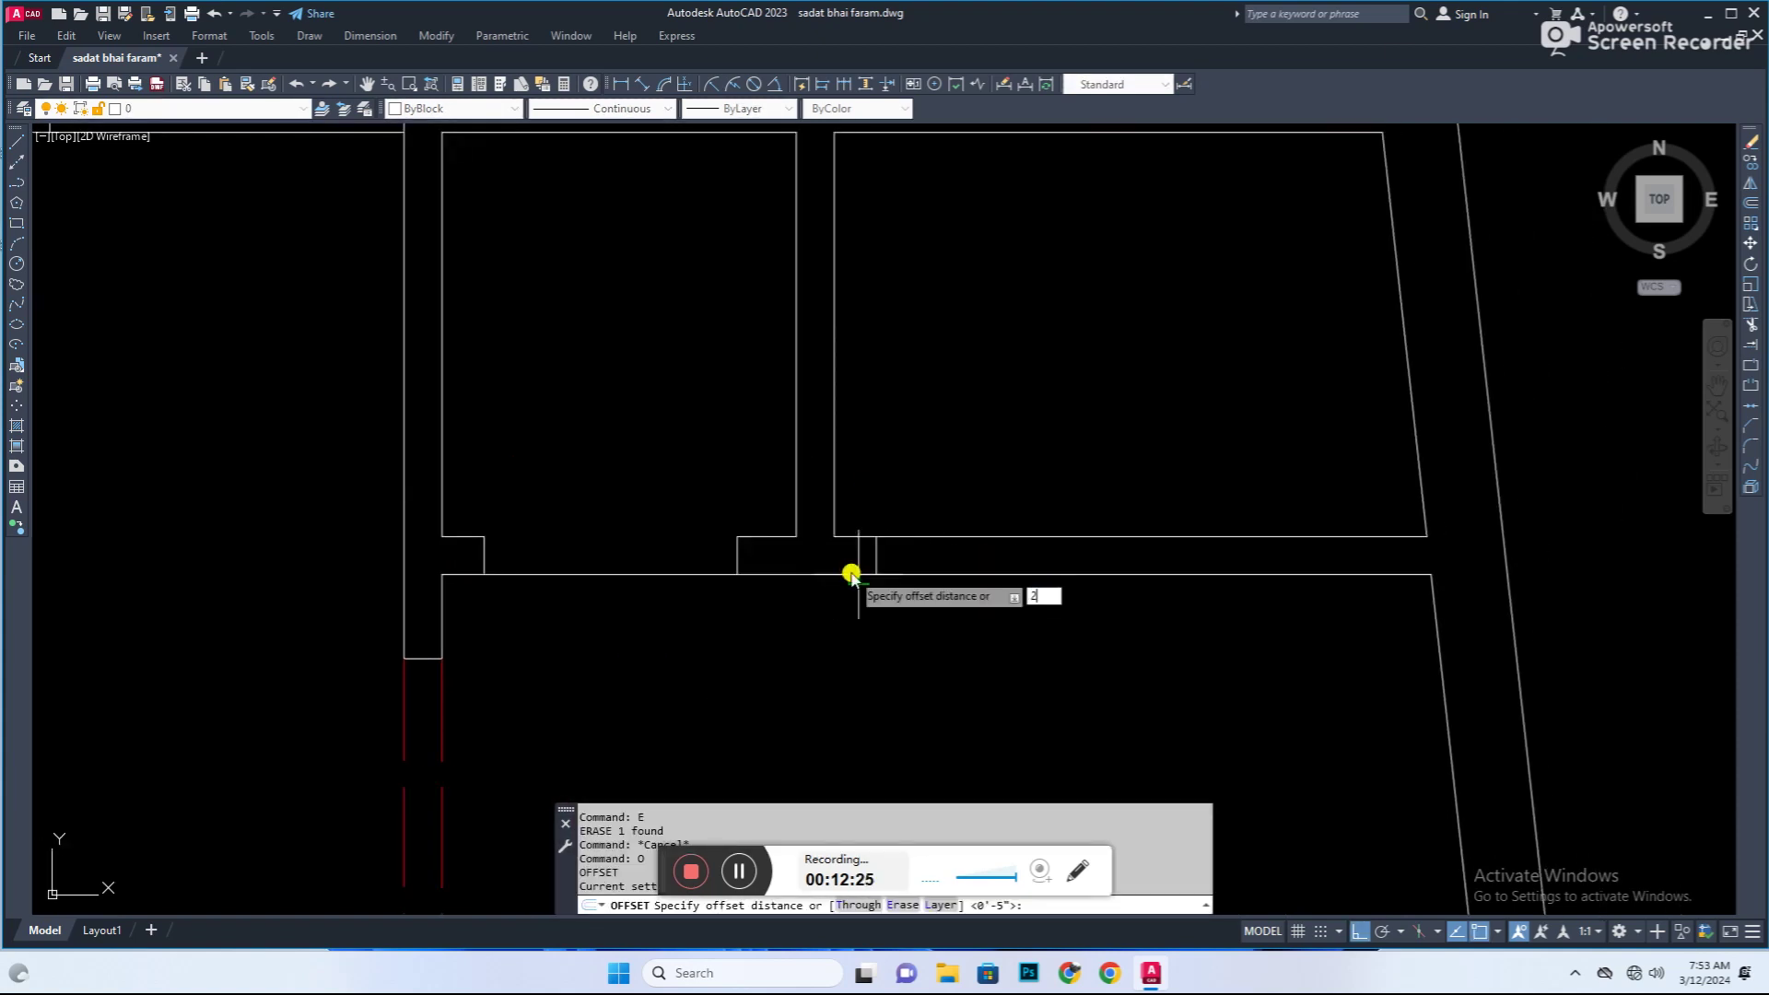
pyautogui.scroll(-5, 877, 557)
pyautogui.press('Escape')
# Step: Draw another closing line at the opening and quick-save the drawing
pyautogui.write('l')
pyautogui.press('Return')
pyautogui.click(1110, 580)
pyautogui.scroll(-4, 939, 386)
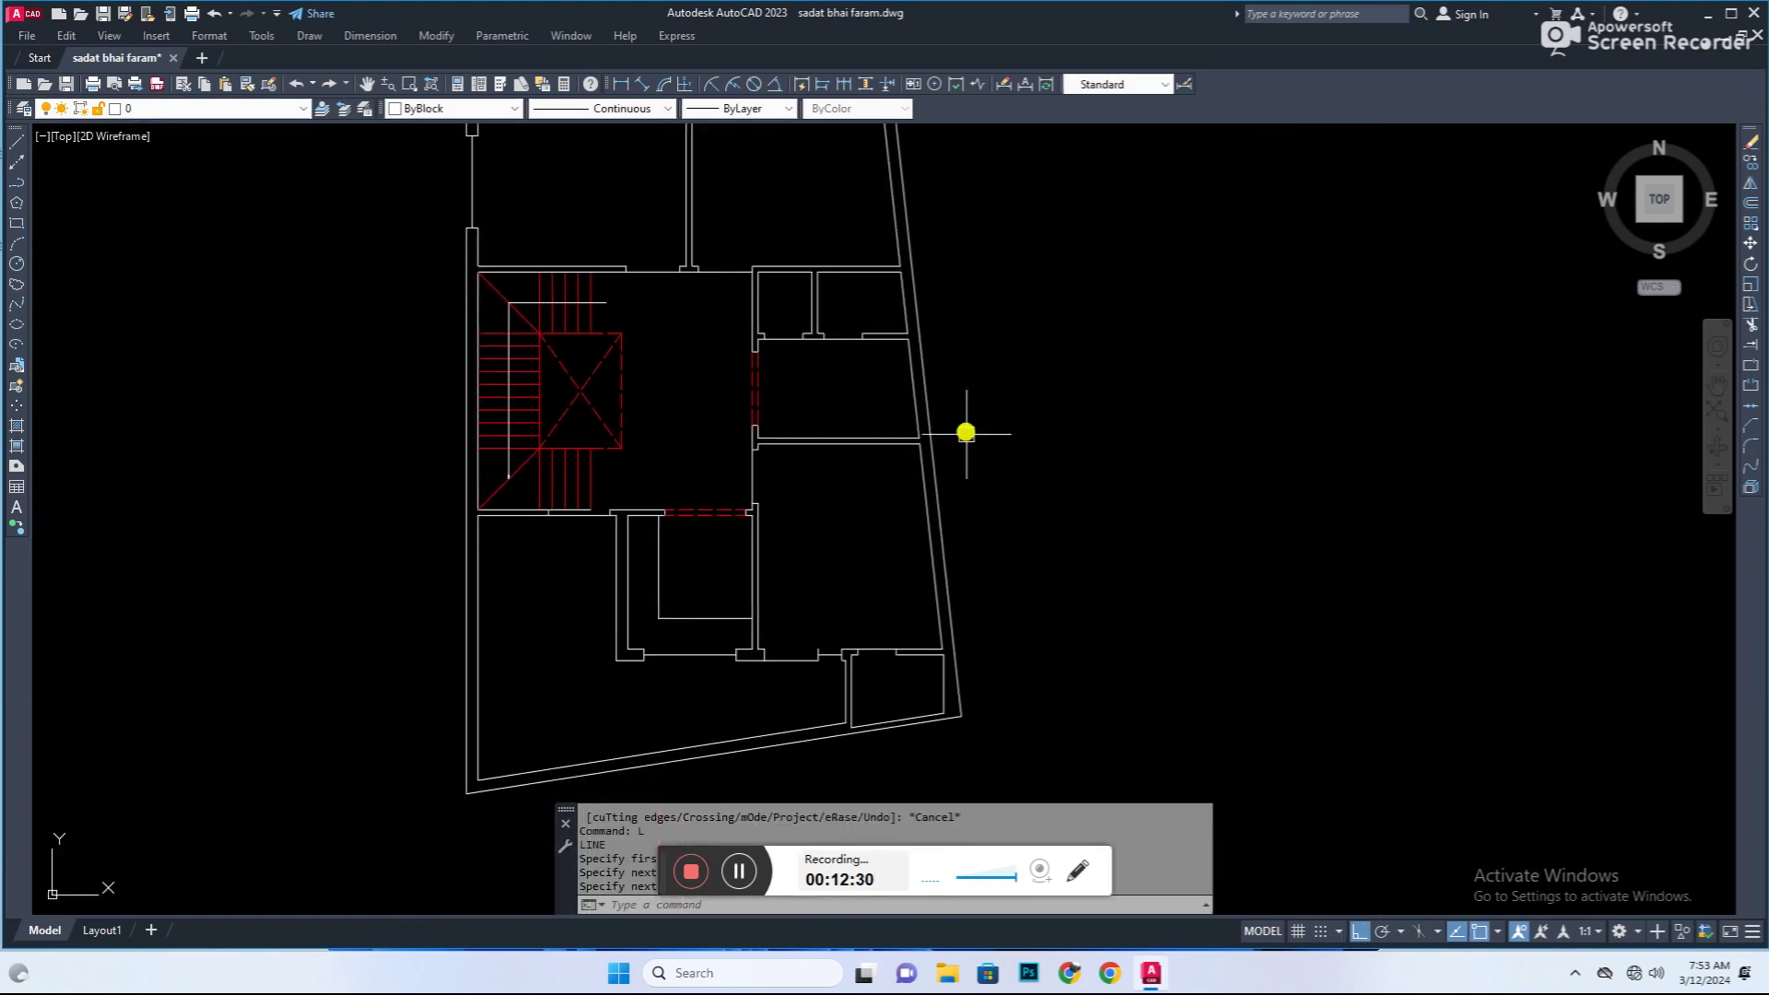
pyautogui.hotkey('ctrl', 's')
pyautogui.press('Escape')
pyautogui.press('Escape')
# Step: Offset the slanted bottom boundary wall to create its inner line
pyautogui.scroll(-3, 753, 651)
pyautogui.scroll(8, 655, 640)
pyautogui.write('l')
pyautogui.press('Return')
pyautogui.press('Escape')
pyautogui.write('o')
pyautogui.press('Return')
pyautogui.scroll(-4, 679, 593)
pyautogui.scroll(-3, 667, 637)
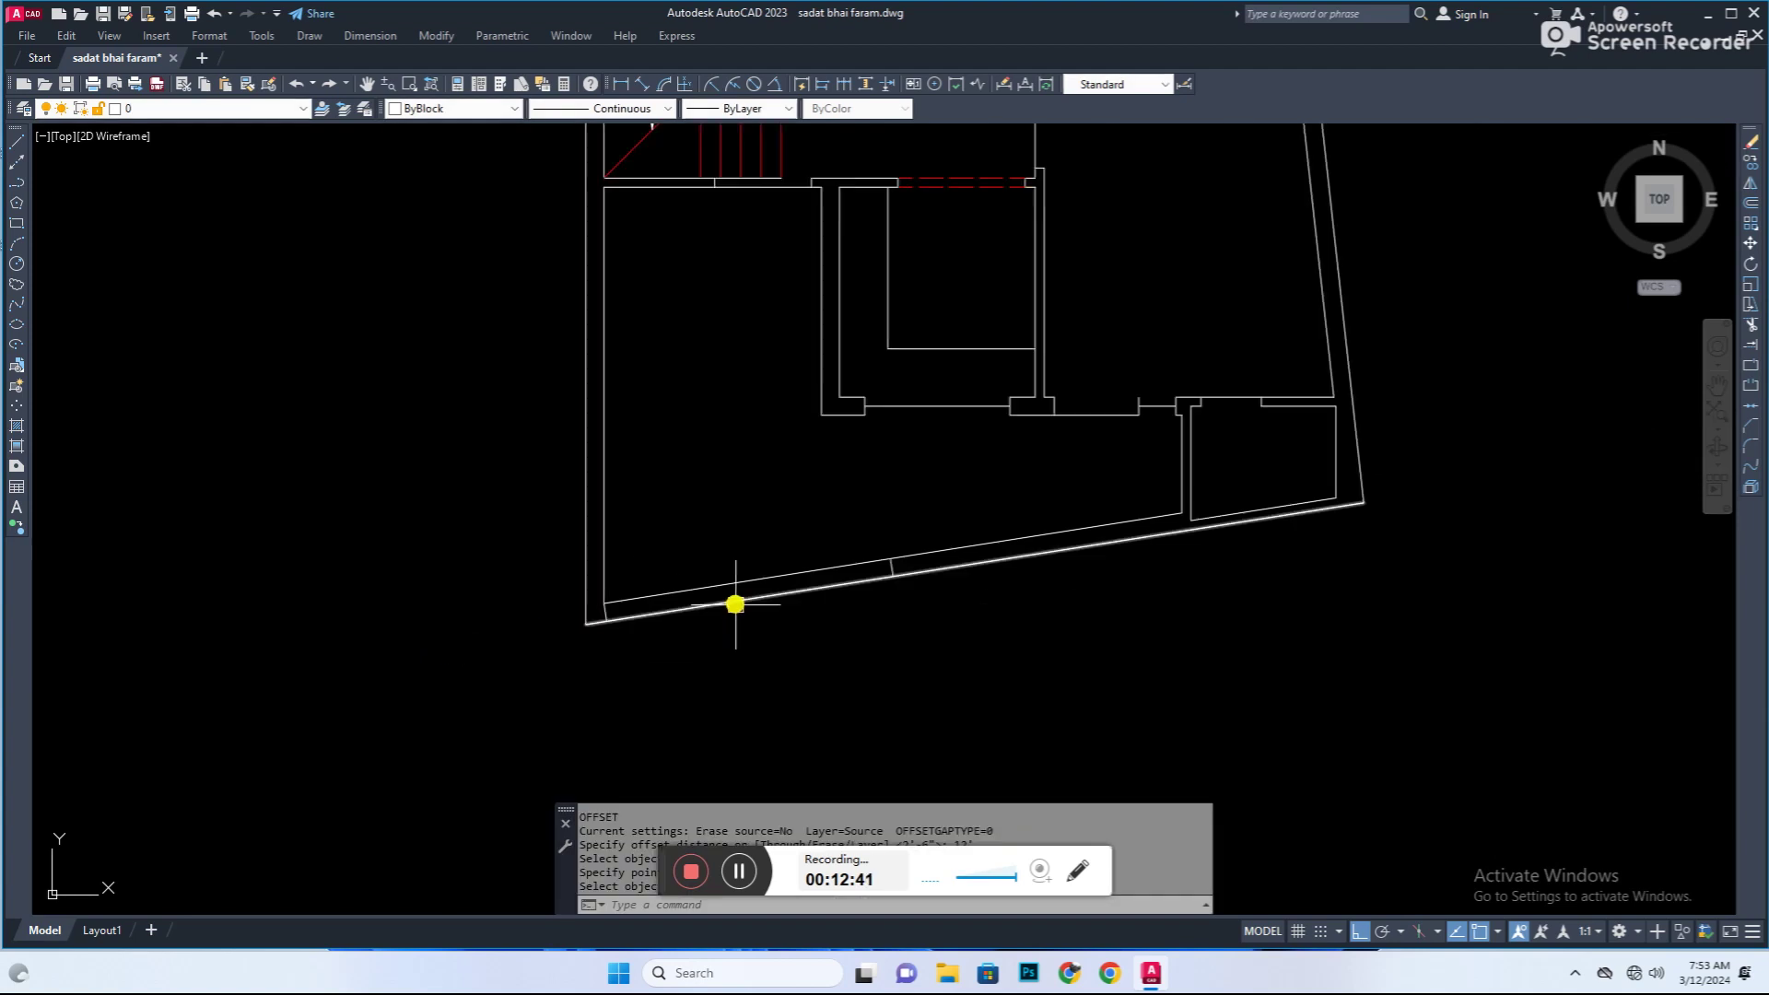
# Step: Complete the bottom wall edit and quick-save the drawing
pyautogui.press('Escape')
pyautogui.write('l')
pyautogui.press('Return')
pyautogui.click(667, 638)
pyautogui.press('Escape')
pyautogui.hotkey('ctrl', 's')
pyautogui.scroll(-5, 900, 601)
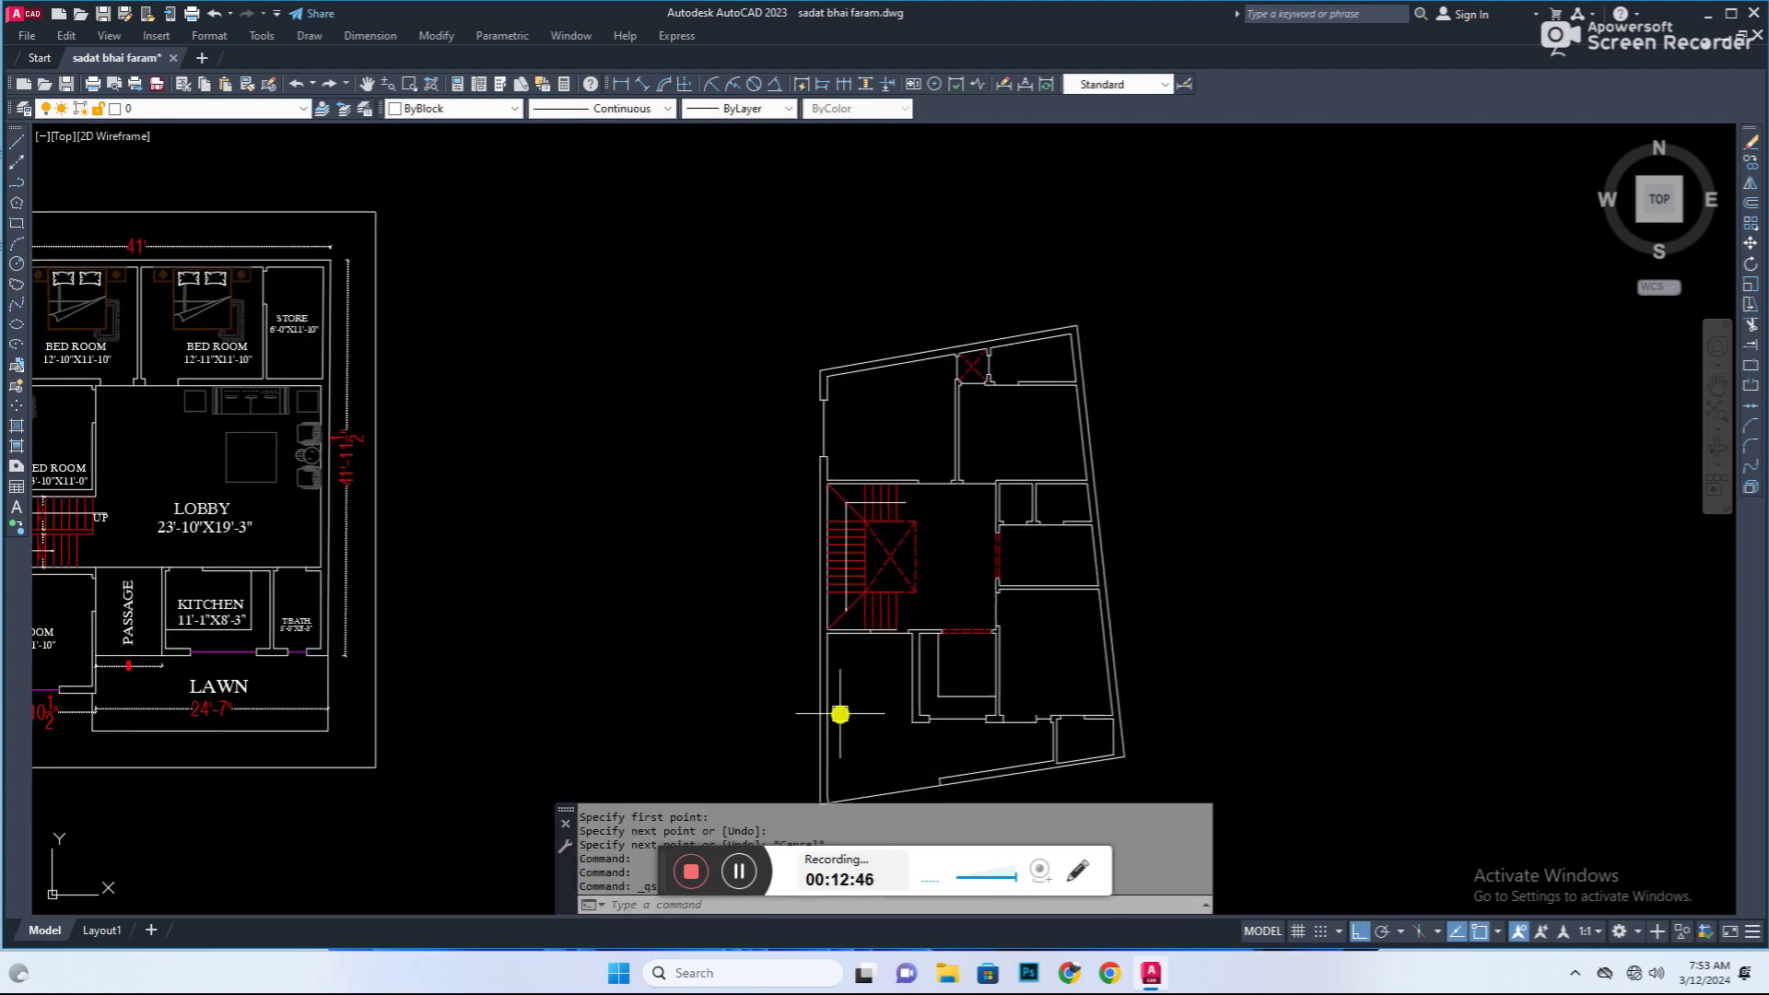
# Step: Measure the first bedroom with an aligned dimension and correct its label's size
pyautogui.click(642, 84)
pyautogui.scroll(5, 967, 426)
pyautogui.scroll(-2, 1013, 369)
pyautogui.scroll(2, 1047, 314)
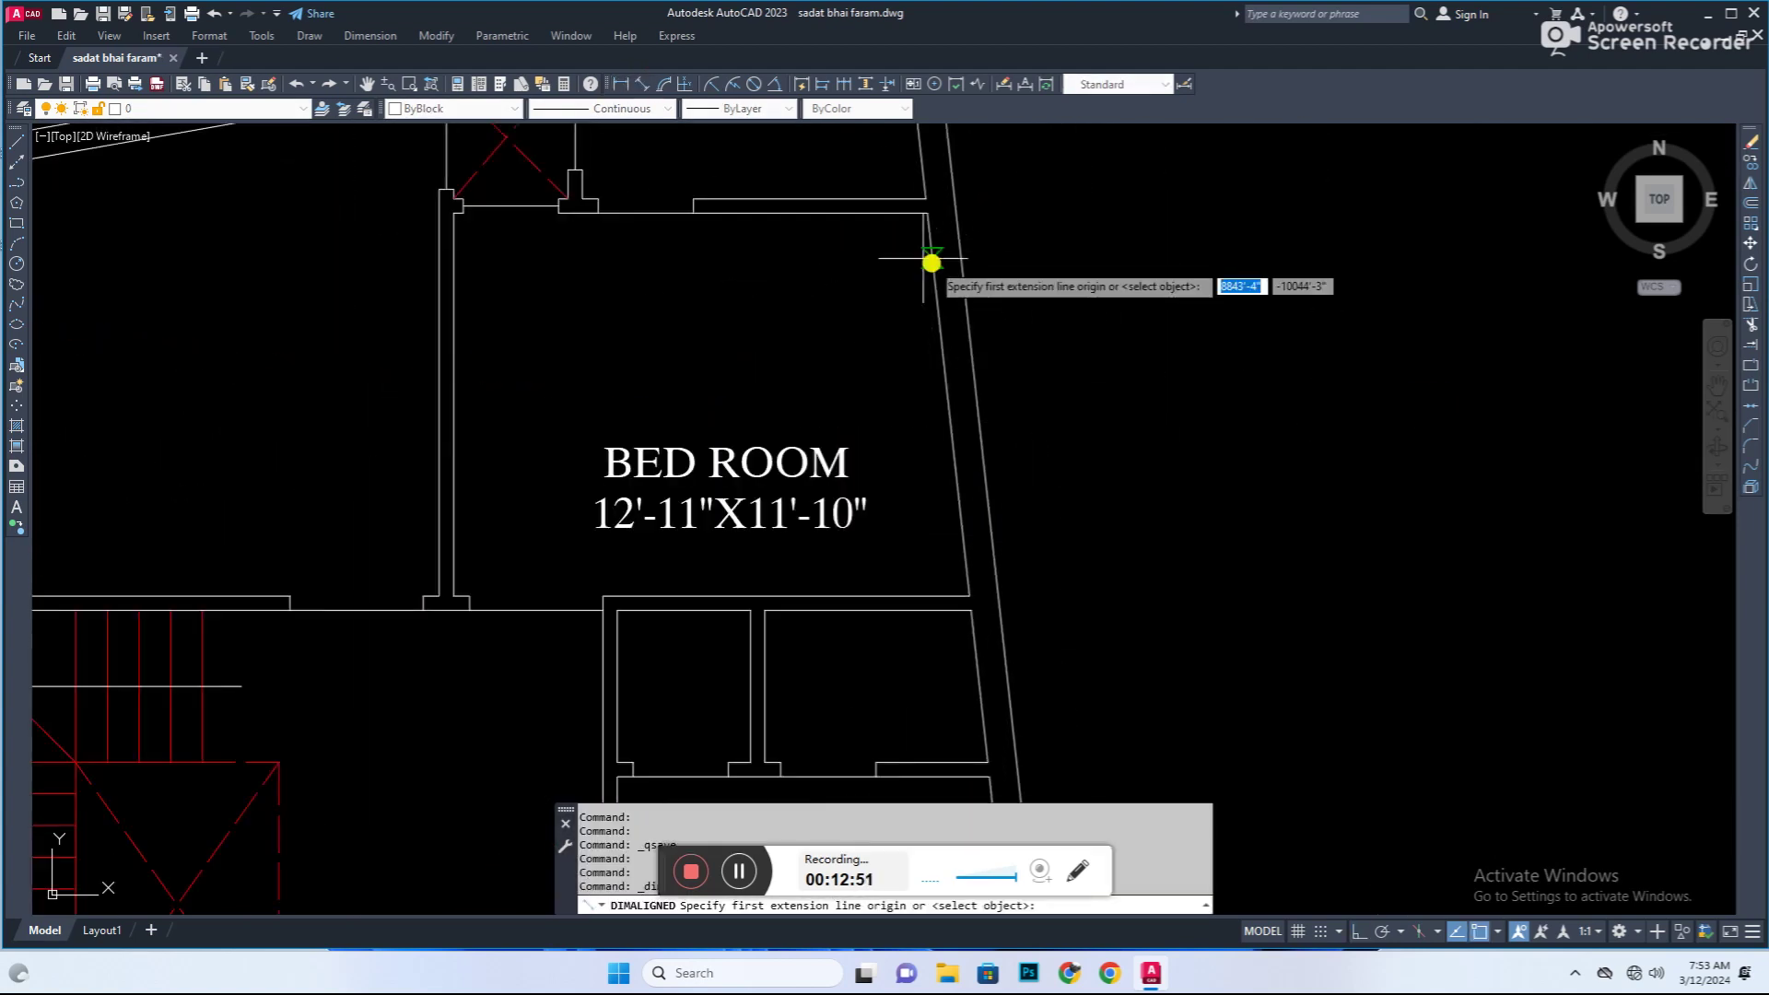
pyautogui.click(792, 358)
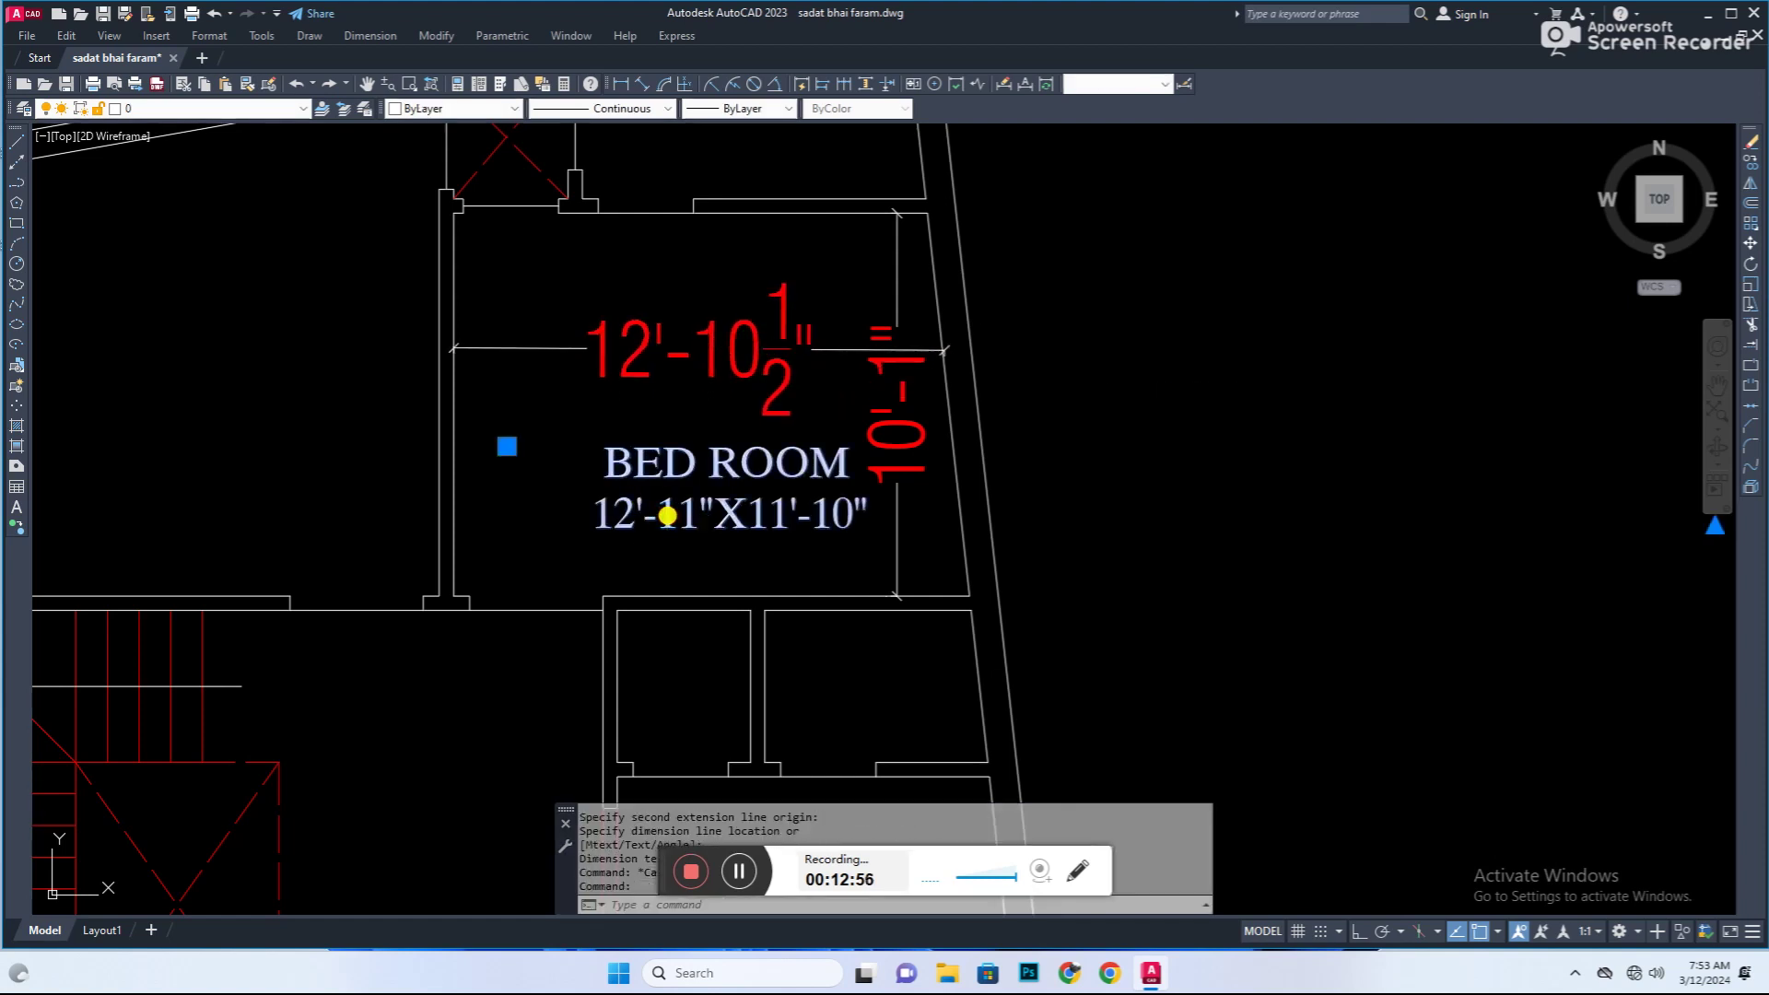
pyautogui.doubleClick(643, 513)
pyautogui.write('0')
pyautogui.press('BackSpace')
pyautogui.click(660, 727)
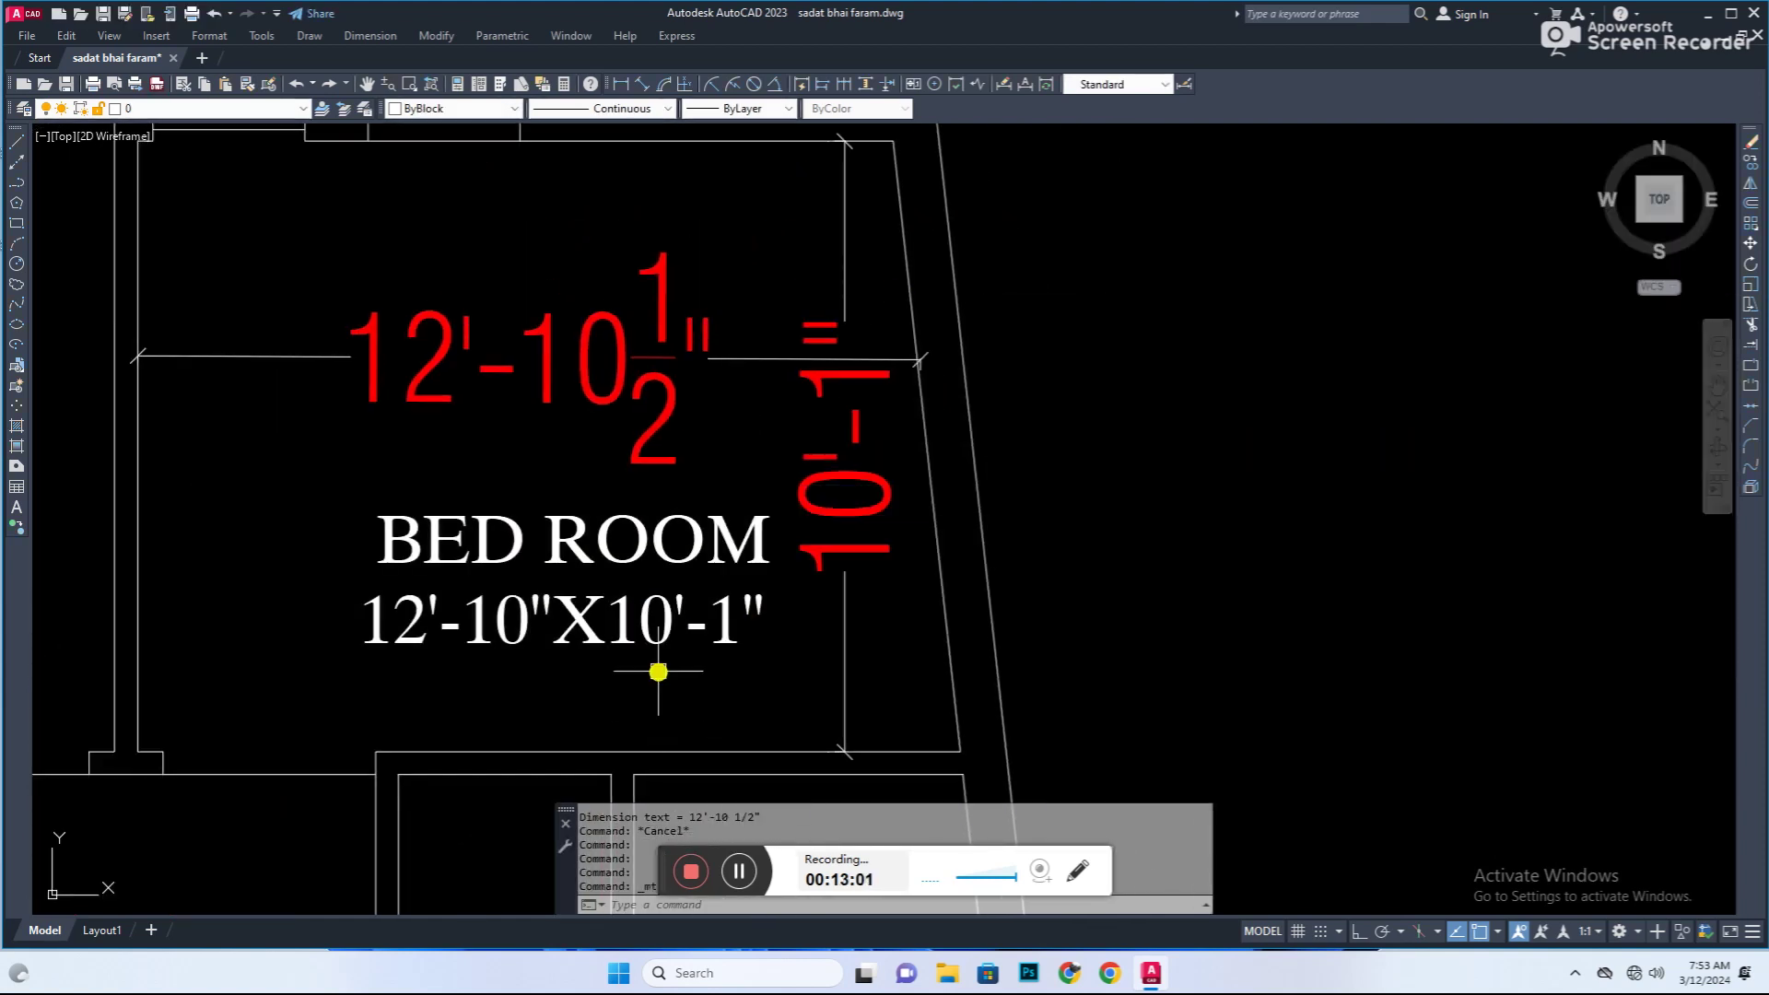
pyautogui.scroll(-5, 612, 576)
# Step: Copy the BED ROOM label into the left bedroom
pyautogui.doubleClick(612, 577)
pyautogui.click(661, 599)
pyautogui.write('co')
pyautogui.press('Return')
pyautogui.click(427, 652)
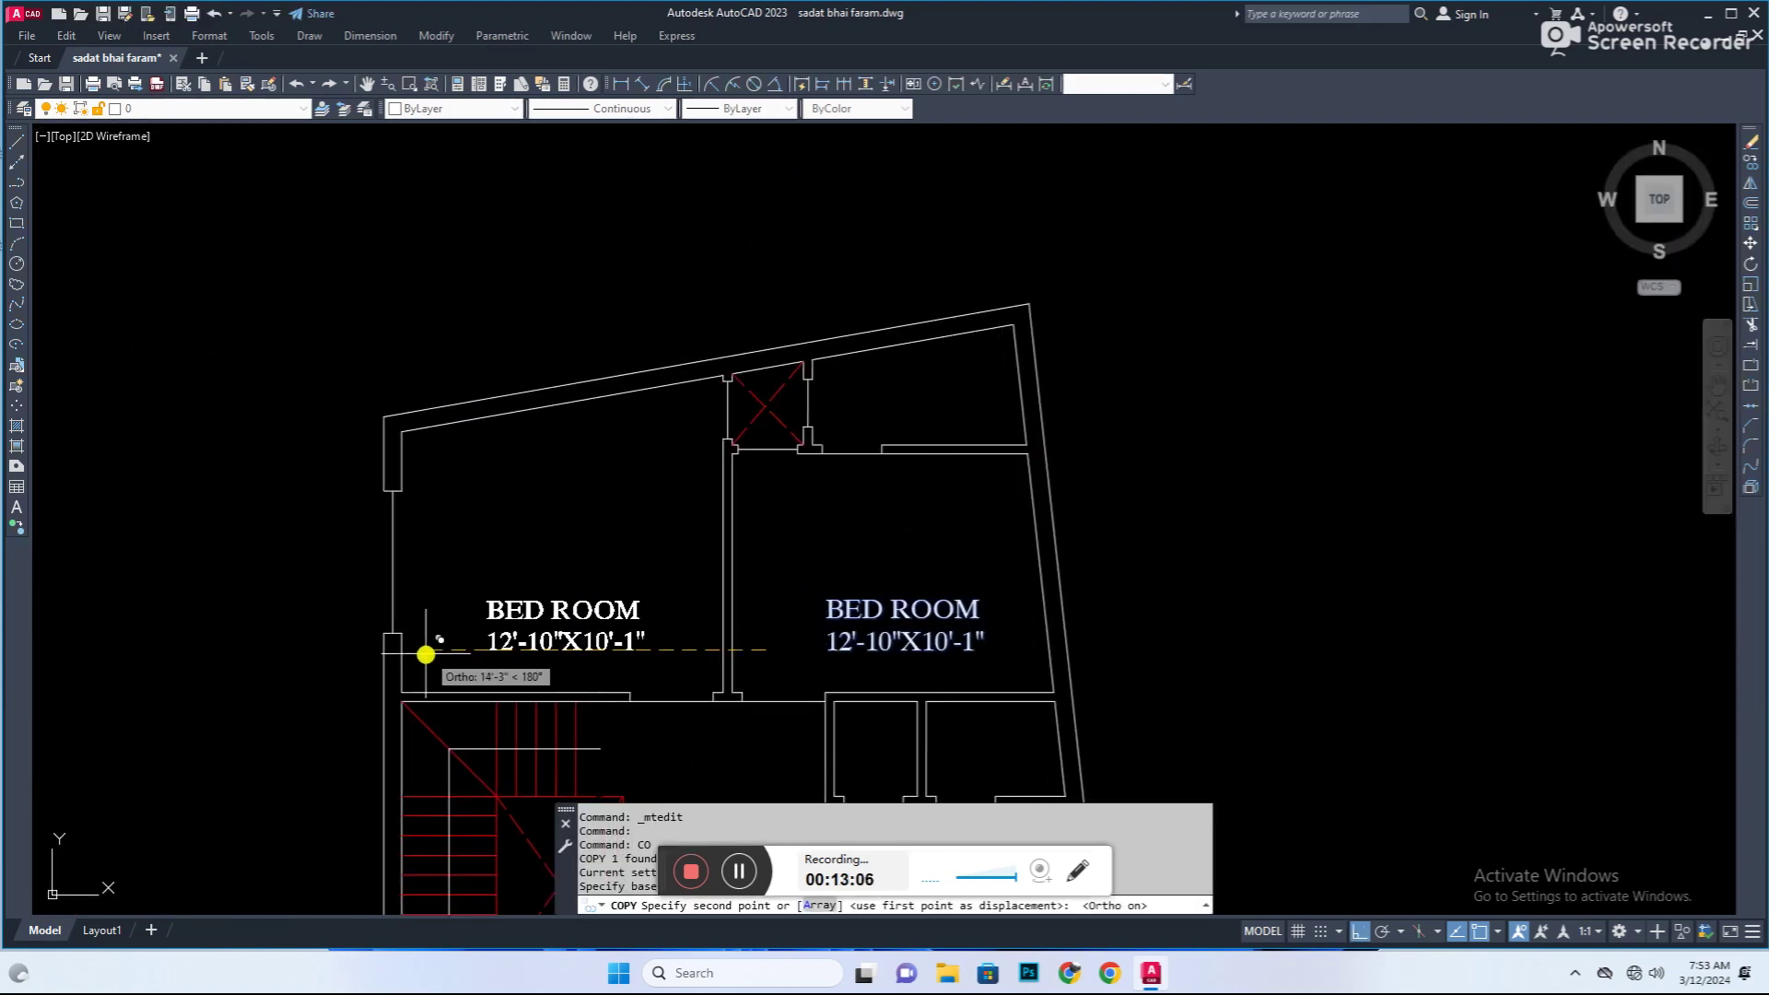
pyautogui.click(642, 83)
# Step: Dimension the left bedroom's walls, including the 13'-6 1/2" width
pyautogui.click(360, 402)
pyautogui.click(360, 693)
pyautogui.click(360, 587)
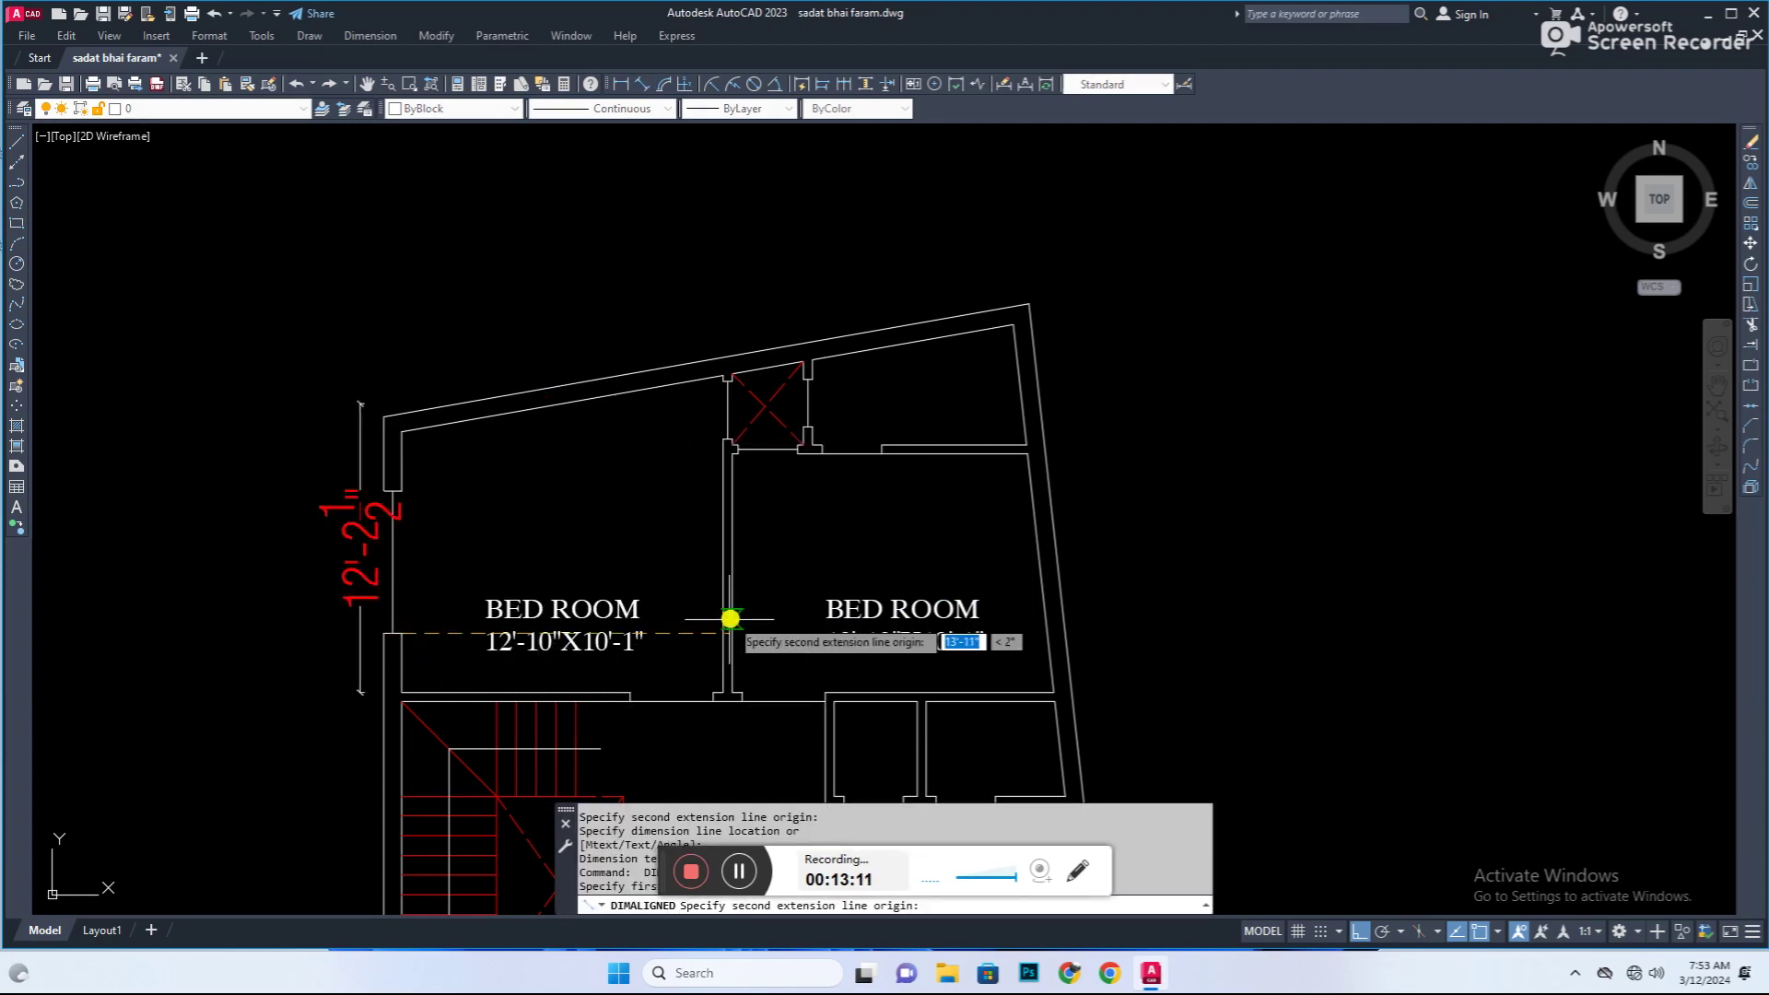
pyautogui.click(738, 610)
pyautogui.scroll(2, 473, 620)
pyautogui.scroll(4, 474, 632)
# Step: Update the left bedroom label's size figures and erase the measuring dimensions
pyautogui.doubleClick(474, 645)
pyautogui.moveTo(448, 650); pyautogui.dragTo(500, 649)
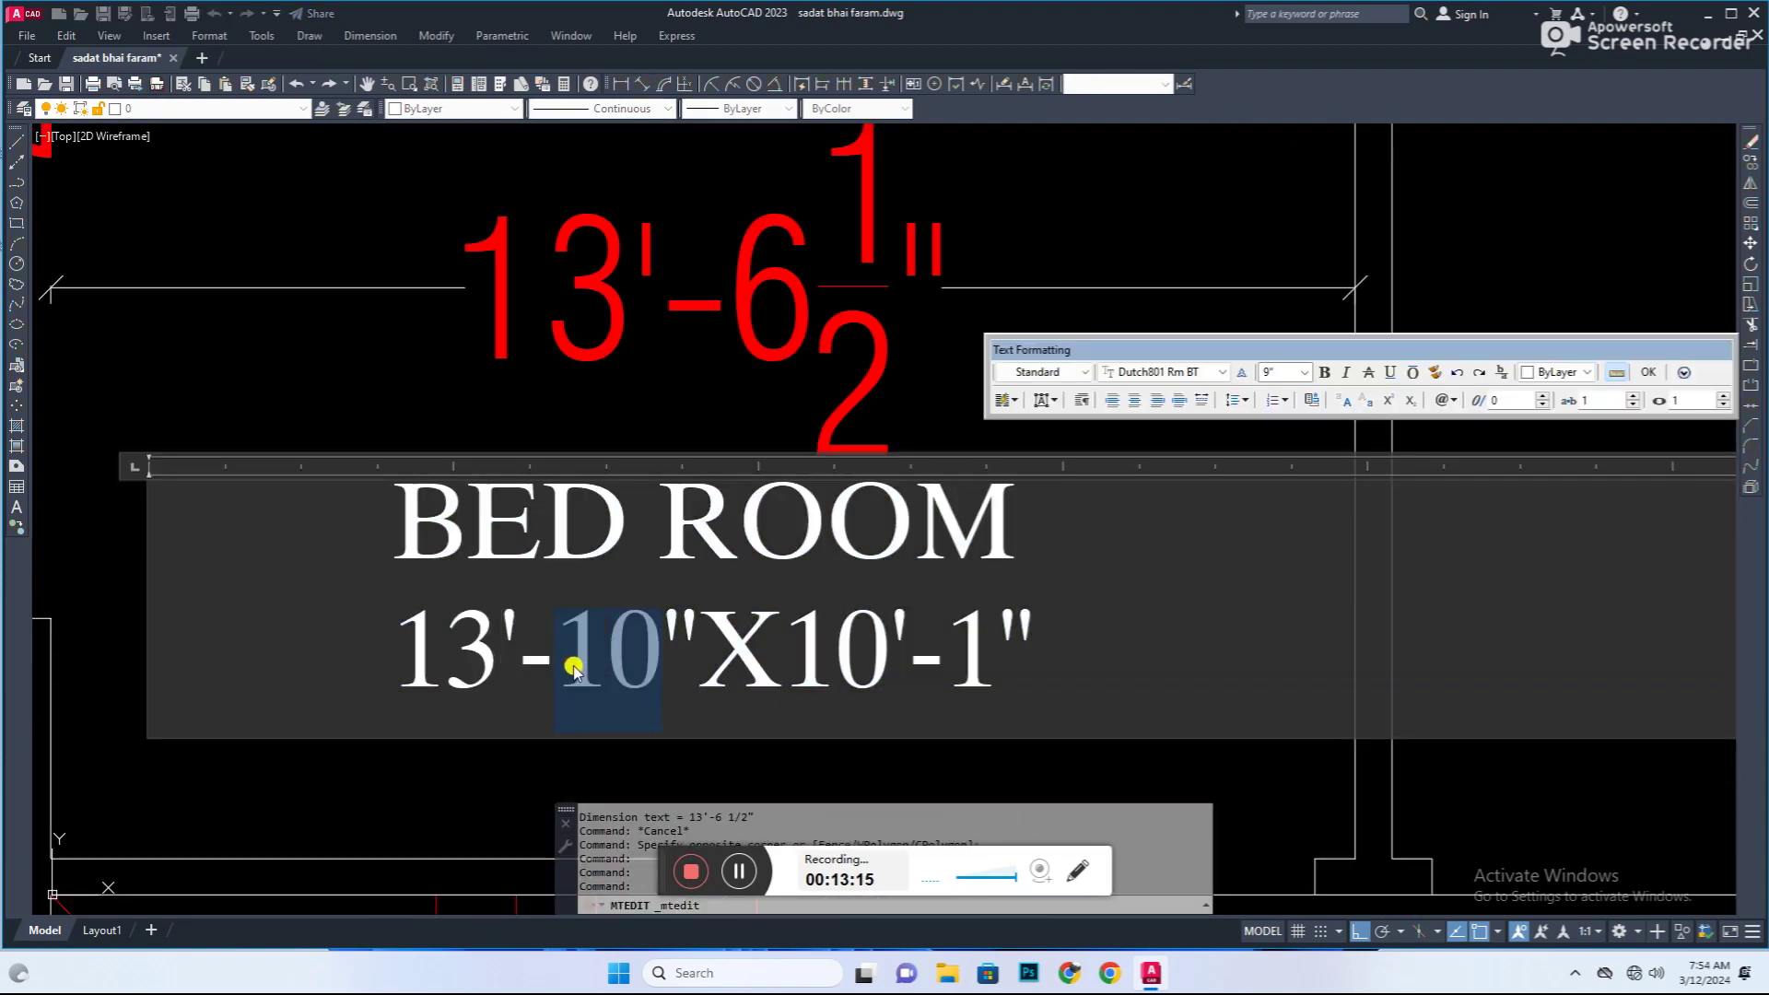
pyautogui.write('6')
pyautogui.scroll(-2, 779, 737)
pyautogui.write('2')
pyautogui.scroll(-3, 827, 754)
pyautogui.click(573, 435)
pyautogui.press('e')
pyautogui.press('Return')
pyautogui.click(426, 485)
pyautogui.press('e')
# Step: Copy the bedroom label into the drawing room
pyautogui.press('Return')
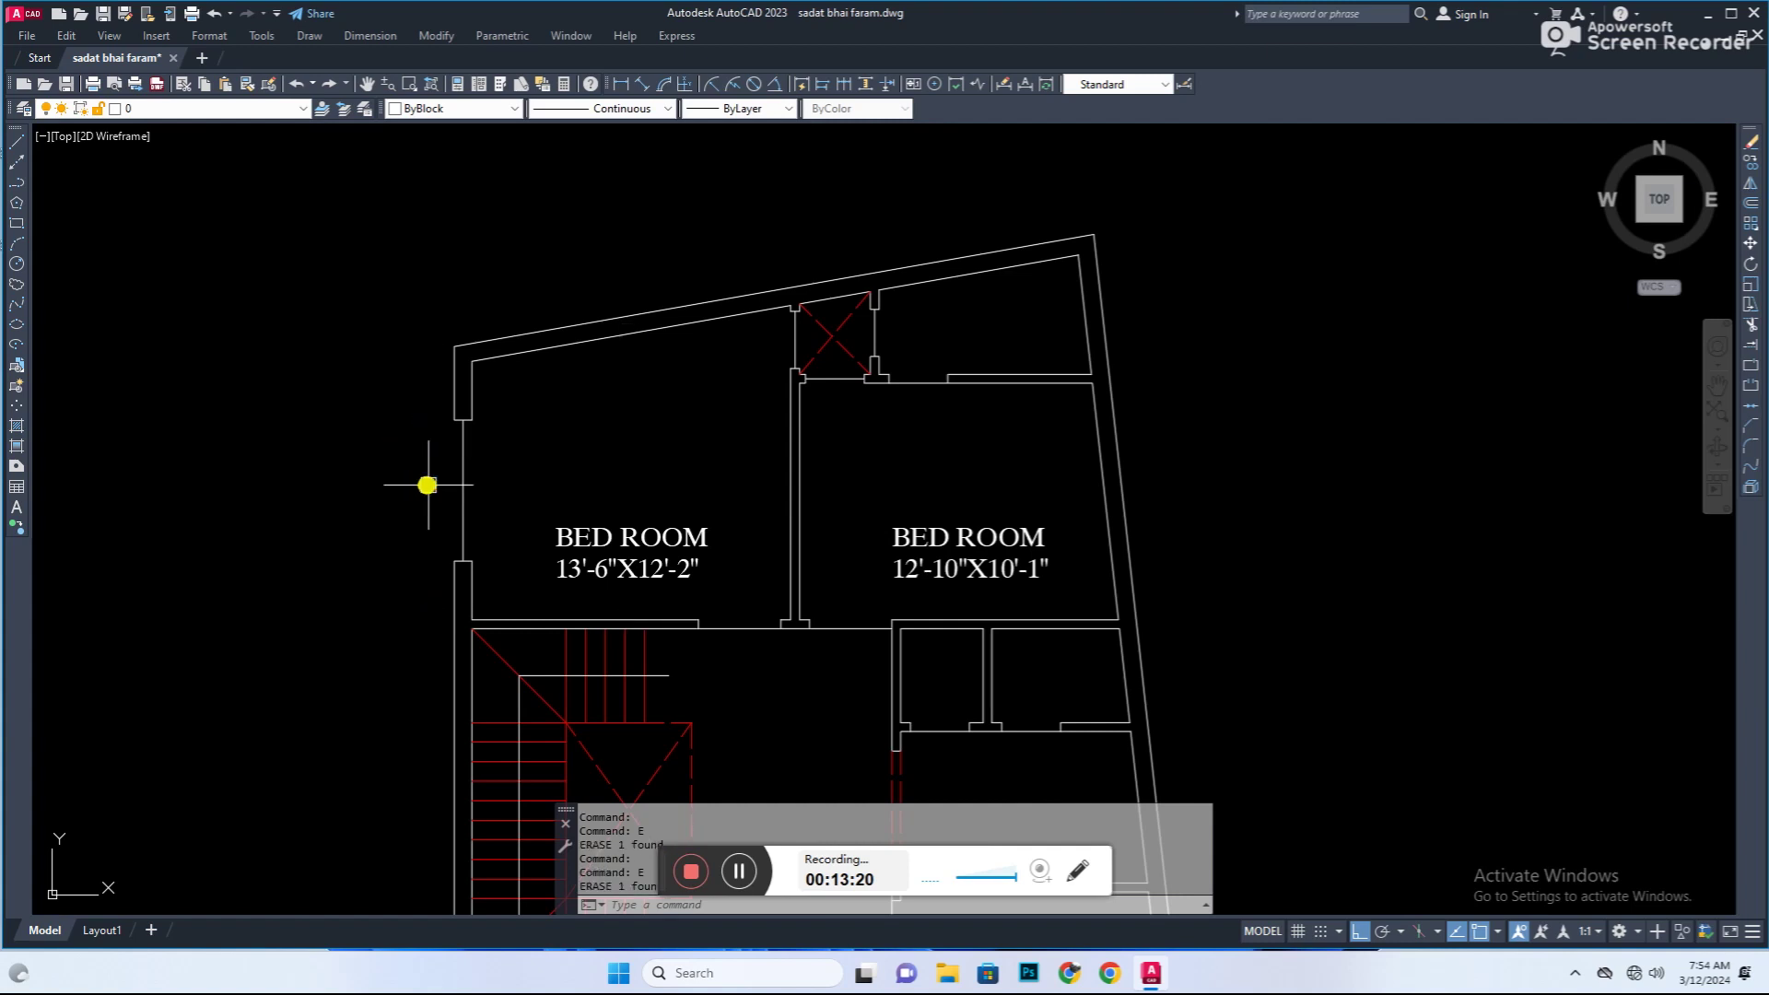
pyautogui.scroll(-2, 460, 496)
pyautogui.click(573, 447)
pyautogui.write('co')
pyautogui.press('Return')
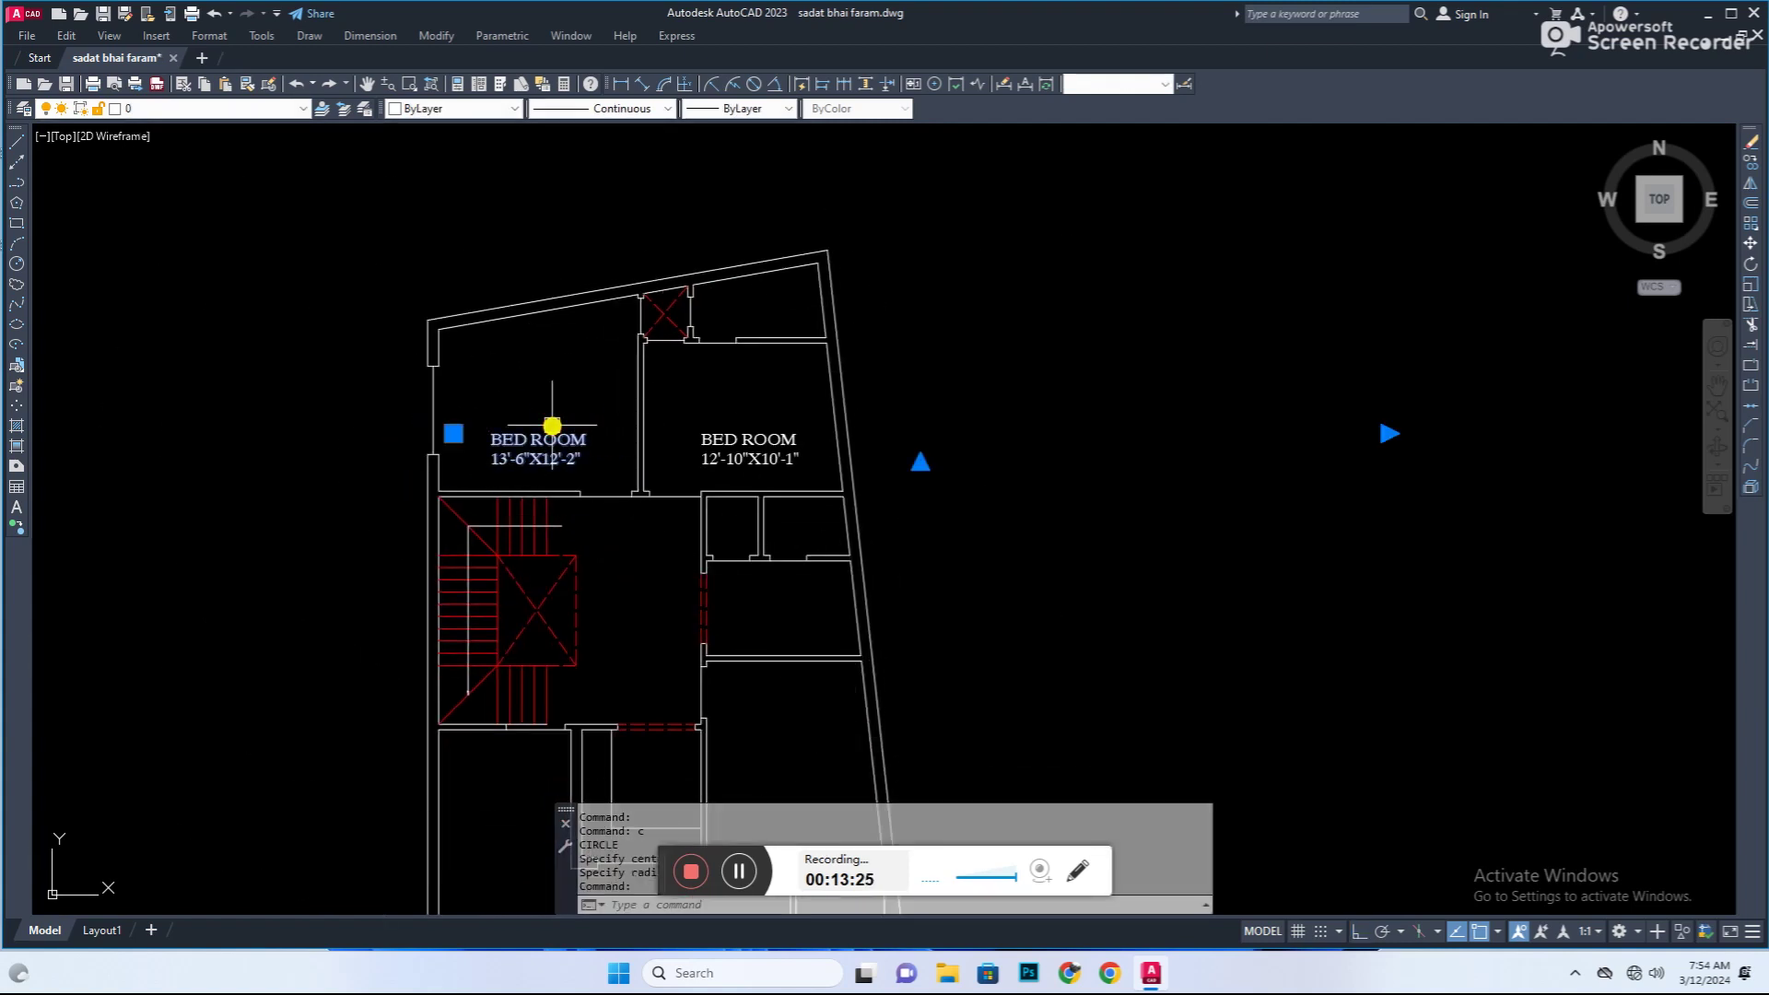
pyautogui.click(451, 431)
pyautogui.click(710, 434)
pyautogui.press('Escape')
# Step: Rename the copied label DRAWING ROOM and dimension the room at 11'-1"
pyautogui.scroll(4, 710, 434)
pyautogui.doubleClick(586, 533)
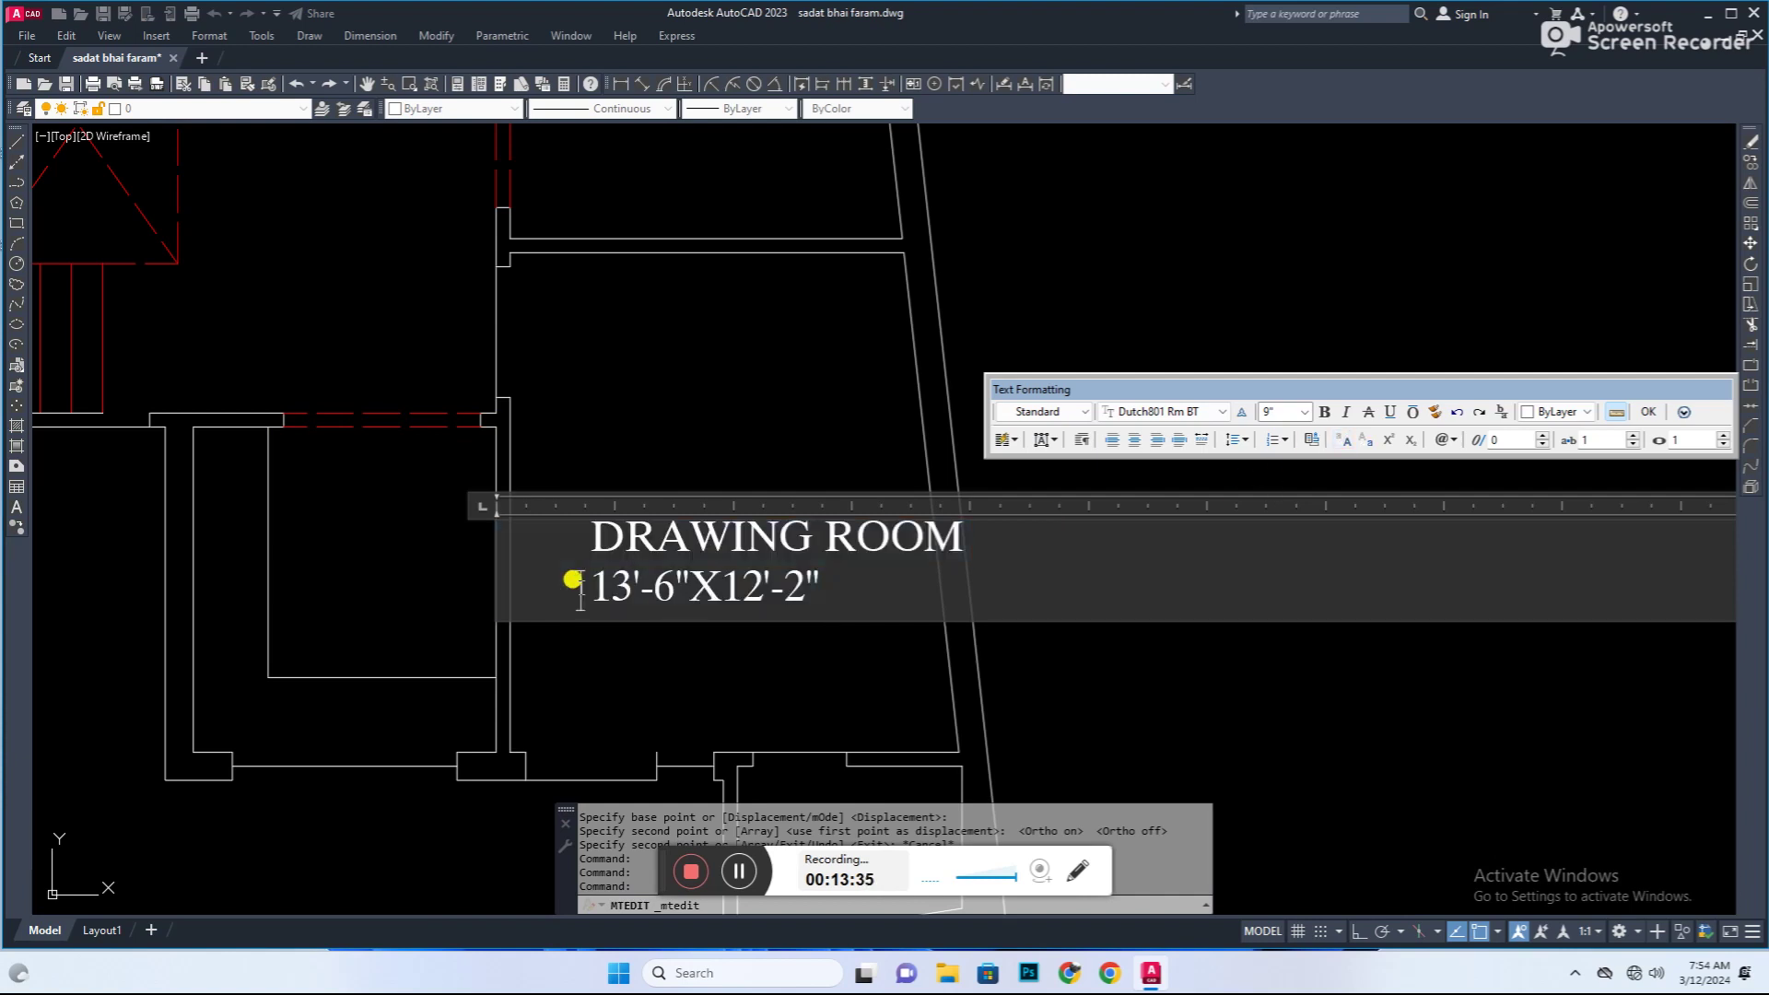
pyautogui.click(737, 660)
pyautogui.hotkey('ctrl', 's')
pyautogui.moveTo(738, 703); pyautogui.dragTo(710, 540, button='middle')
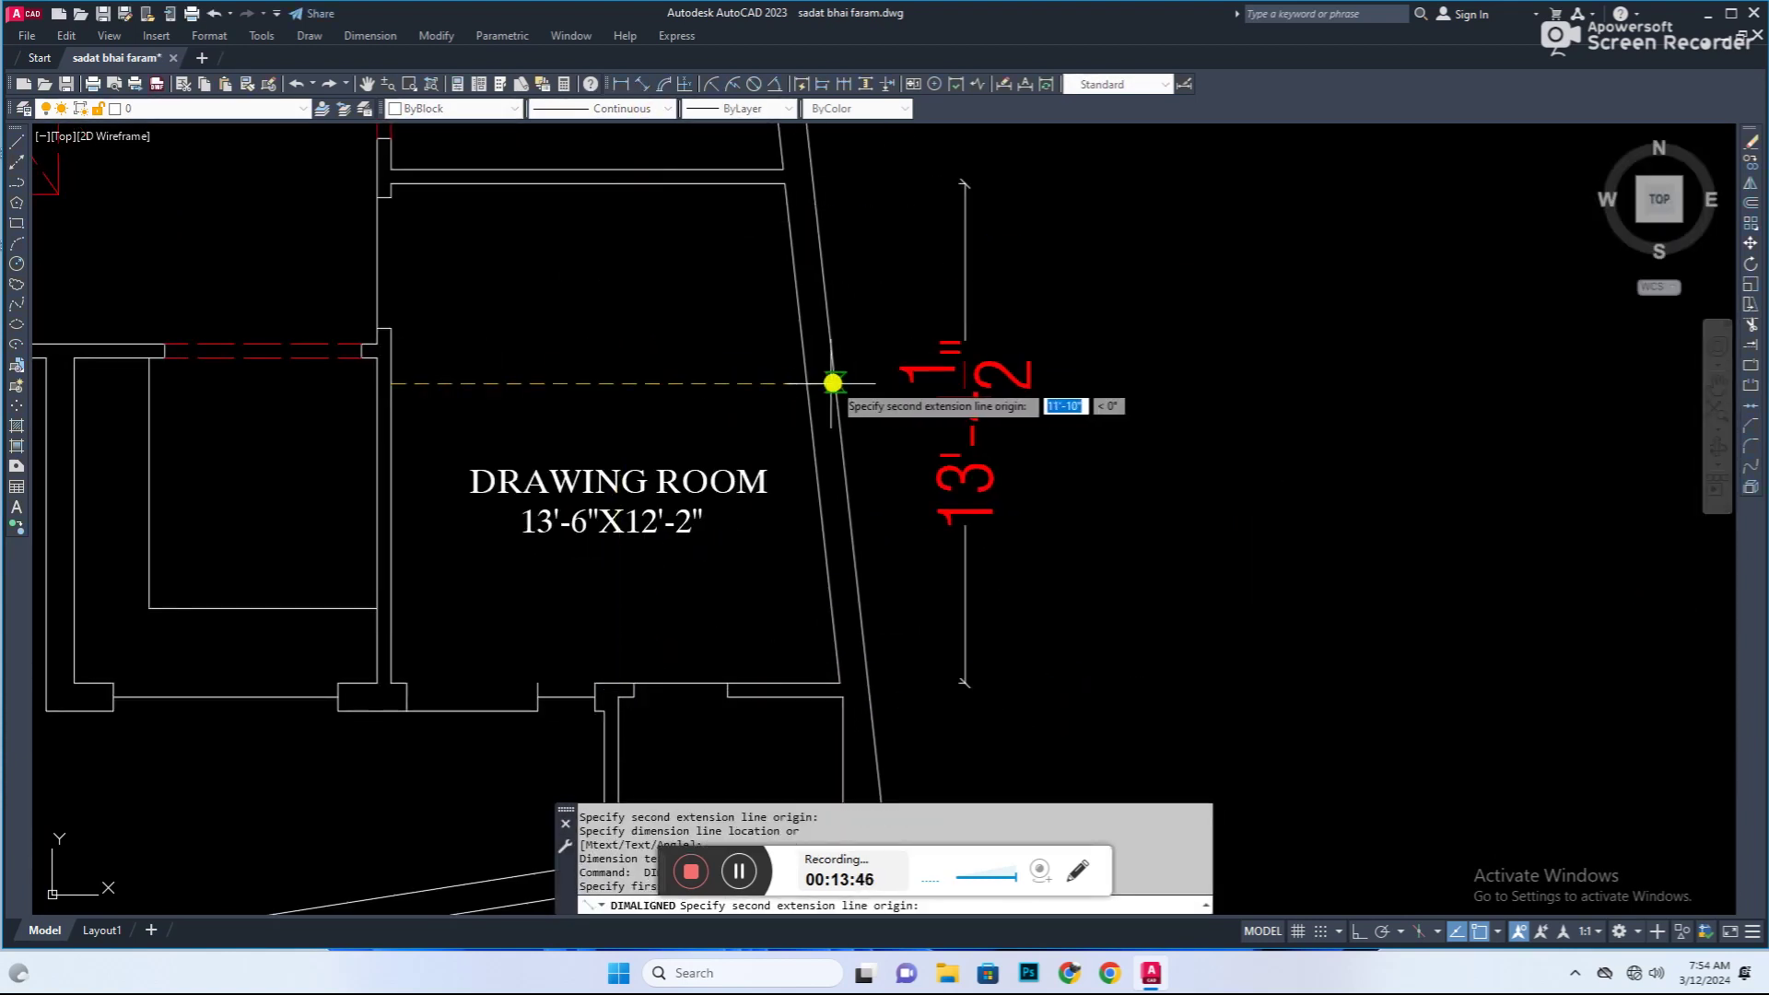
pyautogui.click(807, 340)
pyautogui.click(700, 340)
# Step: Enter the drawing room's 11' and 4 size figures and erase the dimension
pyautogui.doubleClick(518, 505)
pyautogui.write('11')
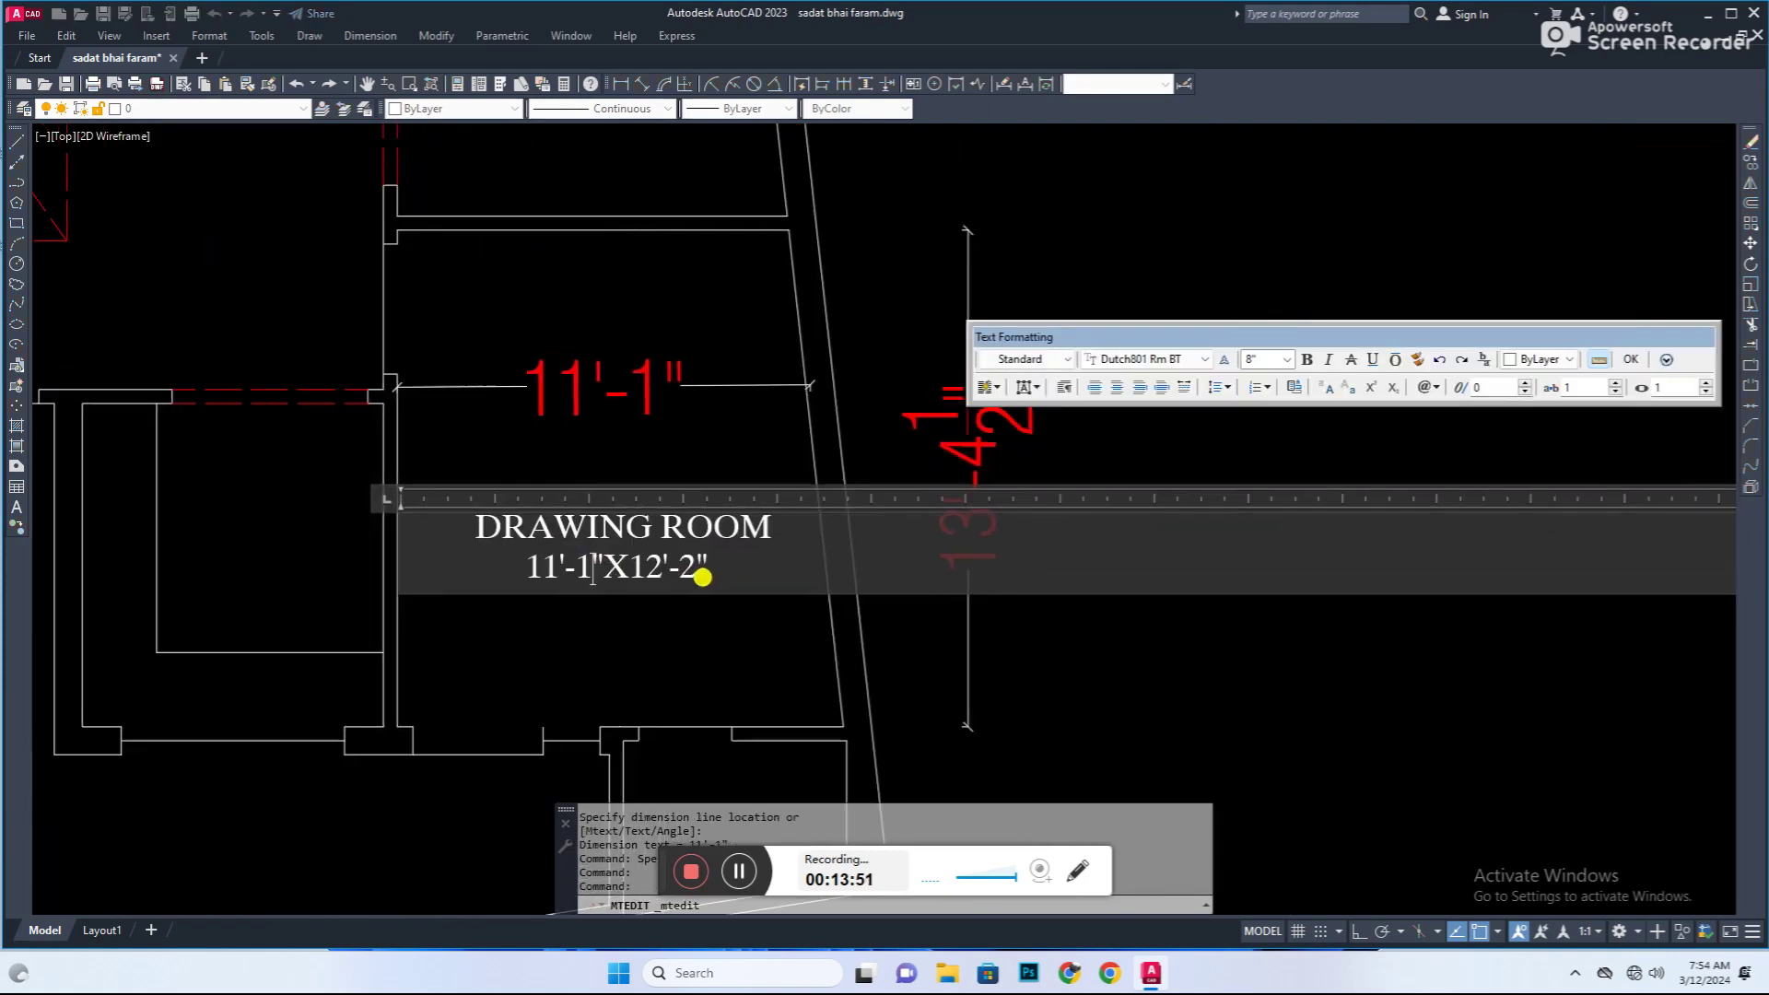
pyautogui.scroll(3, 612, 600)
pyautogui.write('3')
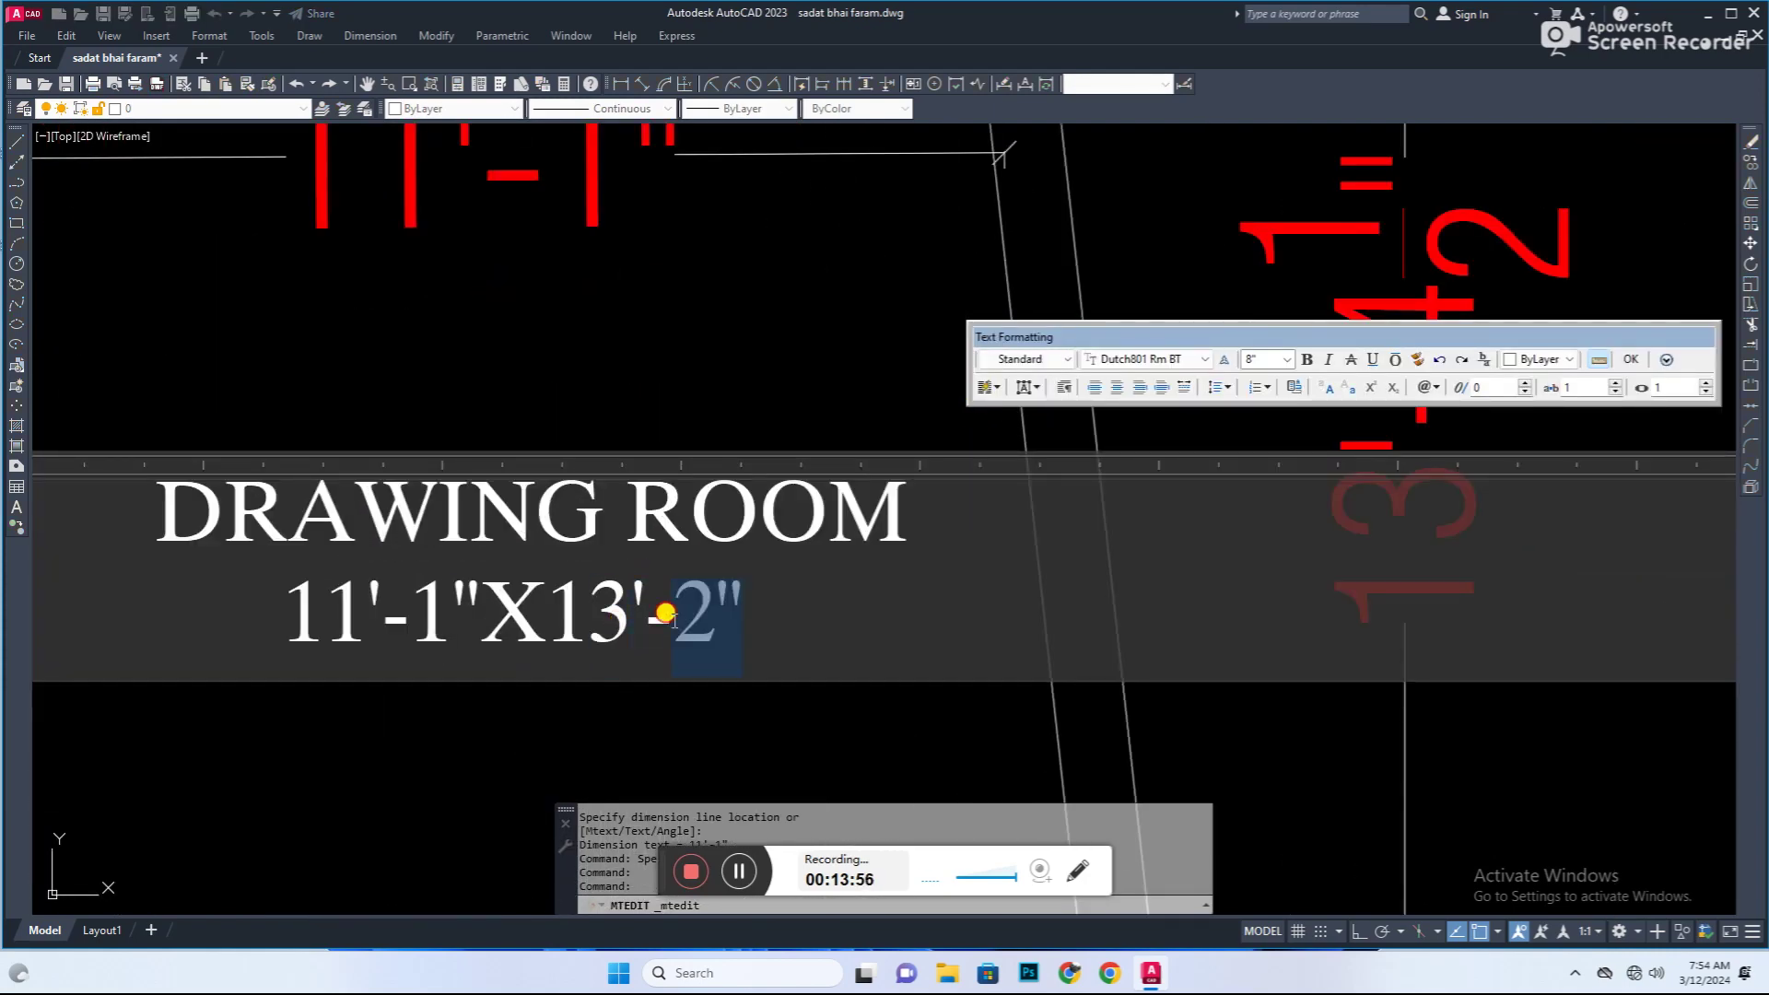
pyautogui.write('4')
pyautogui.scroll(-5, 644, 489)
pyautogui.press('e')
pyautogui.press('Return')
# Step: Copy the room label into the kitchen and rename it KITCHEN
pyautogui.scroll(-3, 758, 525)
pyautogui.write('co')
pyautogui.press('Return')
pyautogui.scroll(3, 553, 658)
pyautogui.scroll(3, 763, 632)
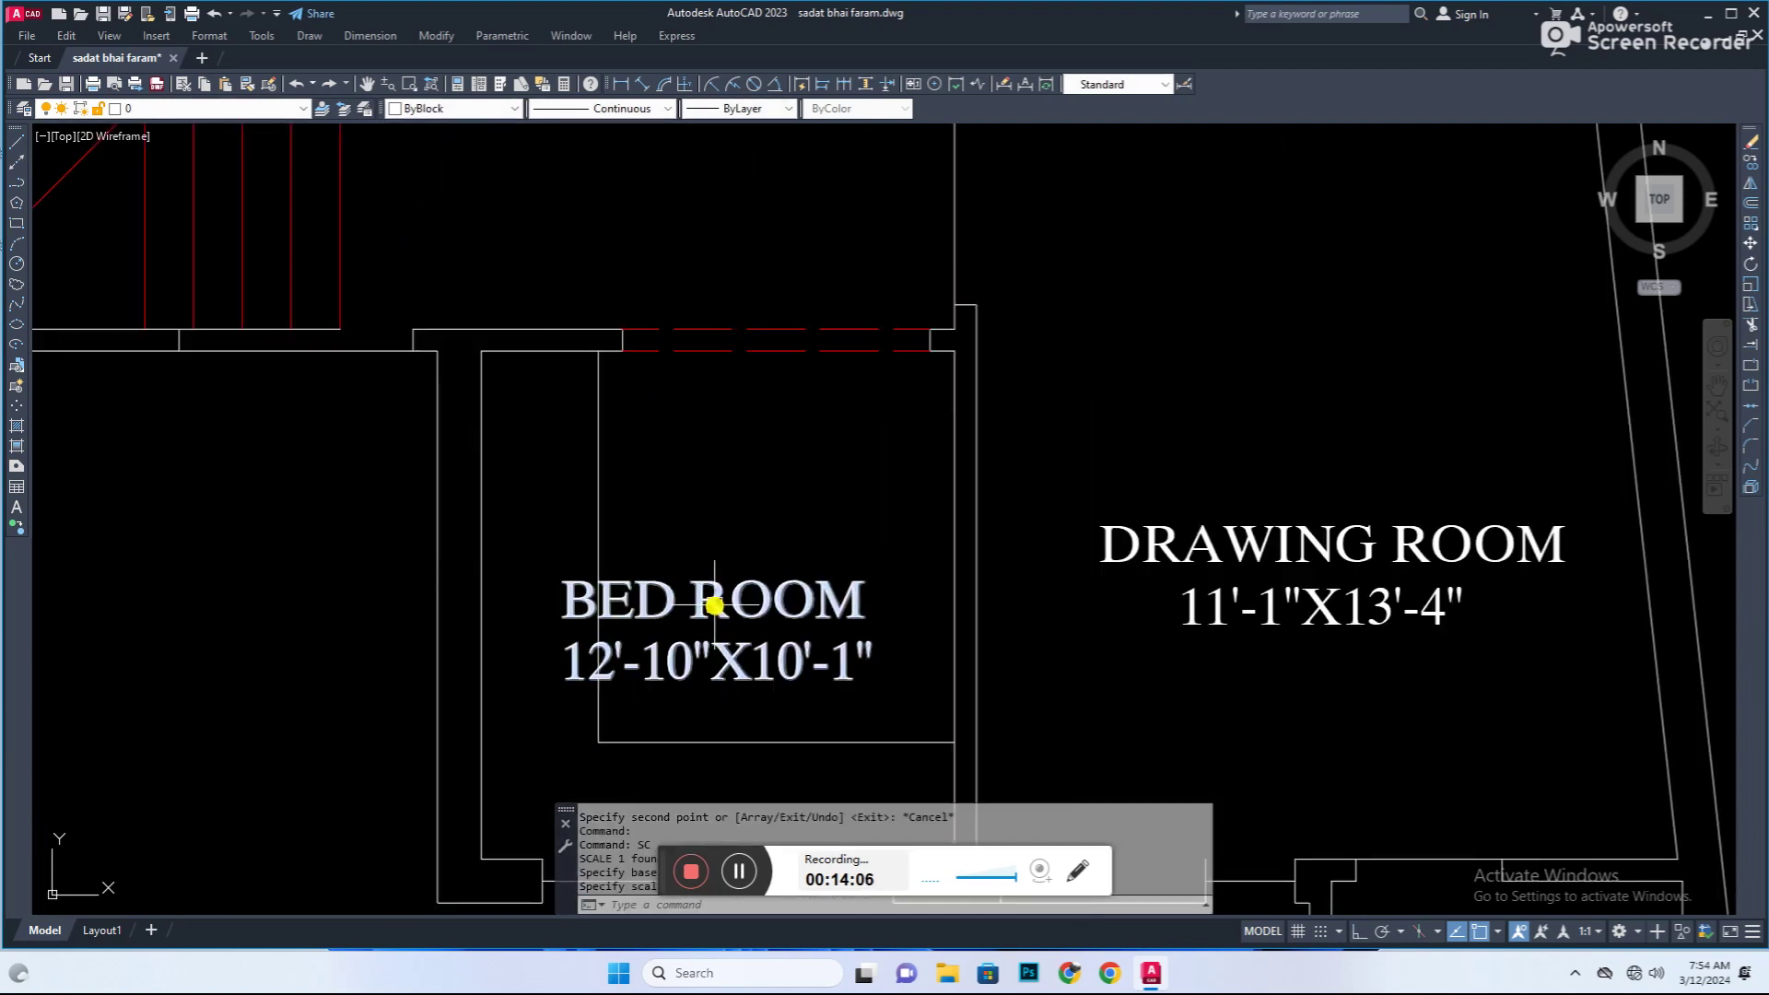
pyautogui.doubleClick(711, 603)
pyautogui.moveTo(862, 601); pyautogui.dragTo(587, 602)
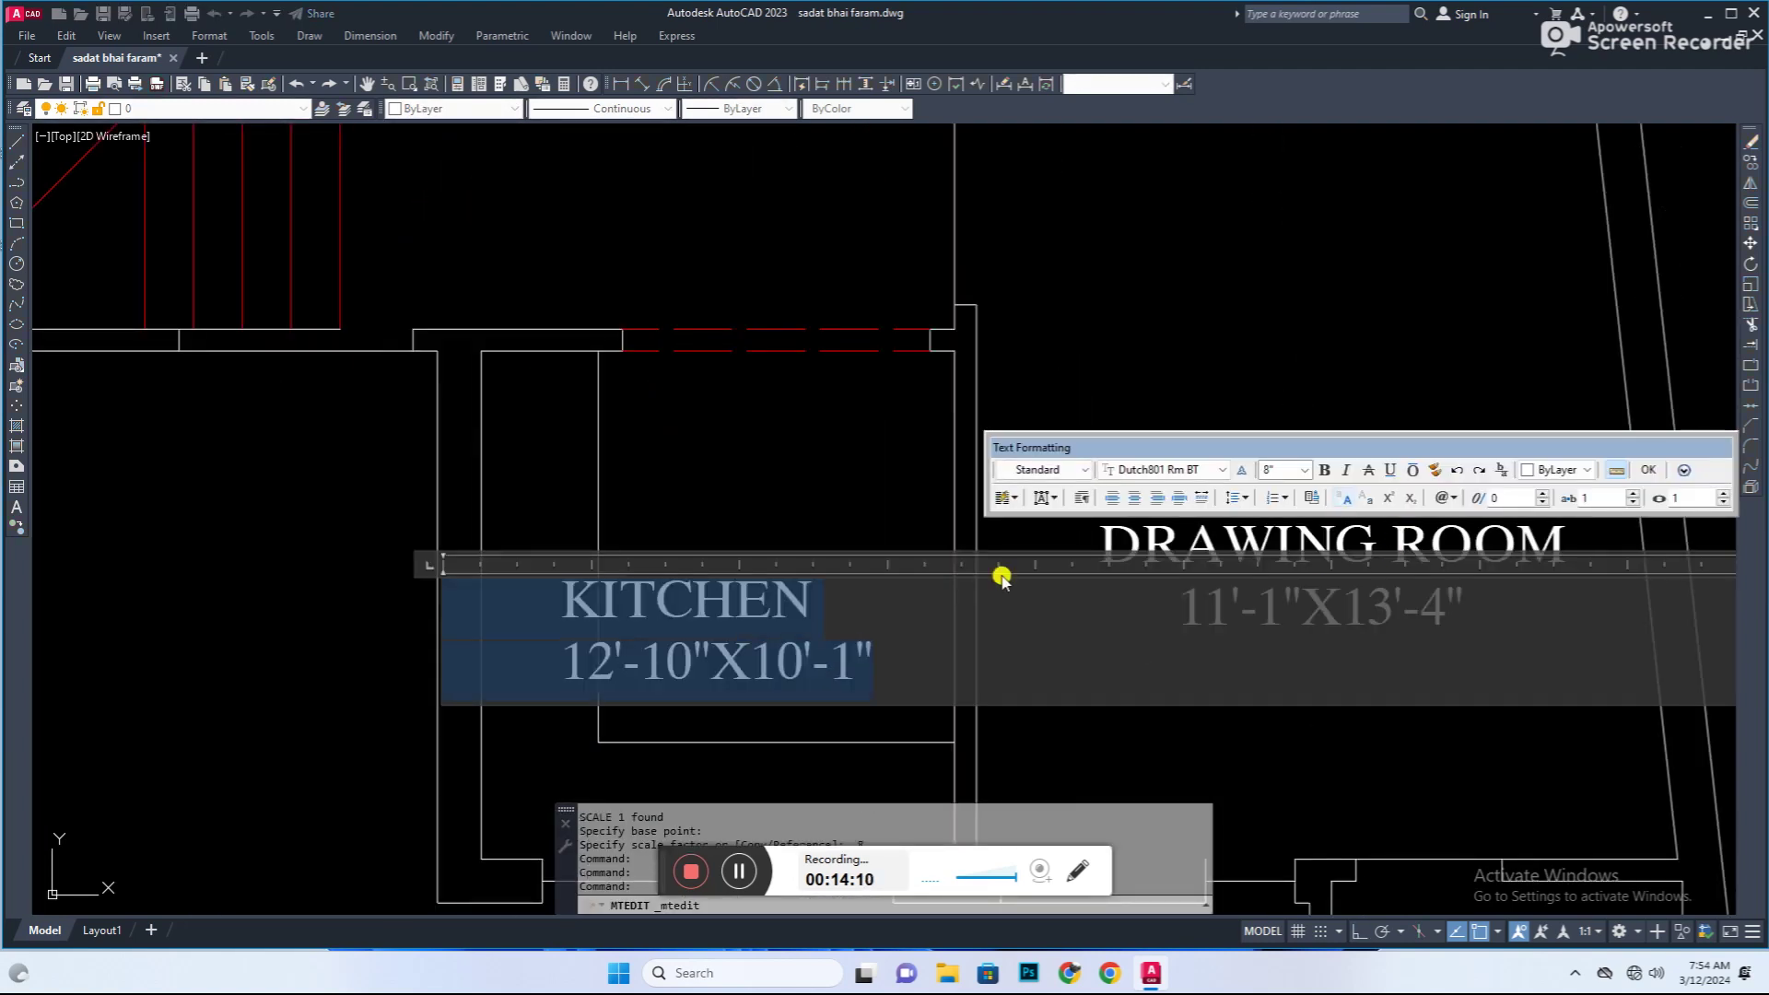
pyautogui.click(176, 698)
# Step: Dimension the kitchen and set its label size to 8'-1"X8'-8"
pyautogui.write('dal')
pyautogui.press('Return')
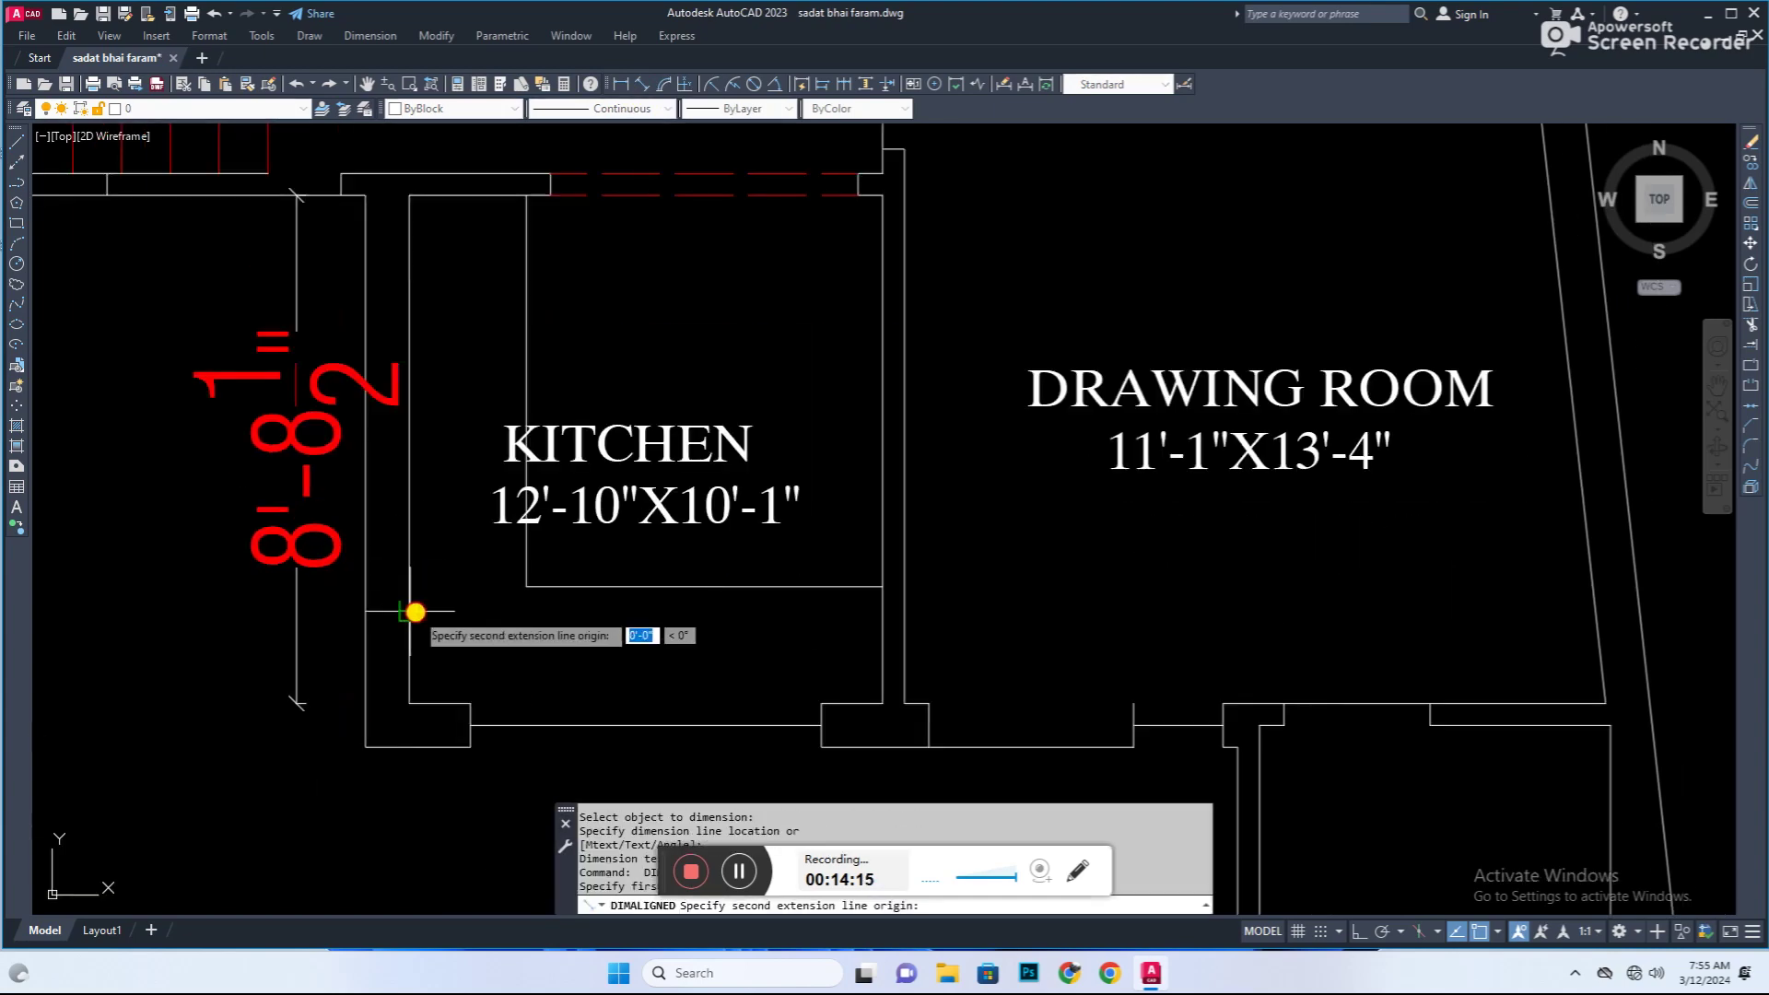
pyautogui.click(864, 631)
pyautogui.doubleClick(632, 498)
pyautogui.write('8')
pyautogui.press('BackSpace')
pyautogui.moveTo(796, 562); pyautogui.dragTo(727, 582)
pyautogui.write('8')
pyautogui.scroll(-5, 553, 488)
pyautogui.click(521, 543)
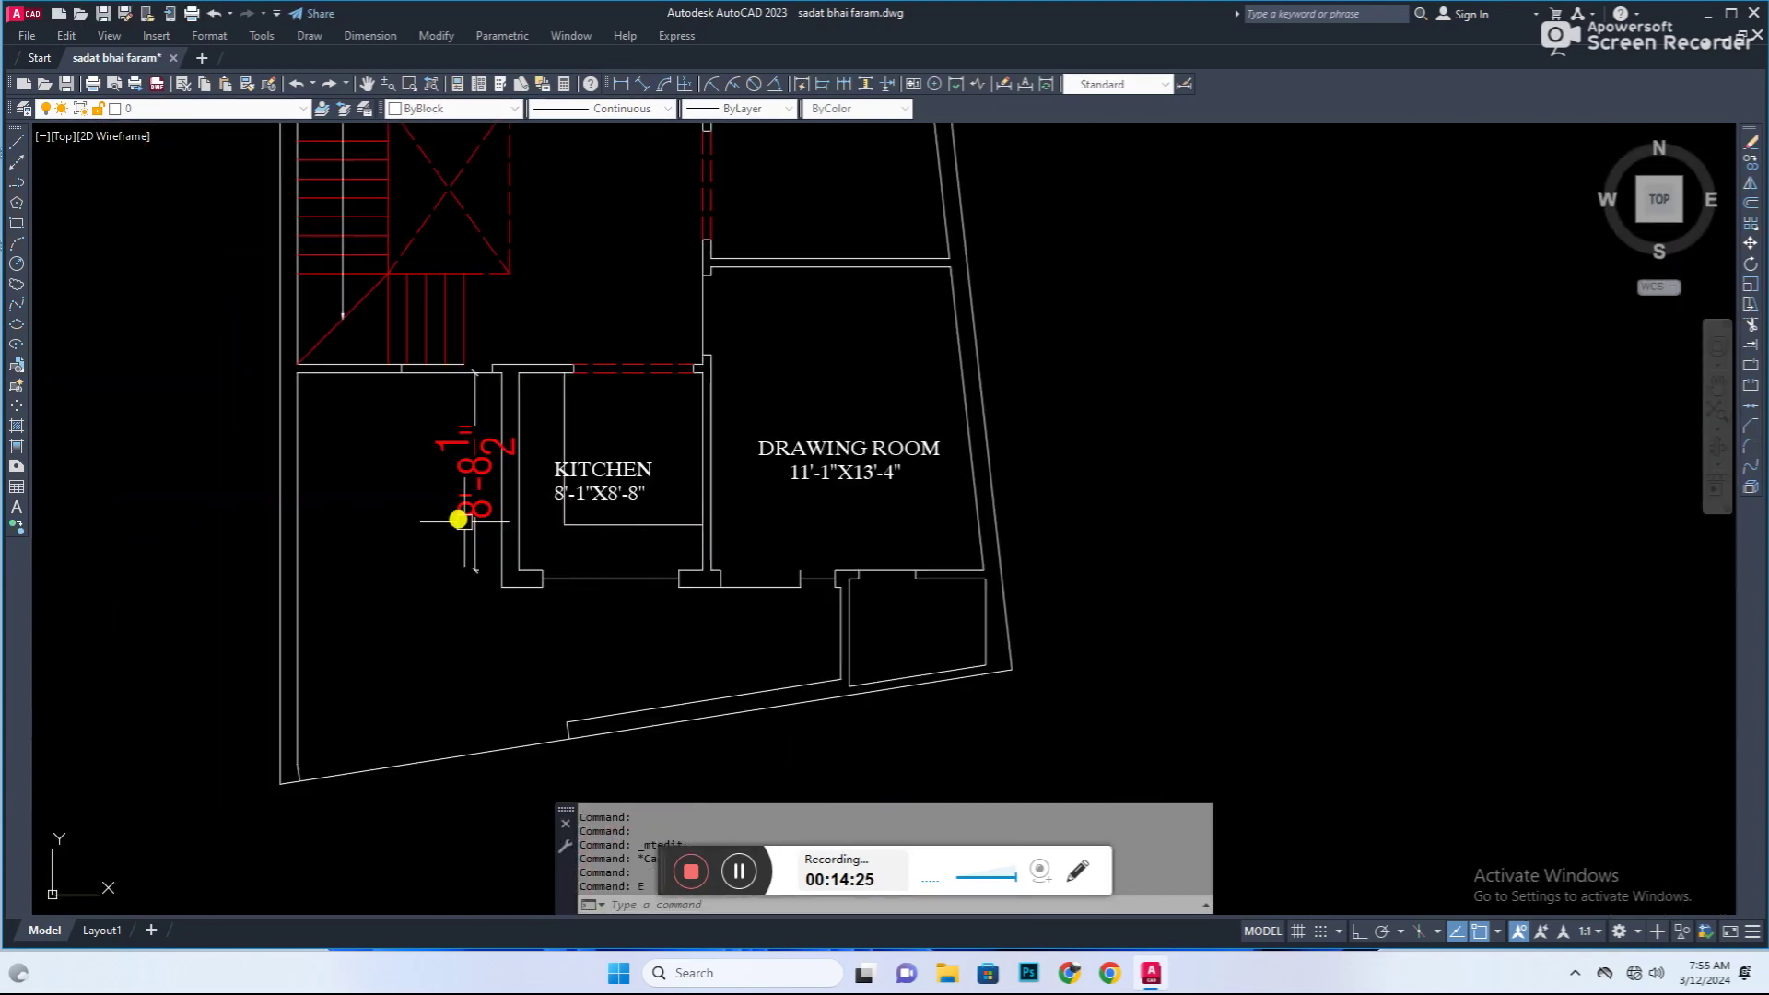
pyautogui.press('Escape')
# Step: Copy the kitchen label into the lawn area for a lawn label
pyautogui.scroll(4, 609, 495)
pyautogui.write('co')
pyautogui.press('Return')
pyautogui.click(659, 497)
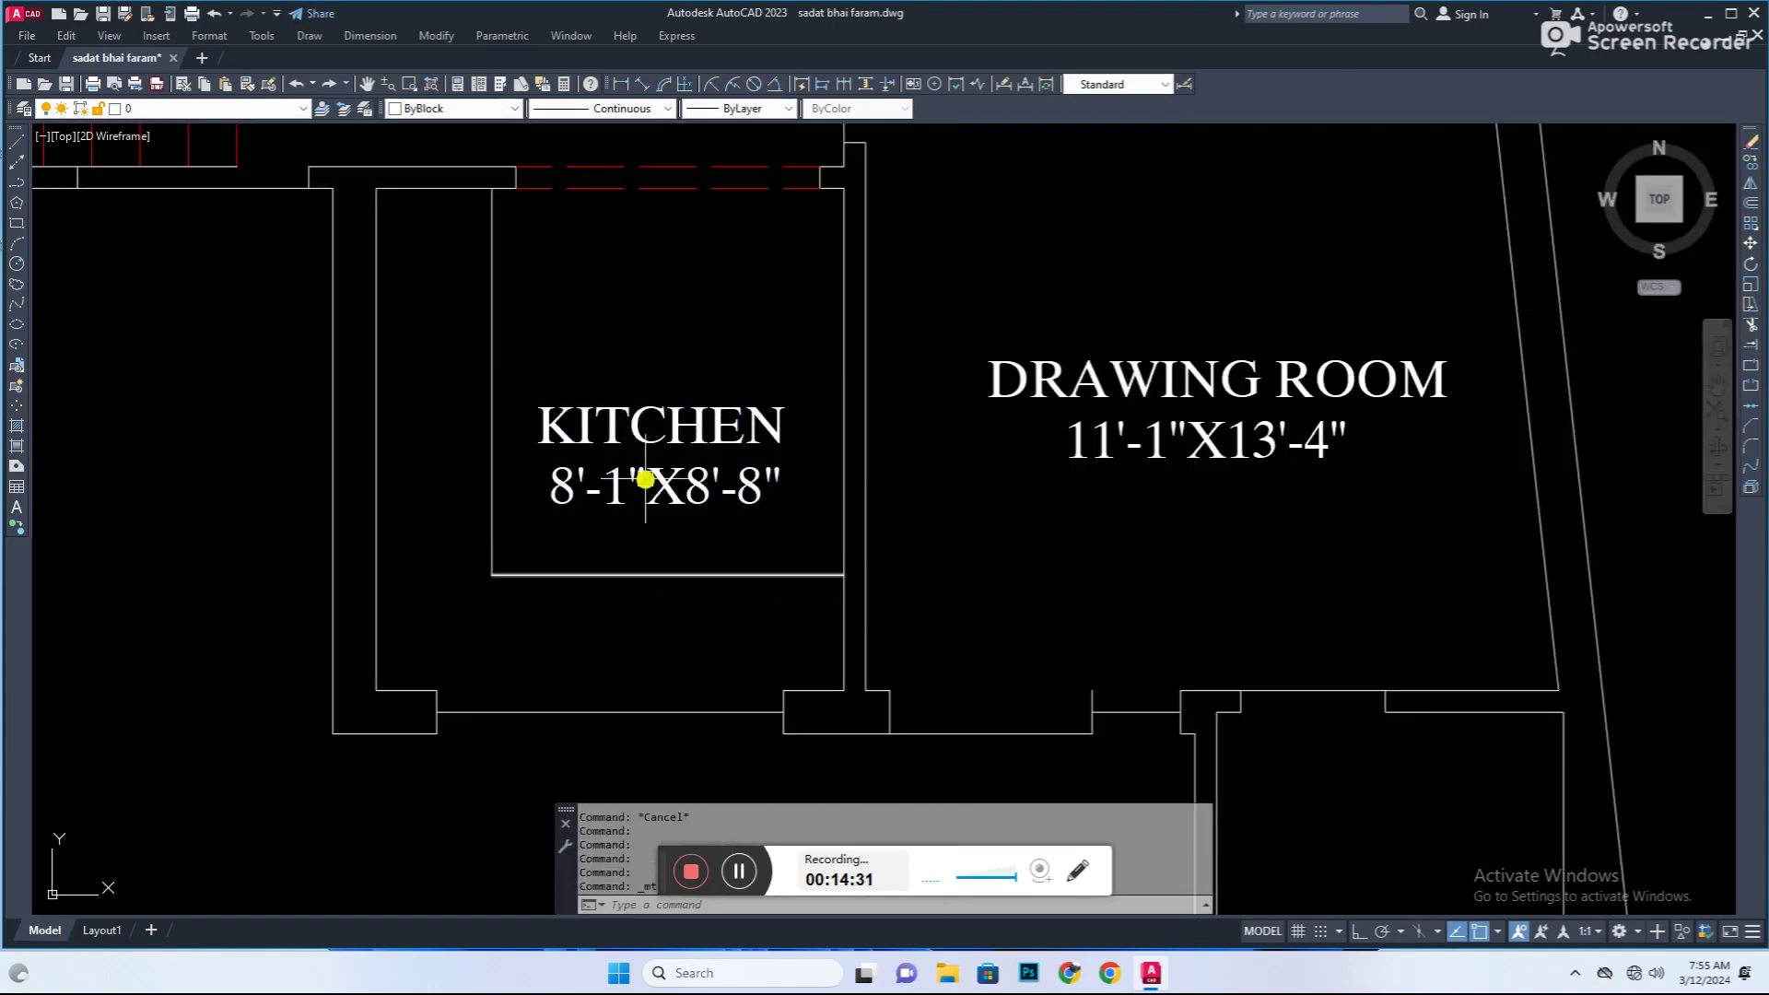
pyautogui.click(513, 517)
pyautogui.doubleClick(513, 516)
# Step: Make the copied label read LAWN in uppercase and scale it larger
pyautogui.write('lawn')
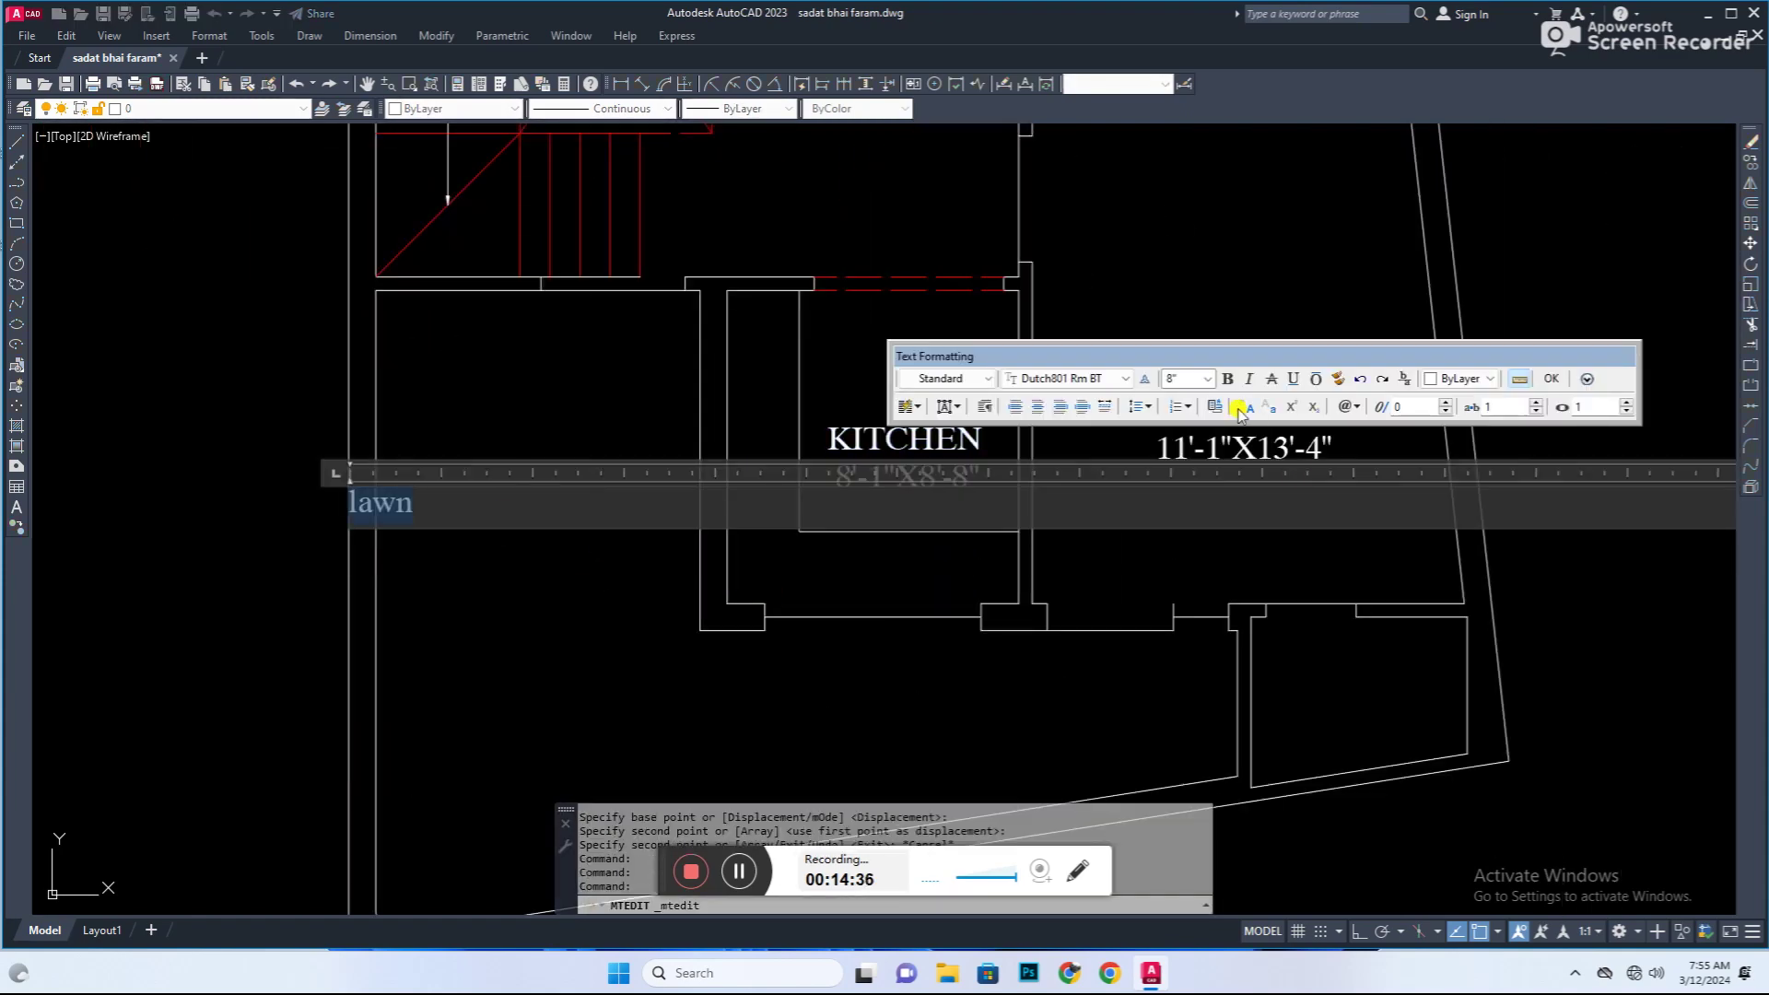
pyautogui.click(1239, 412)
pyautogui.click(473, 579)
pyautogui.write('sc')
pyautogui.press('Return')
pyautogui.click(615, 608)
pyautogui.press('Escape')
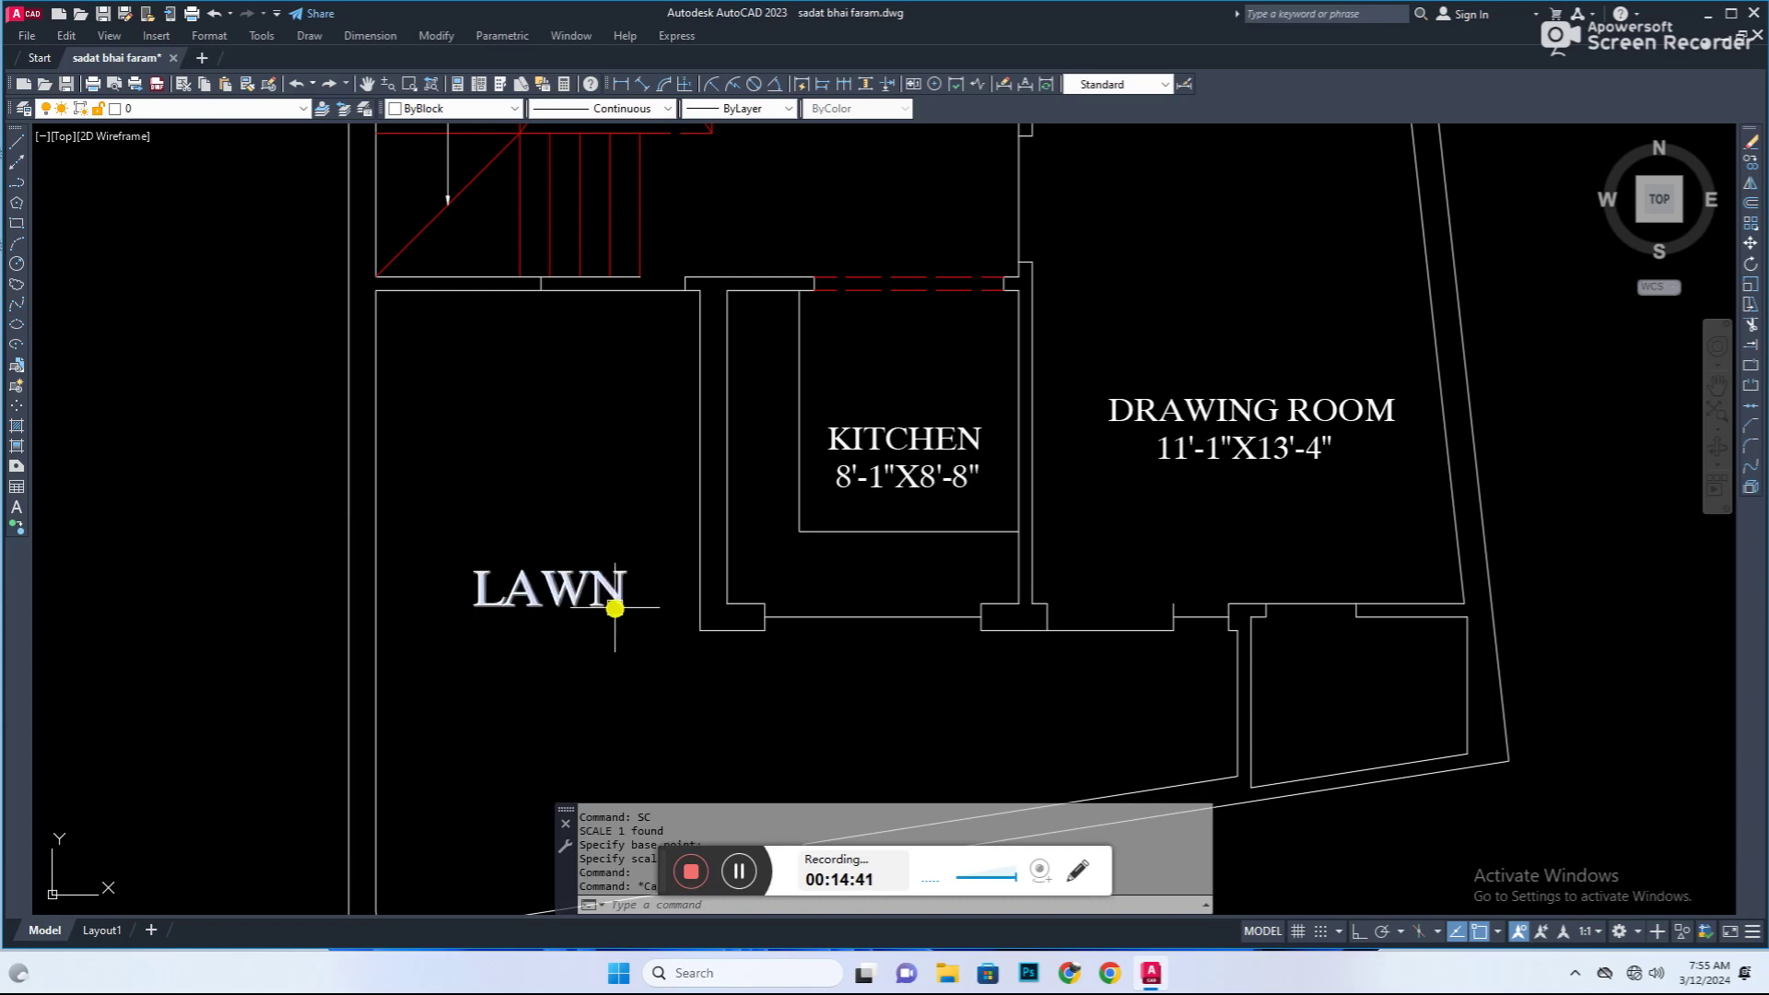
# Step: Reposition the KITCHEN label and save the drawing
pyautogui.click(962, 468)
pyautogui.write('m')
pyautogui.press('Return')
pyautogui.click(900, 473)
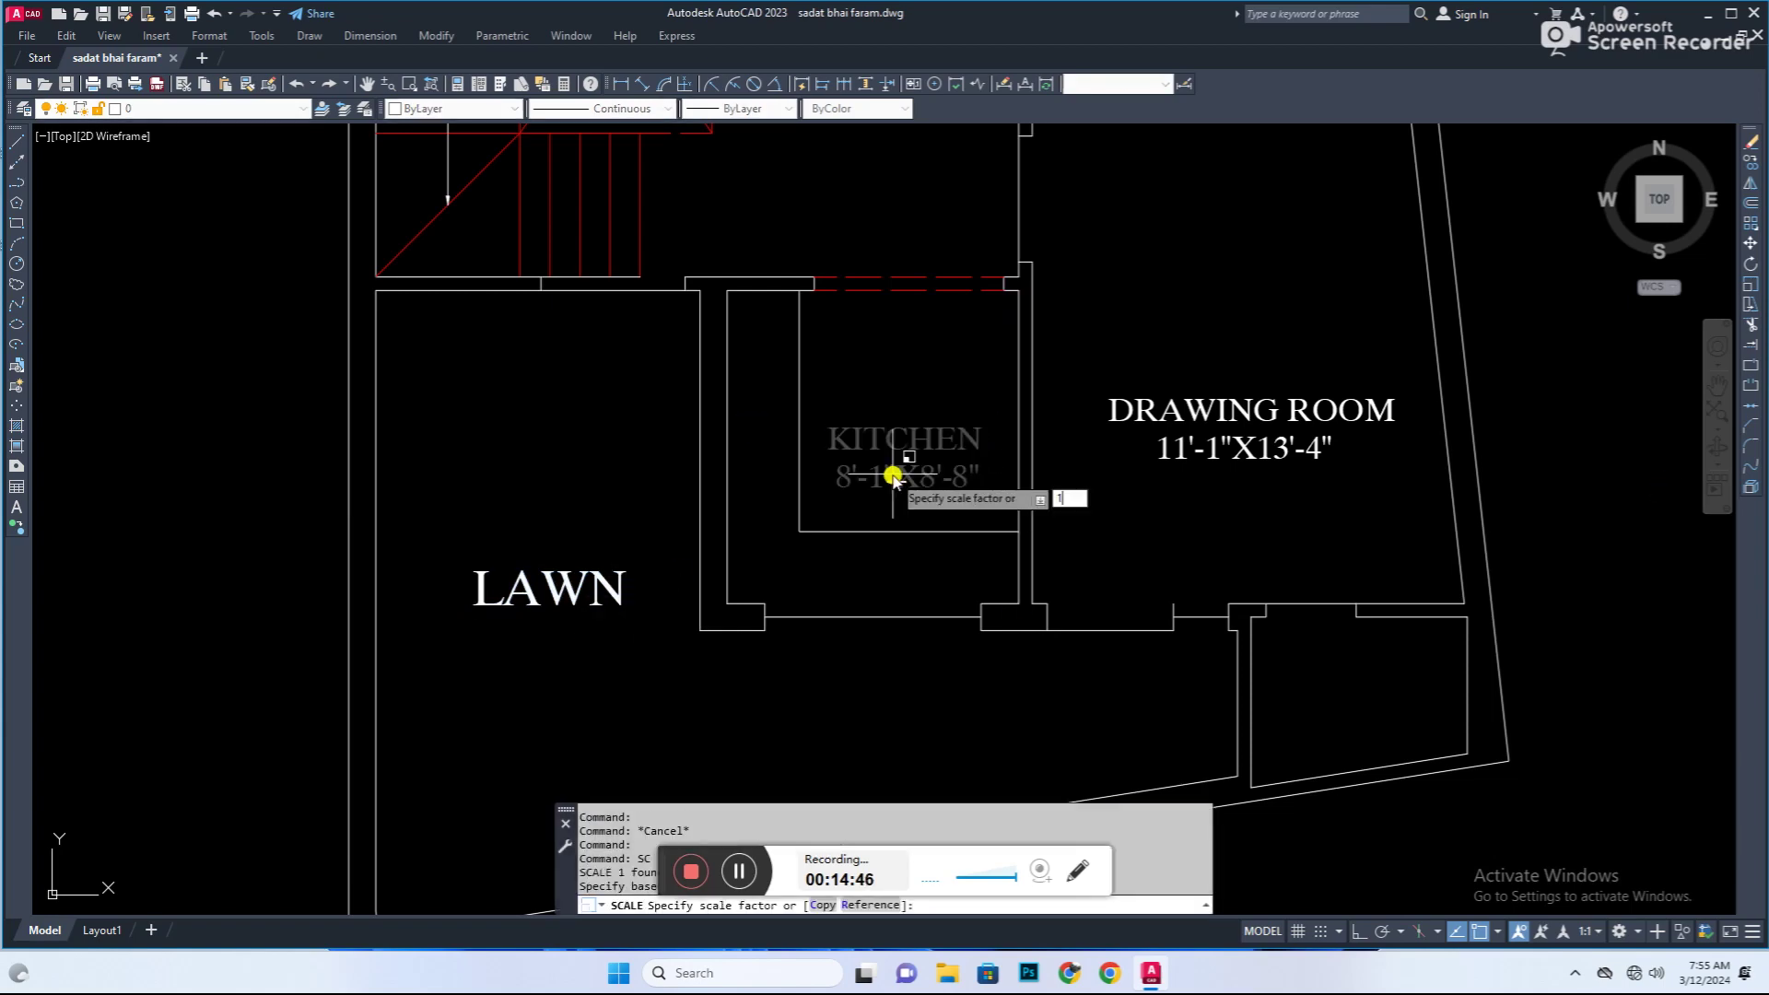
pyautogui.press('Escape')
pyautogui.scroll(-4, 1013, 556)
pyautogui.hotkey('ctrl', 's')
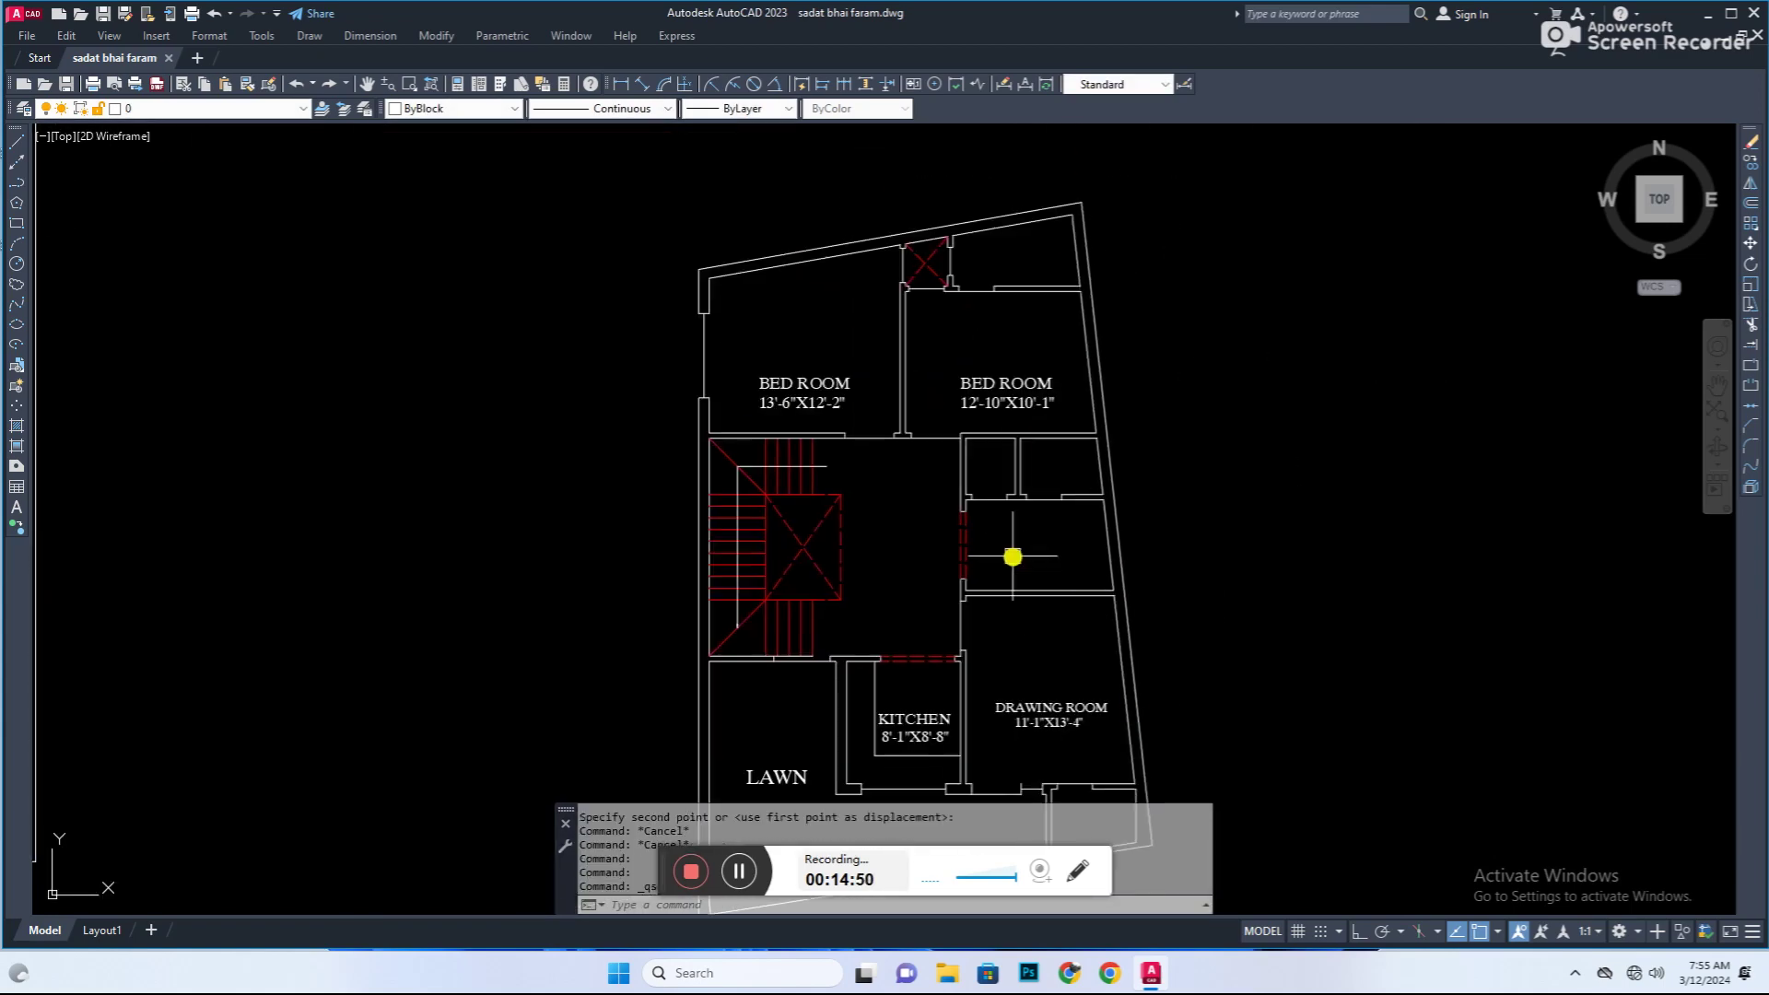
# Step: Copy the bedroom label into the lobby and rename it LOBBY
pyautogui.write('co')
pyautogui.press('Return')
pyautogui.click(1010, 412)
pyautogui.click(915, 525)
pyautogui.scroll(3, 841, 511)
pyautogui.doubleClick(1013, 509)
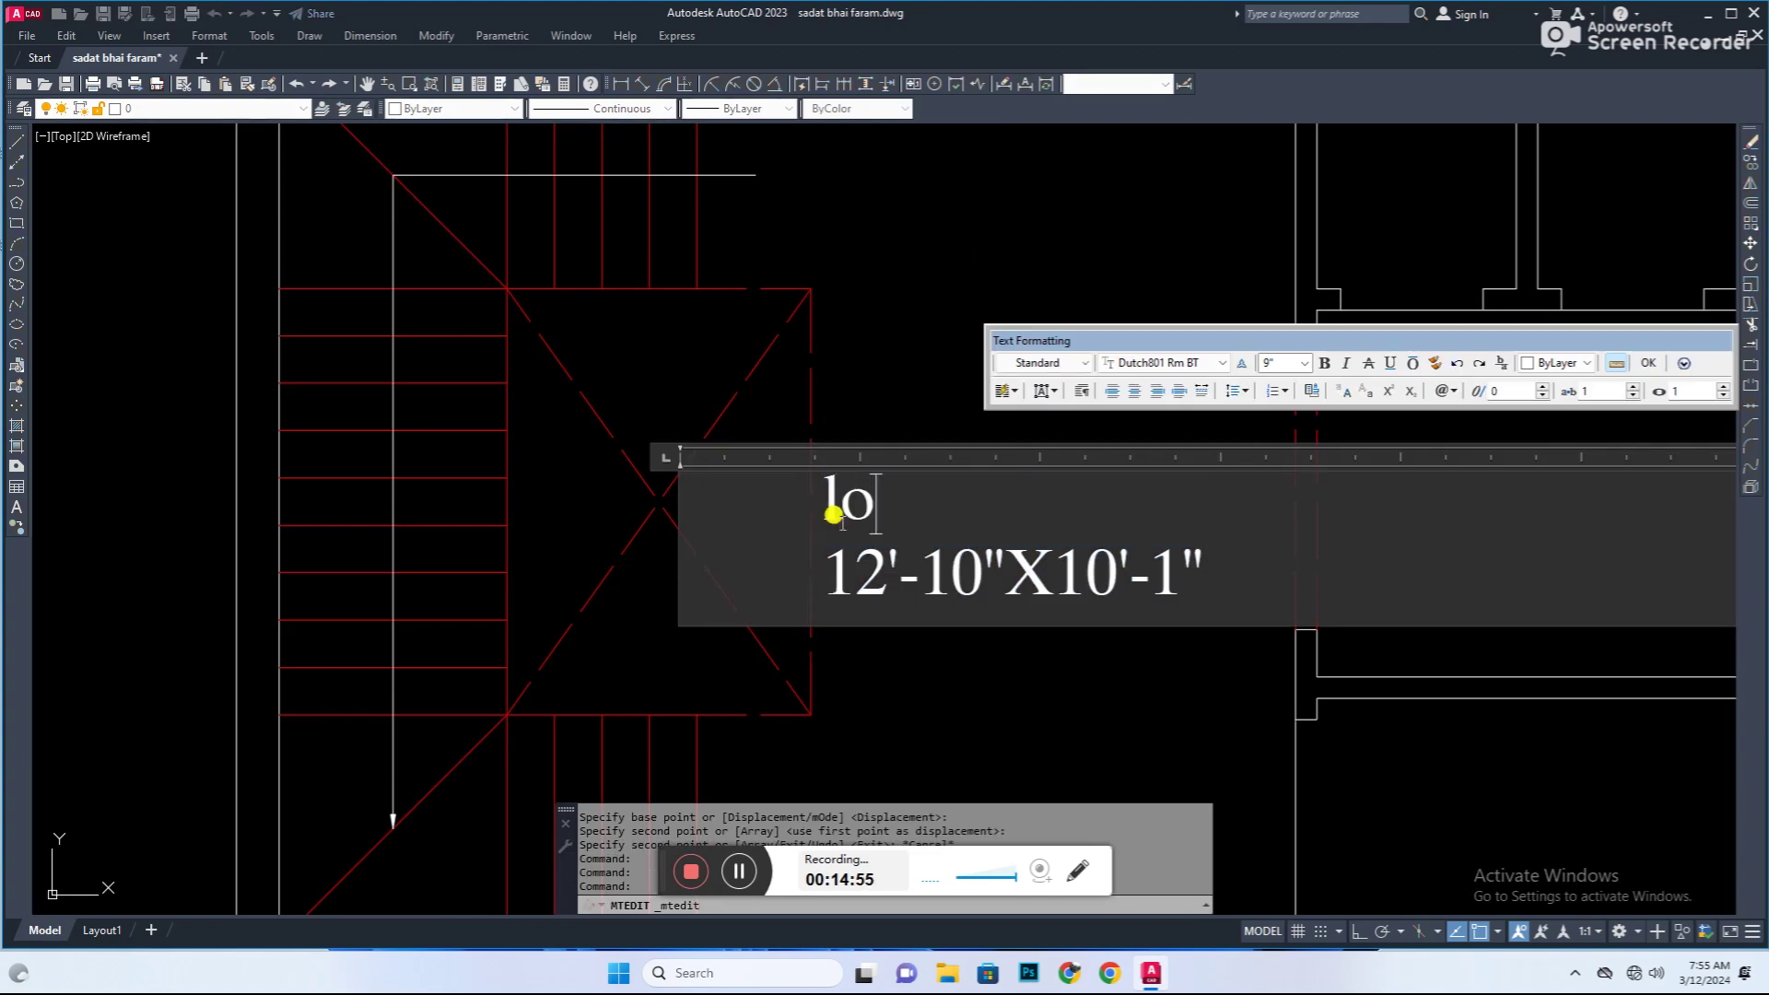
pyautogui.hotkey('ctrl', 'Return')
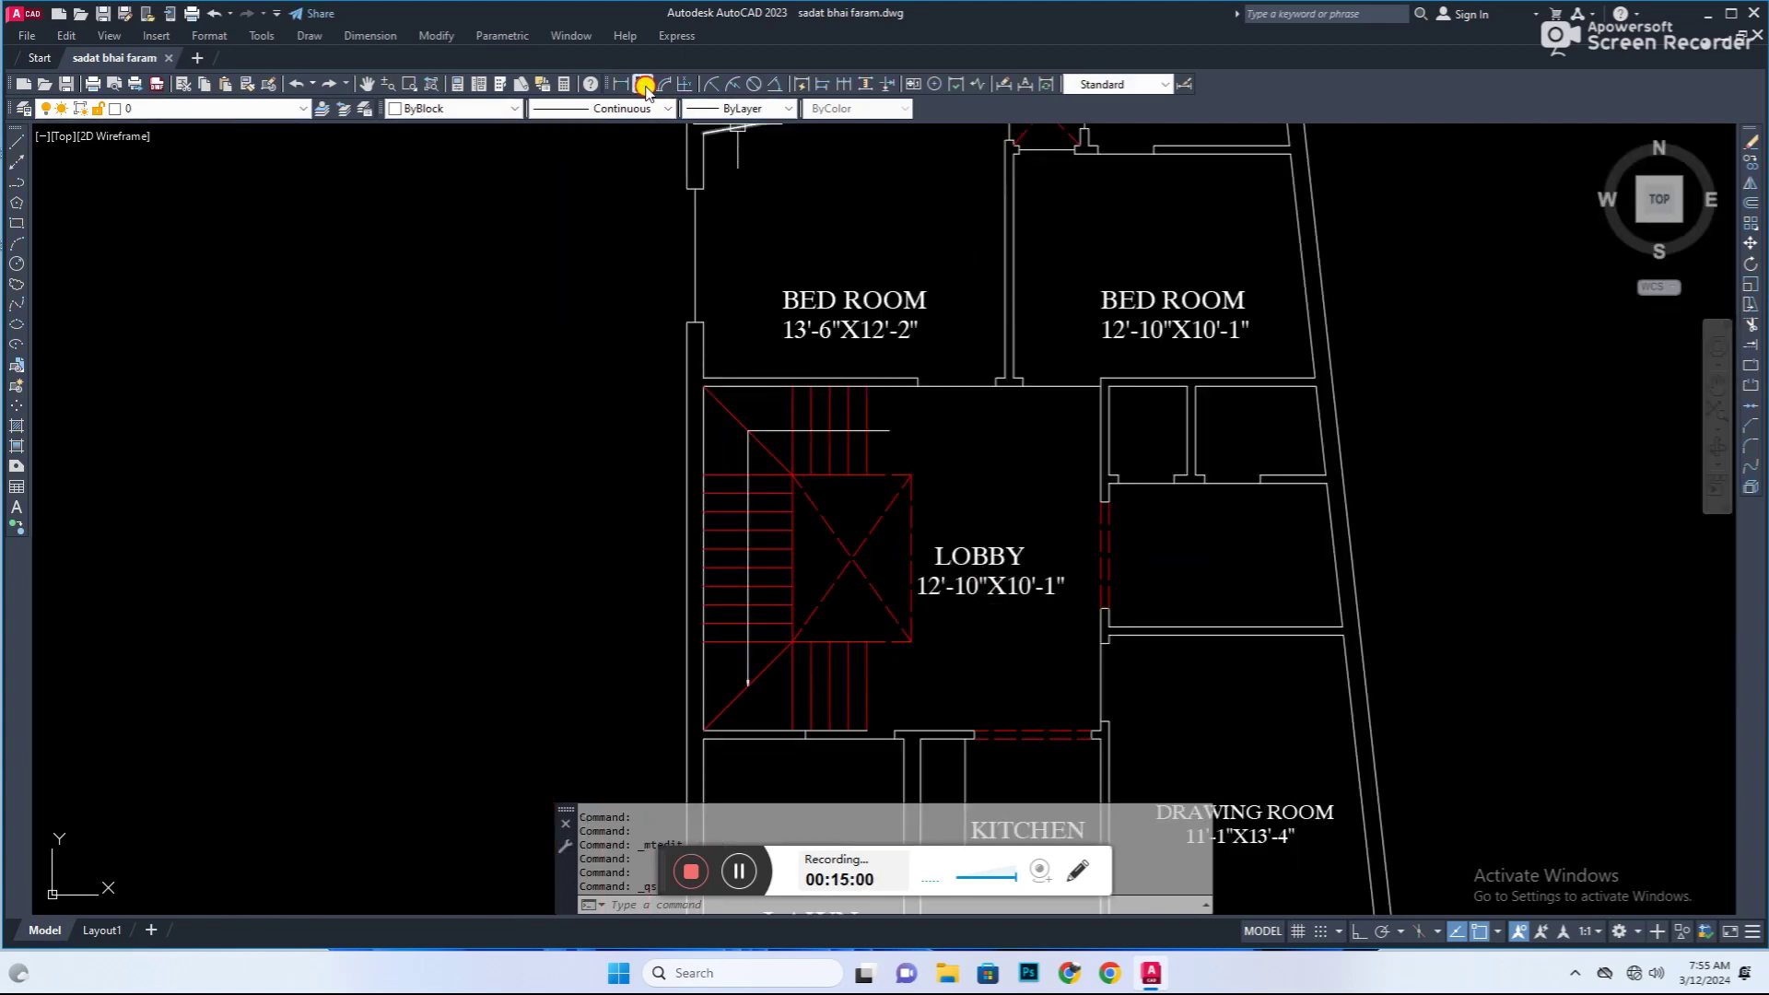
# Step: Dimension the lobby walls with aligned dimensions of 15'-6" and 17'-10"
pyautogui.click(645, 86)
pyautogui.scroll(1, 1066, 702)
pyautogui.click(1051, 191)
pyautogui.click(1051, 740)
pyautogui.click(1053, 644)
pyautogui.press('space')
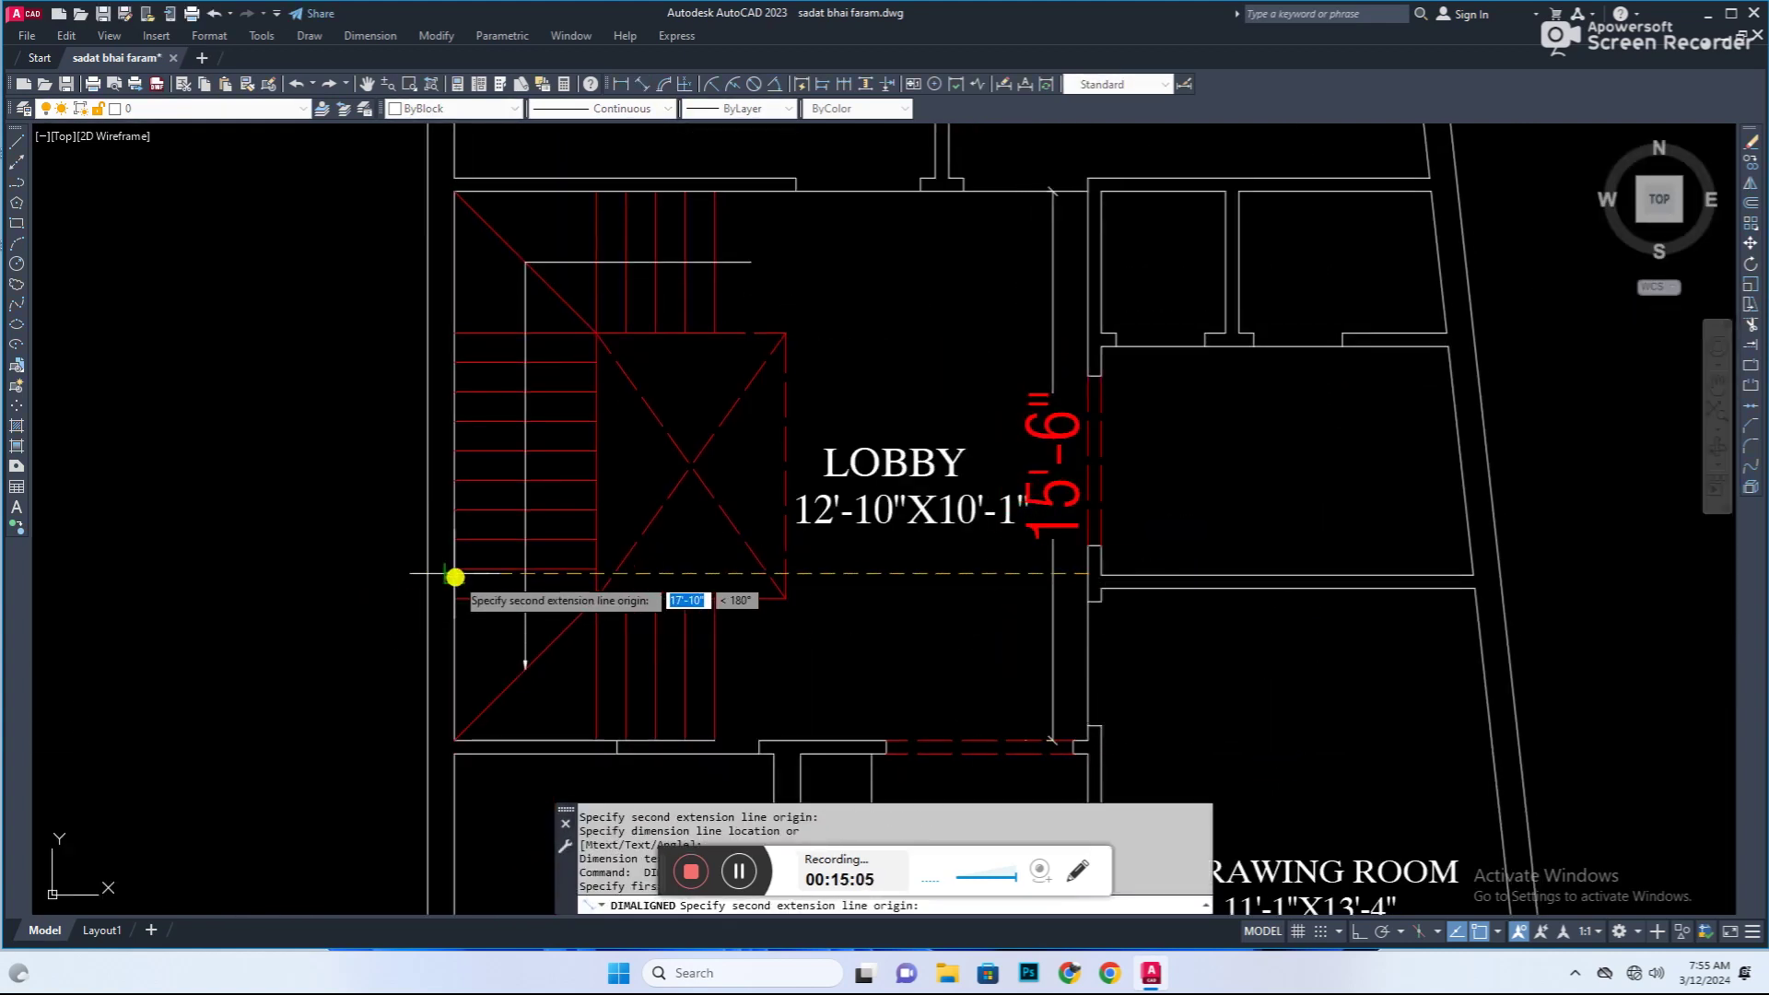
pyautogui.click(455, 577)
pyautogui.click(715, 660)
# Step: Change the lobby label's size line to 17'-10"X15'-6"
pyautogui.scroll(1, 841, 525)
pyautogui.doubleClick(840, 525)
pyautogui.write('7')
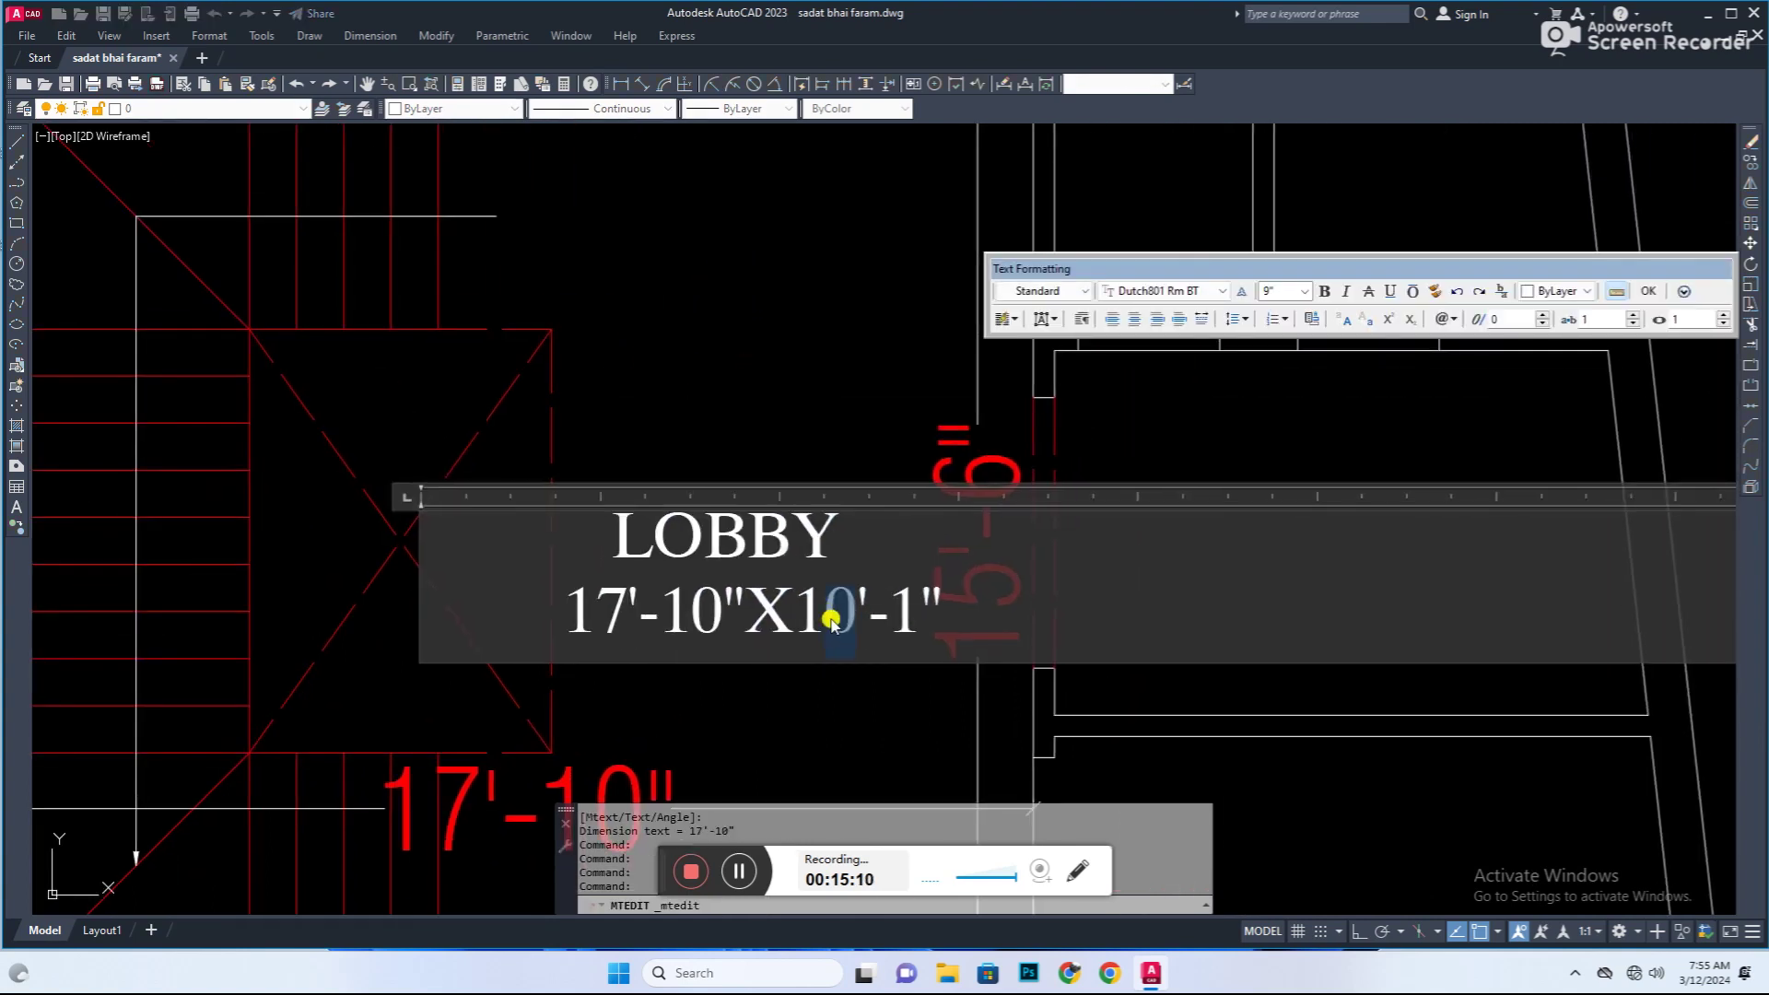
pyautogui.write('6')
pyautogui.hotkey('ctrl', 'Return')
# Step: Copy the lobby label near the stair and open the copy for editing
pyautogui.scroll(-2, 873, 675)
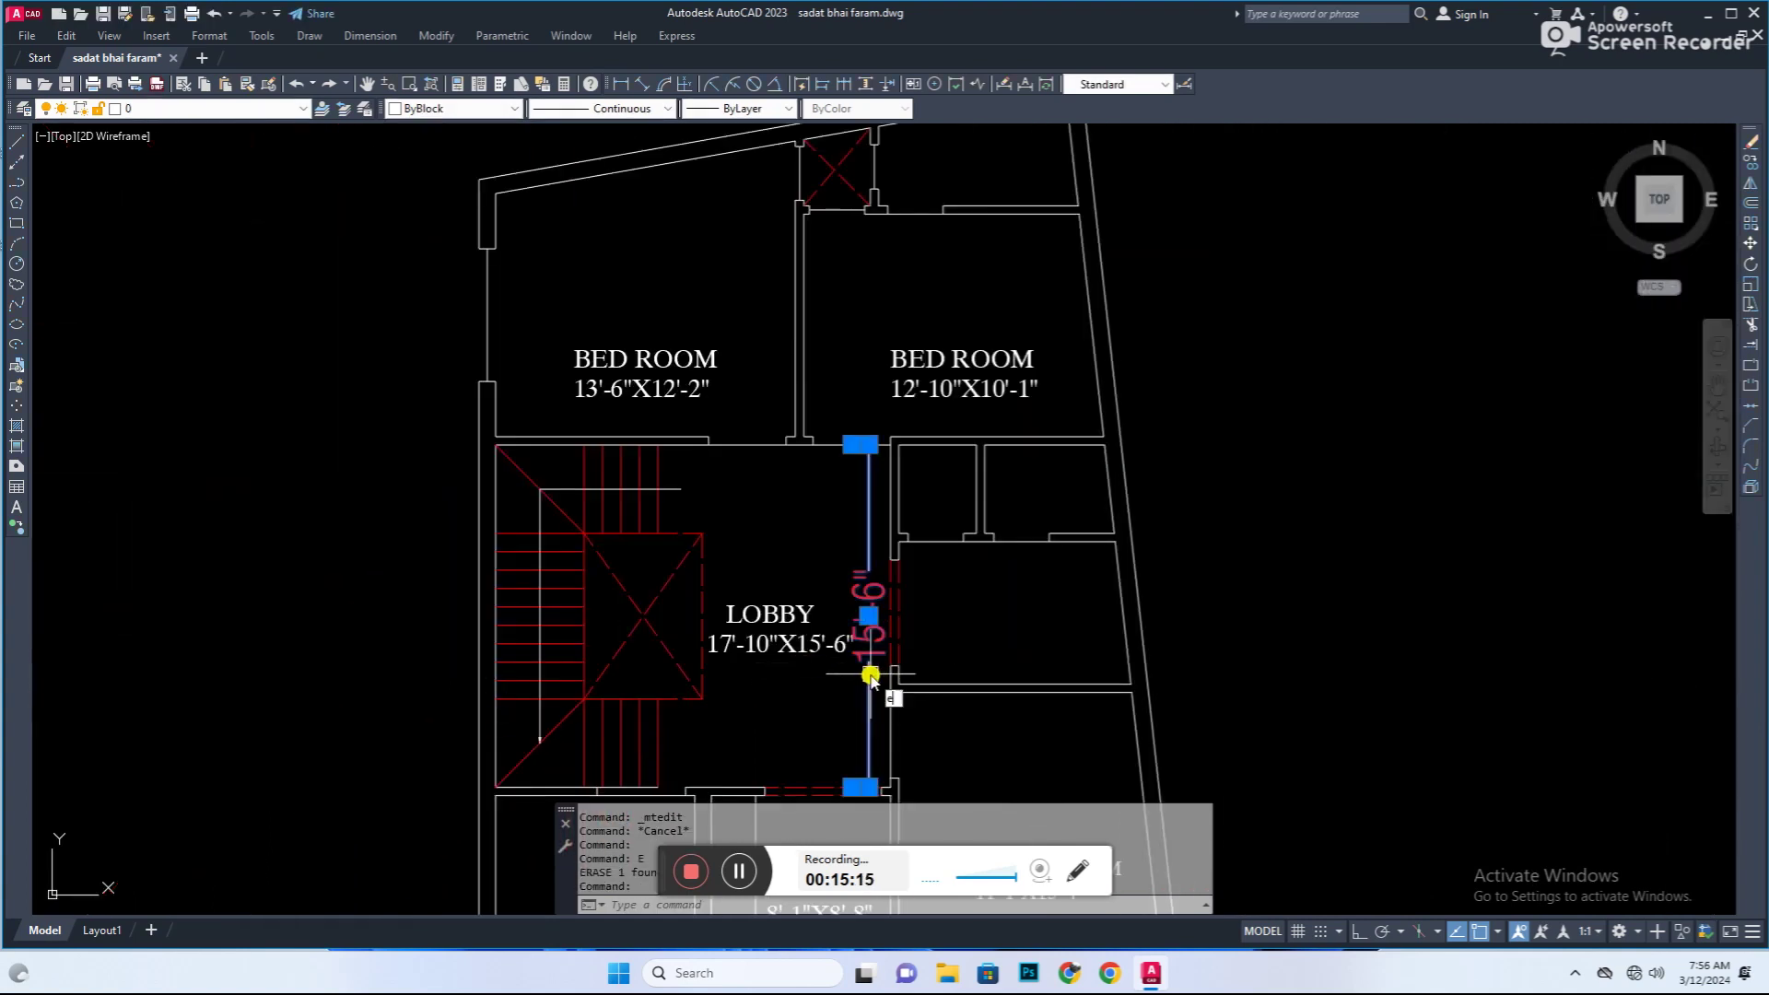
pyautogui.click(663, 513)
pyautogui.click(553, 513)
pyautogui.doubleClick(700, 515)
# Step: Label the staircase UP
pyautogui.write('UP')
pyautogui.hotkey('ctrl', 'Return')
pyautogui.scroll(2, 557, 486)
pyautogui.press('m')
pyautogui.press('Return')
pyautogui.press('Escape')
pyautogui.scroll(-3, 948, 648)
# Step: Add the 4' linear dimension across the stair width
pyautogui.write('dli')
pyautogui.press('Return')
pyautogui.scroll(5, 935, 600)
pyautogui.click(935, 600)
pyautogui.press('Return')
pyautogui.scroll(-4, 1052, 406)
pyautogui.scroll(3, 829, 632)
# Step: Copy the LAWN label and change its text to MAIN GATE
pyautogui.click(829, 632)
pyautogui.write('co')
pyautogui.press('Return')
pyautogui.scroll(2, 811, 663)
pyautogui.press('Escape')
pyautogui.doubleClick(767, 656)
pyautogui.write('main ga')
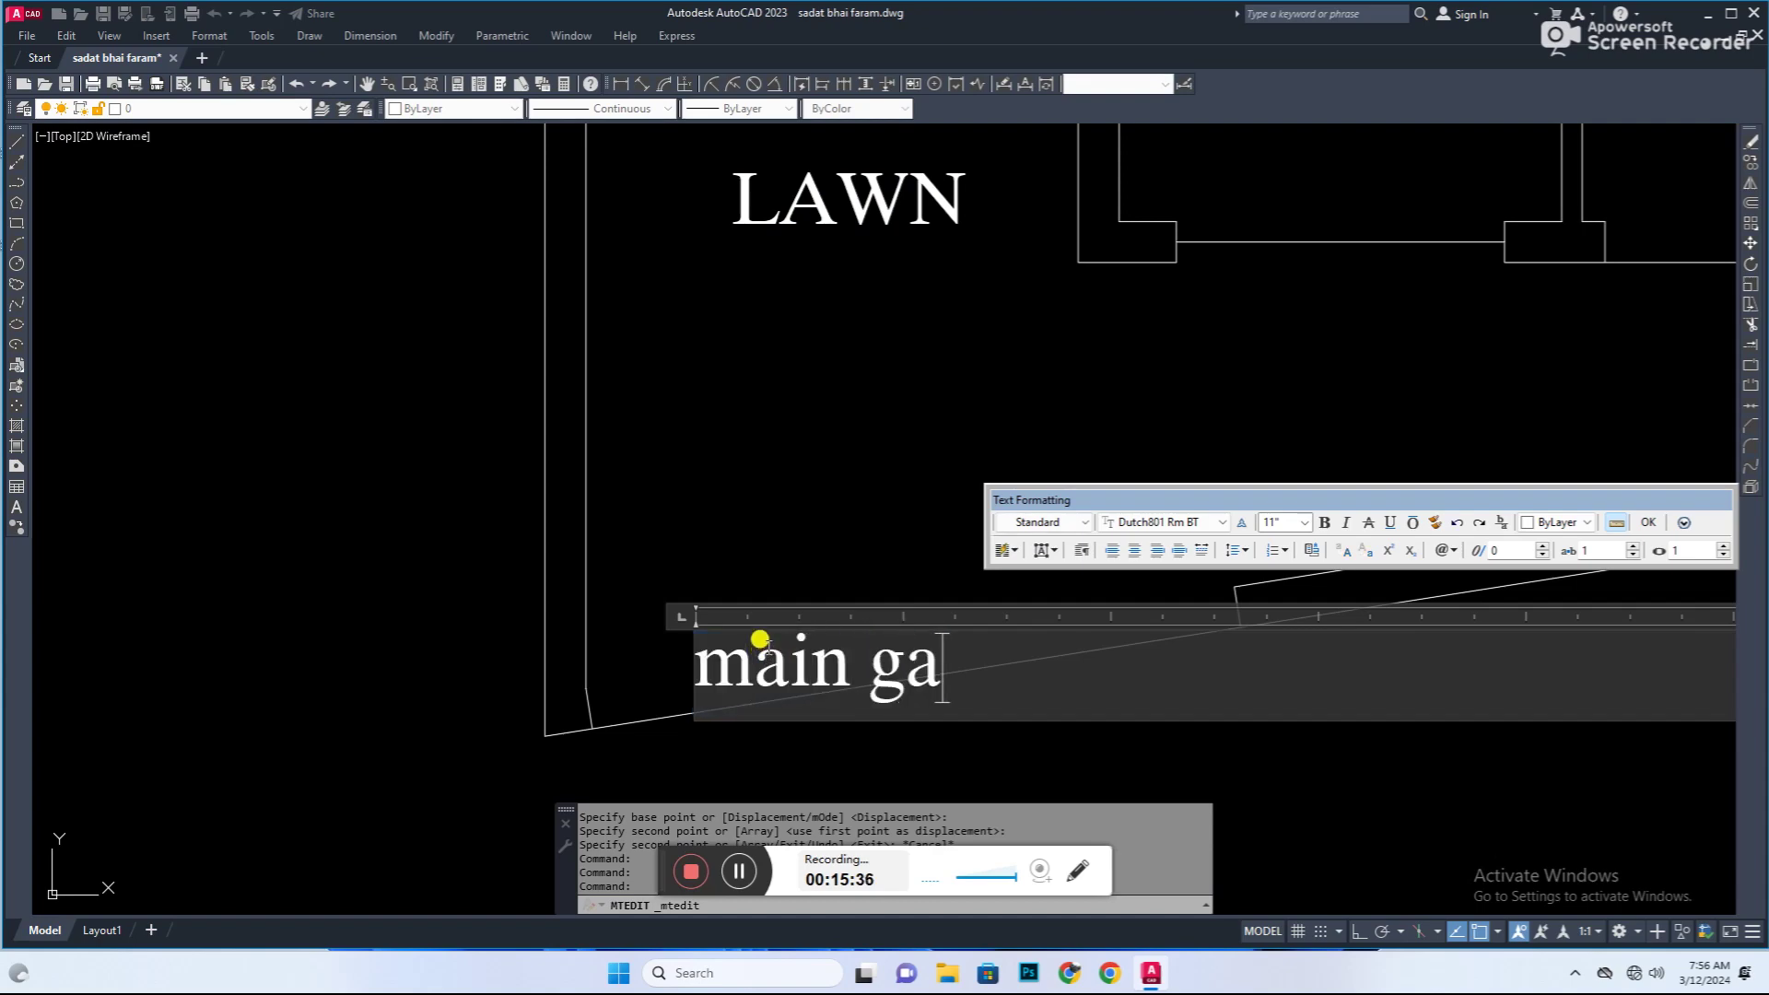
pyautogui.click(1420, 554)
# Step: Rotate the MAIN GATE label to align with the slanted front wall
pyautogui.click(758, 680)
pyautogui.write('ro')
pyautogui.press('Return')
pyautogui.click(698, 665)
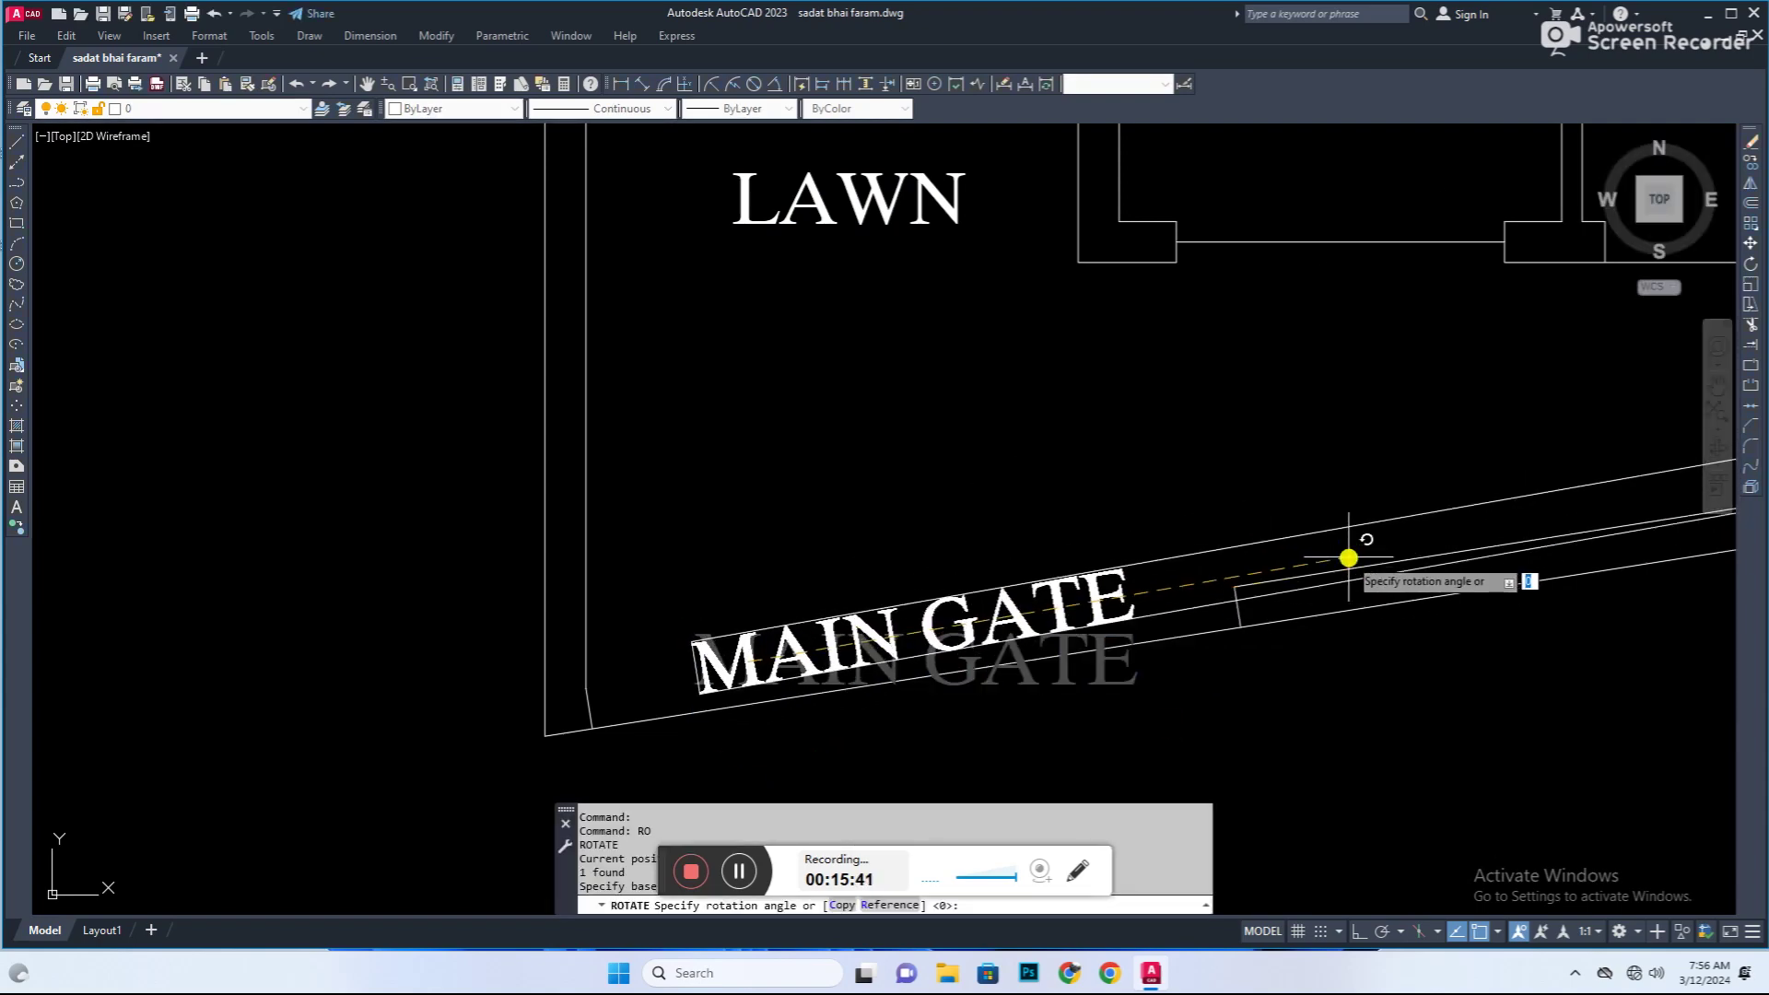
pyautogui.scroll(2, 1348, 557)
pyautogui.click(927, 632)
# Step: Move the MAIN GATE label into place along the front wall
pyautogui.write('m')
pyautogui.press('Return')
pyautogui.click(820, 738)
pyautogui.scroll(2, 626, 559)
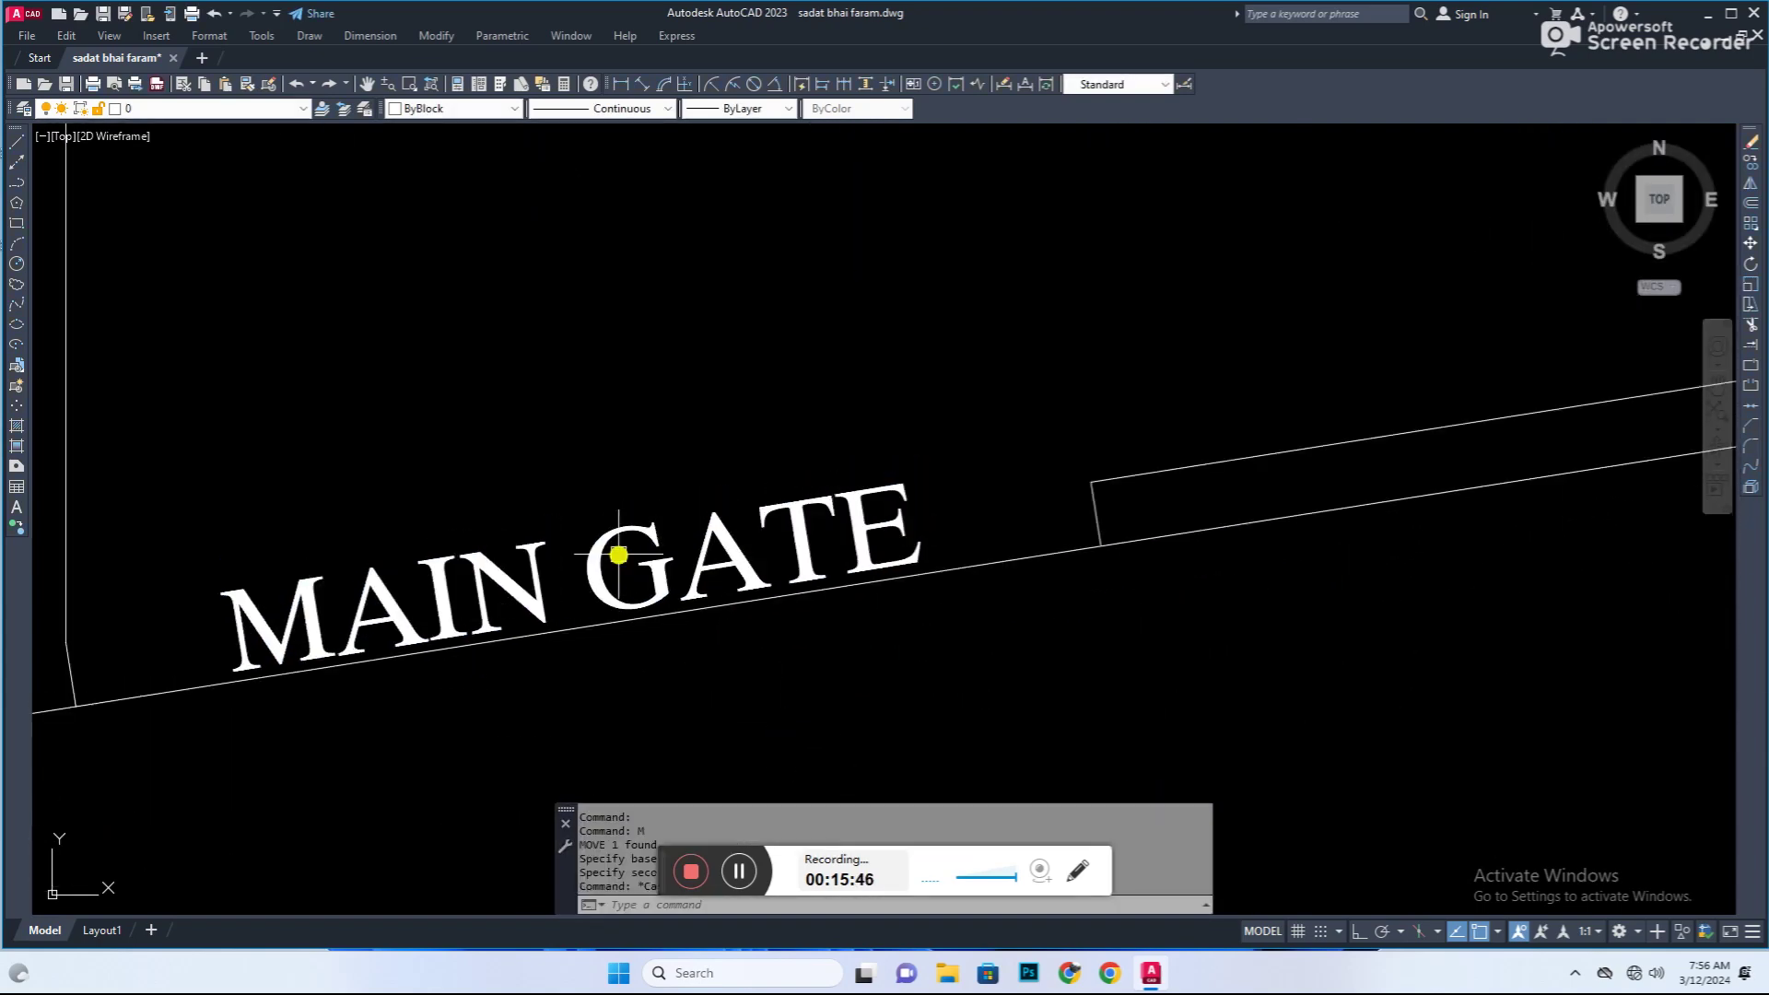
pyautogui.scroll(-5, 626, 559)
# Step: Dimension the top wall edge as 27'-7" with an aligned dimension
pyautogui.click(642, 84)
pyautogui.scroll(4, 618, 223)
pyautogui.click(622, 370)
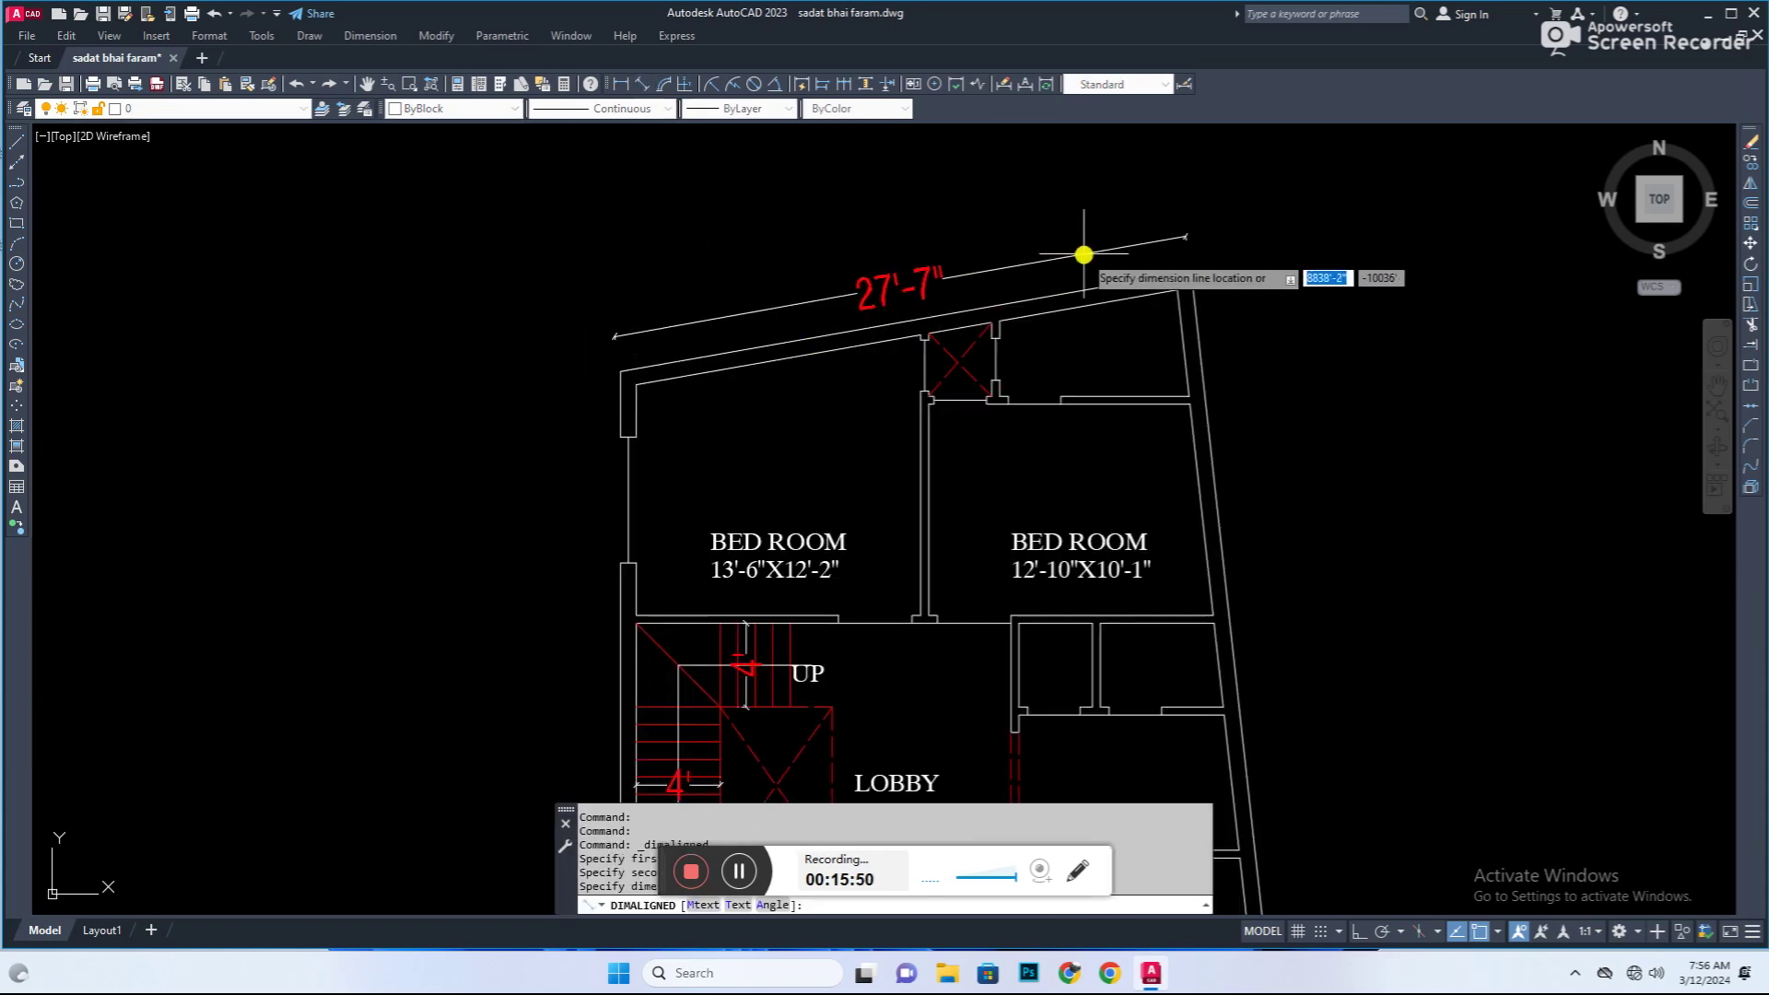
pyautogui.scroll(-5, 1192, 276)
pyautogui.scroll(4, 1203, 446)
# Step: Hatch the area inside the walls
pyautogui.write('h')
pyautogui.press('Return')
pyautogui.click(961, 706)
pyautogui.press('Escape')
pyautogui.scroll(-1, 1508, 454)
pyautogui.scroll(-2, 1101, 438)
pyautogui.scroll(5, 648, 418)
pyautogui.scroll(-2, 1005, 347)
pyautogui.scroll(5, 1005, 347)
# Step: Change the wall hatch colour from blue to grey and save
pyautogui.click(433, 259)
pyautogui.click(854, 624)
pyautogui.hotkey('ctrl', 's')
pyautogui.press('Escape')
pyautogui.press('Escape')
pyautogui.scroll(-3, 854, 461)
pyautogui.scroll(3, 939, 553)
# Step: Attempt another hatch, dismiss the boundary error, and save the drawing
pyautogui.press('h')
pyautogui.press('Return')
pyautogui.click(770, 600)
pyautogui.press('Return')
pyautogui.click(864, 248)
pyautogui.scroll(3, 1136, 264)
pyautogui.scroll(-3, 930, 335)
pyautogui.write('ma')
pyautogui.press('Escape')
pyautogui.hotkey('ctrl', 's')
pyautogui.scroll(2, 1034, 762)
# Step: Re-pick the top wall ends for an aligned dimension, then cancel it
pyautogui.click(642, 84)
pyautogui.scroll(2, 860, 410)
pyautogui.click(806, 368)
pyautogui.scroll(-3, 806, 367)
pyautogui.click(758, 576)
pyautogui.scroll(-2, 758, 537)
pyautogui.press('Escape')
pyautogui.press('o')
pyautogui.press('Return')
pyautogui.scroll(-2, 781, 682)
# Step: Offset the left wall outward to create a side boundary line
pyautogui.click(772, 607)
pyautogui.click(533, 620)
pyautogui.moveTo(728, 584); pyautogui.dragTo(703, 501, button='middle')
pyautogui.press('Escape')
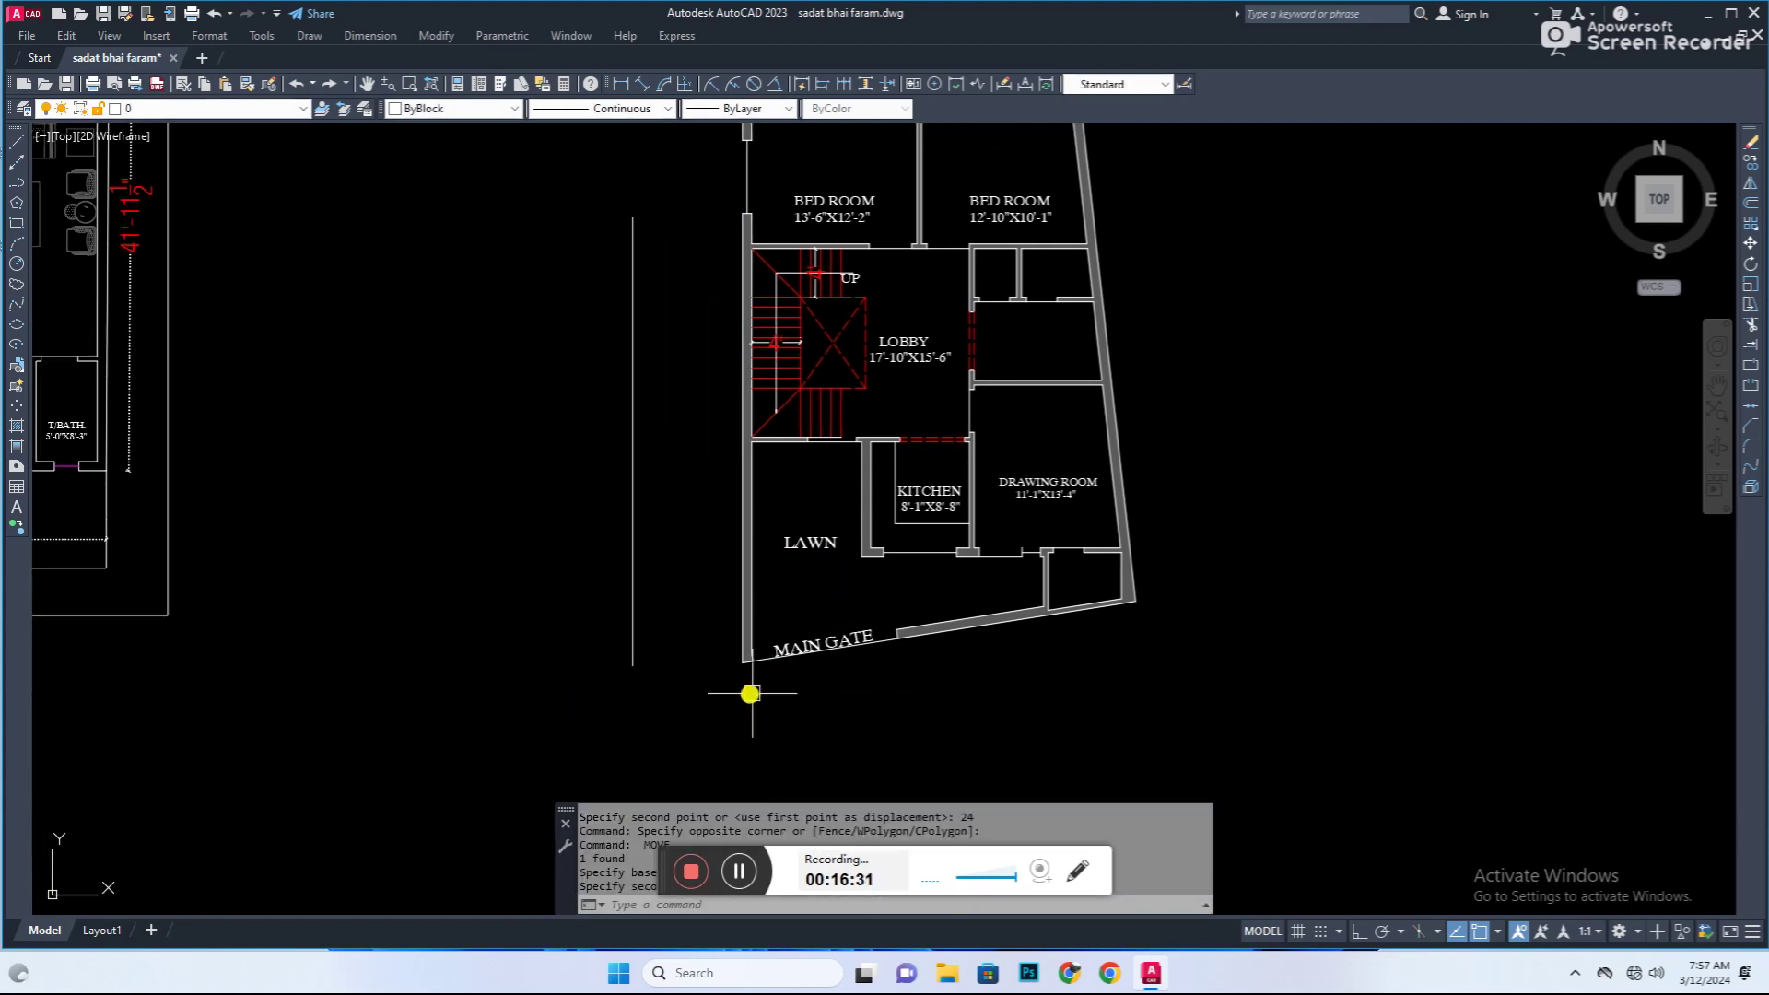
pyautogui.moveTo(750, 694); pyautogui.dragTo(728, 692, button='middle')
pyautogui.press('Escape')
# Step: Offset the main gate wall downward to form the first road line
pyautogui.write('o')
pyautogui.press('Return')
pyautogui.click(954, 631)
pyautogui.click(600, 722)
pyautogui.moveTo(599, 722); pyautogui.dragTo(783, 783, button='middle')
pyautogui.click(462, 777)
# Step: Extend the new line to the boundary and offset the road line again
pyautogui.write('ex')
pyautogui.press('Return')
pyautogui.write('o')
pyautogui.press('Return')
pyautogui.click(650, 655)
pyautogui.click(643, 544)
pyautogui.press('Escape')
pyautogui.scroll(2, 652, 559)
# Step: Extend the bottom road line after abandoning a fillet
pyautogui.write('f')
pyautogui.press('Return')
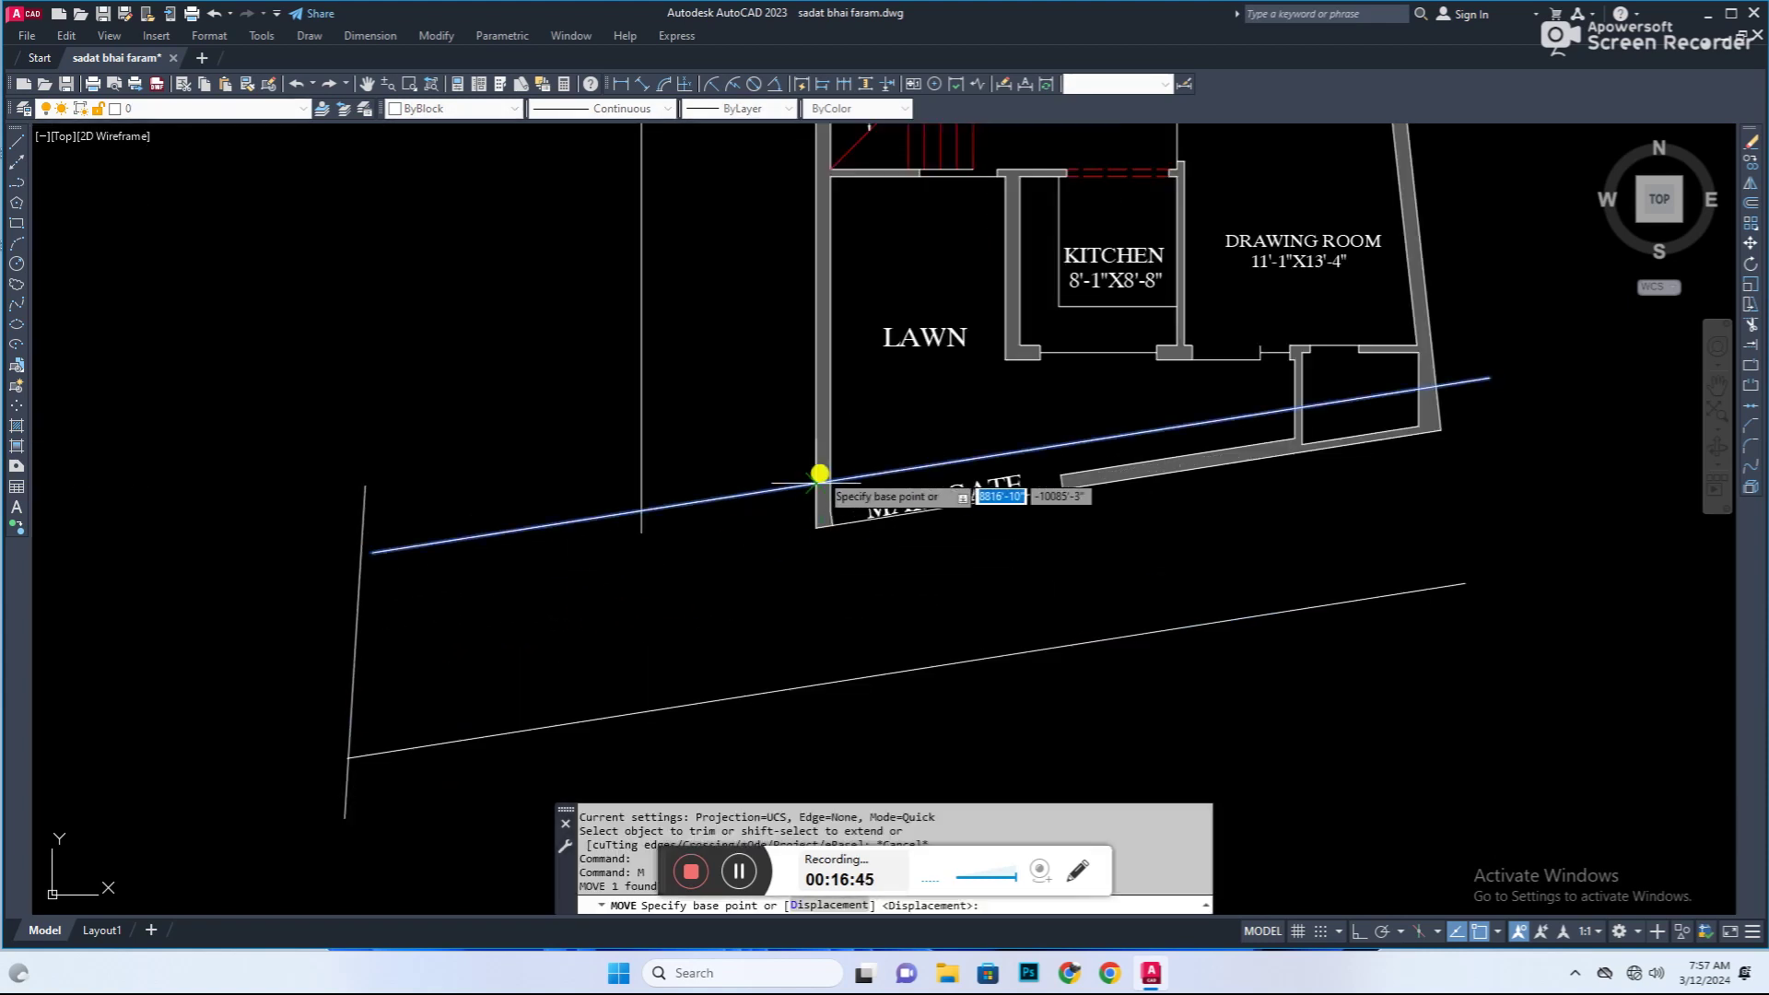
pyautogui.scroll(-4, 393, 674)
pyautogui.press('Escape')
pyautogui.write('ex')
pyautogui.press('Return')
pyautogui.click(811, 627)
pyautogui.press('Escape')
# Step: Start and cancel two line attempts, saving the drawing in between
pyautogui.write('l')
pyautogui.press('Return')
pyautogui.scroll(2, 846, 577)
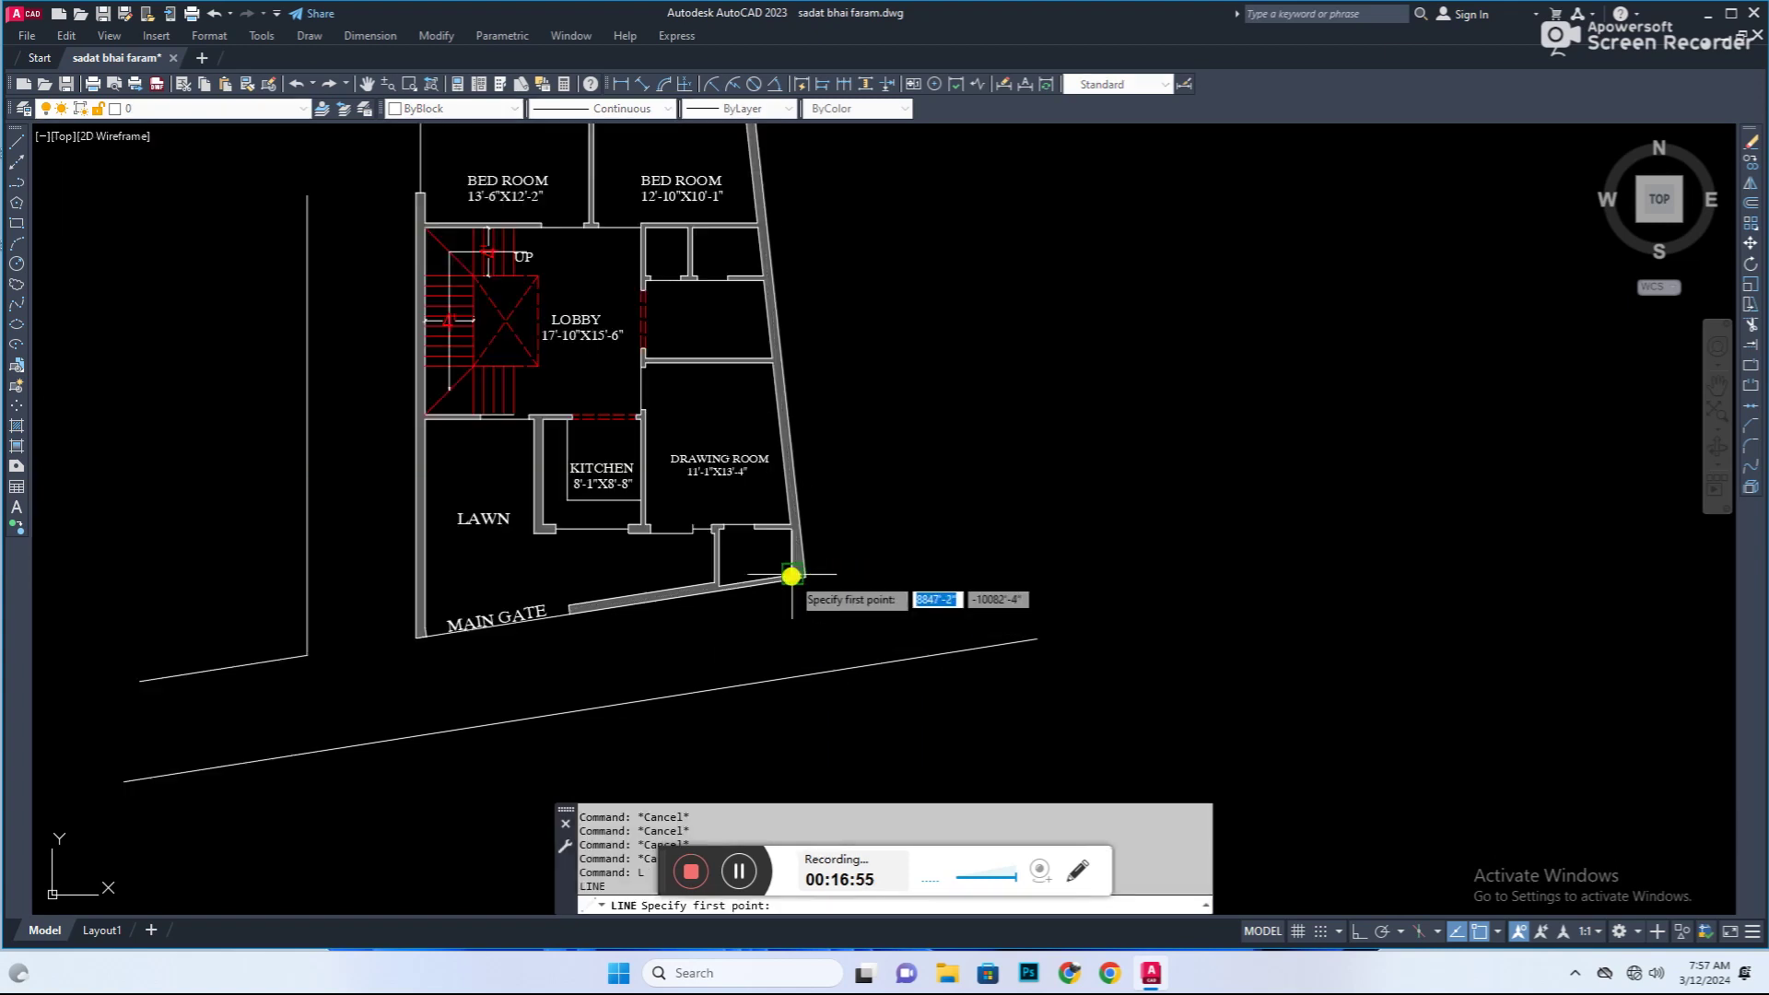
pyautogui.press('Escape')
pyautogui.hotkey('ctrl', 's')
pyautogui.scroll(-2, 1077, 645)
pyautogui.scroll(2, 663, 445)
pyautogui.write('l')
pyautogui.press('Return')
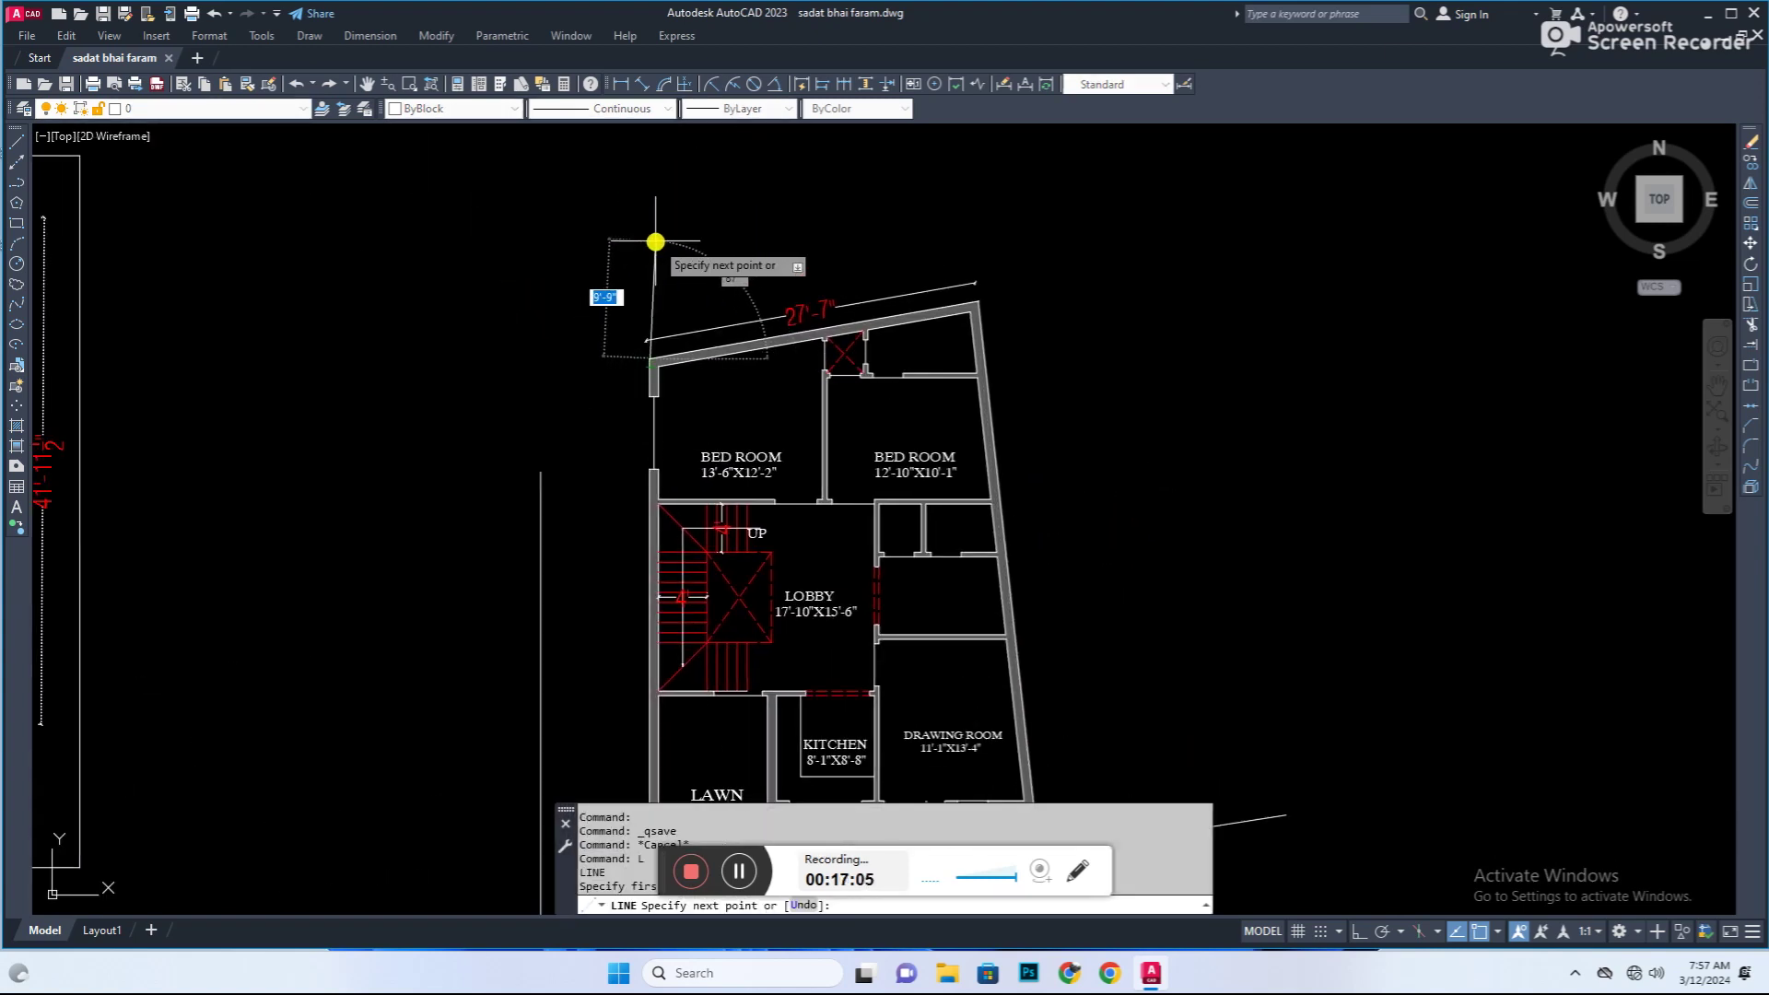
pyautogui.press('Escape')
# Step: Extend the left boundary line upward
pyautogui.write('ex')
pyautogui.press('Return')
pyautogui.click(541, 474)
pyautogui.click(646, 368)
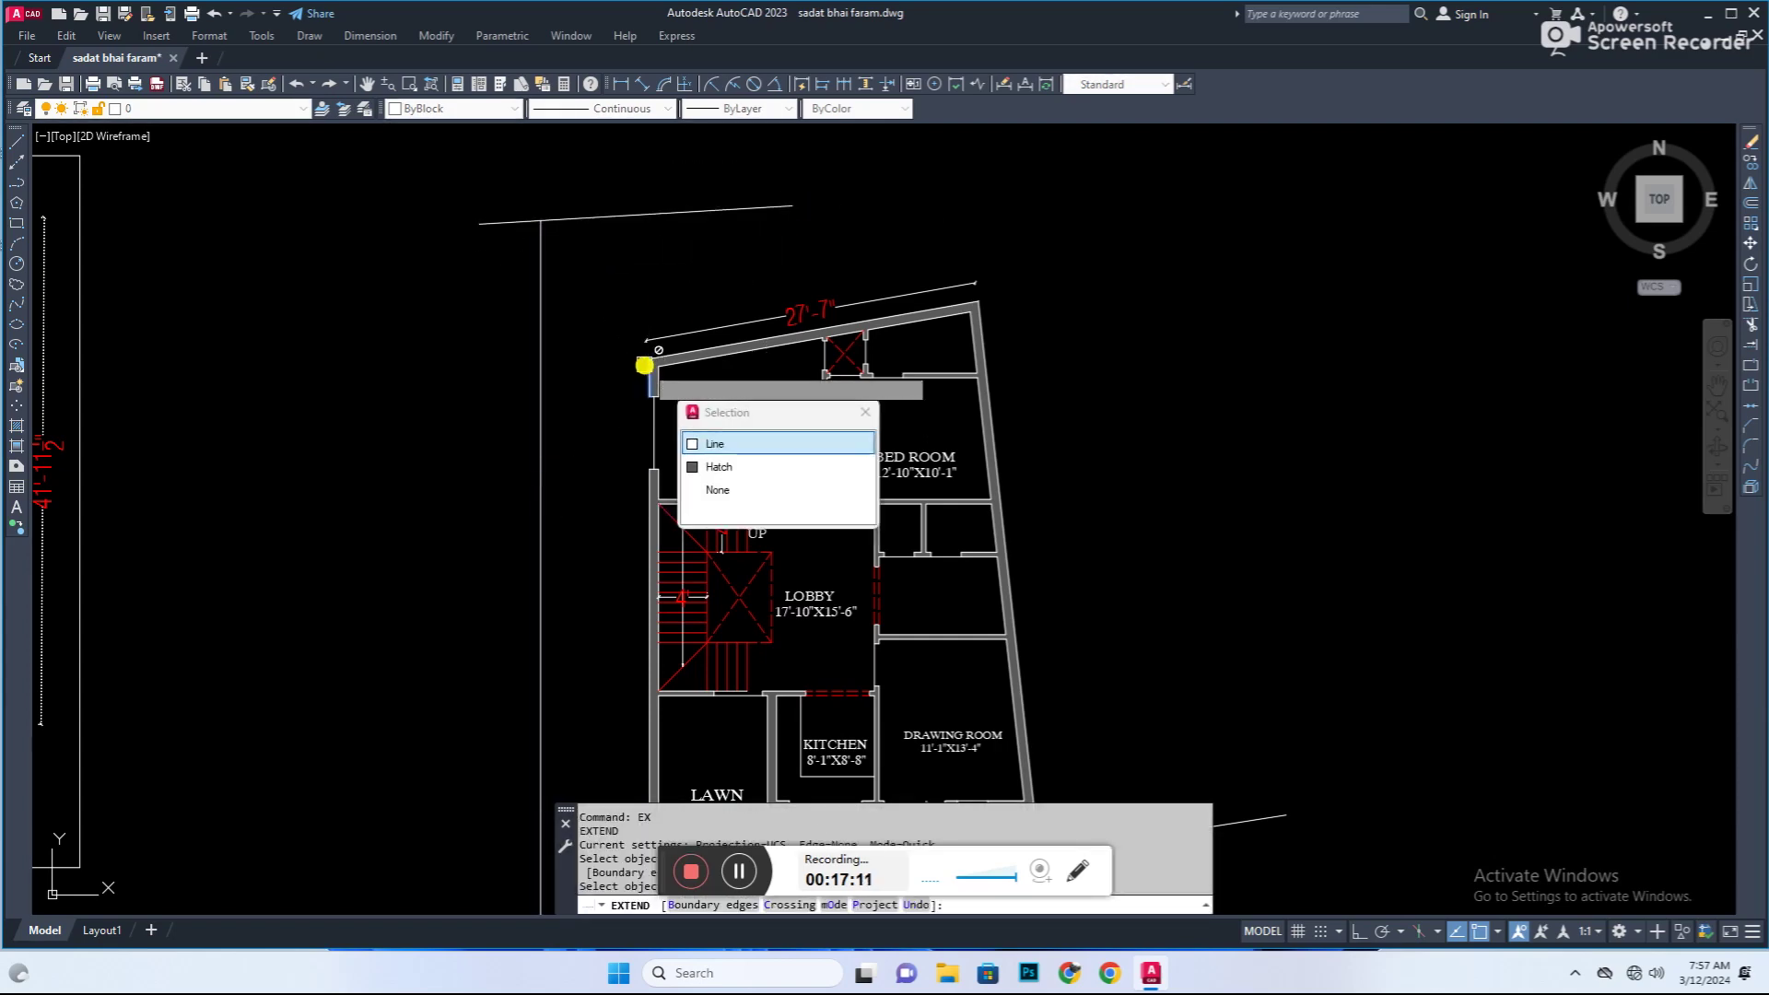
pyautogui.press('Escape')
pyautogui.scroll(-2, 869, 703)
pyautogui.write('l')
pyautogui.press('Return')
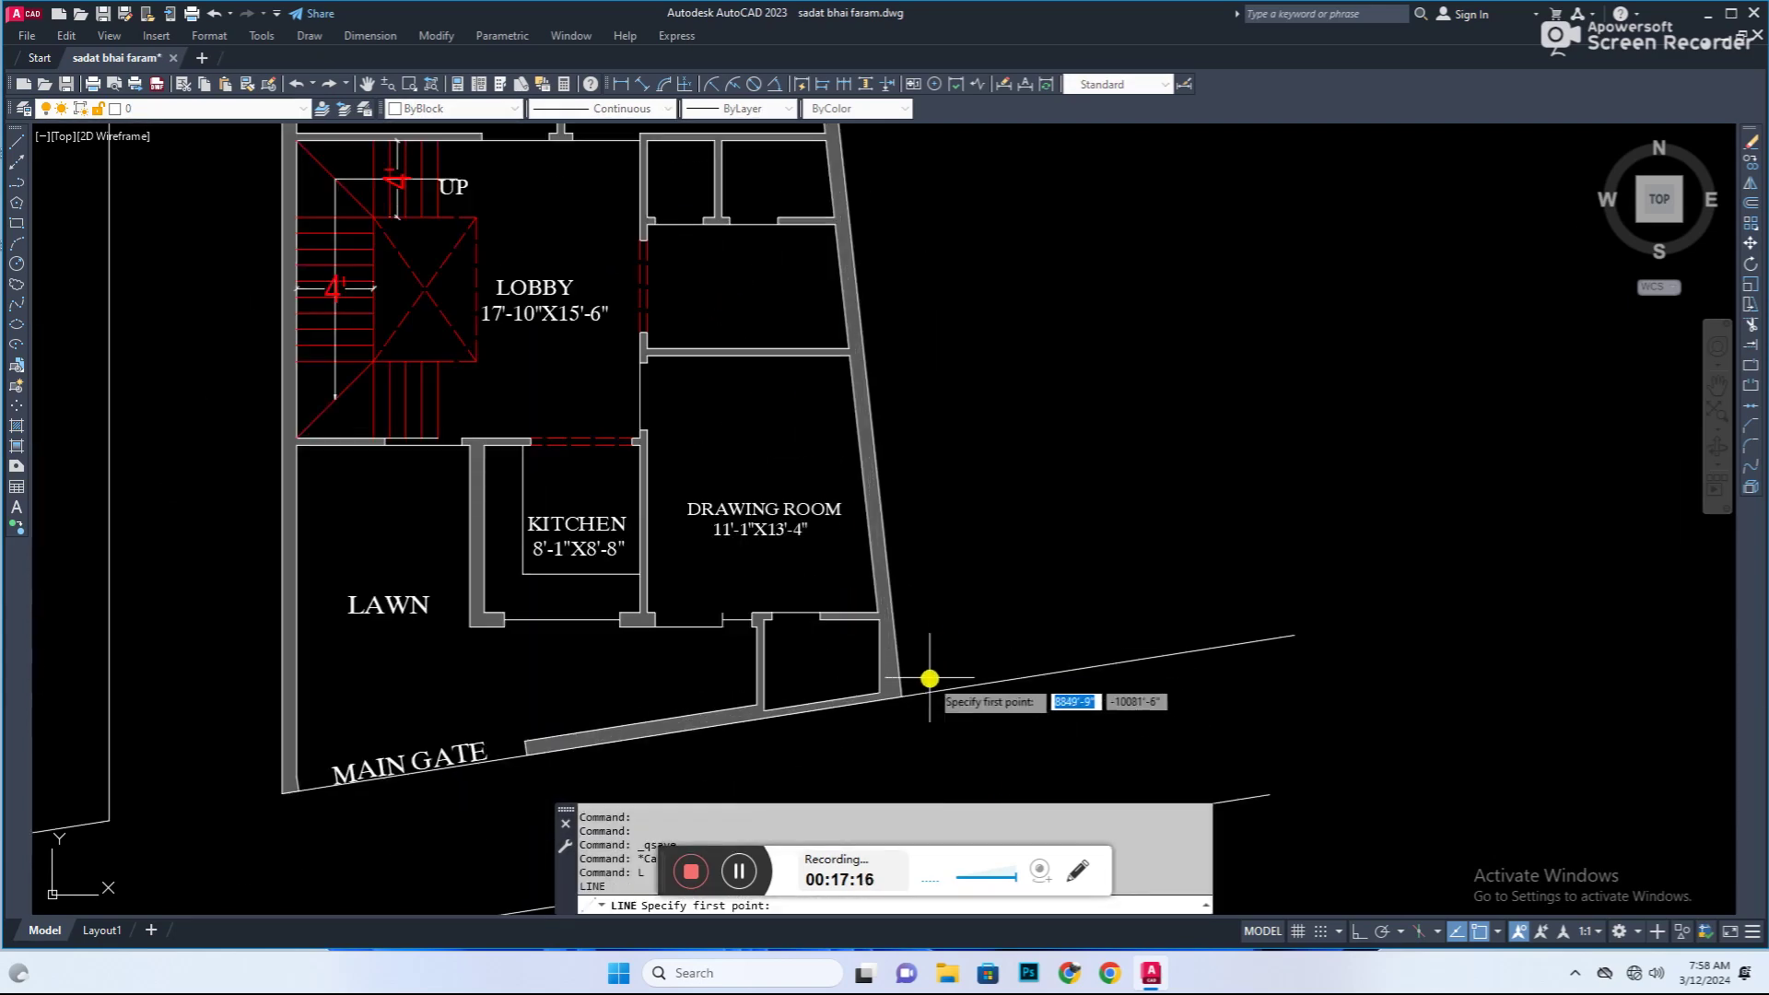
# Step: Erase the stray lines near the plot's lower-right boundary corner
pyautogui.click(936, 679)
pyautogui.scroll(3, 936, 679)
pyautogui.press('Escape')
pyautogui.click(1074, 601)
pyautogui.click(953, 620)
pyautogui.write('e')
pyautogui.press('Return')
pyautogui.press('Escape')
pyautogui.scroll(2, 929, 380)
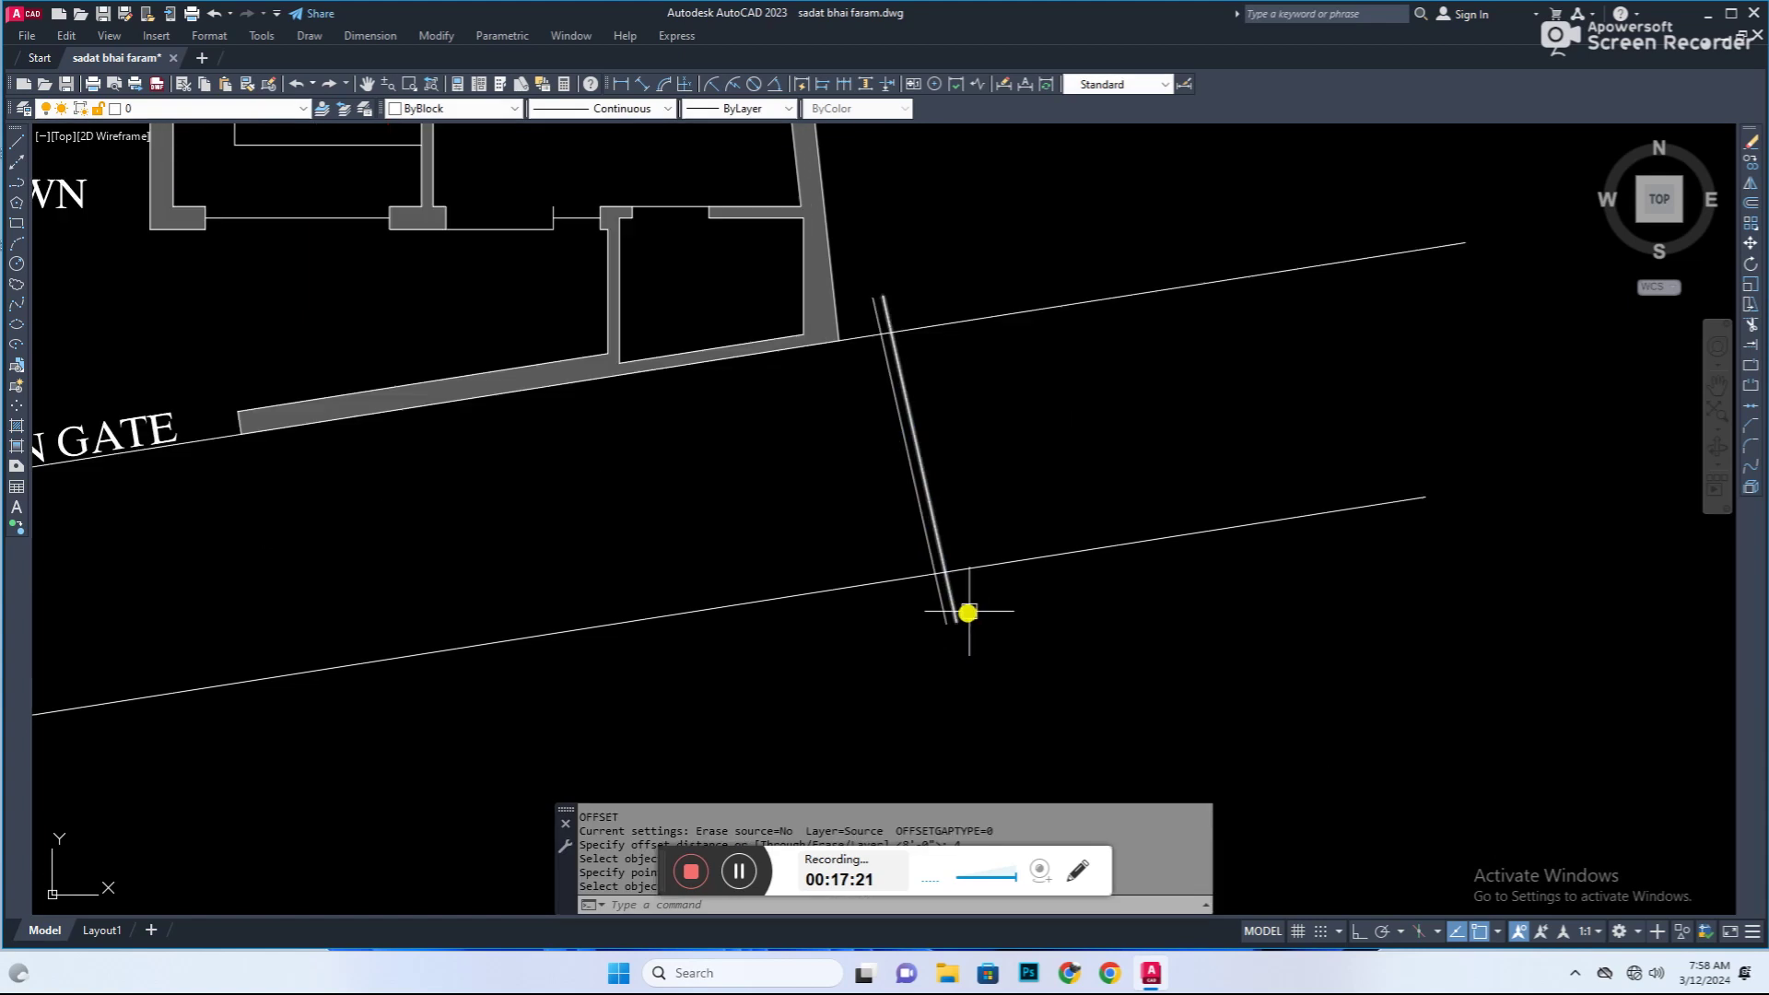
# Step: Add a parallel copy of the sloped road line and a cross line between them
pyautogui.click(928, 326)
pyautogui.press('Return')
pyautogui.click(962, 539)
pyautogui.click(975, 497)
pyautogui.scroll(2, 972, 491)
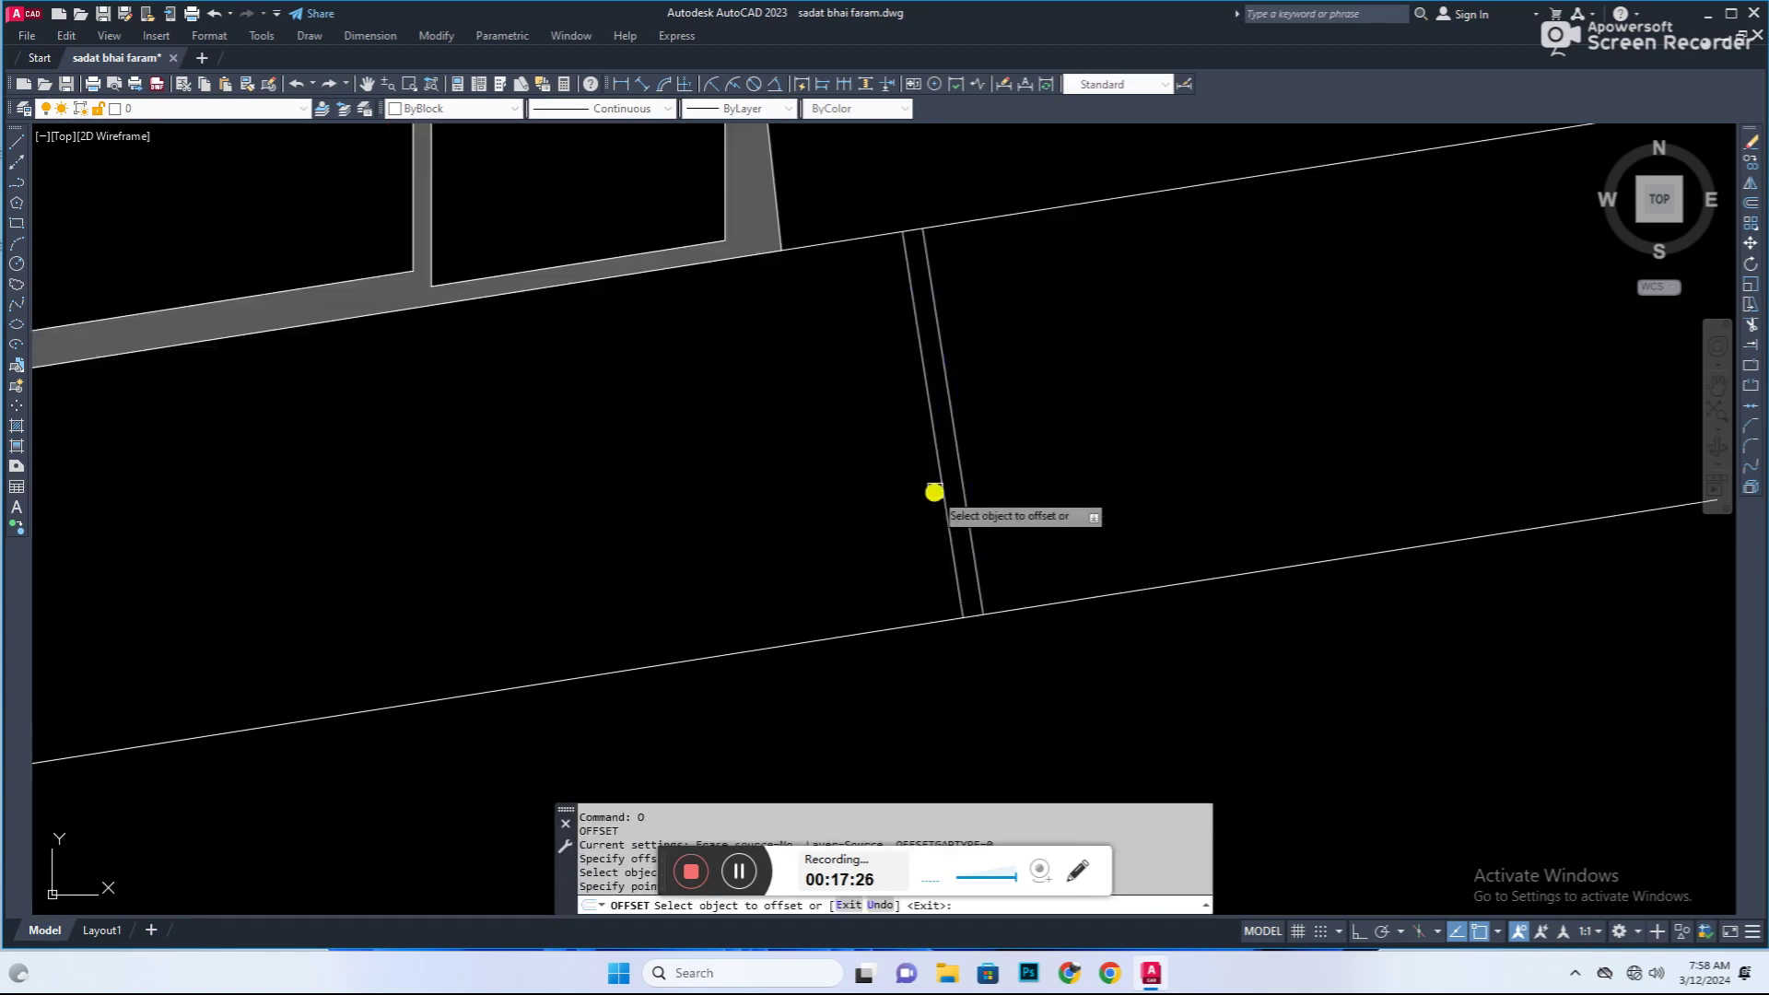
pyautogui.click(933, 427)
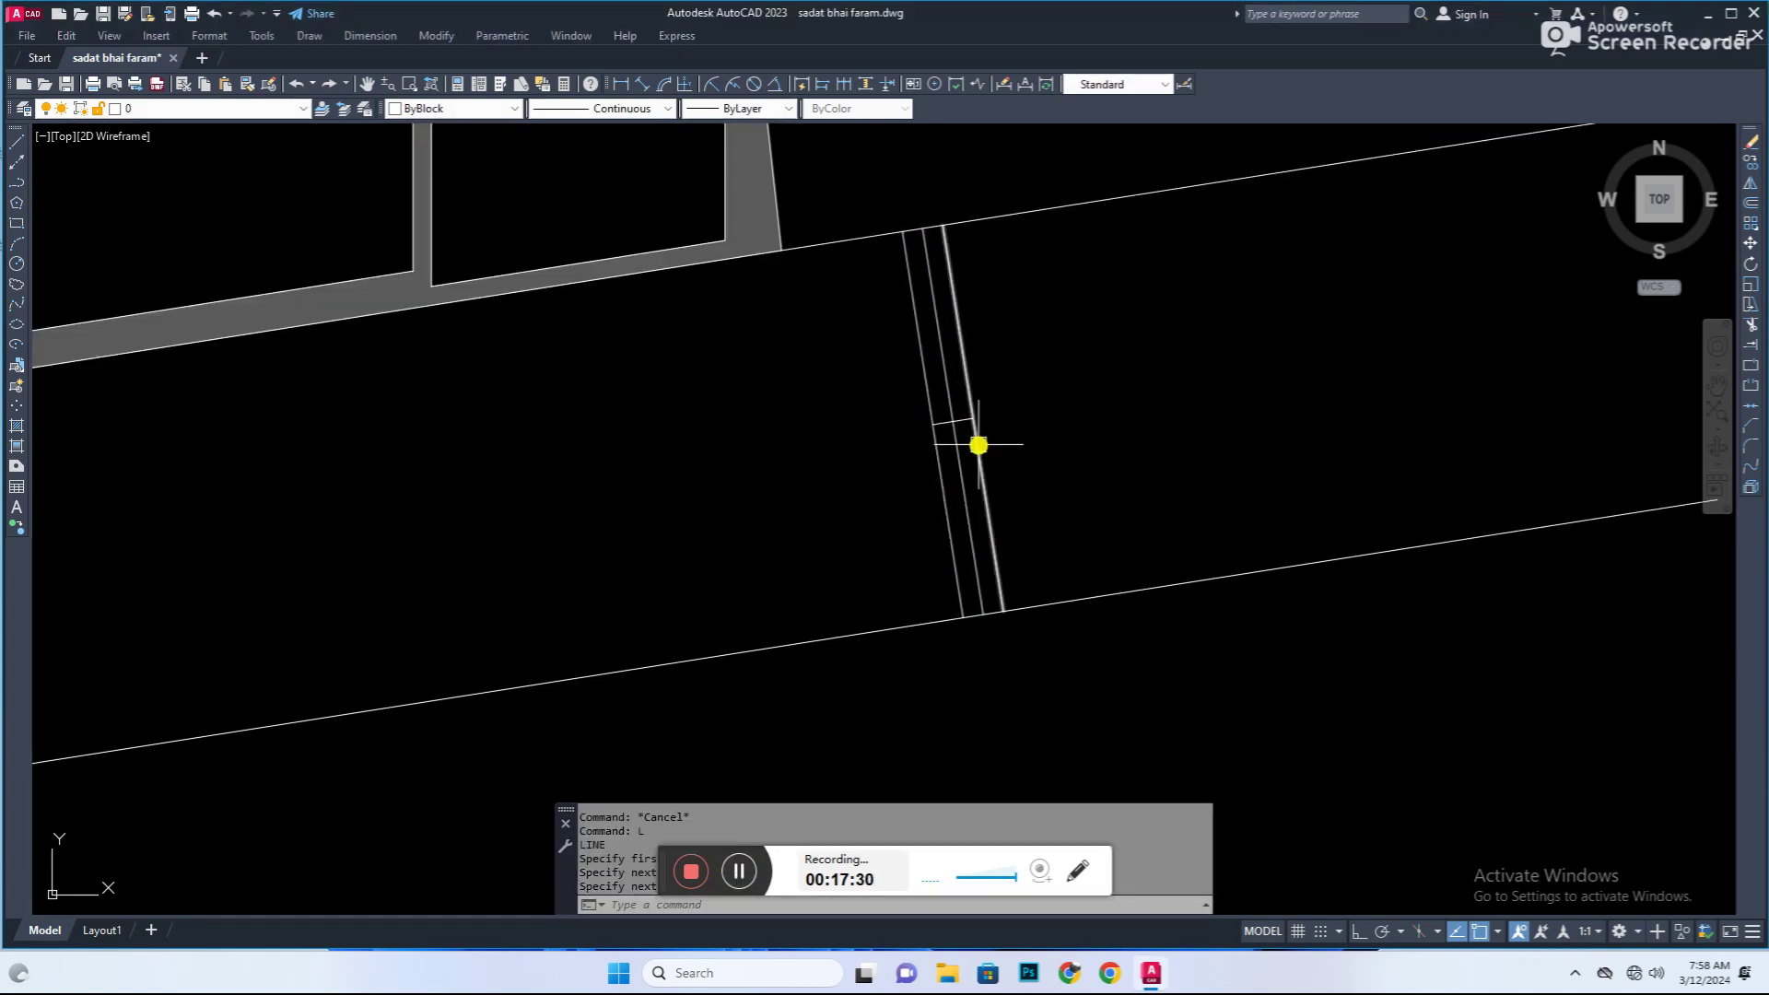
pyautogui.press('Escape')
# Step: Offset the cross line into two more cross lines above and below it
pyautogui.write('o')
pyautogui.press('Return')
pyautogui.press('Return')
pyautogui.scroll(3, 946, 395)
pyautogui.click(946, 400)
pyautogui.click(949, 368)
pyautogui.click(948, 447)
pyautogui.press('Escape')
pyautogui.scroll(-2, 1027, 597)
pyautogui.moveTo(1027, 597); pyautogui.dragTo(879, 518, button='middle')
# Step: Draw the diagonal break stroke, erase the leftmost sloped line and trim between cross lines
pyautogui.write('L')
pyautogui.press('Return')
pyautogui.click(734, 506)
pyautogui.press('Escape')
pyautogui.write('e')
pyautogui.press('Return')
pyautogui.click(736, 514)
pyautogui.press('Return')
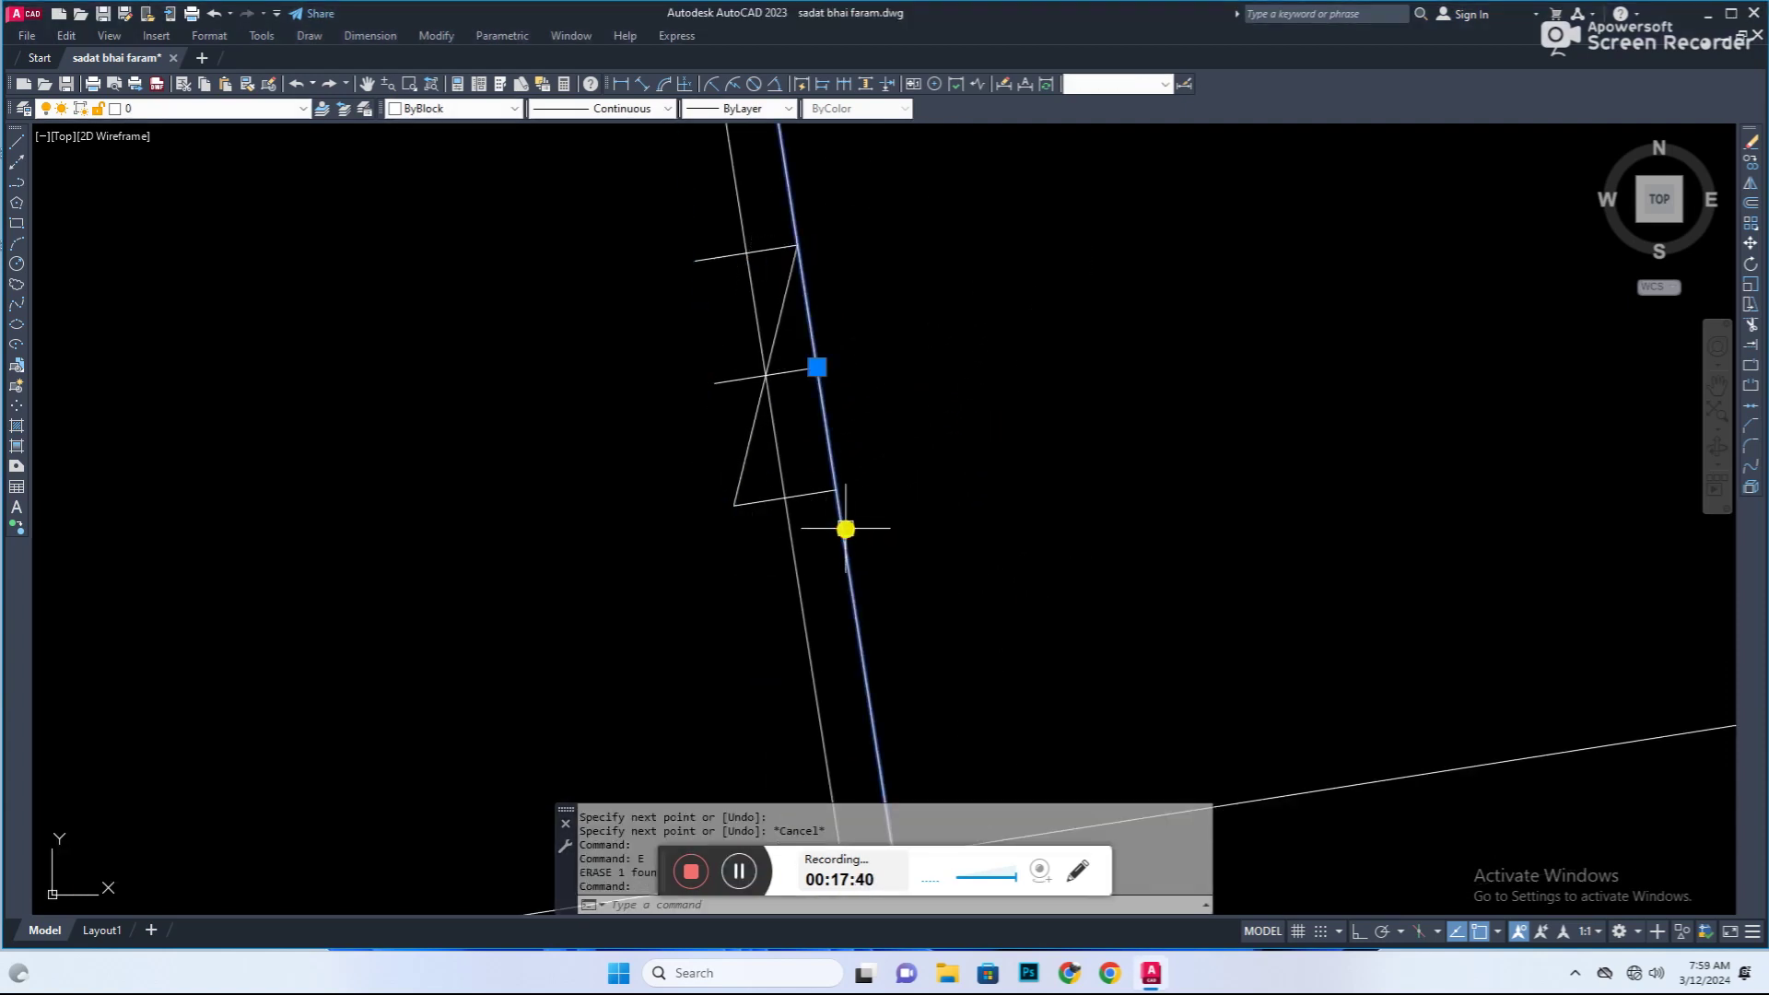
pyautogui.write('tr')
pyautogui.press('Return')
pyautogui.moveTo(783, 366); pyautogui.dragTo(753, 363)
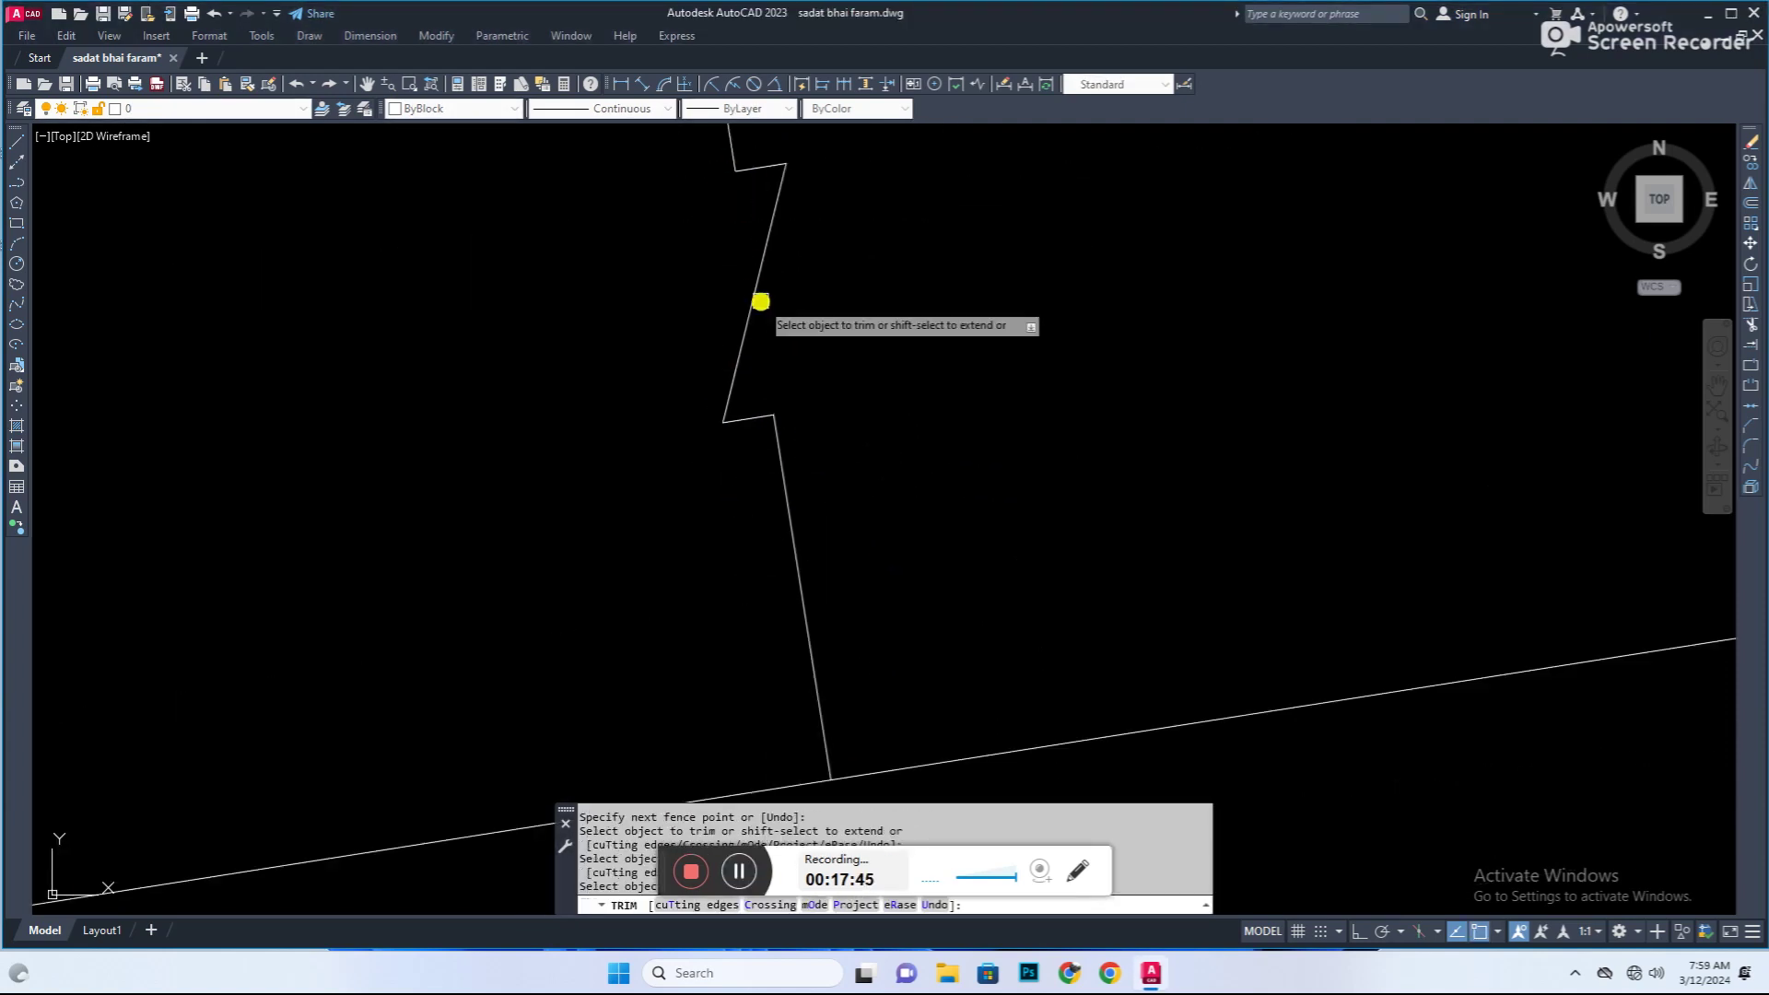
pyautogui.press('Escape')
pyautogui.press('Escape')
pyautogui.press('Escape')
pyautogui.scroll(-5, 1059, 589)
# Step: Add a short line segment along the road to complete the zigzag
pyautogui.write('L')
pyautogui.press('Return')
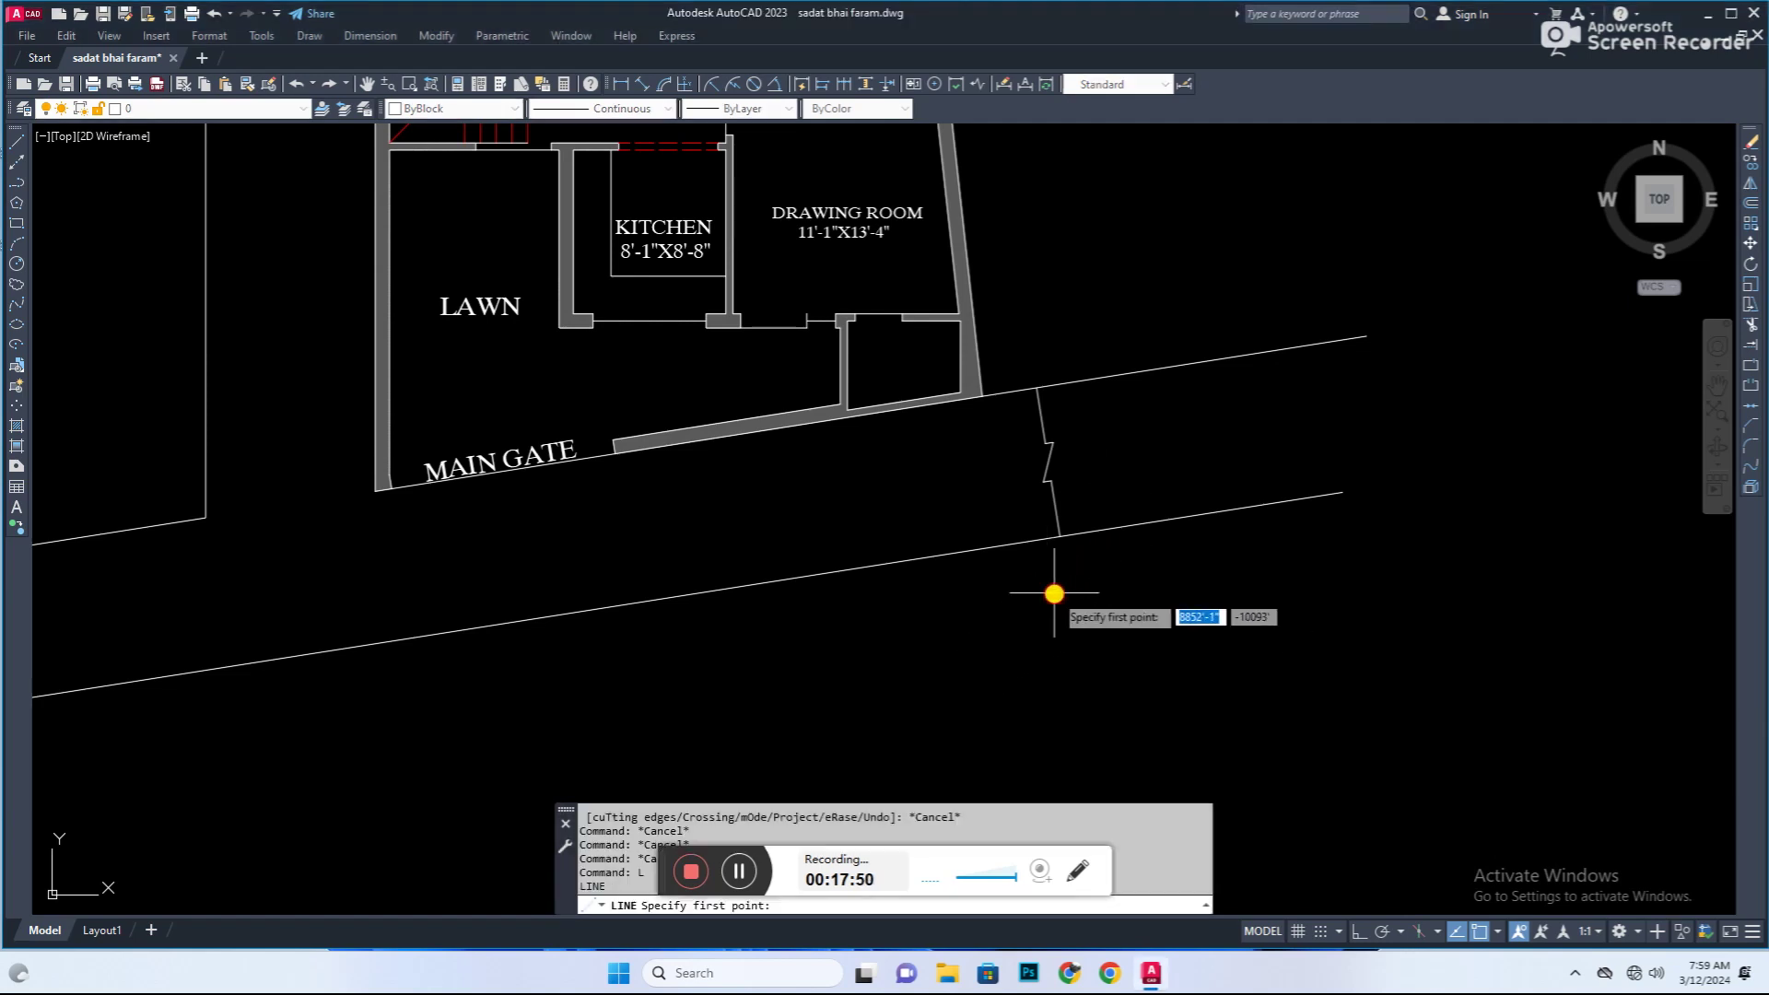
pyautogui.moveTo(1093, 577); pyautogui.dragTo(1078, 659, button='middle')
pyautogui.click(1009, 424)
pyautogui.click(1029, 417)
pyautogui.press('Escape')
pyautogui.scroll(3, 1031, 442)
pyautogui.write('ex')
pyautogui.scroll(-3, 1012, 493)
pyautogui.press('Escape')
# Step: Select the zigzag break lines, begin copying them, and save the drawing
pyautogui.moveTo(1074, 406); pyautogui.dragTo(959, 521)
pyautogui.write('co')
pyautogui.press('Return')
pyautogui.click(1067, 403)
pyautogui.scroll(2, 580, 501)
pyautogui.scroll(-3, 510, 427)
pyautogui.press('Escape')
pyautogui.press('Escape')
pyautogui.press('Escape')
pyautogui.hotkey('ctrl', 's')
pyautogui.scroll(-3, 755, 584)
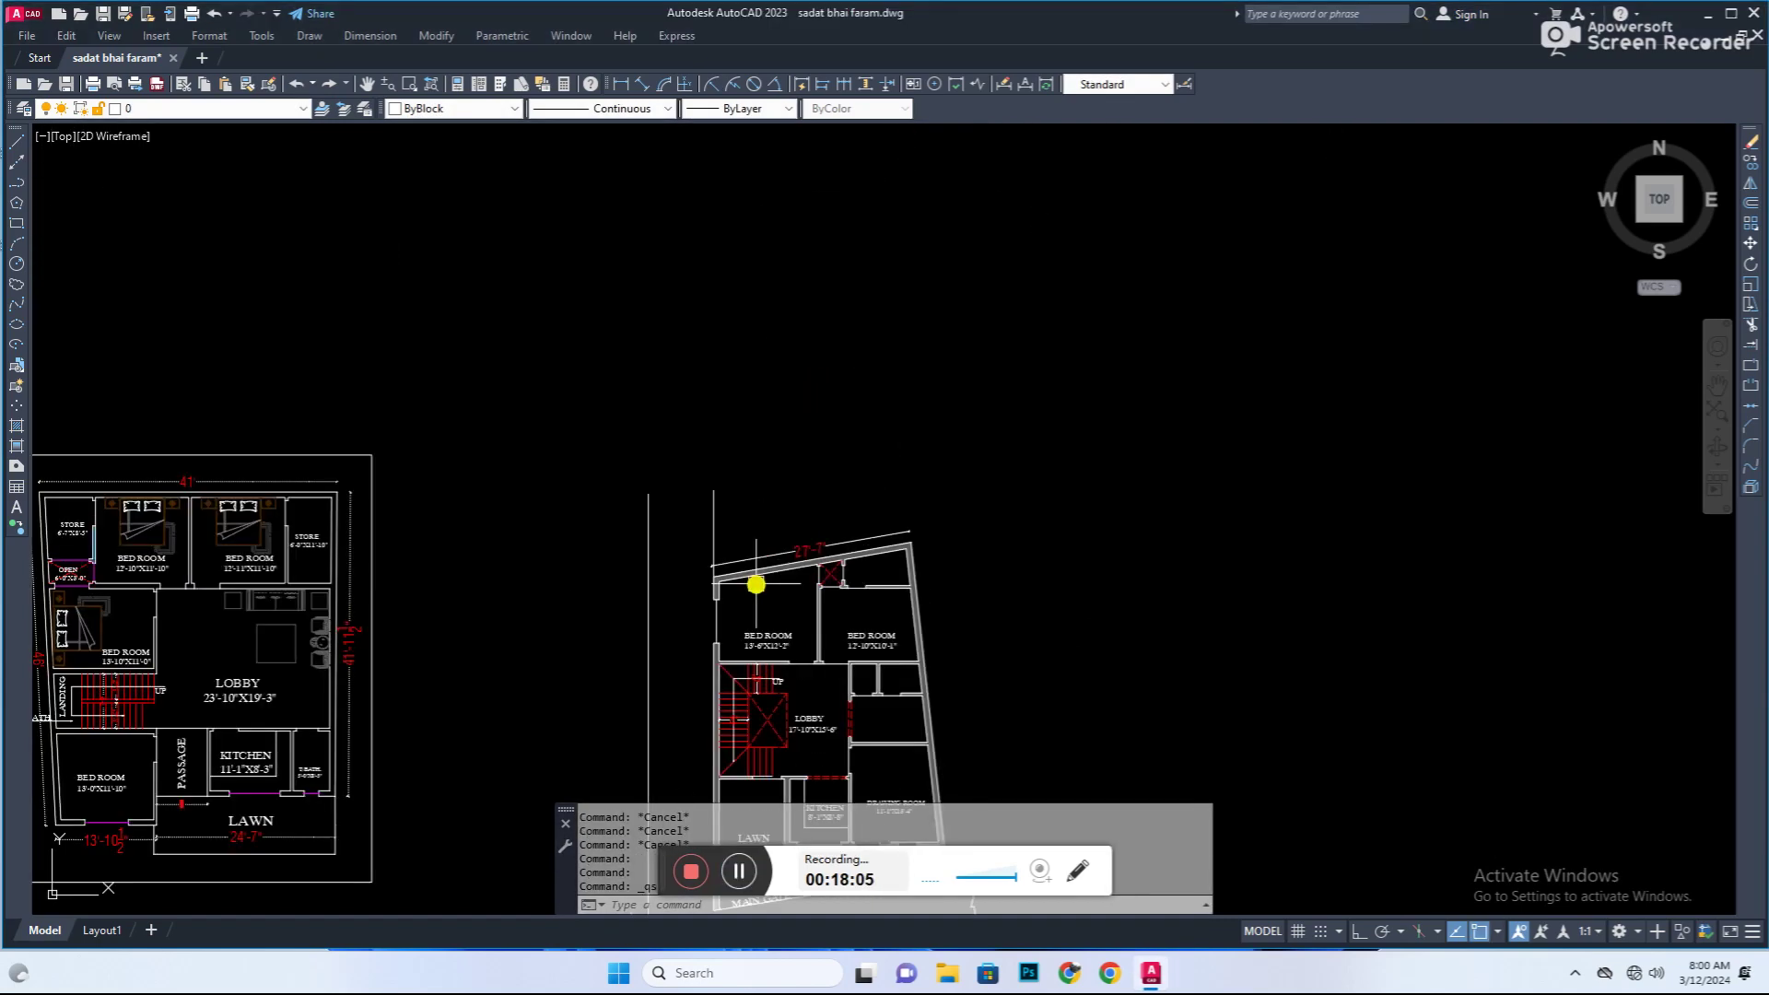
# Step: Draw a boundary line left of the plan's top-left corner
pyautogui.scroll(4, 753, 581)
pyautogui.write('l')
pyautogui.press('Return')
pyautogui.click(489, 544)
pyautogui.press('Escape')
# Step: Offset the line 12 units to form a parallel pair
pyautogui.write('o')
pyautogui.press('Return')
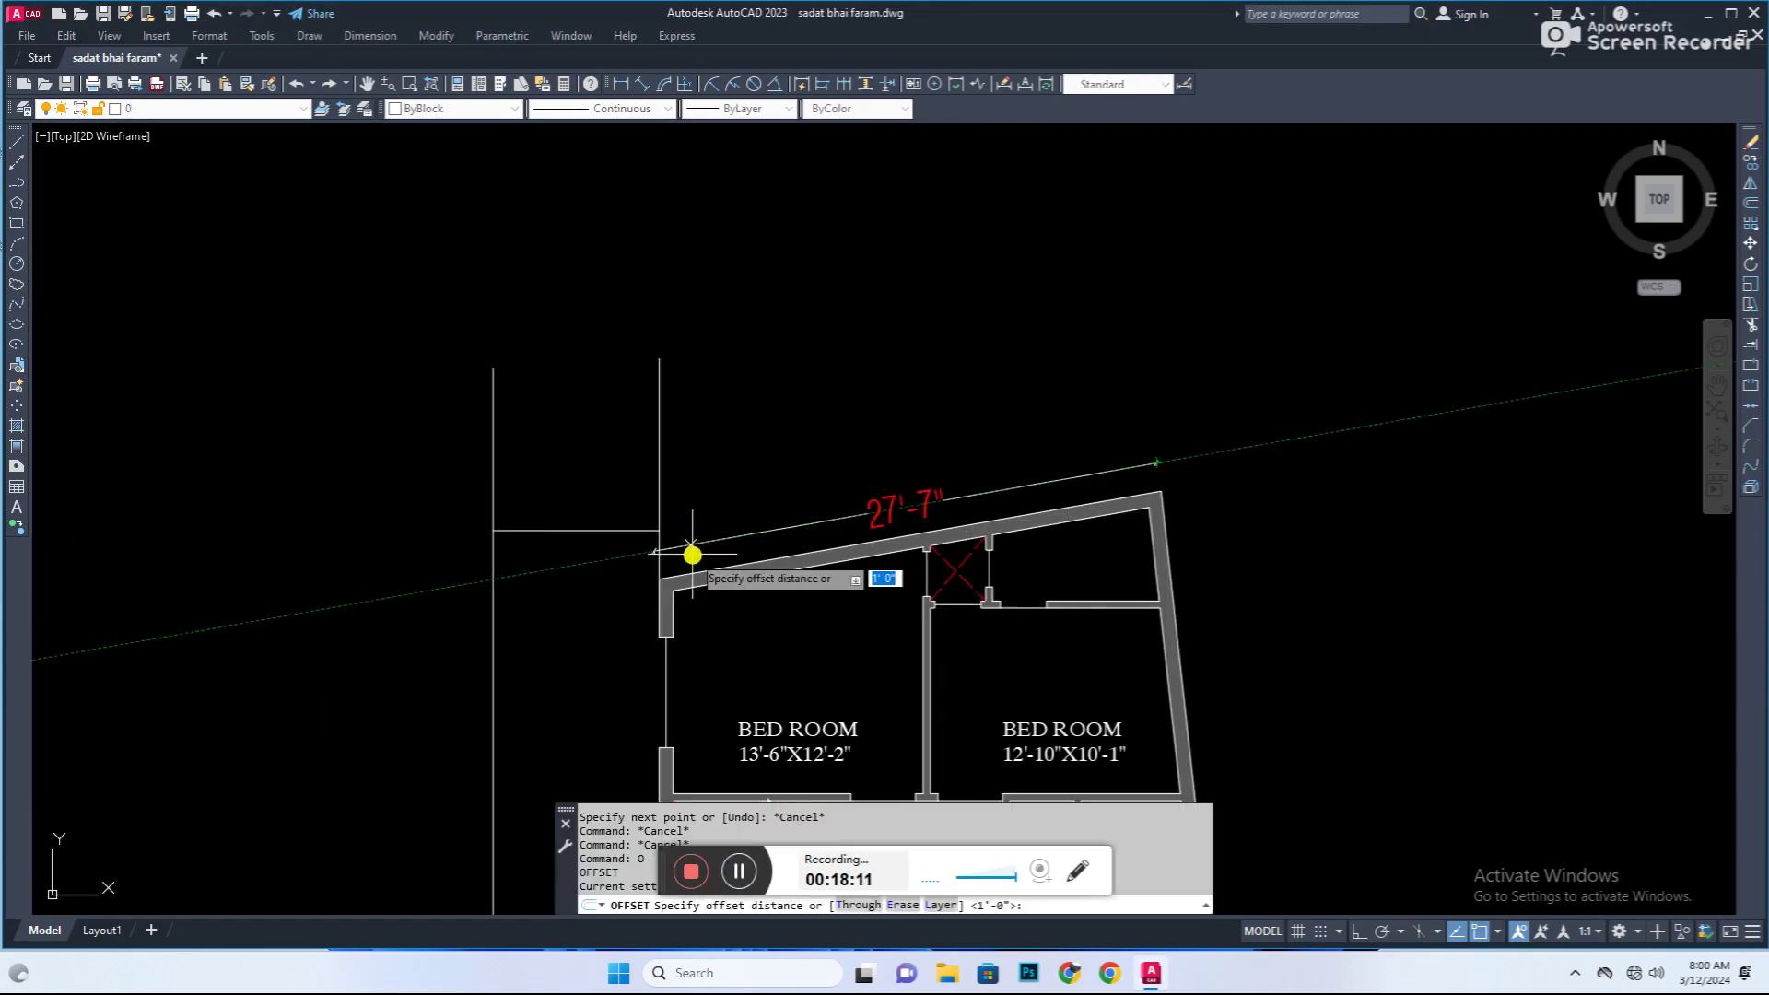
pyautogui.scroll(2, 572, 534)
pyautogui.click(573, 530)
pyautogui.click(565, 518)
pyautogui.write('o')
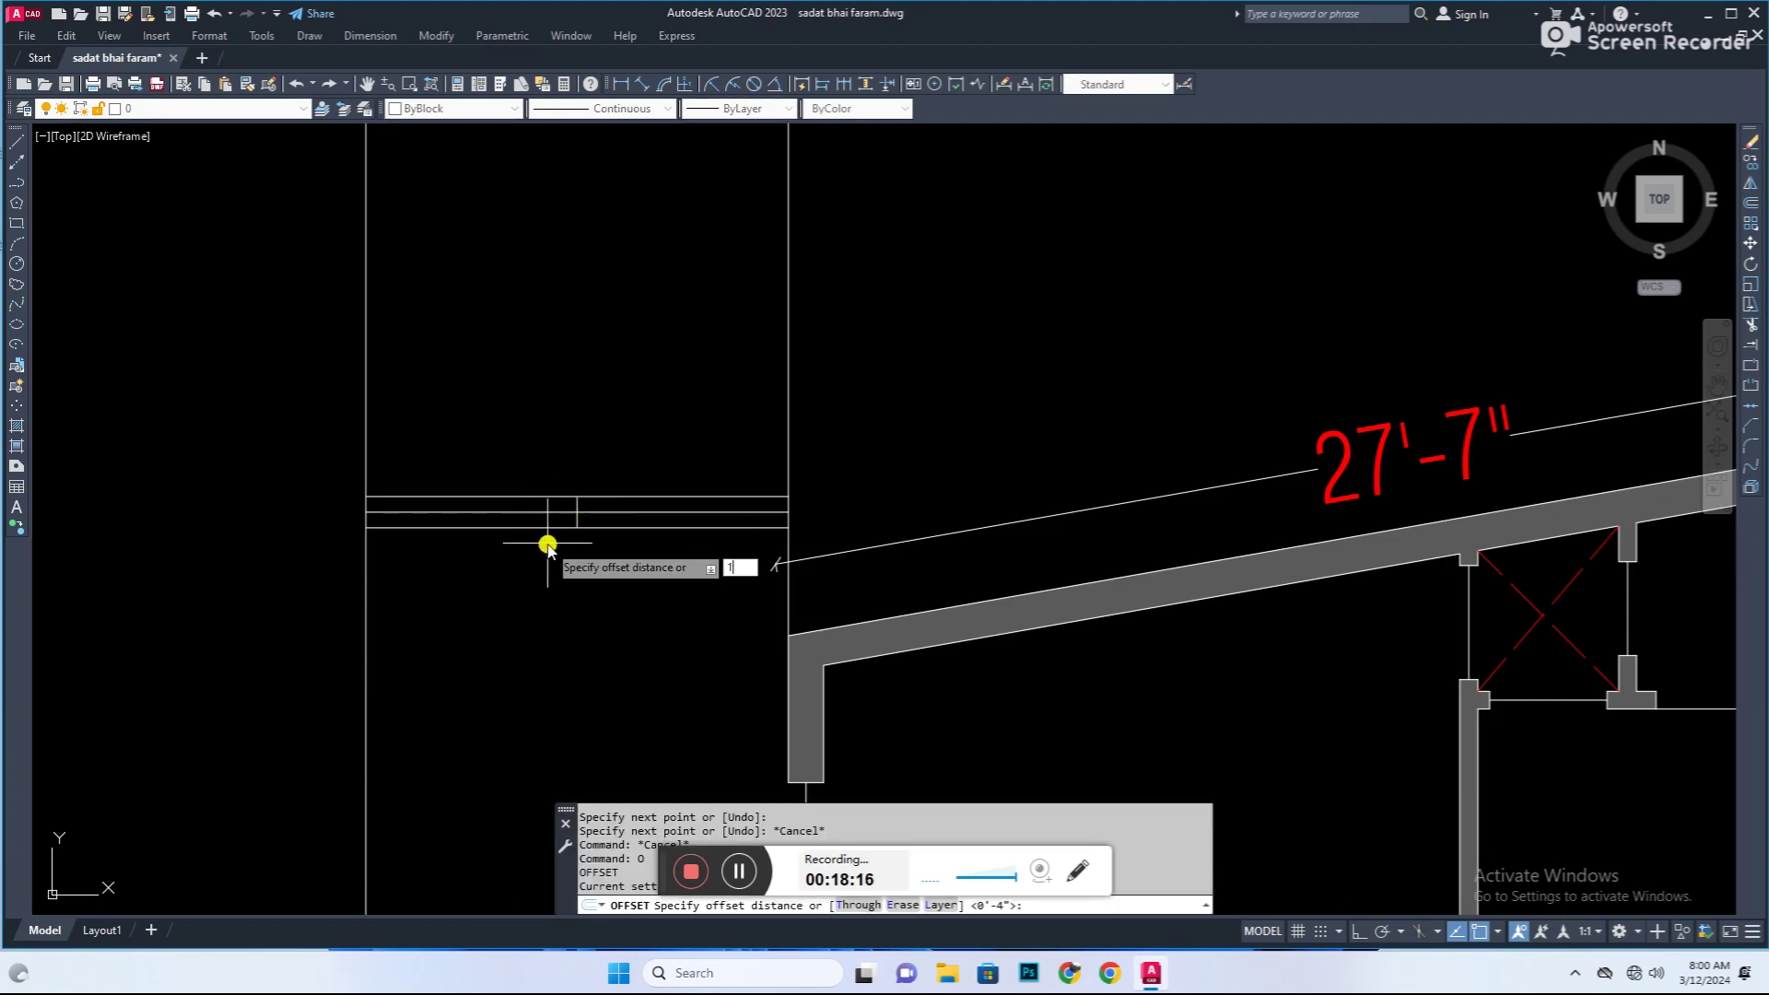
pyautogui.write('12')
pyautogui.scroll(2, 545, 546)
pyautogui.click(719, 506)
# Step: Draw a diagonal line across the gap between the parallel lines
pyautogui.write('l')
pyautogui.click(533, 454)
pyautogui.click(769, 532)
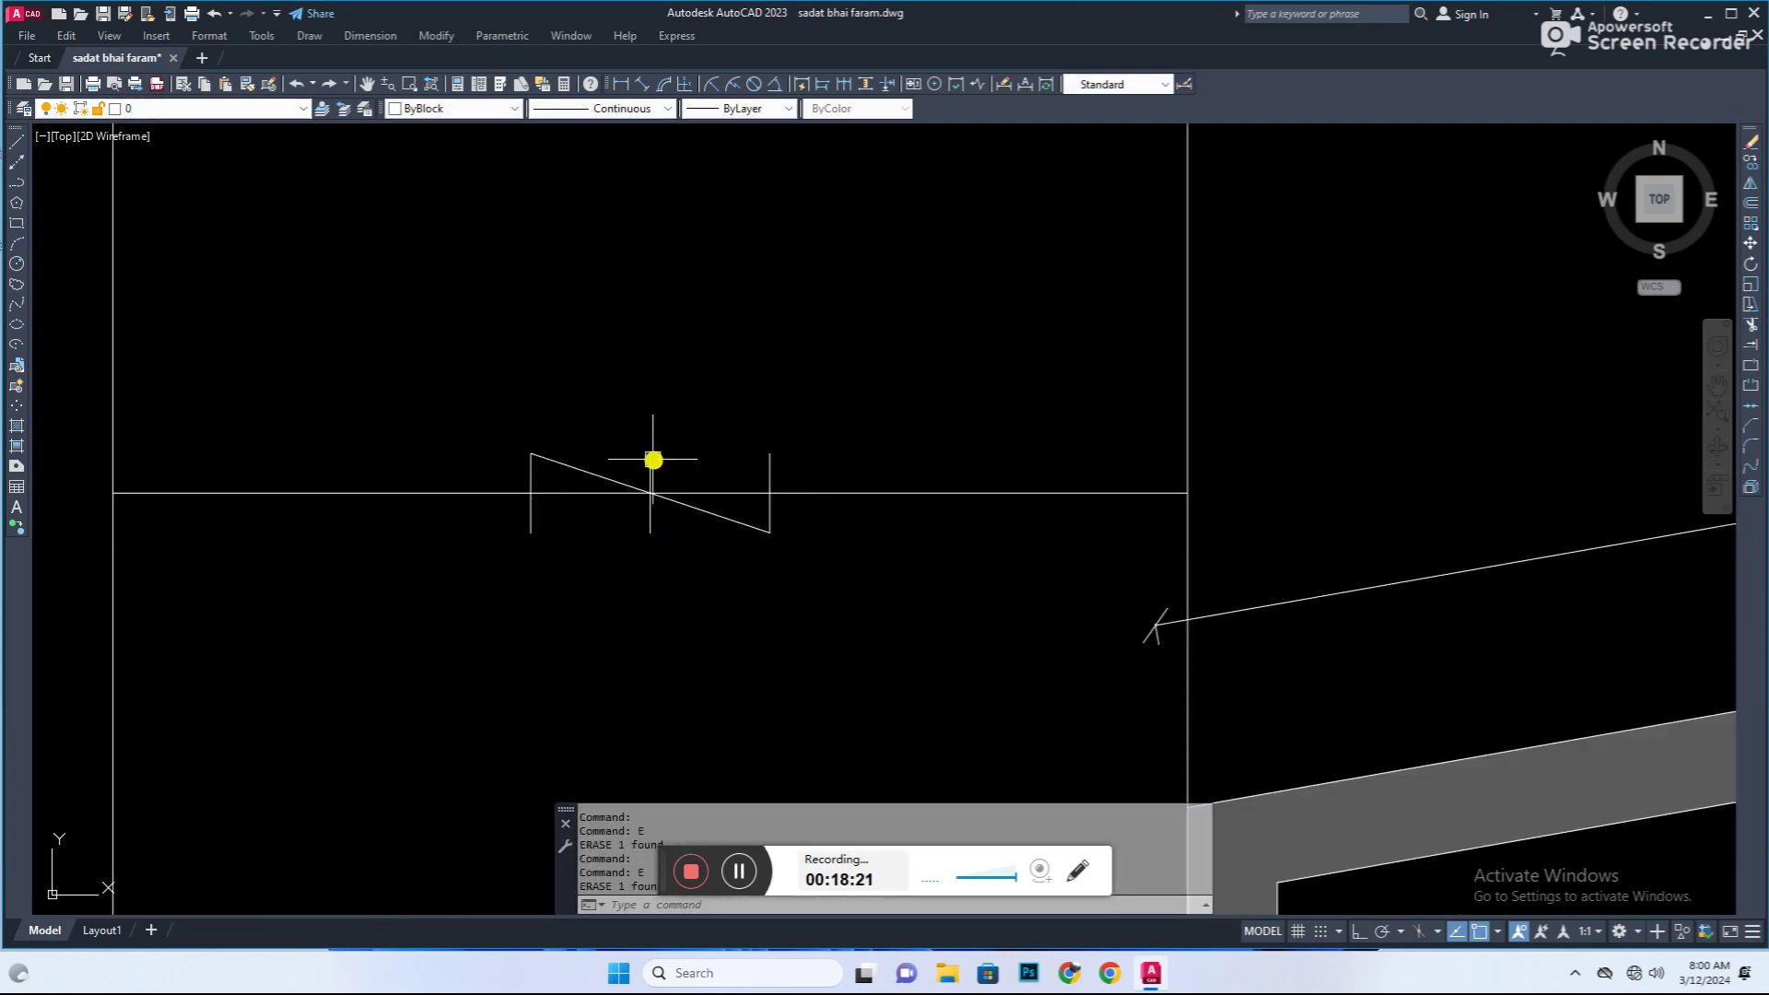
pyautogui.scroll(2, 558, 533)
pyautogui.write('tr')
pyautogui.press('Return')
pyautogui.scroll(-2, 866, 434)
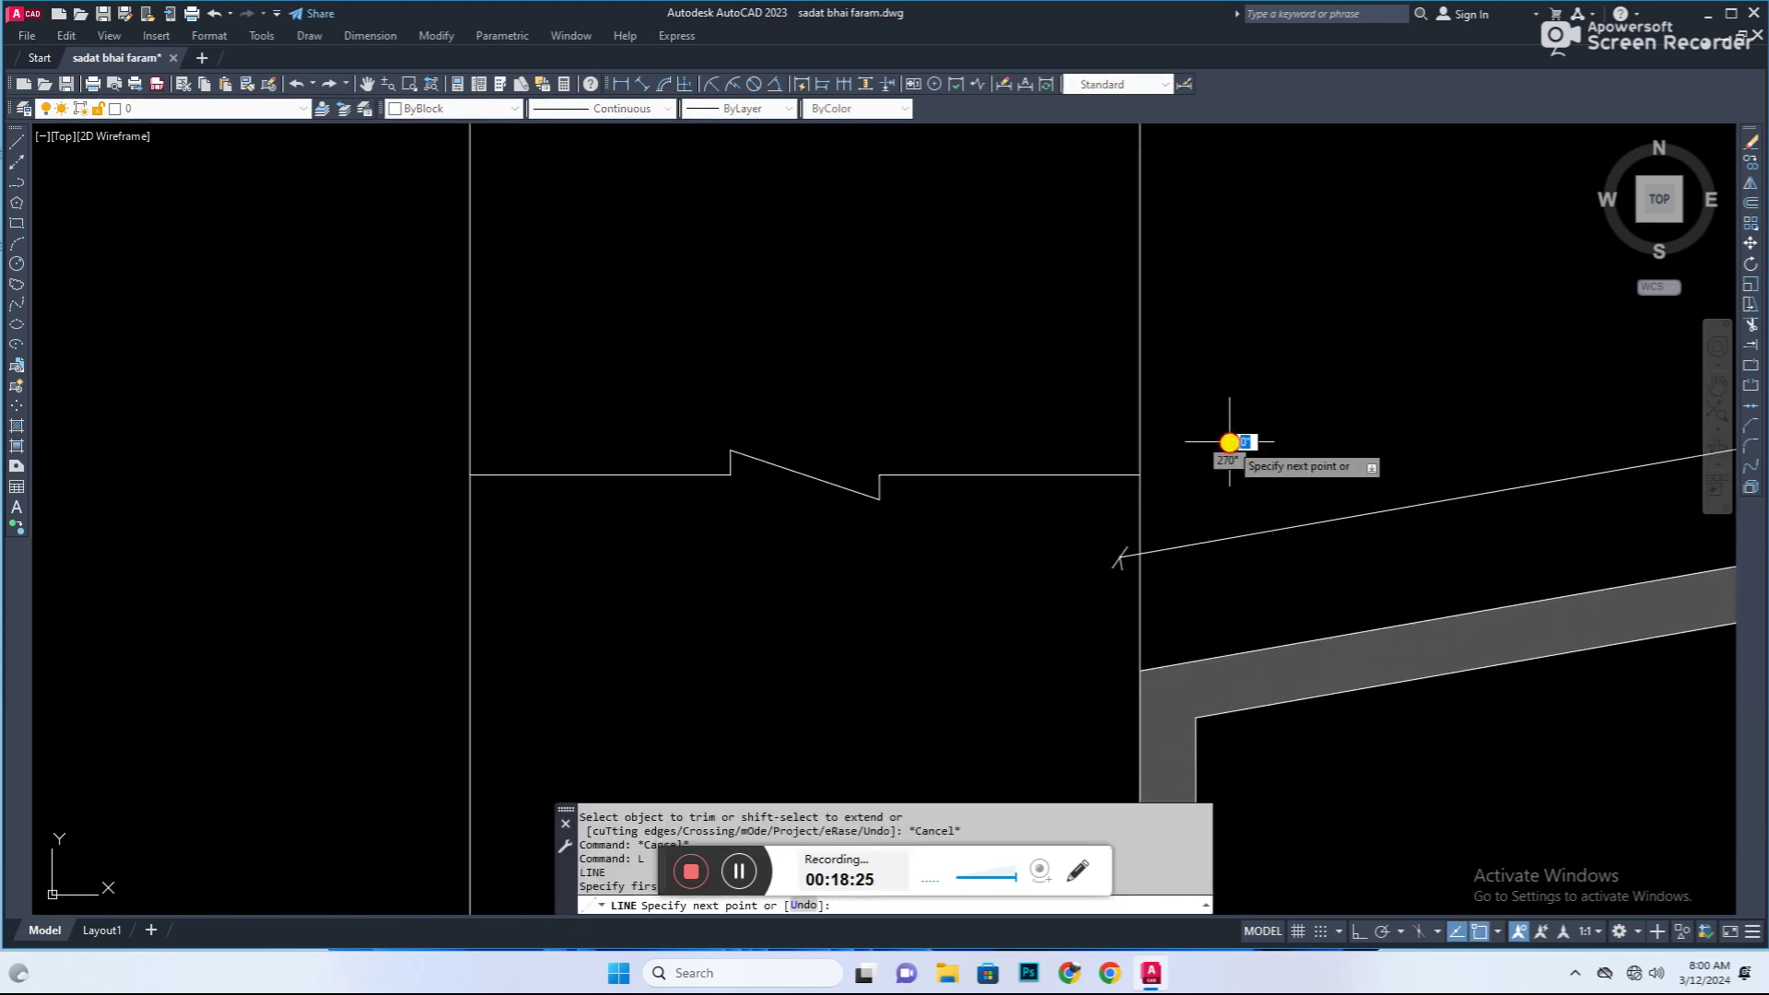
pyautogui.press('Escape')
# Step: Add the break's second diagonal and trim the lines into the zigzag
pyautogui.write('l')
pyautogui.press('Return')
pyautogui.click(406, 435)
pyautogui.click(378, 537)
pyautogui.press('Escape')
pyautogui.scroll(-3, 529, 478)
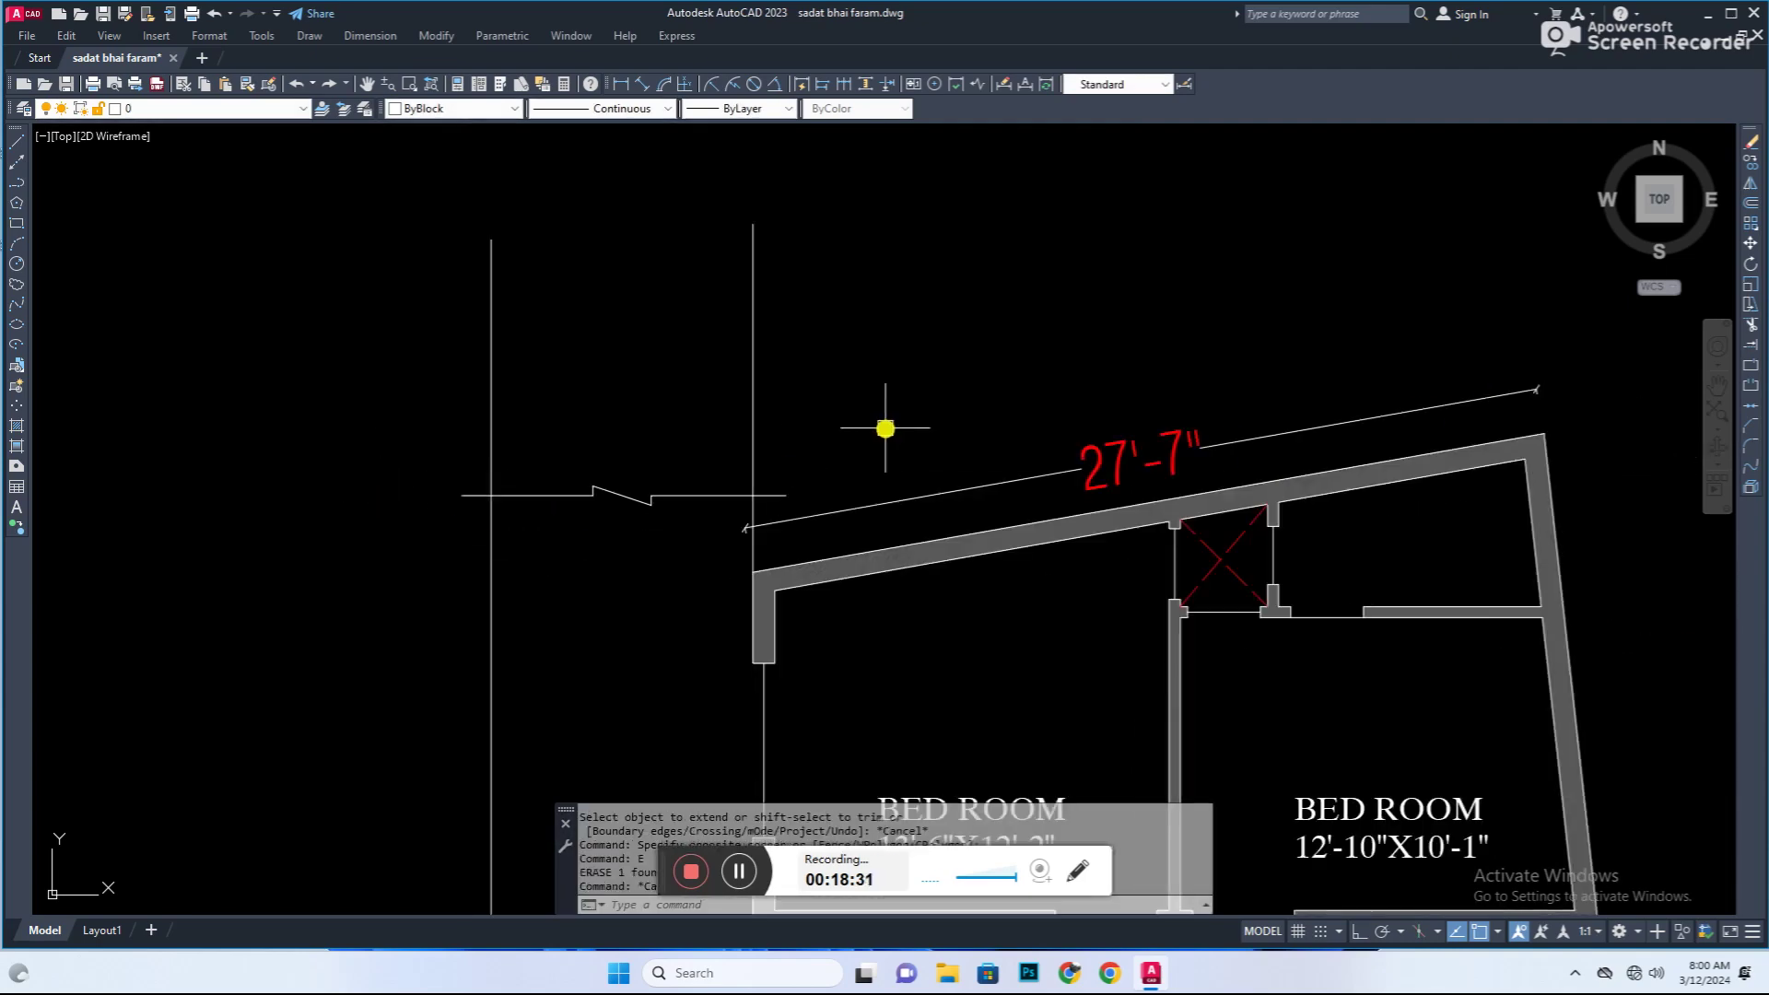
pyautogui.write('tr')
pyautogui.press('Return')
pyautogui.press('Escape')
pyautogui.scroll(3, 777, 494)
pyautogui.click(778, 494)
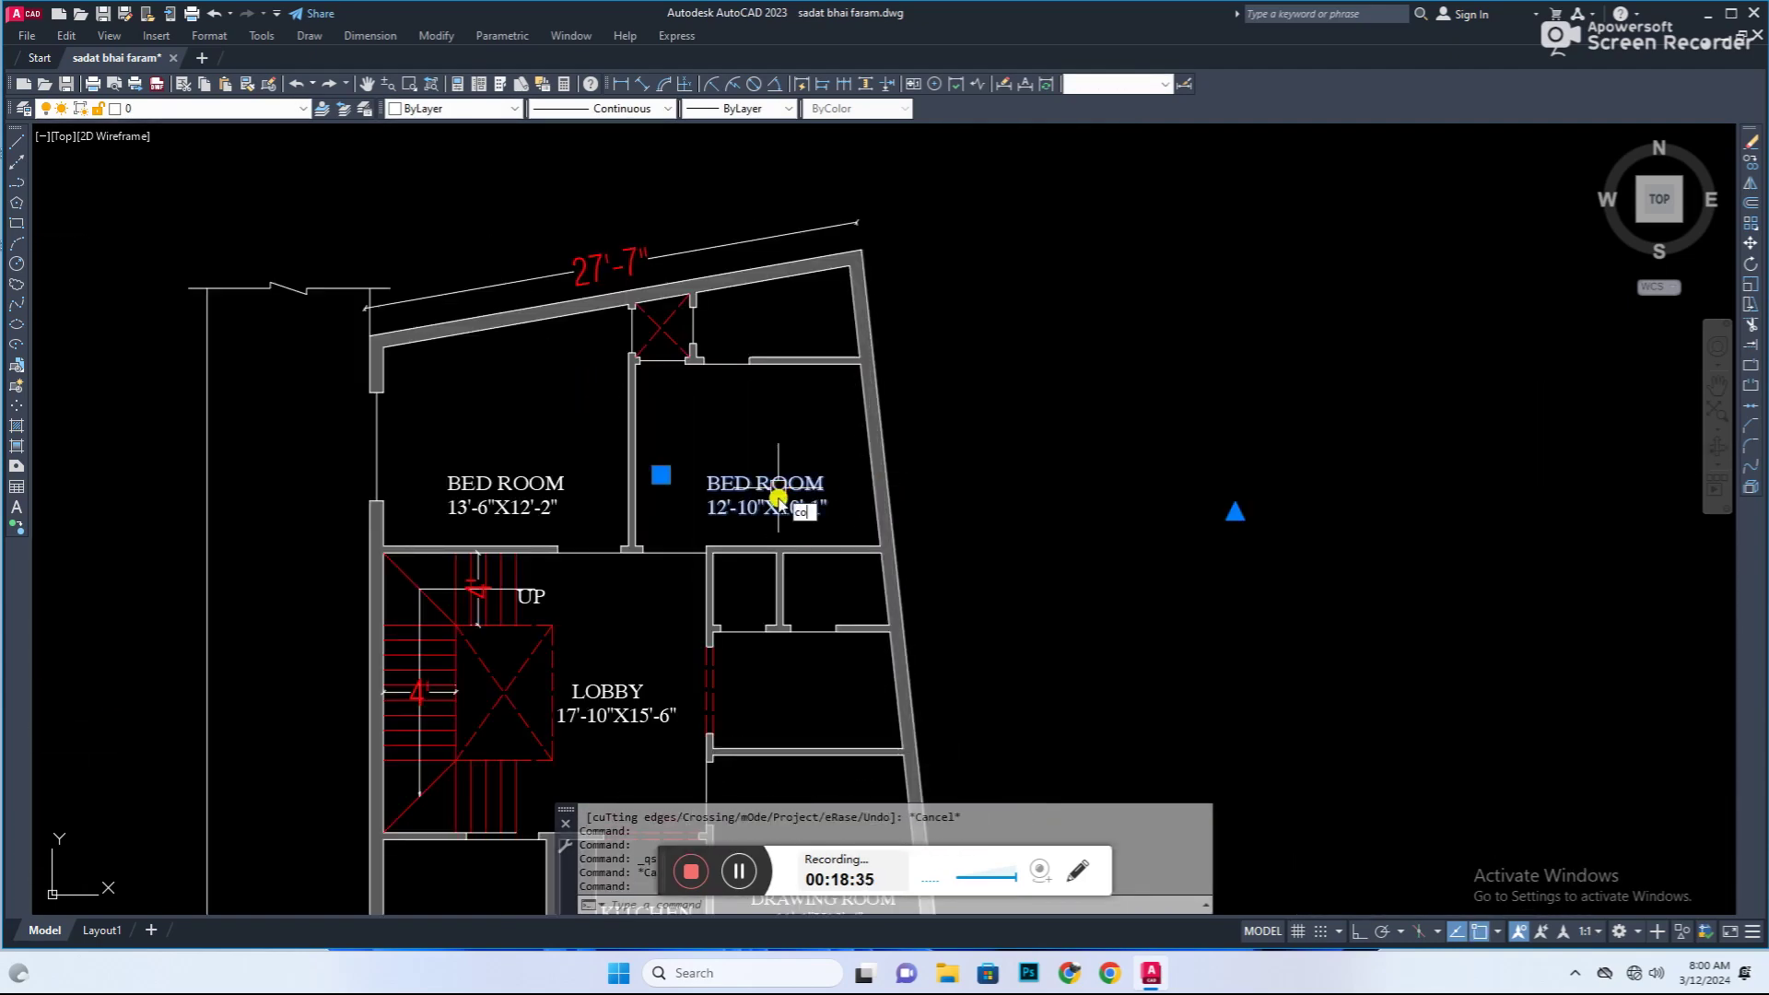
# Step: Copy a room label into the upper room as the T/BATH label and save
pyautogui.write('co')
pyautogui.press('Return')
pyautogui.click(706, 686)
pyautogui.click(724, 261)
pyautogui.press('Escape')
pyautogui.doubleClick(724, 261)
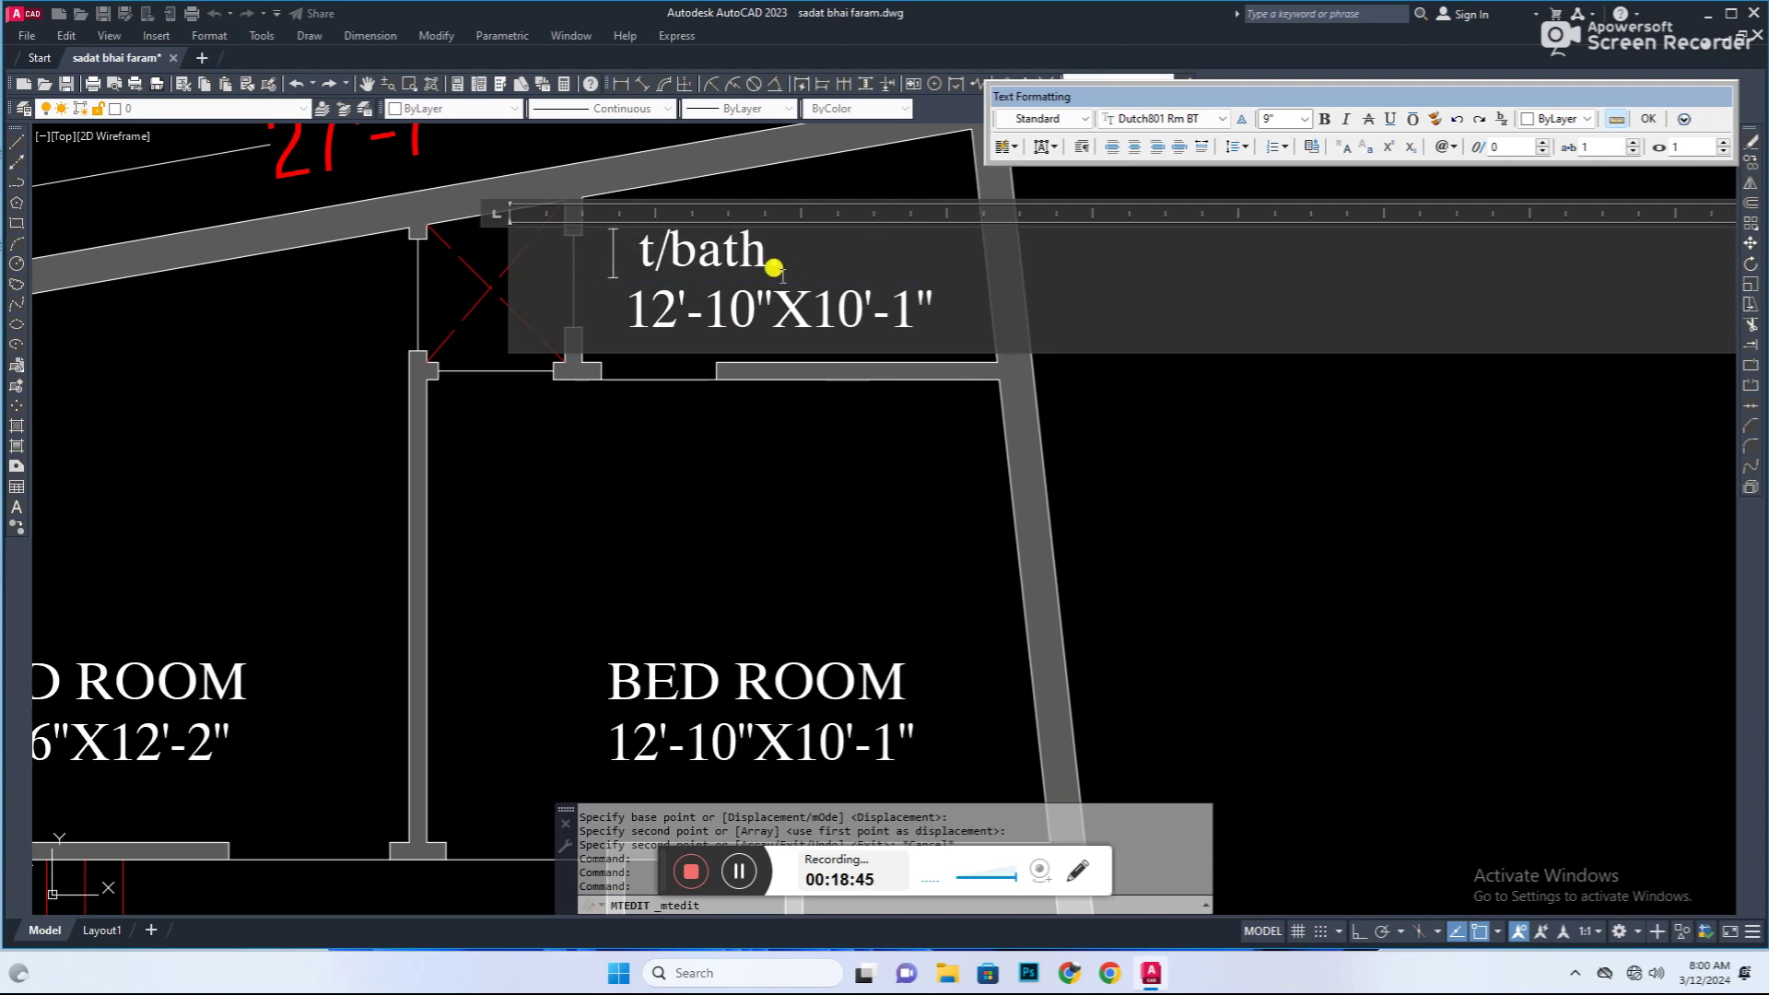
pyautogui.hotkey('ctrl', 's')
# Step: Measure the bath width with an 8'-11" aligned dimension
pyautogui.write('dal')
pyautogui.press('Return')
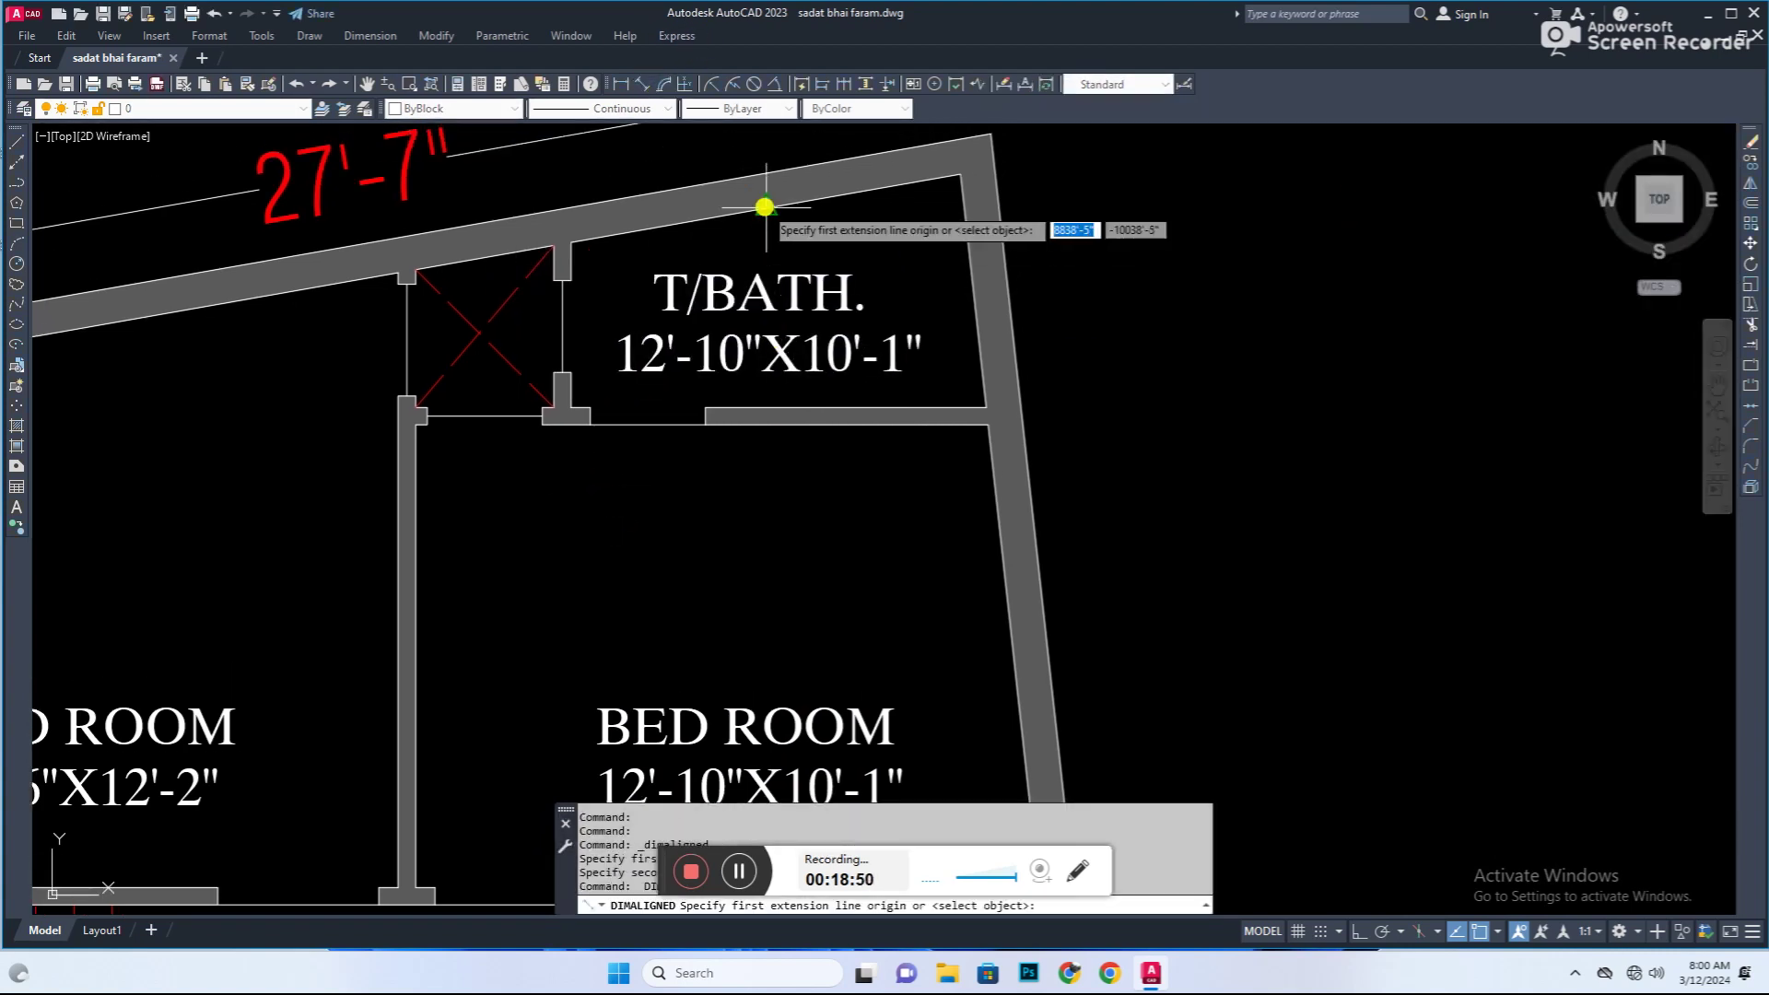
pyautogui.click(976, 373)
pyautogui.click(778, 502)
# Step: Update the T/BATH size figures and erase the temporary 8'-11" dimension
pyautogui.doubleClick(615, 366)
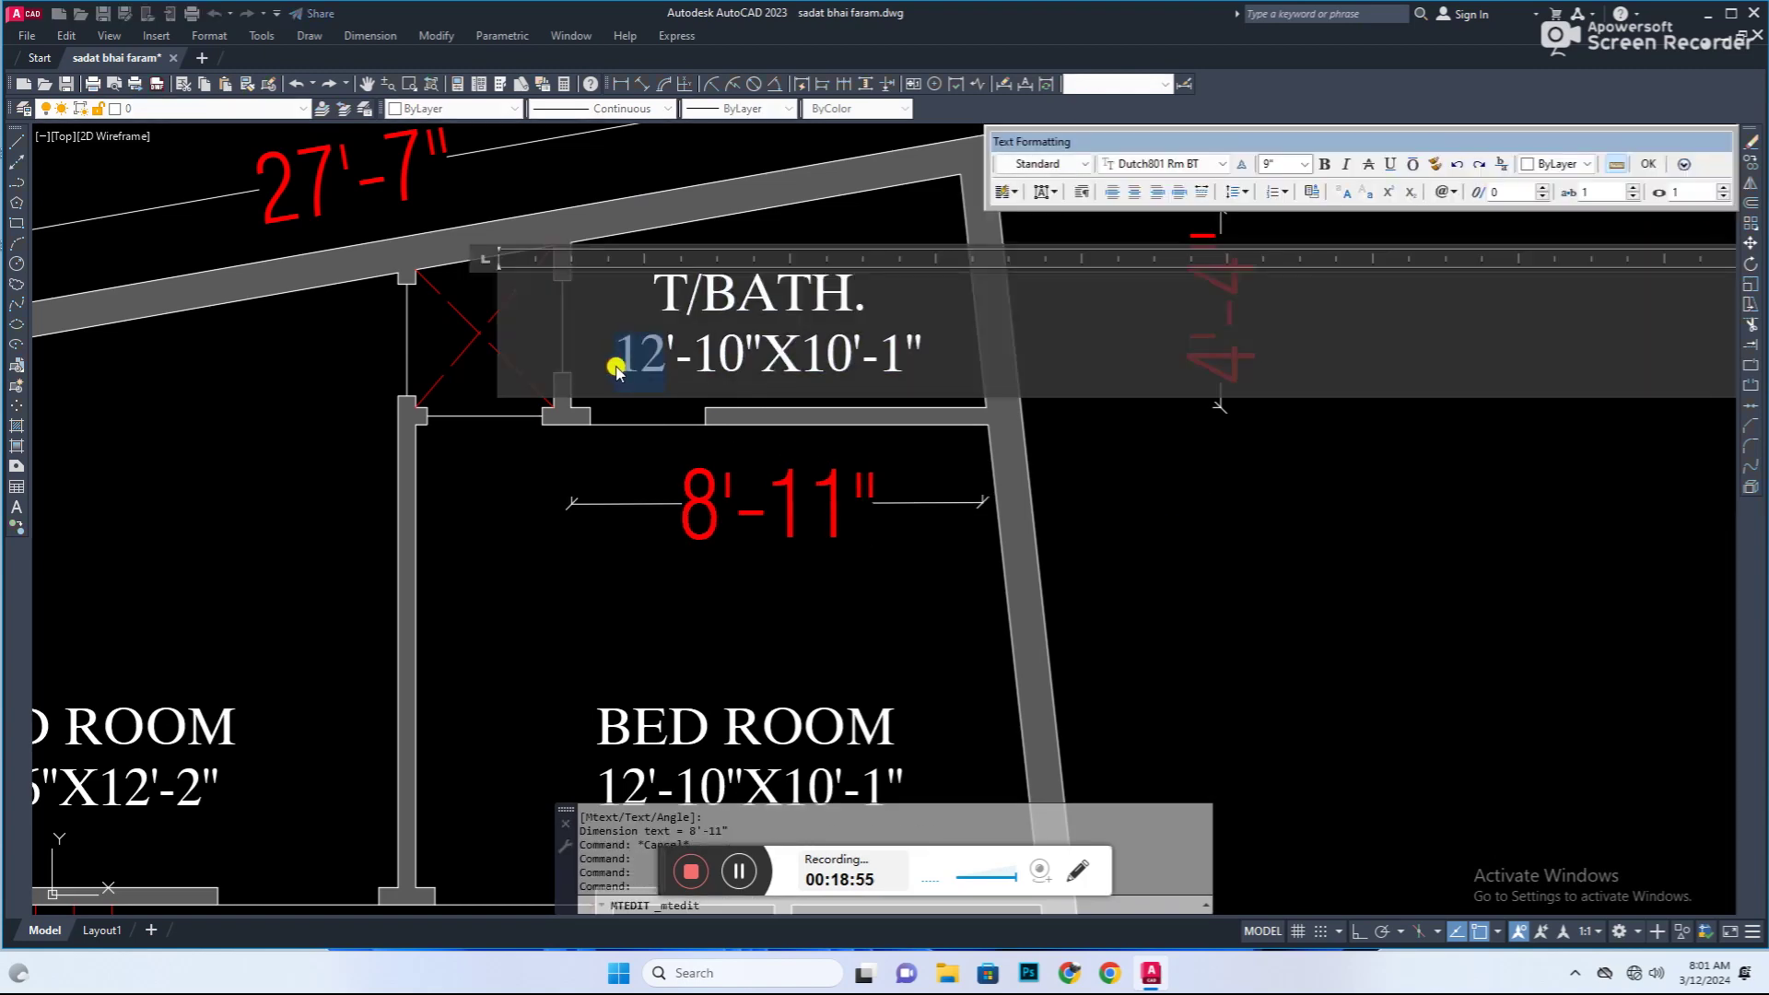
pyautogui.moveTo(737, 363); pyautogui.dragTo(744, 411, button='middle')
pyautogui.moveTo(804, 411); pyautogui.dragTo(783, 412)
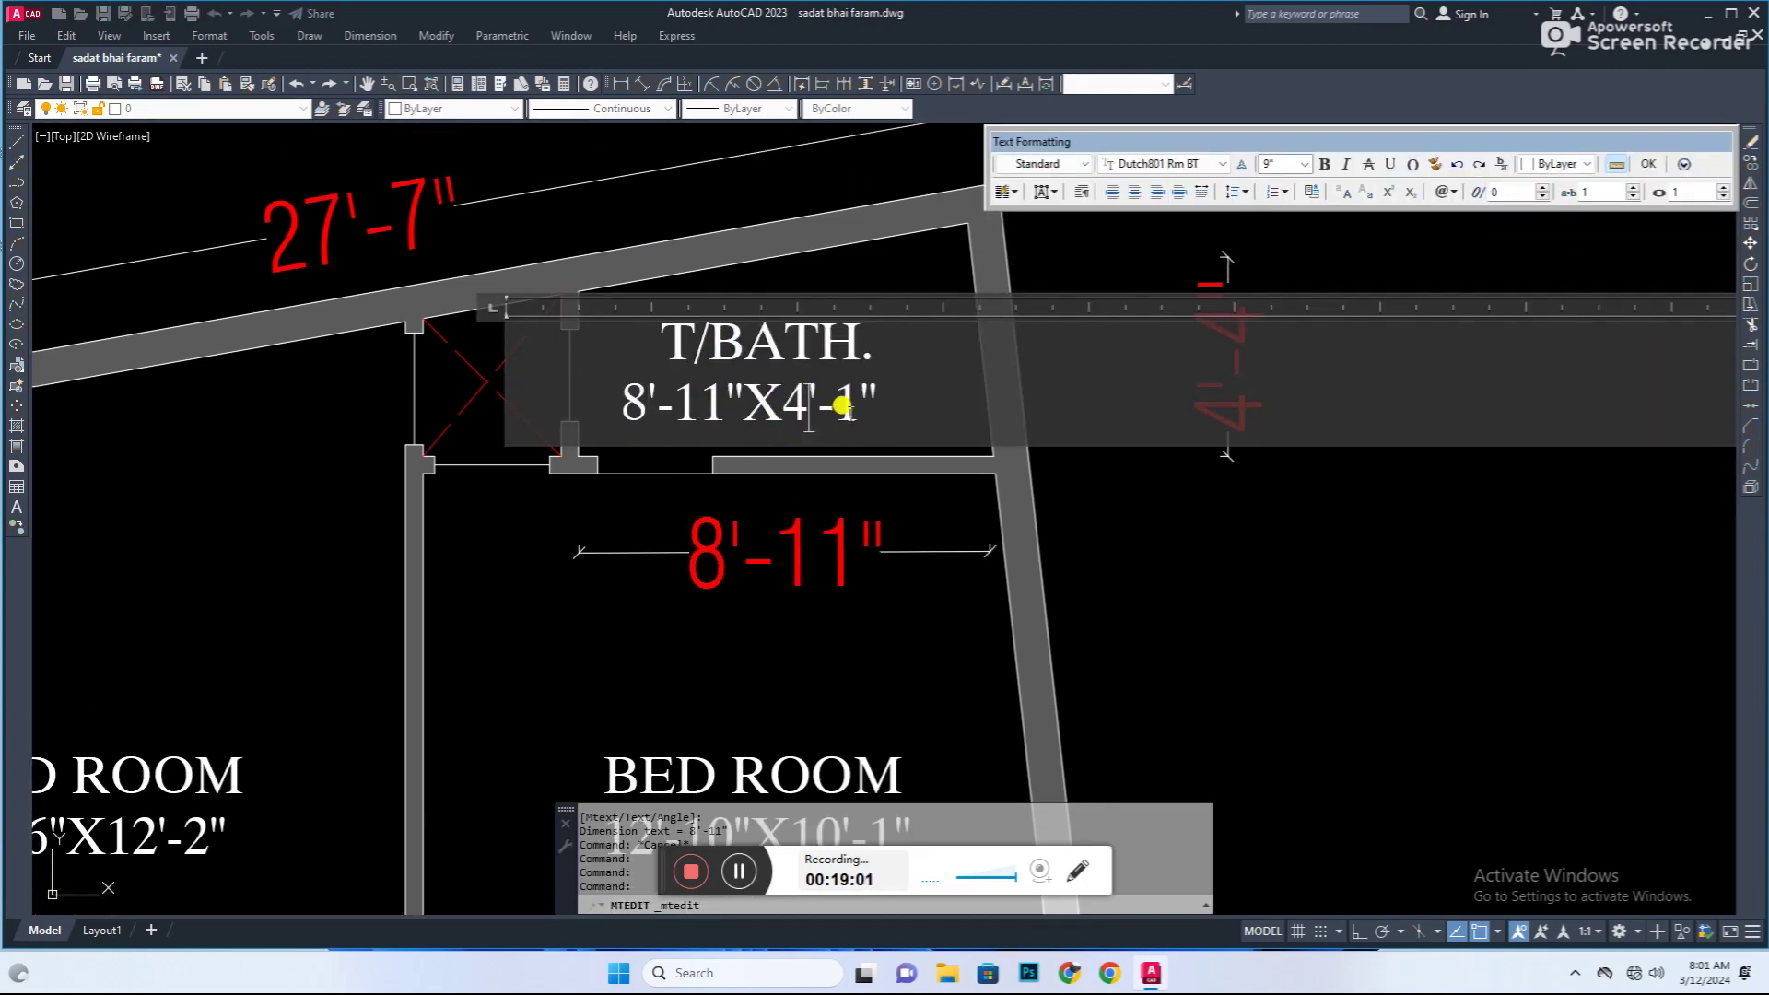
pyautogui.click(996, 516)
pyautogui.click(783, 550)
pyautogui.write('e')
pyautogui.press('Return')
# Step: Copy the T/BATH label into the left room, rename it OPEN and scale it
pyautogui.scroll(-3, 996, 517)
pyautogui.press('Return')
pyautogui.click(767, 479)
pyautogui.press('Return')
pyautogui.click(768, 479)
pyautogui.click(660, 479)
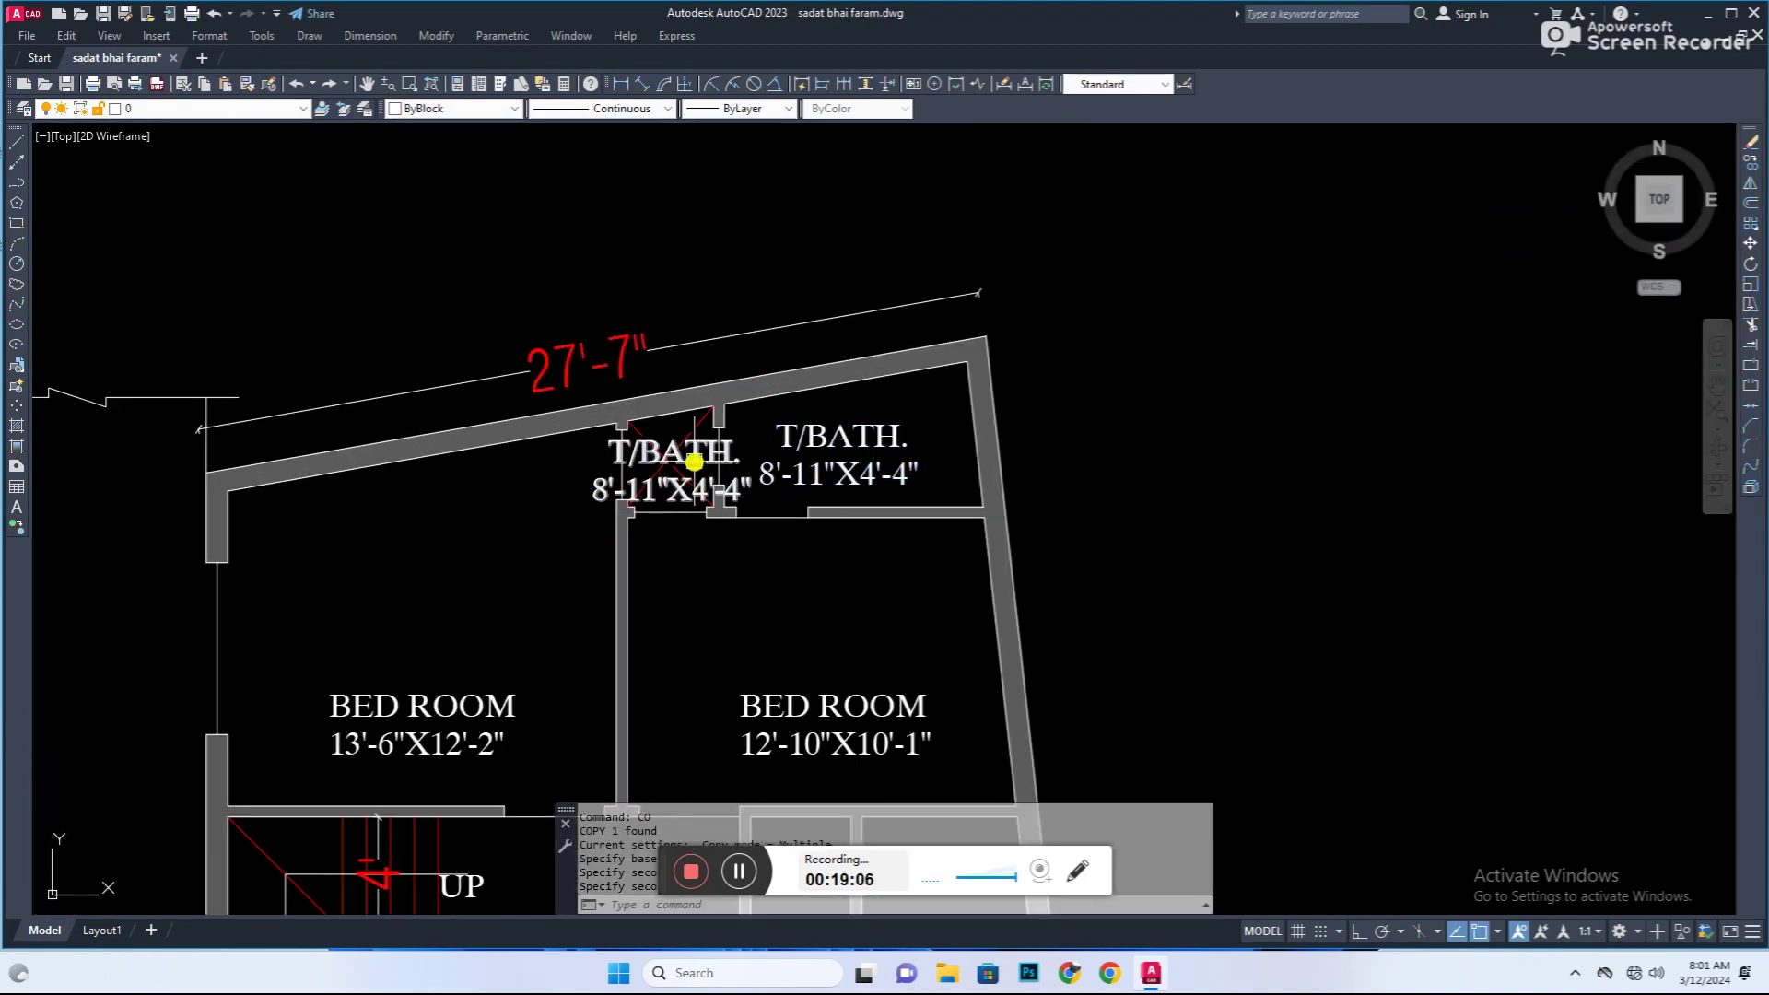
pyautogui.doubleClick(409, 450)
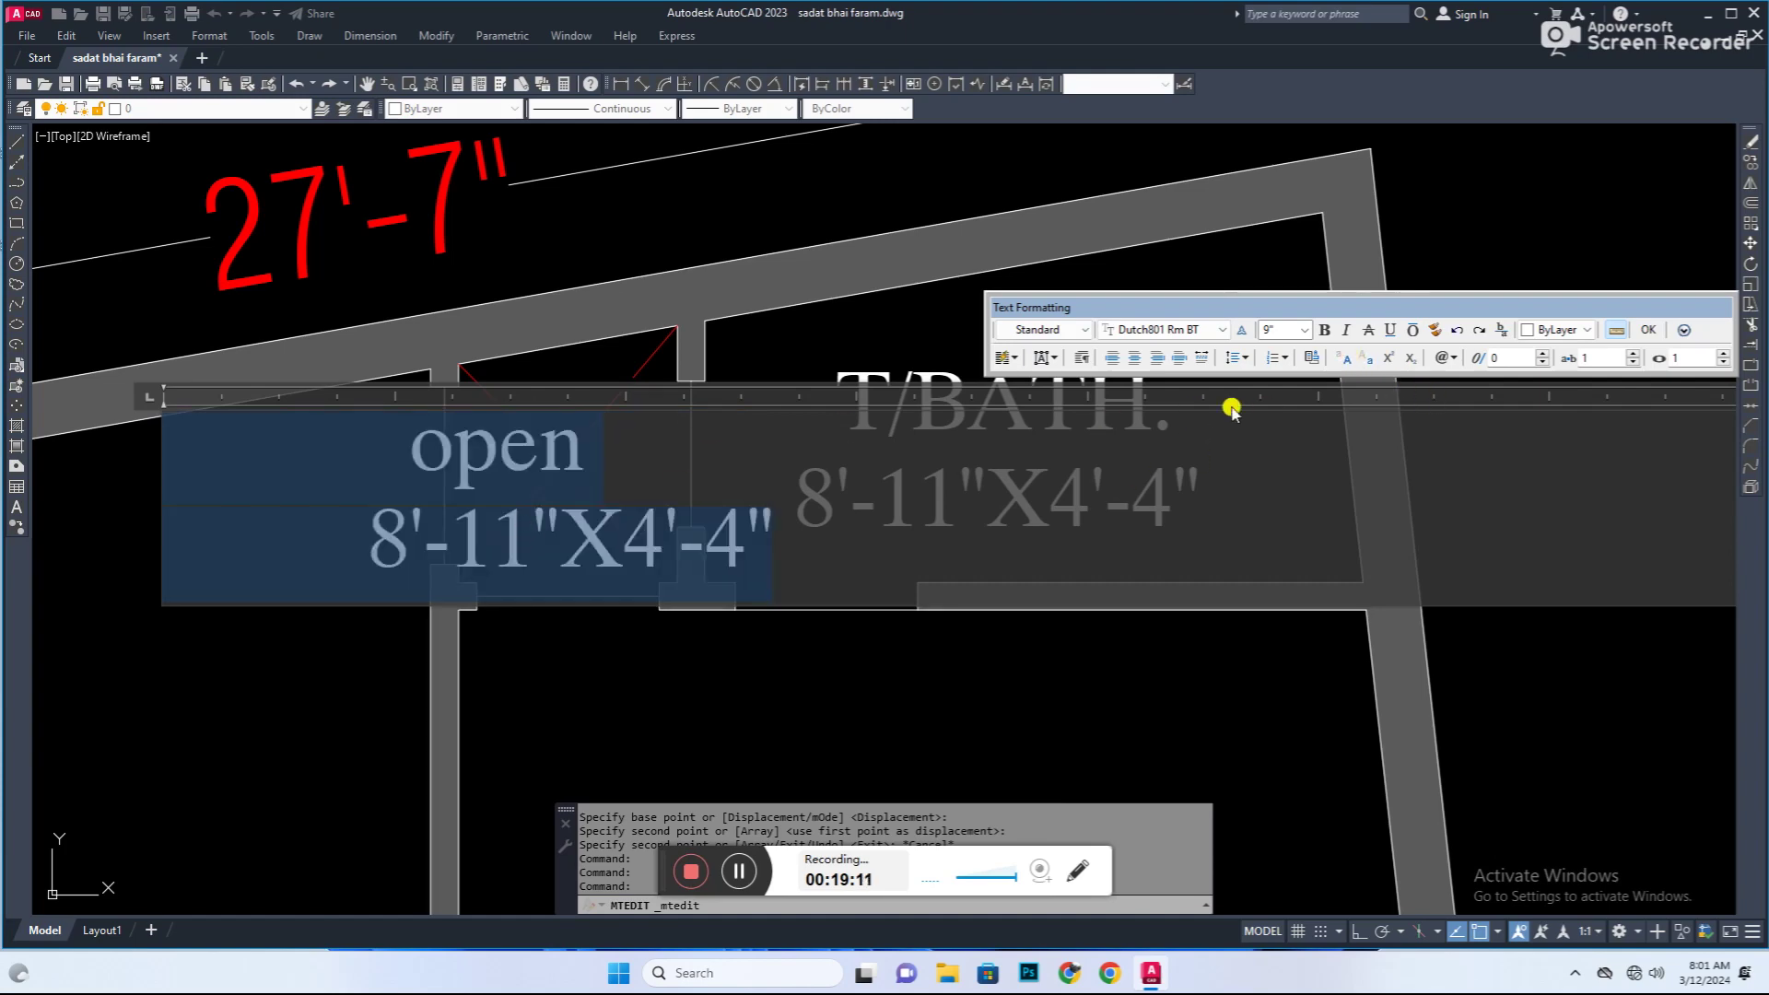
pyautogui.write('OPEN')
pyautogui.click(186, 620)
pyautogui.click(585, 525)
pyautogui.write('sc')
pyautogui.press('Return')
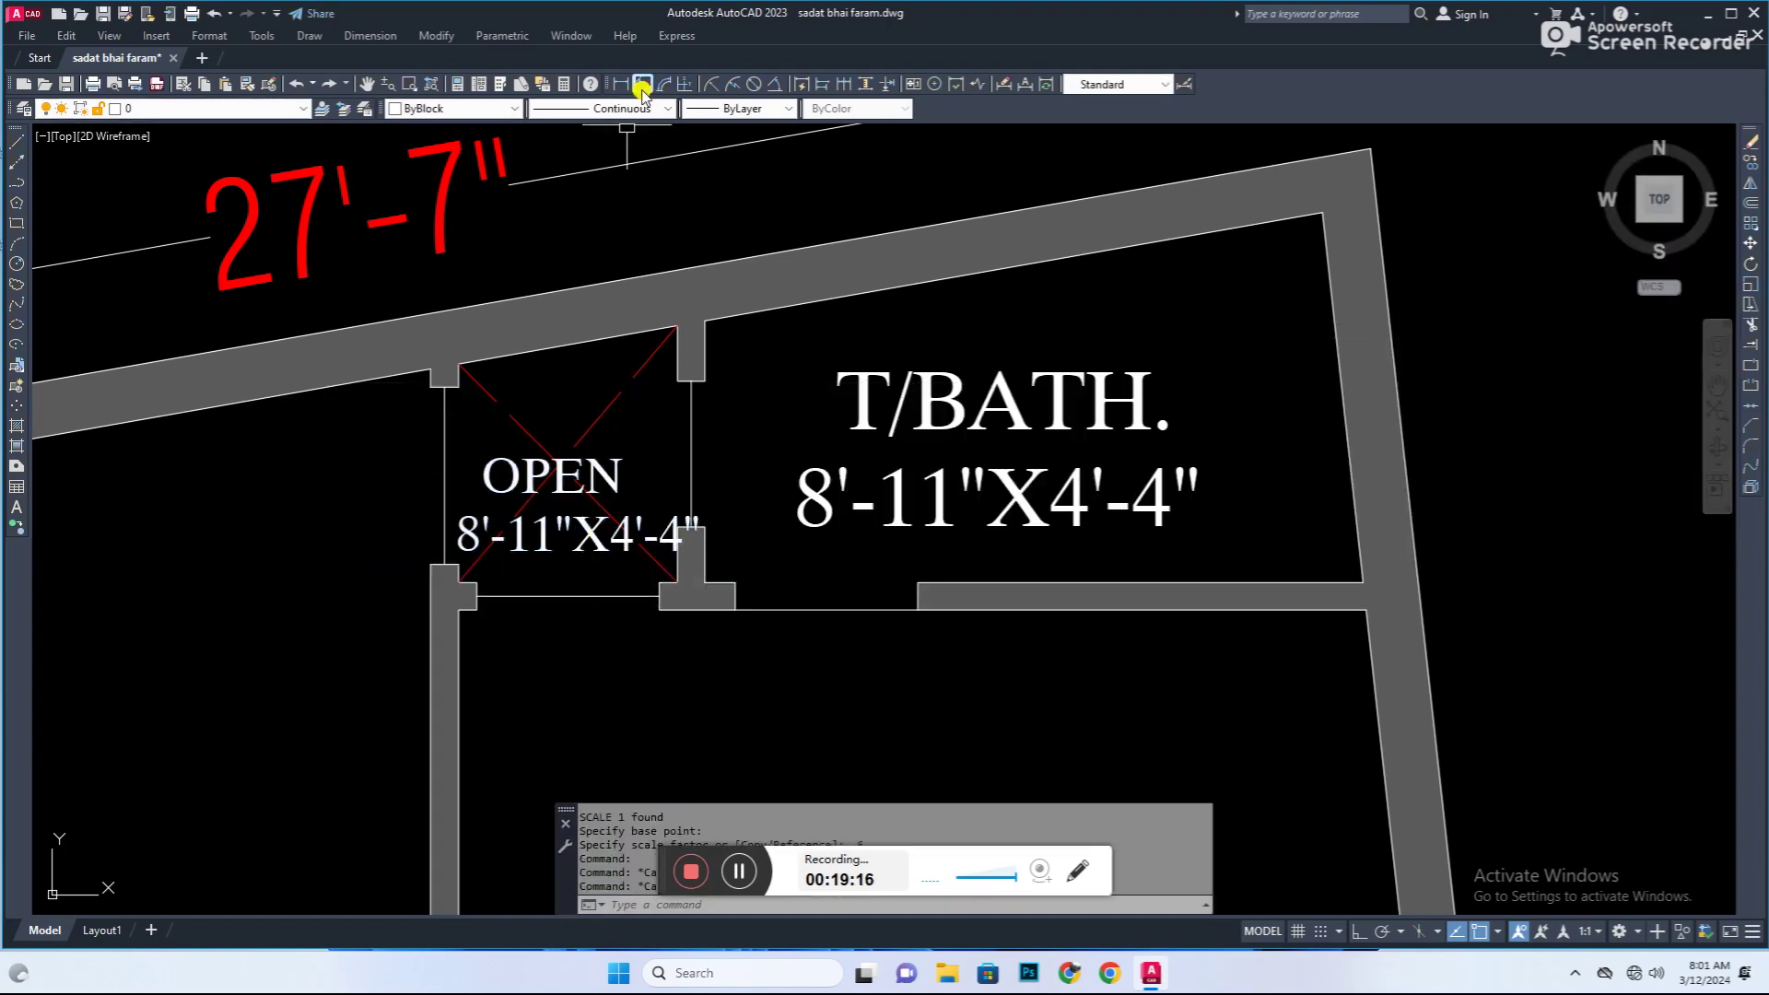
# Step: Add aligned dimensions of 3'-5½" and 3' across the OPEN space
pyautogui.click(642, 89)
pyautogui.click(667, 325)
pyautogui.scroll(-3, 761, 382)
pyautogui.click(986, 505)
pyautogui.press('Return')
pyautogui.scroll(2, 620, 396)
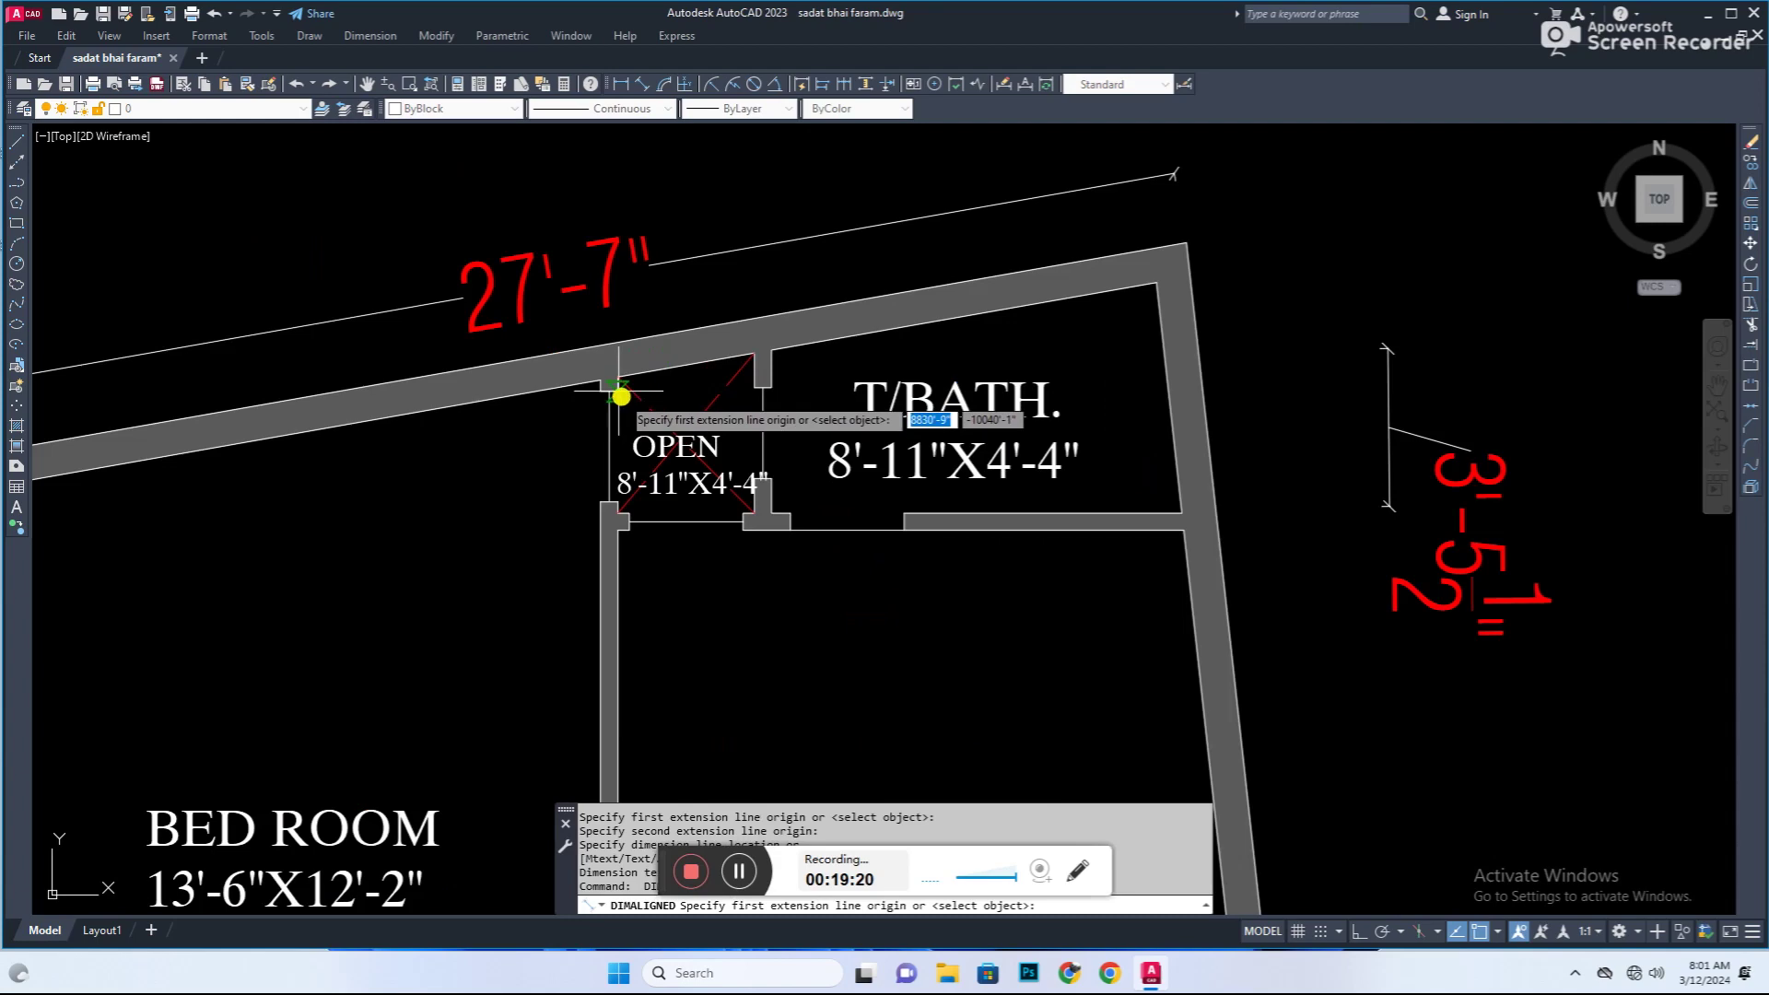
pyautogui.press('Escape')
pyautogui.press('Return')
pyautogui.click(757, 387)
pyautogui.click(647, 591)
pyautogui.press('Escape')
pyautogui.scroll(3, 636, 494)
# Step: Change the OPEN label size to 3'-0"X3'-4" and save
pyautogui.doubleClick(585, 487)
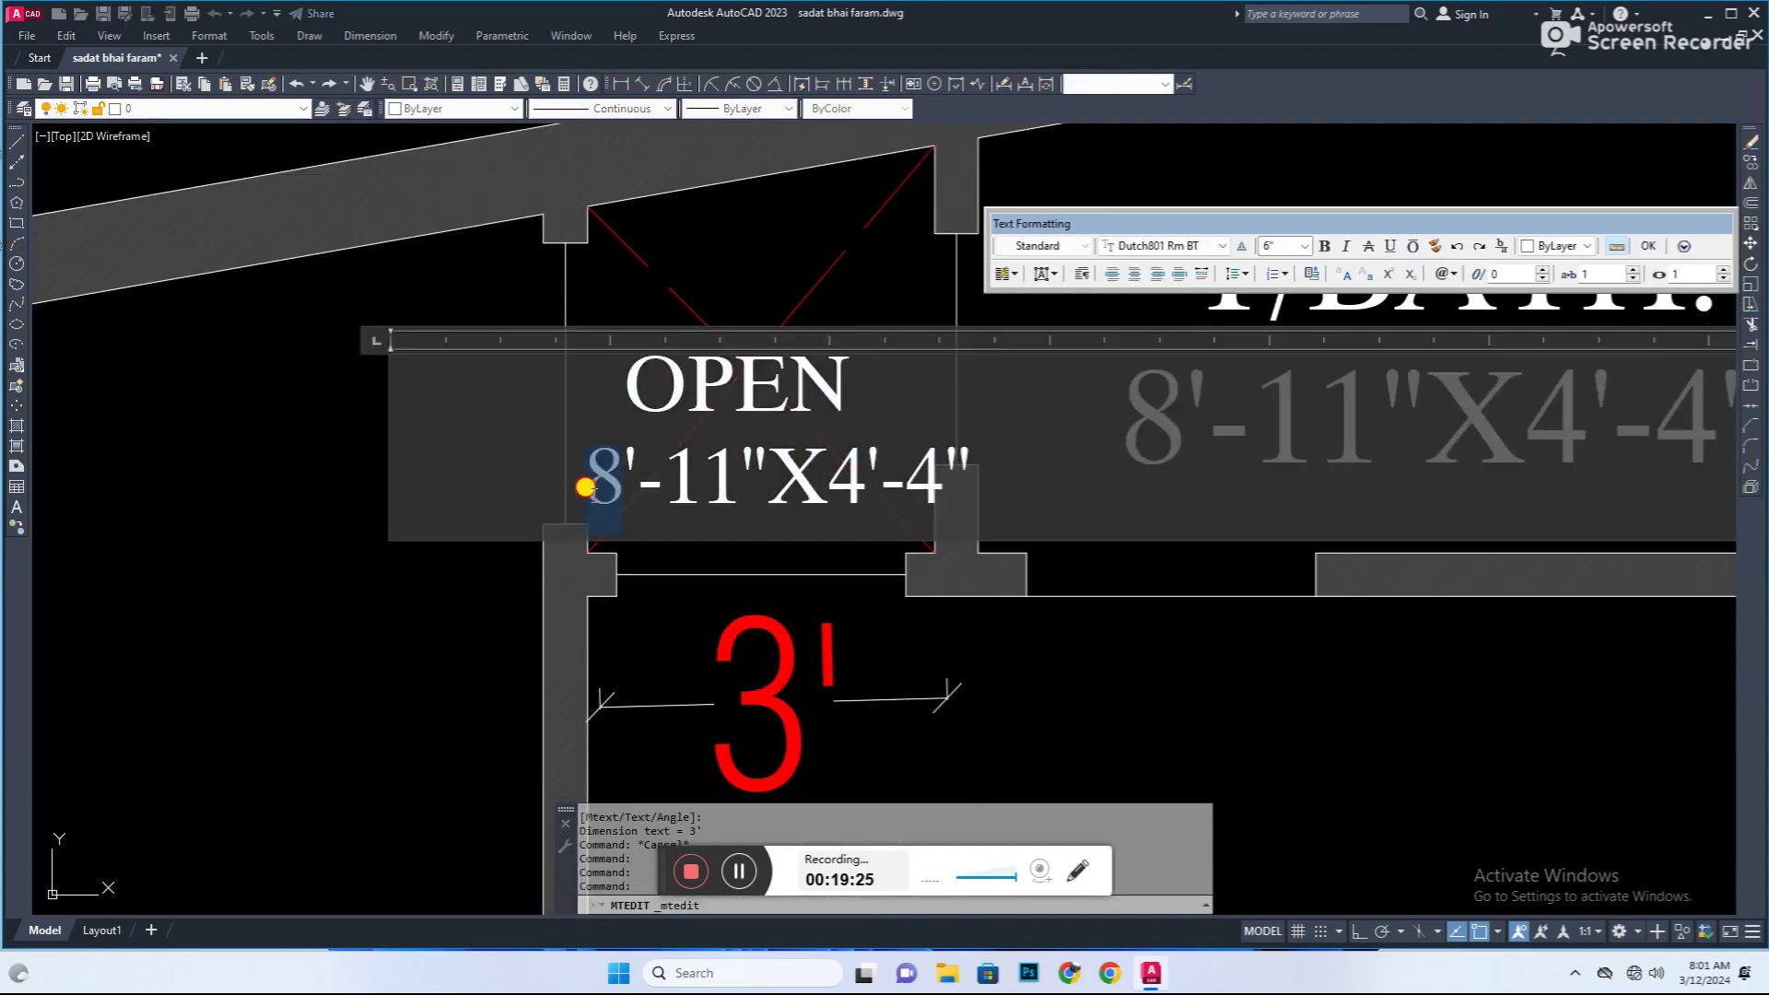
pyautogui.write('3')
pyautogui.doubleClick(716, 480)
pyautogui.write('0')
pyautogui.scroll(-2, 715, 480)
pyautogui.doubleClick(644, 493)
pyautogui.write('3')
pyautogui.doubleClick(429, 537)
pyautogui.hotkey('ctrl', 's')
pyautogui.scroll(-4, 474, 632)
pyautogui.scroll(2, 474, 257)
# Step: Copy the T/BATH label into the small room below and rename it W/C
pyautogui.click(648, 225)
pyautogui.click(654, 243)
pyautogui.click(552, 489)
pyautogui.scroll(3, 612, 454)
pyautogui.doubleClick(623, 461)
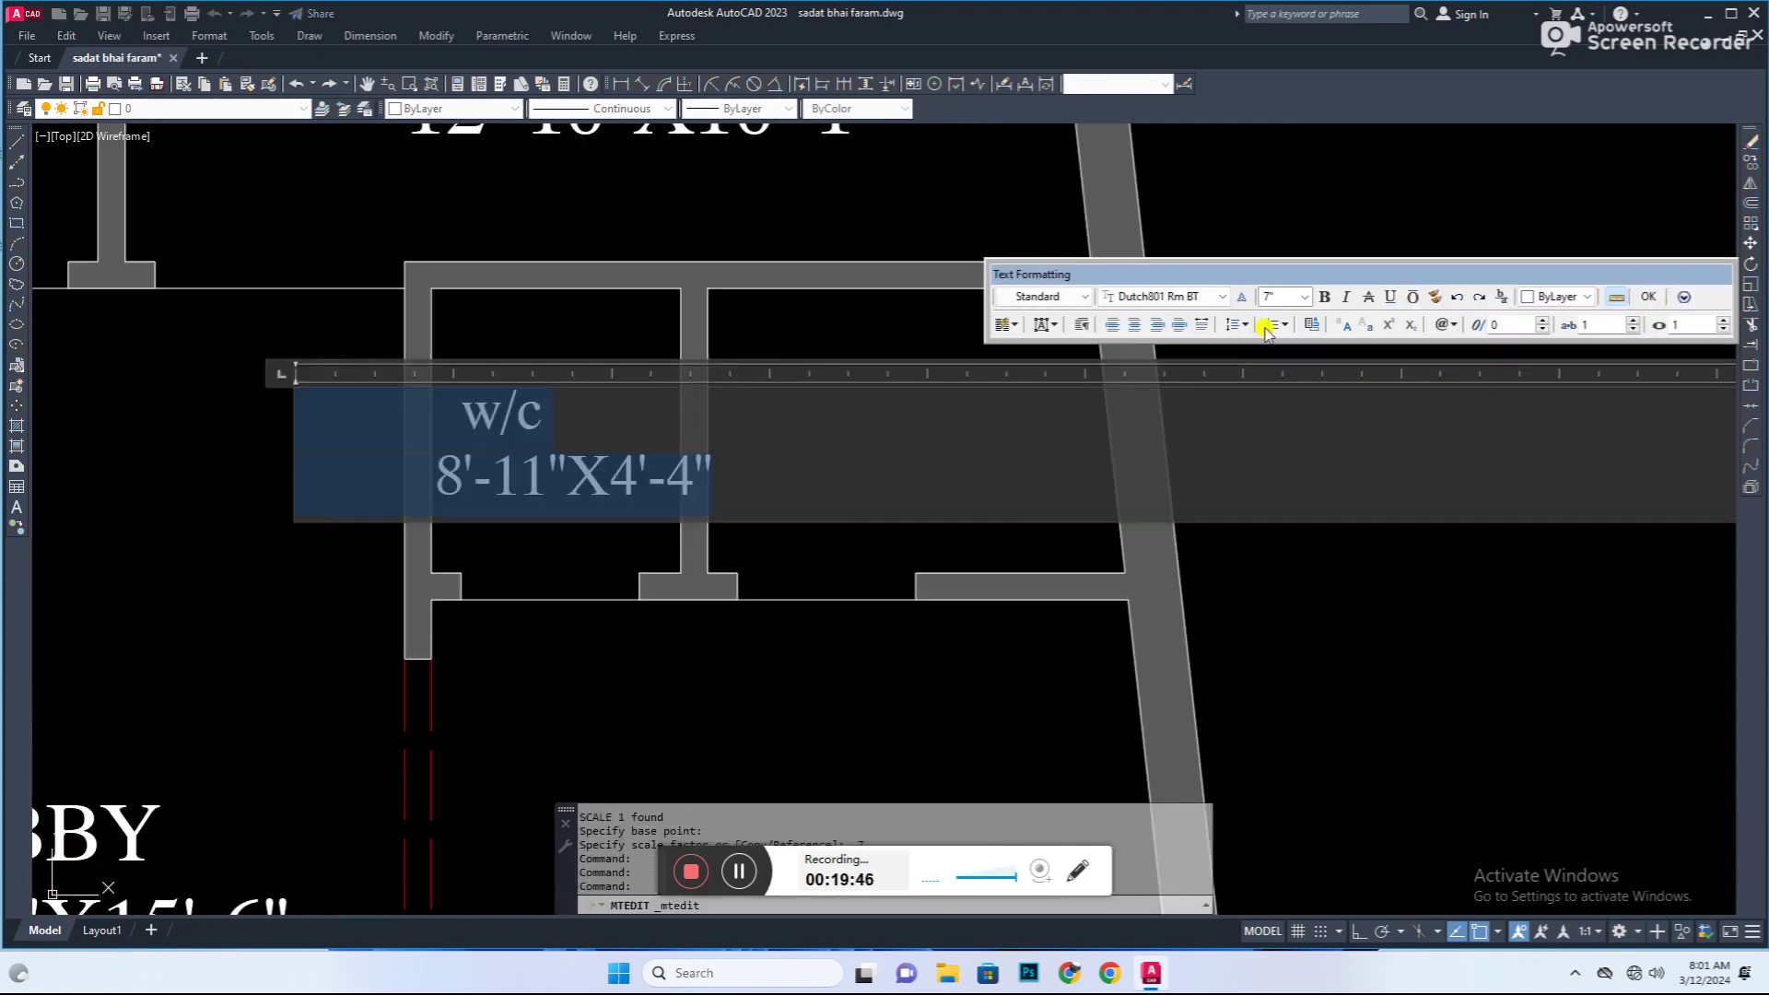
pyautogui.click(596, 288)
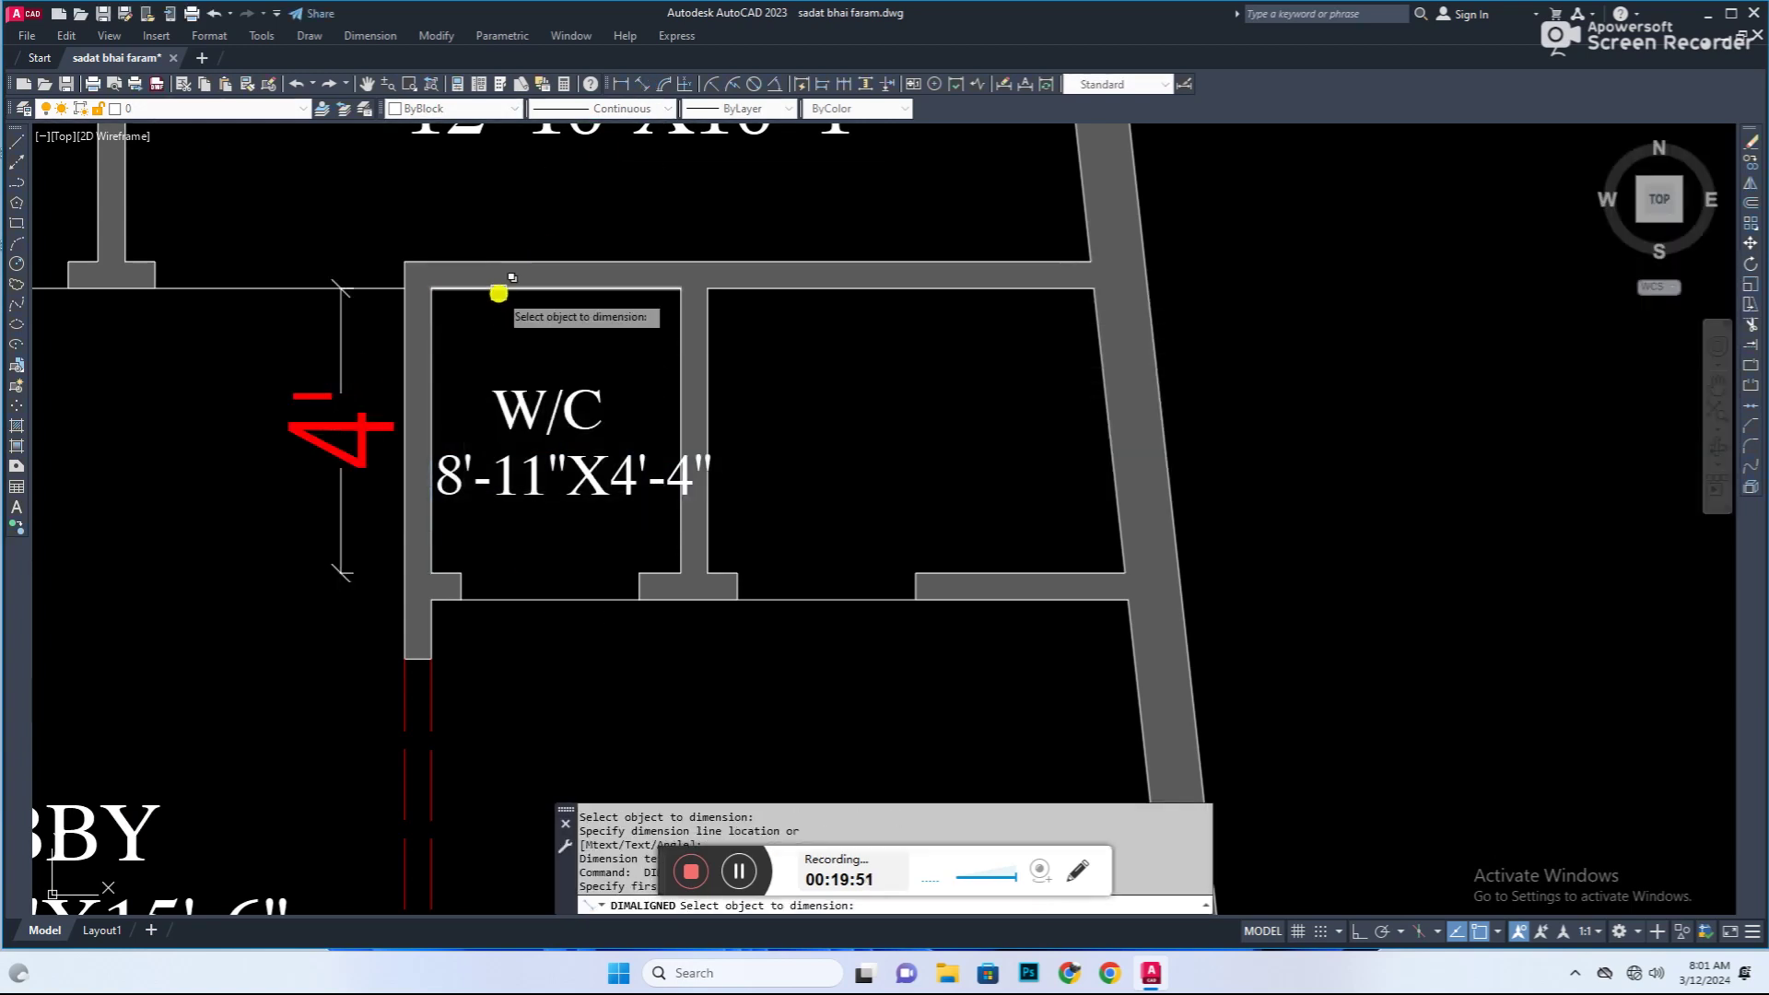
# Step: Dimension the W/C room and set its size text to 3'-6"X4'-0"
pyautogui.click(497, 293)
pyautogui.press('Escape')
pyautogui.scroll(2, 470, 497)
pyautogui.doubleClick(421, 445)
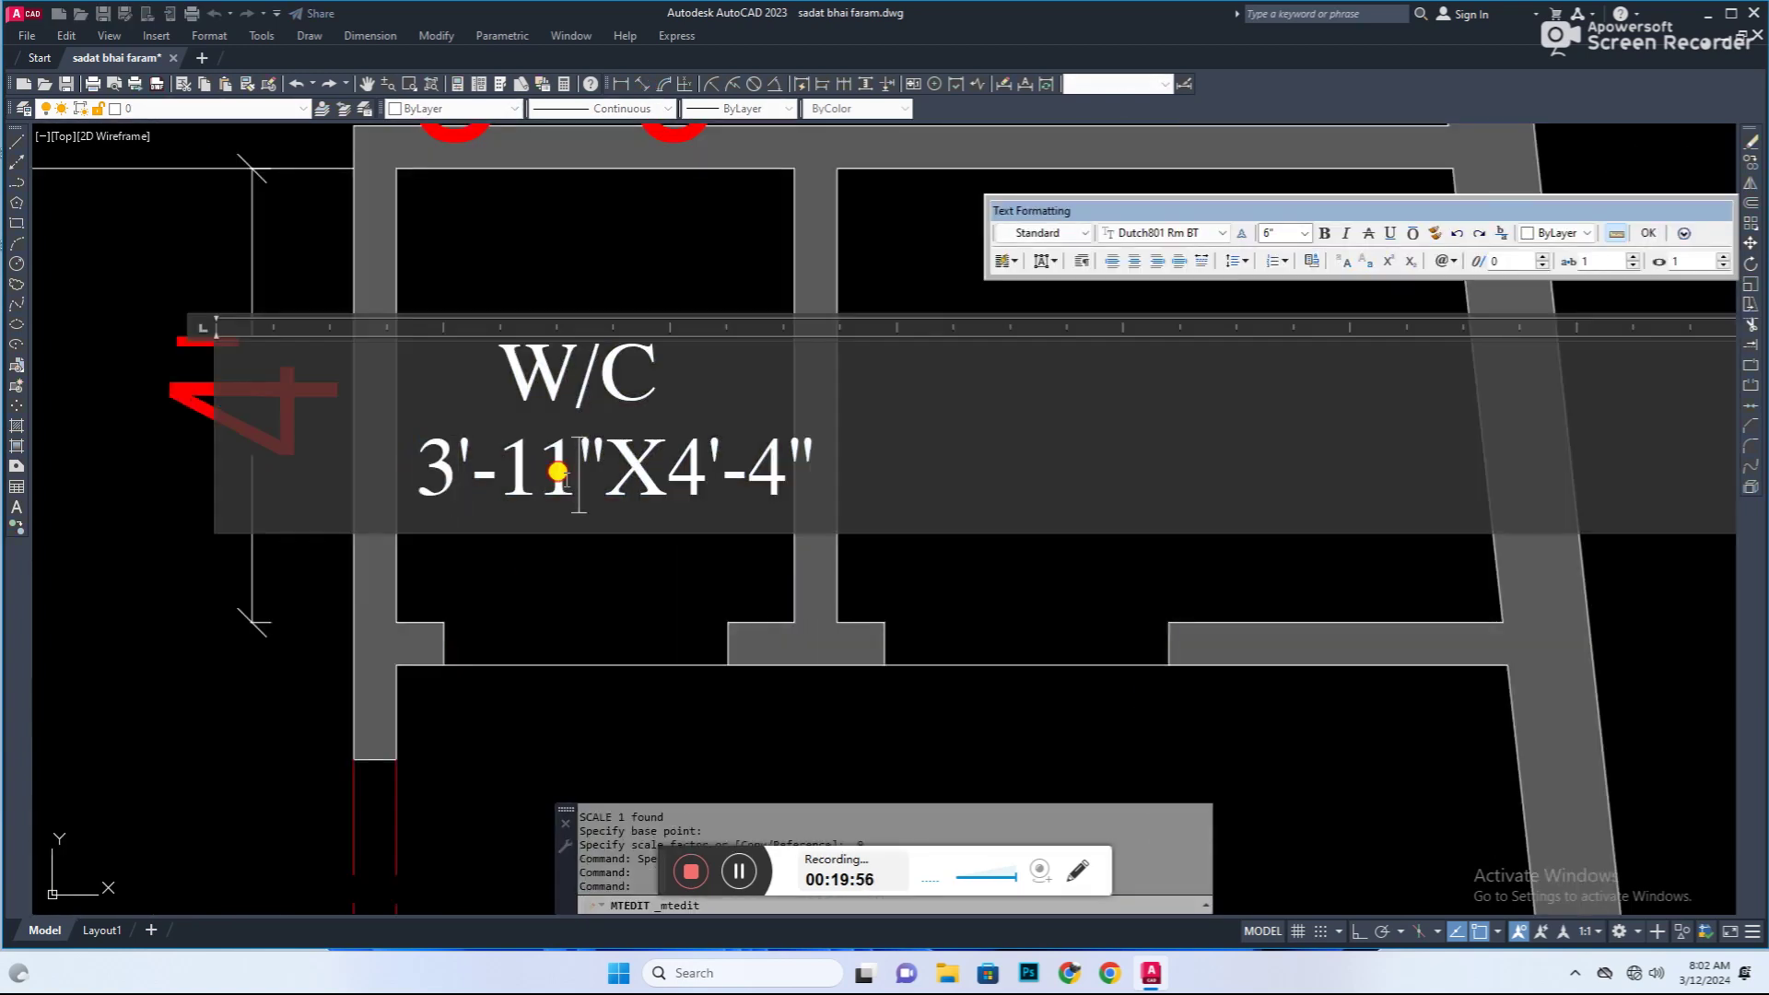
pyautogui.write('0')
pyautogui.press('Escape')
pyautogui.scroll(-4, 522, 495)
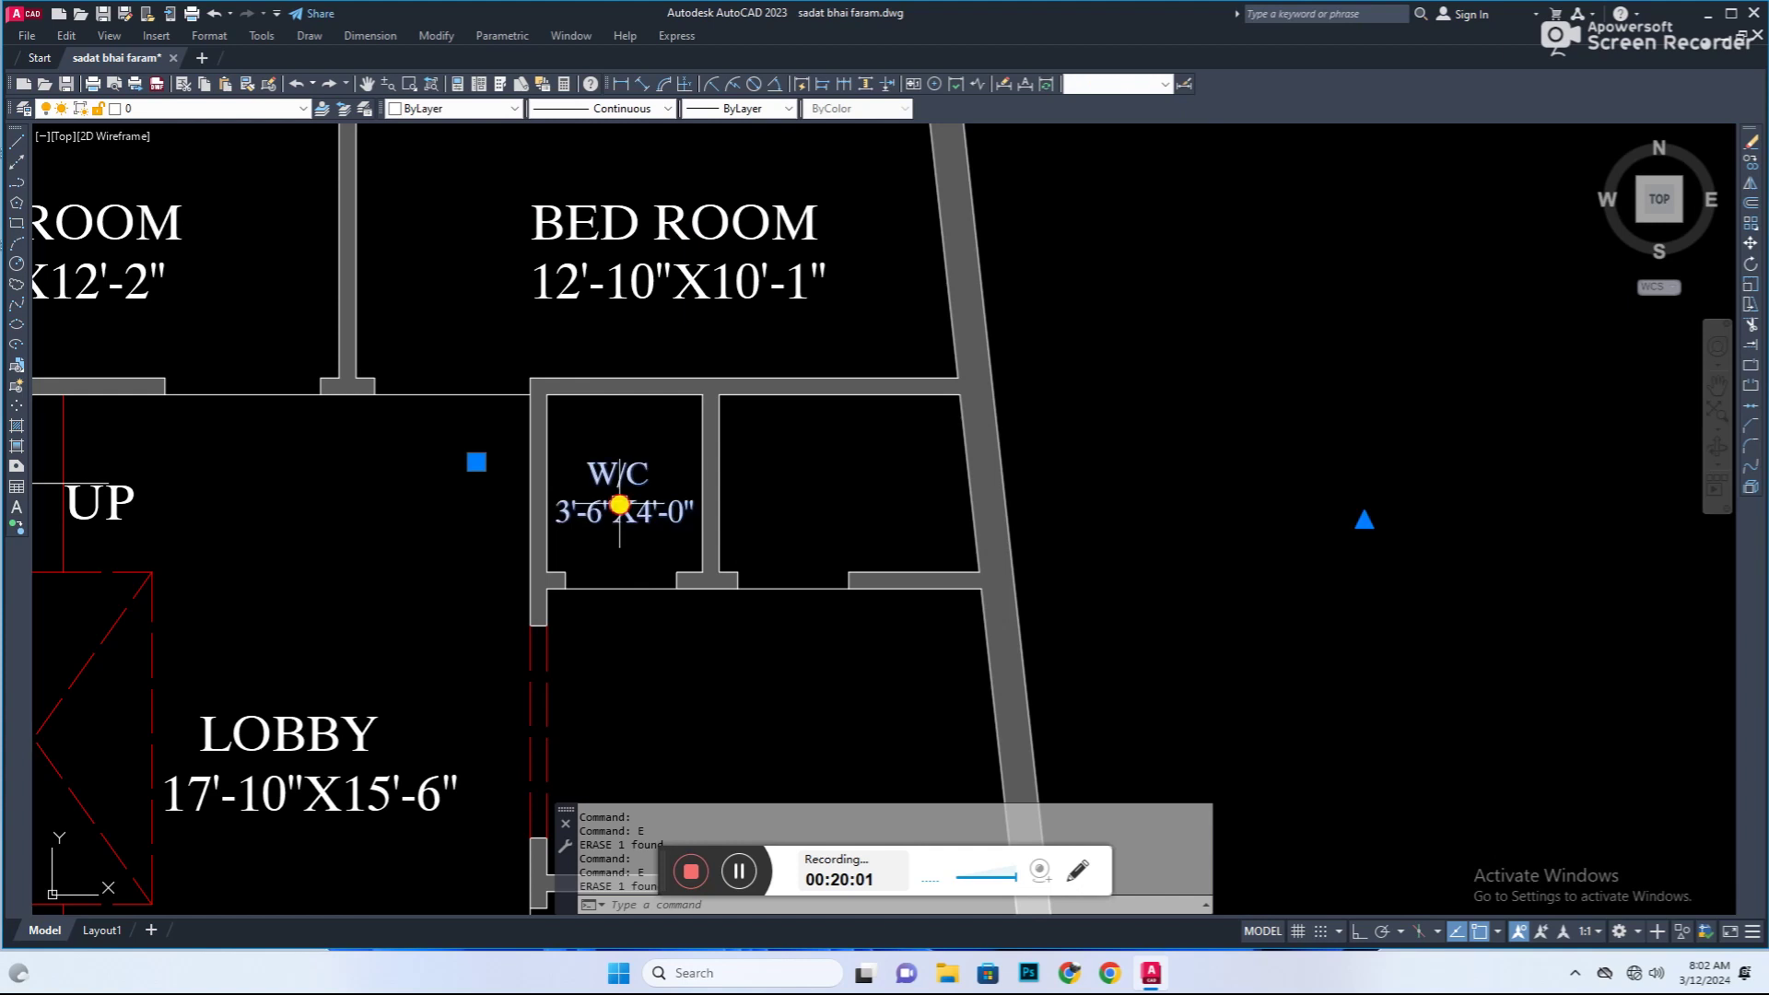
# Step: Copy the W/C label into the room to the right, rename it BATH. and save
pyautogui.write('co')
pyautogui.press('Return')
pyautogui.click(476, 521)
pyautogui.click(698, 653)
pyautogui.press('Escape')
pyautogui.doubleClick(810, 474)
pyautogui.write('bat 3\'-6"X4\'-0')
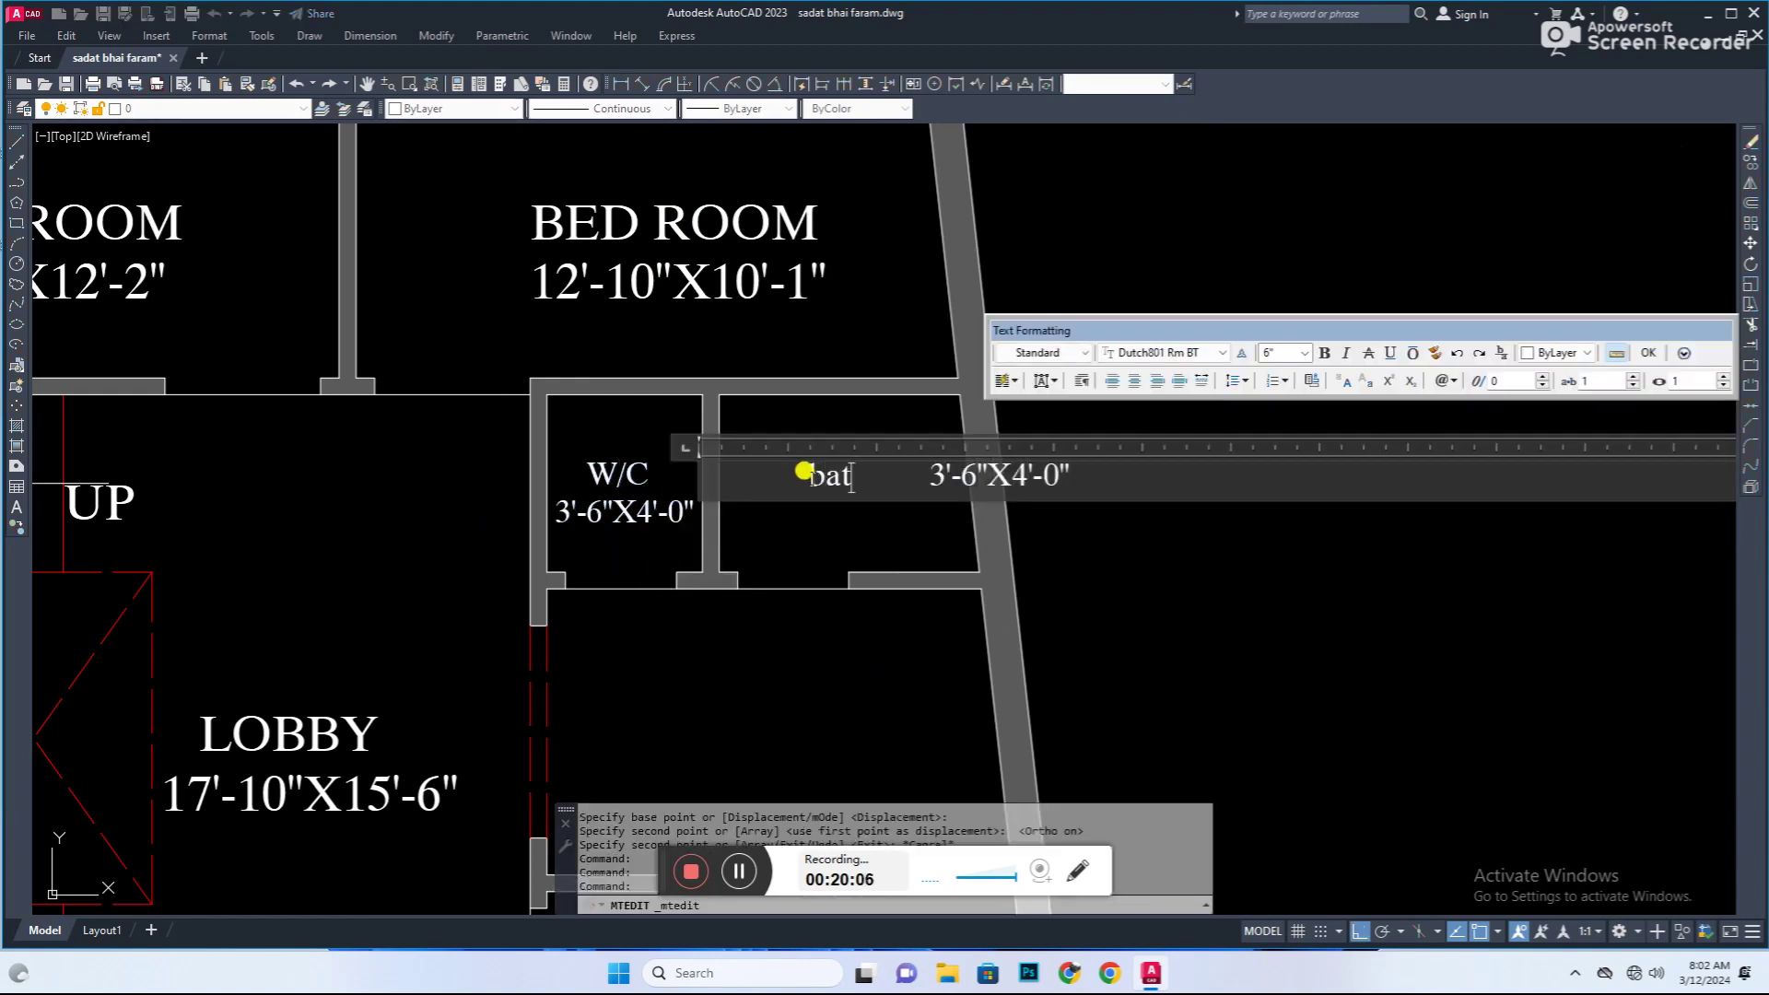
pyautogui.hotkey('ctrl', 'a')
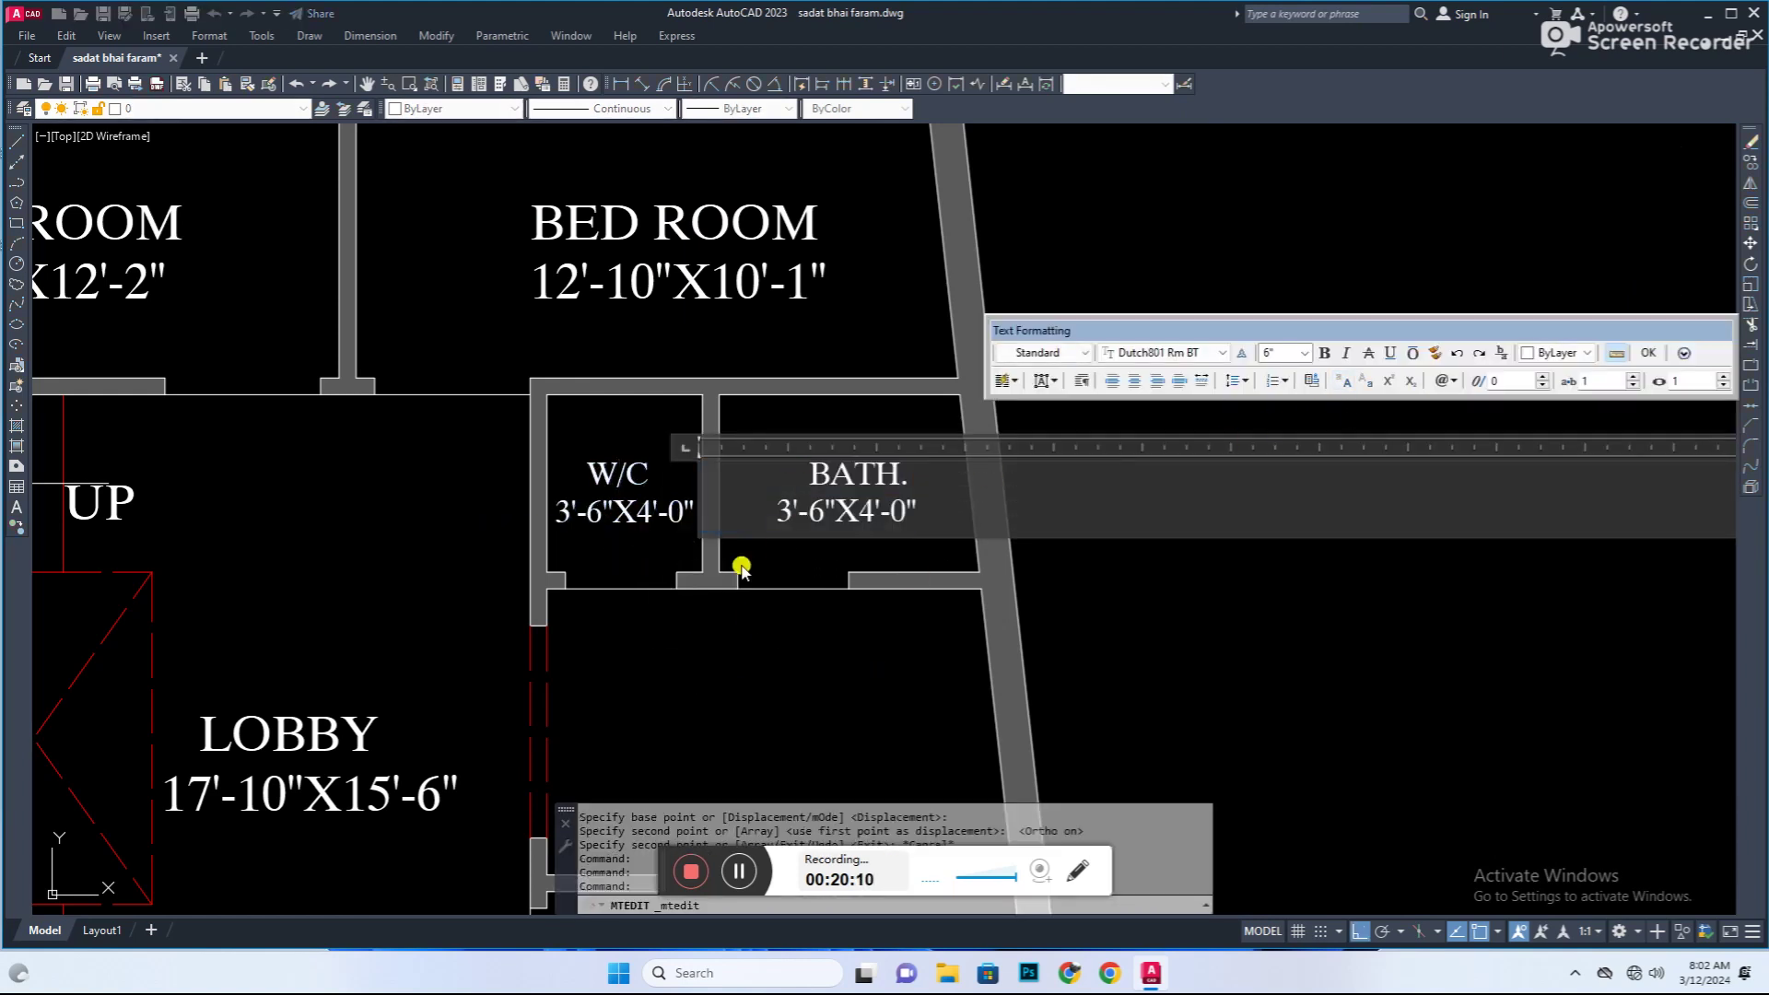
pyautogui.click(741, 569)
pyautogui.hotkey('ctrl', 's')
# Step: Measure the bath at 5'-7½" and set the BATH. size to 5'-7"X4'-0"
pyautogui.click(642, 84)
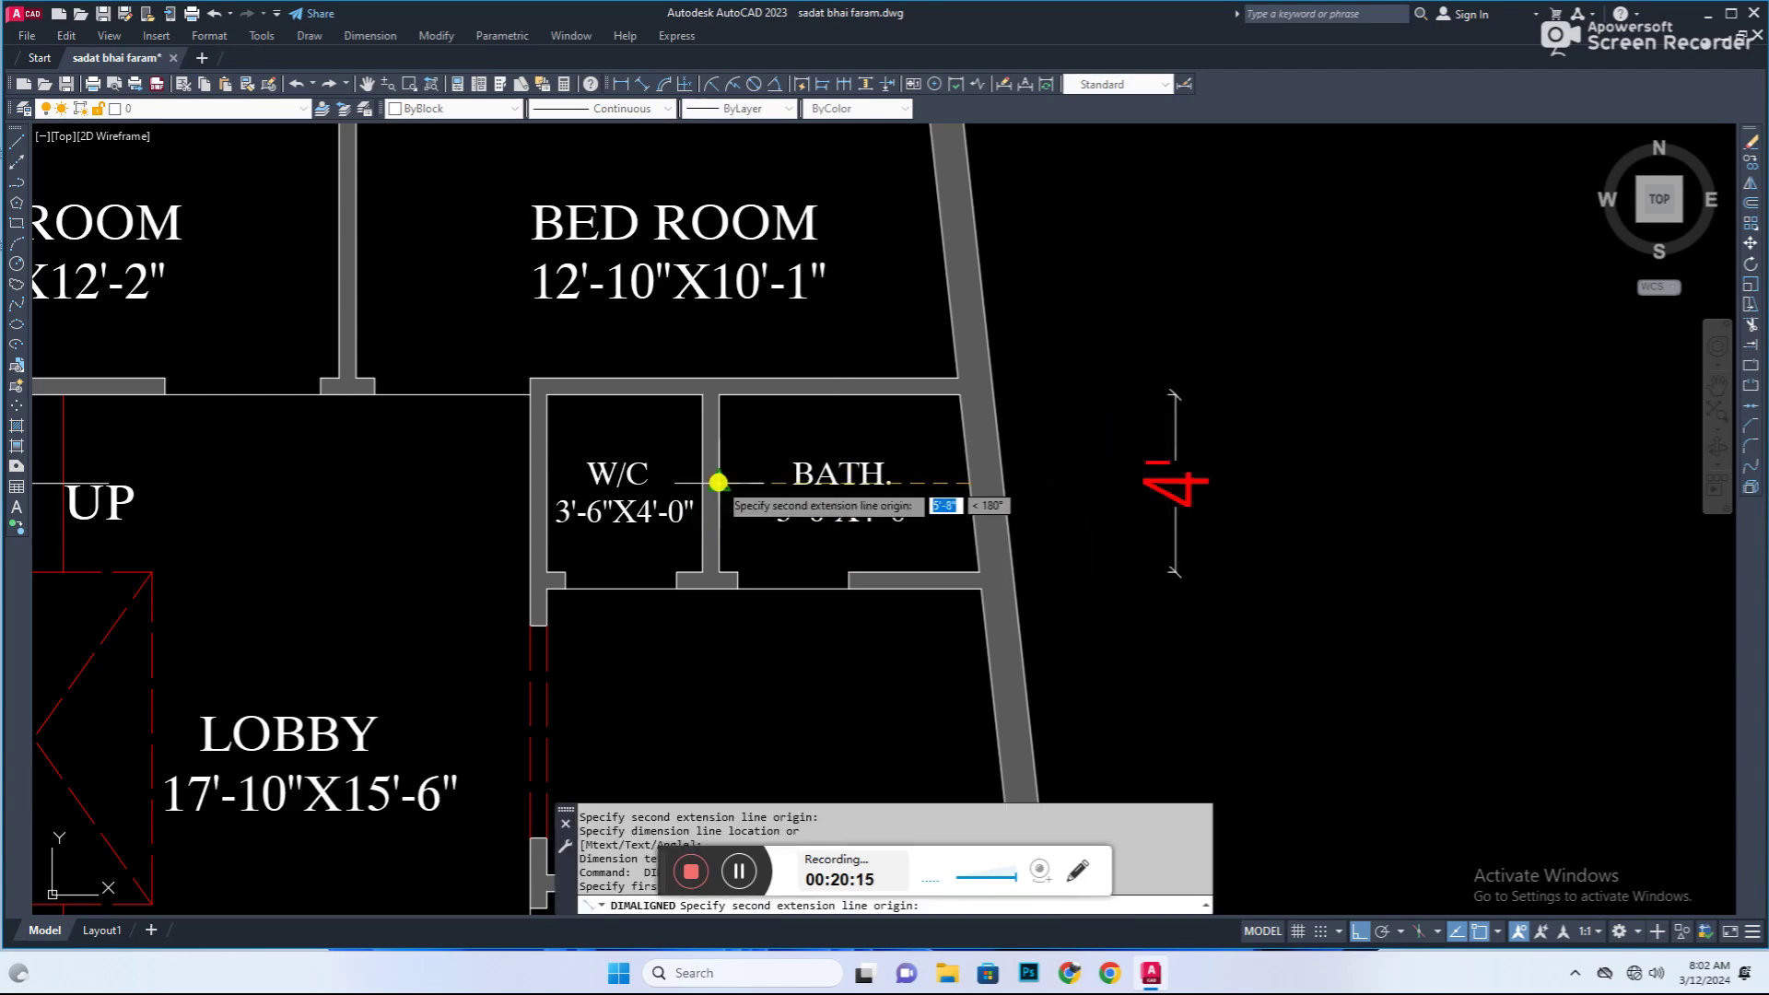
pyautogui.click(718, 482)
pyautogui.click(792, 650)
pyautogui.press('Escape')
pyautogui.scroll(3, 765, 493)
pyautogui.doubleClick(745, 504)
pyautogui.write('7')
pyautogui.scroll(-5, 899, 553)
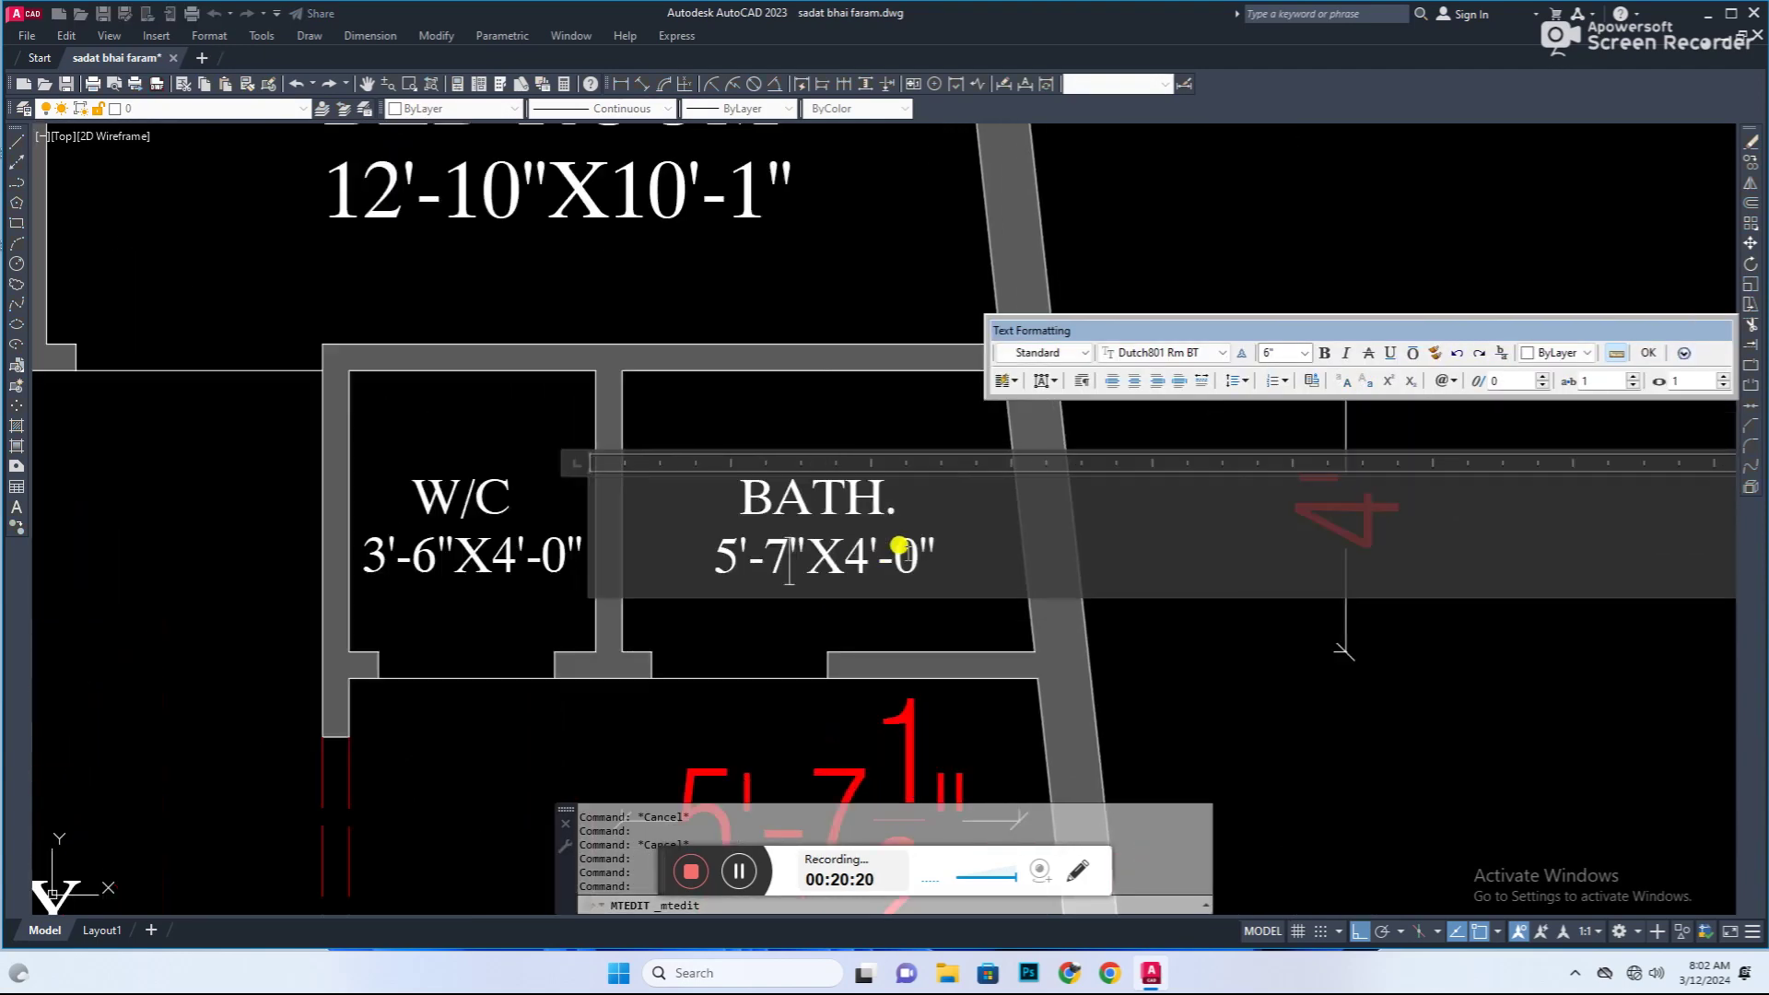
pyautogui.click(967, 574)
pyautogui.scroll(-3, 966, 574)
# Step: Copy the BATH. label into the room below and rename it WASH AREA
pyautogui.press('Return')
pyautogui.click(850, 553)
pyautogui.click(816, 653)
pyautogui.press('Escape')
pyautogui.scroll(4, 760, 674)
pyautogui.doubleClick(845, 595)
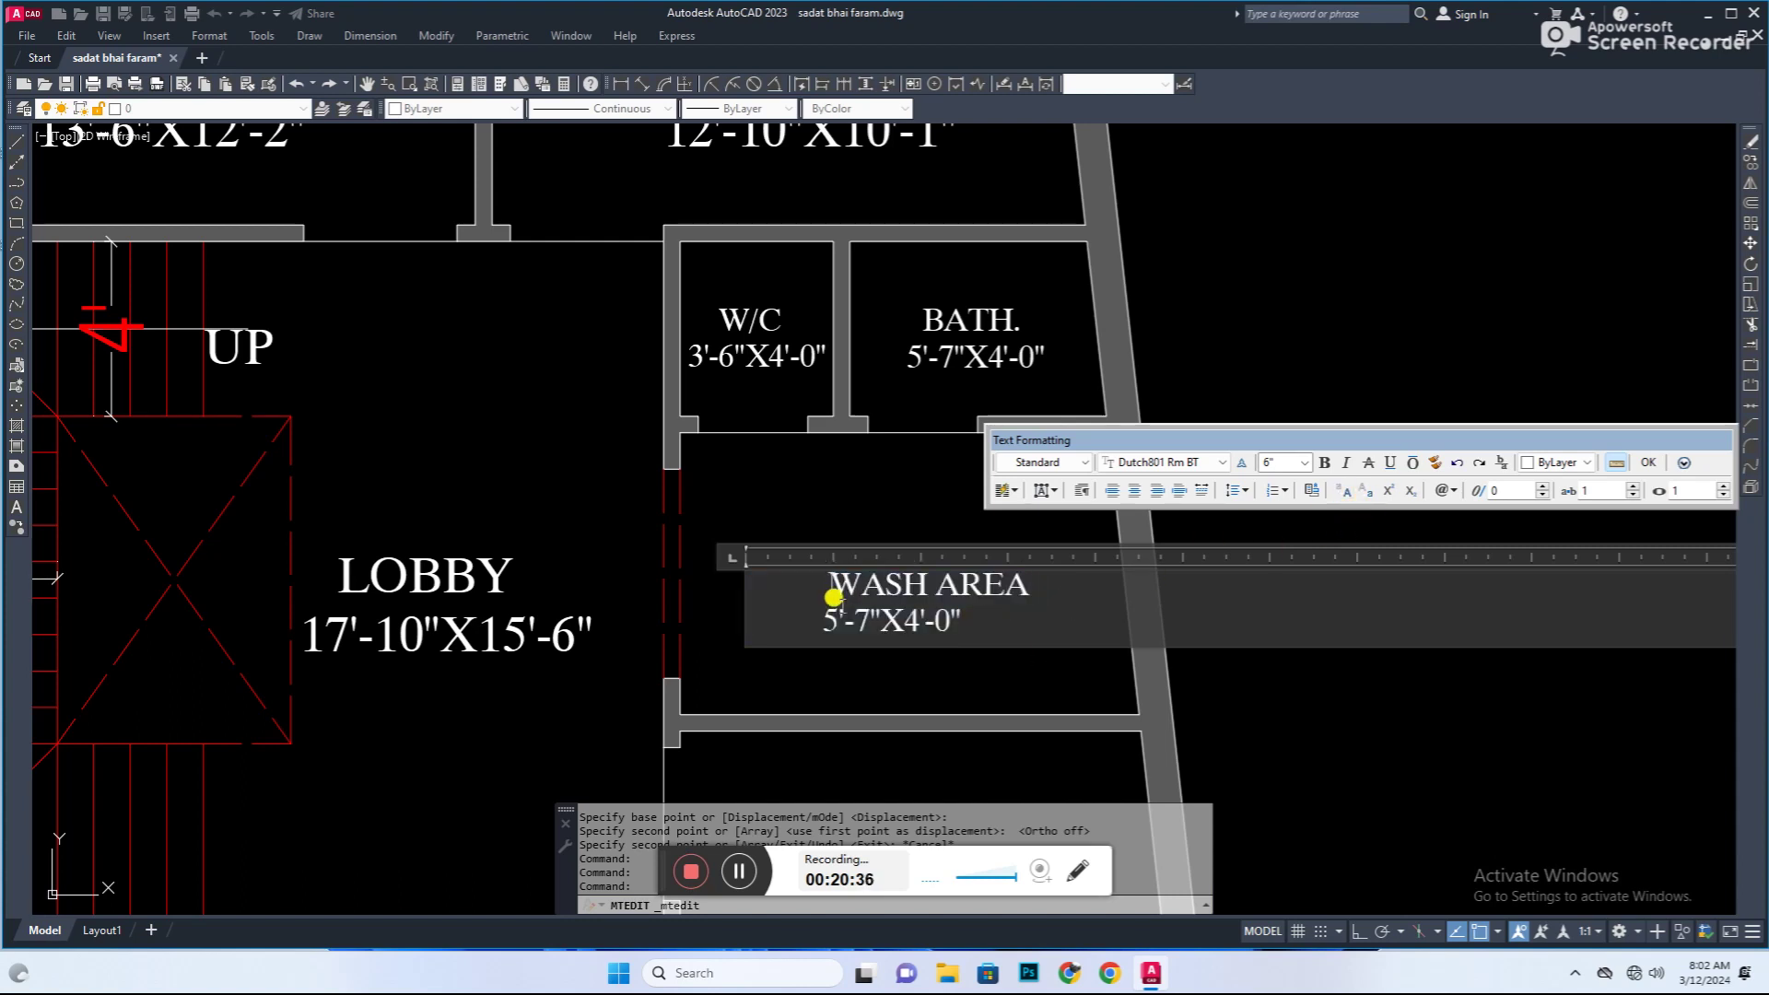
pyautogui.click(809, 734)
# Step: Dimension the wash area with aligned dimensions of 6'-5½" and 10'-1½"
pyautogui.click(642, 84)
pyautogui.click(923, 432)
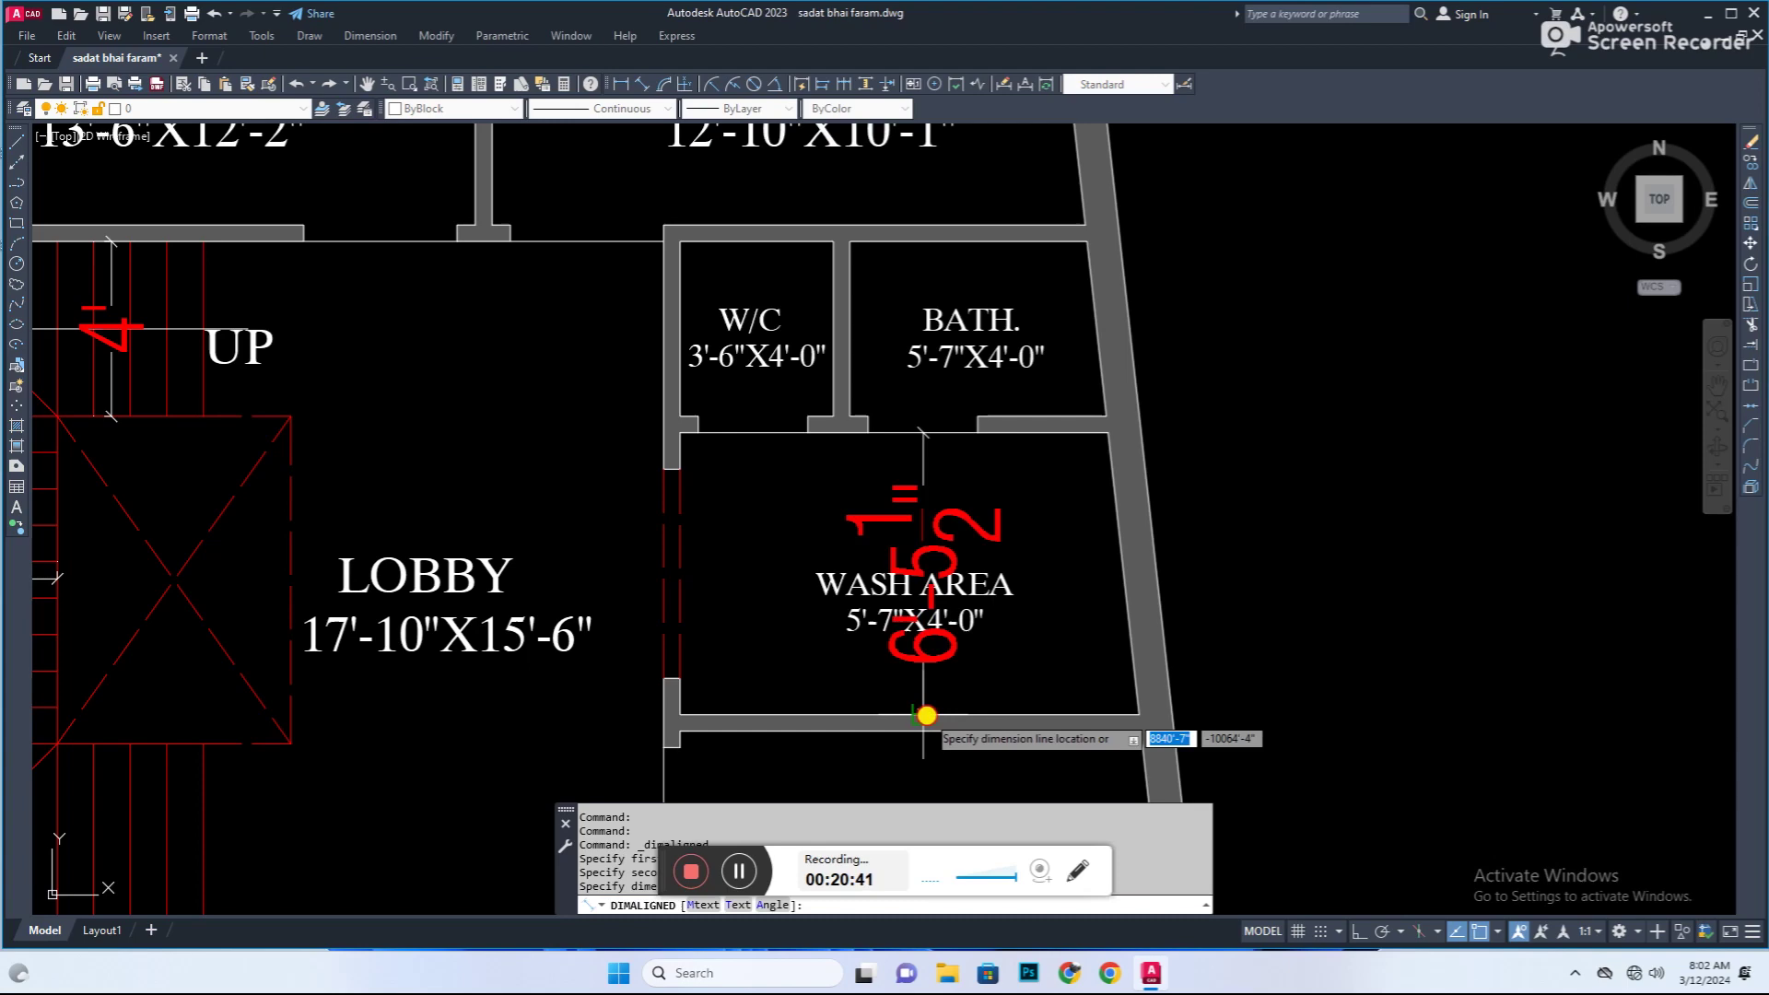
pyautogui.click(1057, 635)
pyautogui.press('Return')
pyautogui.click(1057, 710)
pyautogui.scroll(2, 880, 620)
# Step: Set the WASH AREA size to 10'-1"X6'-5" and erase the temporary dimension
pyautogui.doubleClick(876, 619)
pyautogui.write('10')
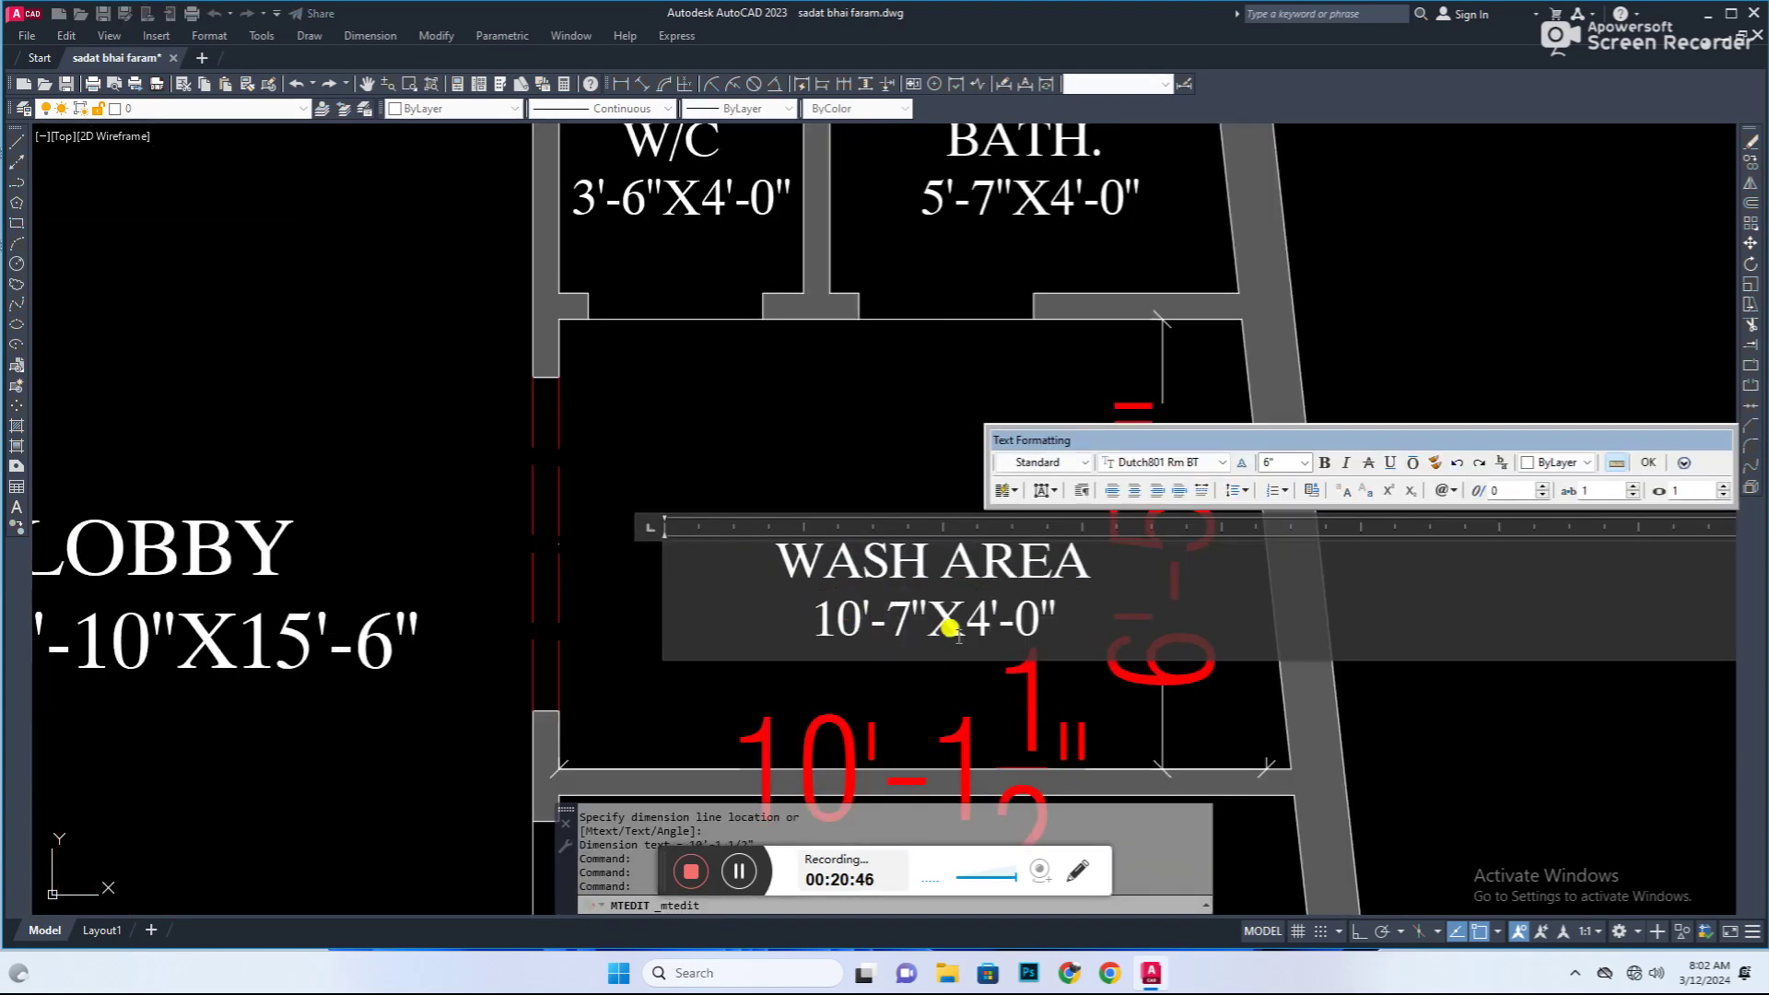
pyautogui.press('BackSpace')
pyautogui.write('1')
pyautogui.scroll(2, 861, 612)
pyautogui.press('BackSpace')
pyautogui.write('6')
pyautogui.scroll(1, 684, 665)
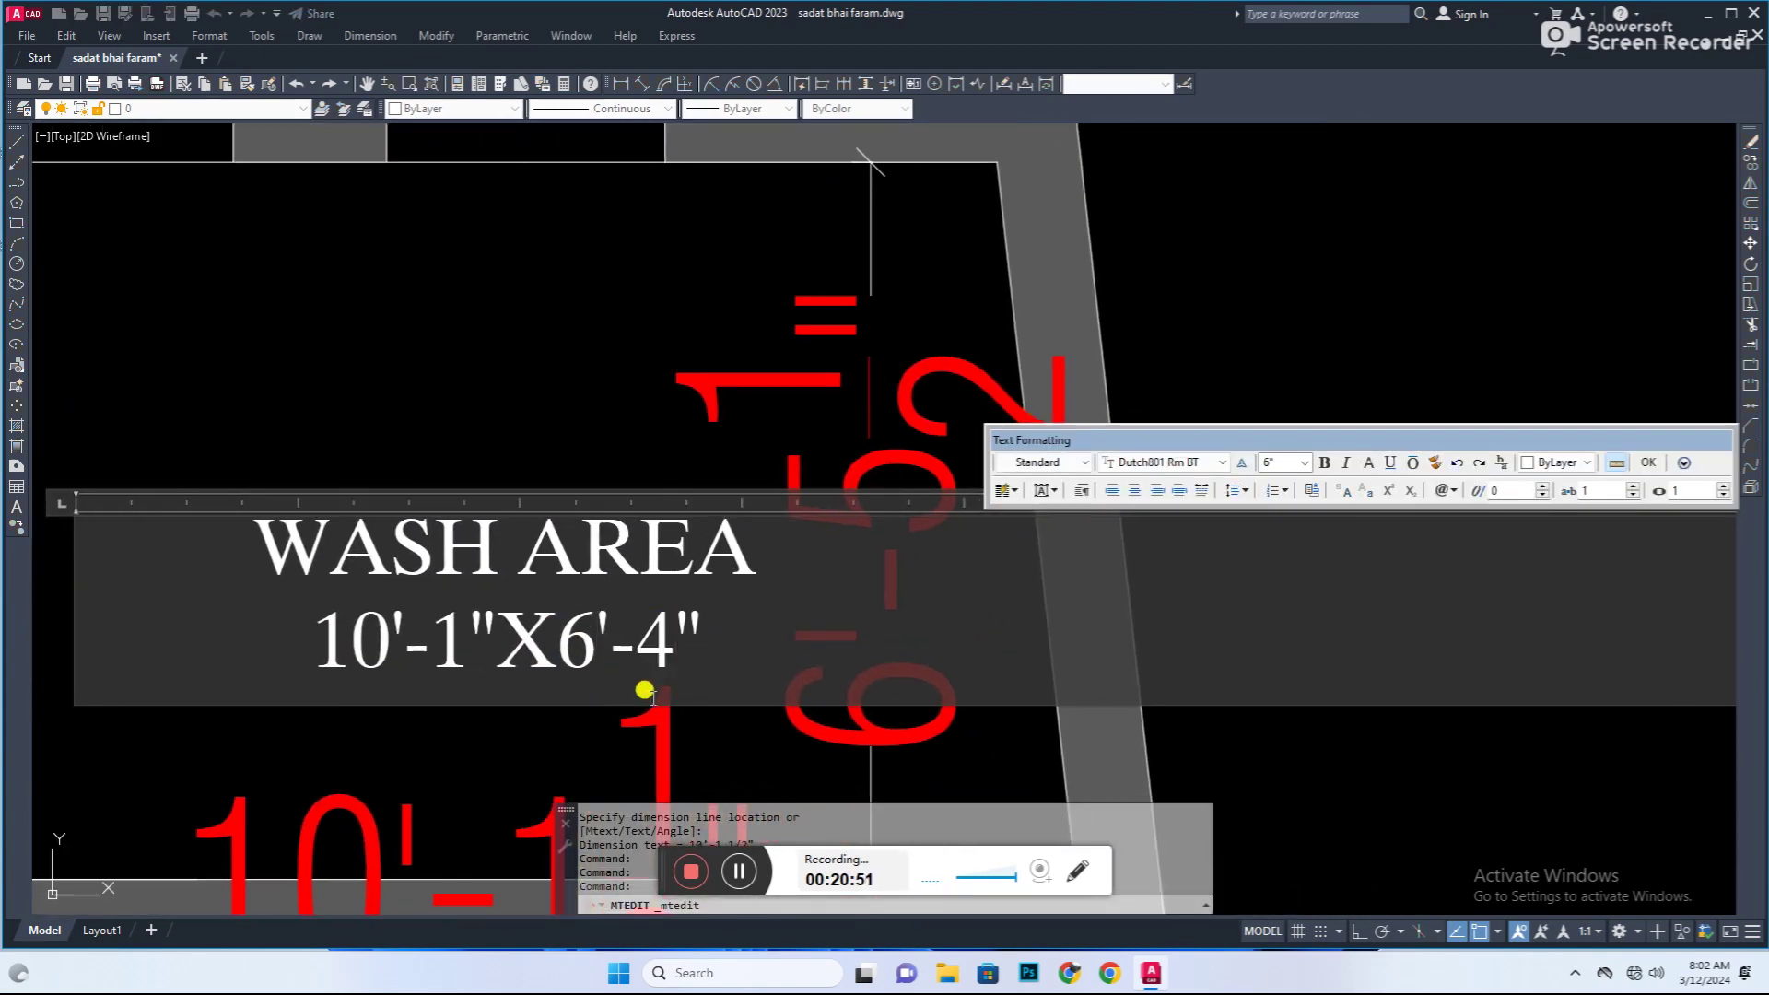
pyautogui.press('BackSpace')
pyautogui.write('5')
pyautogui.scroll(-3, 789, 672)
pyautogui.press('e')
pyautogui.press('Return')
# Step: Scale the WASH AREA label to fit the room and save the drawing
pyautogui.press('s')
pyautogui.press('c')
pyautogui.press('Return')
pyautogui.click(684, 672)
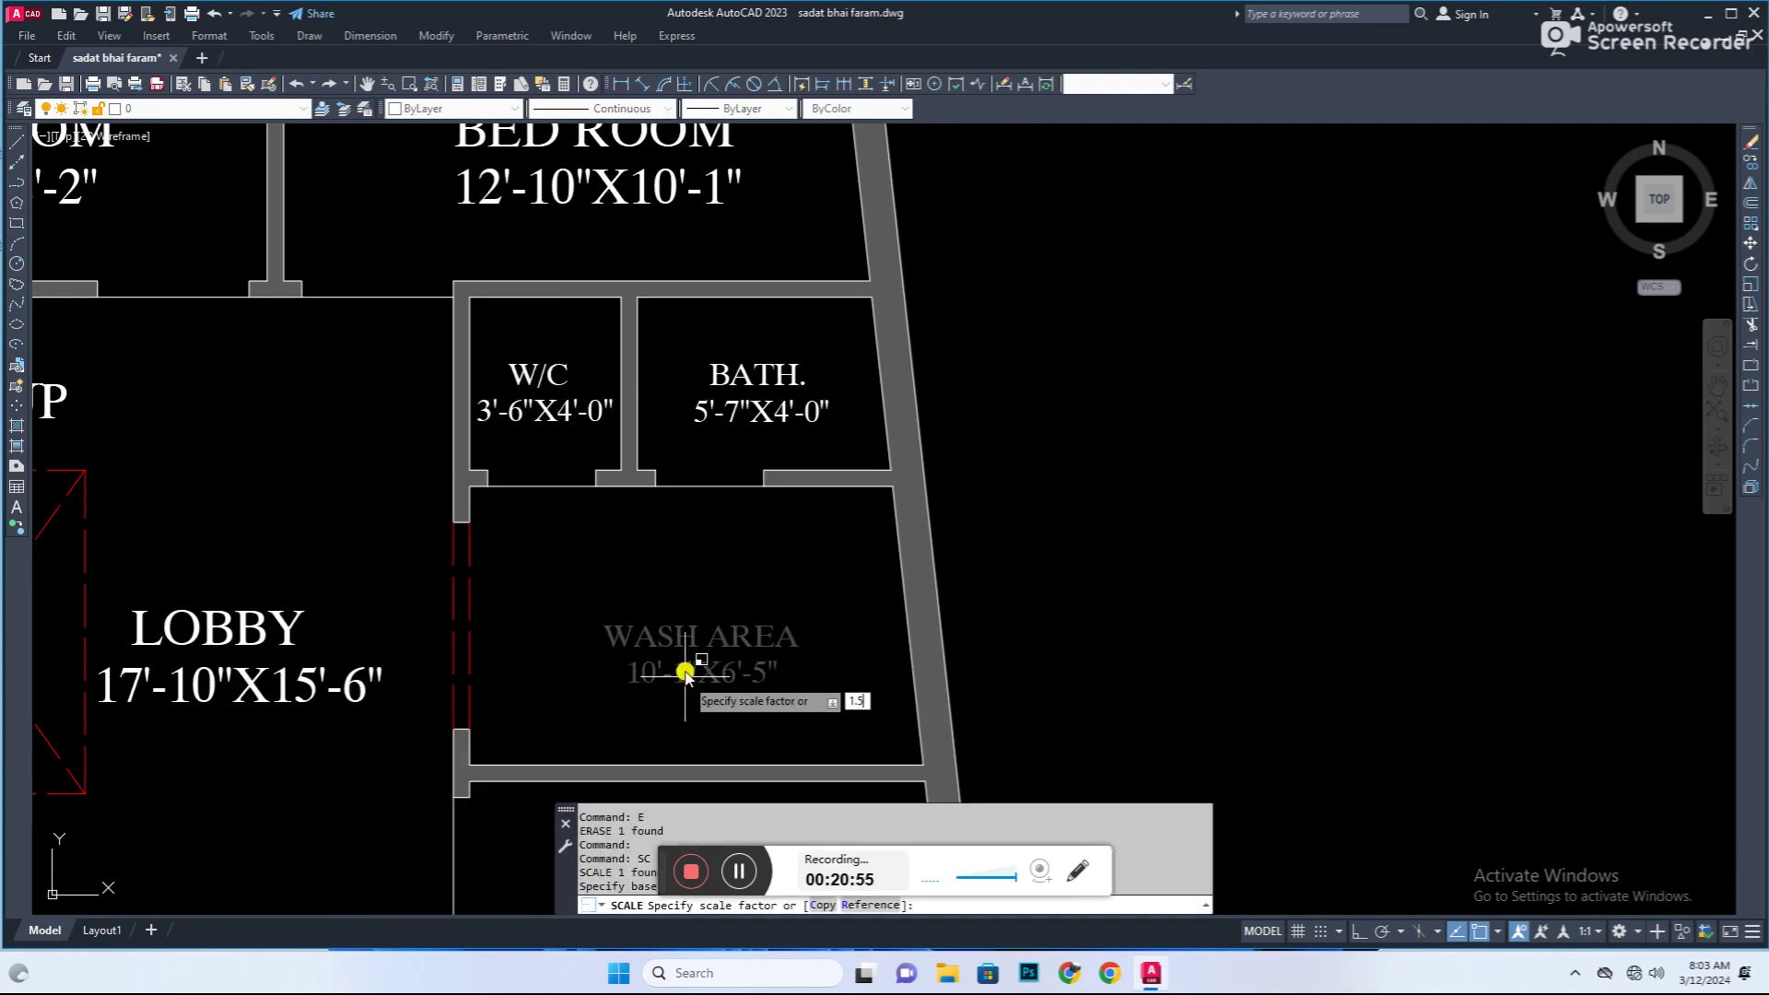
pyautogui.press('Return')
pyautogui.hotkey('ctrl', 's')
pyautogui.scroll(-5, 888, 327)
pyautogui.scroll(-2, 829, 289)
pyautogui.hotkey('ctrl', 's')
pyautogui.scroll(4, 823, 333)
# Step: Copy the T/BATH label into the lower bathroom
pyautogui.press('Return')
pyautogui.click(823, 333)
pyautogui.click(898, 543)
pyautogui.scroll(5, 858, 585)
pyautogui.press('s')
pyautogui.press('c')
pyautogui.press('Return')
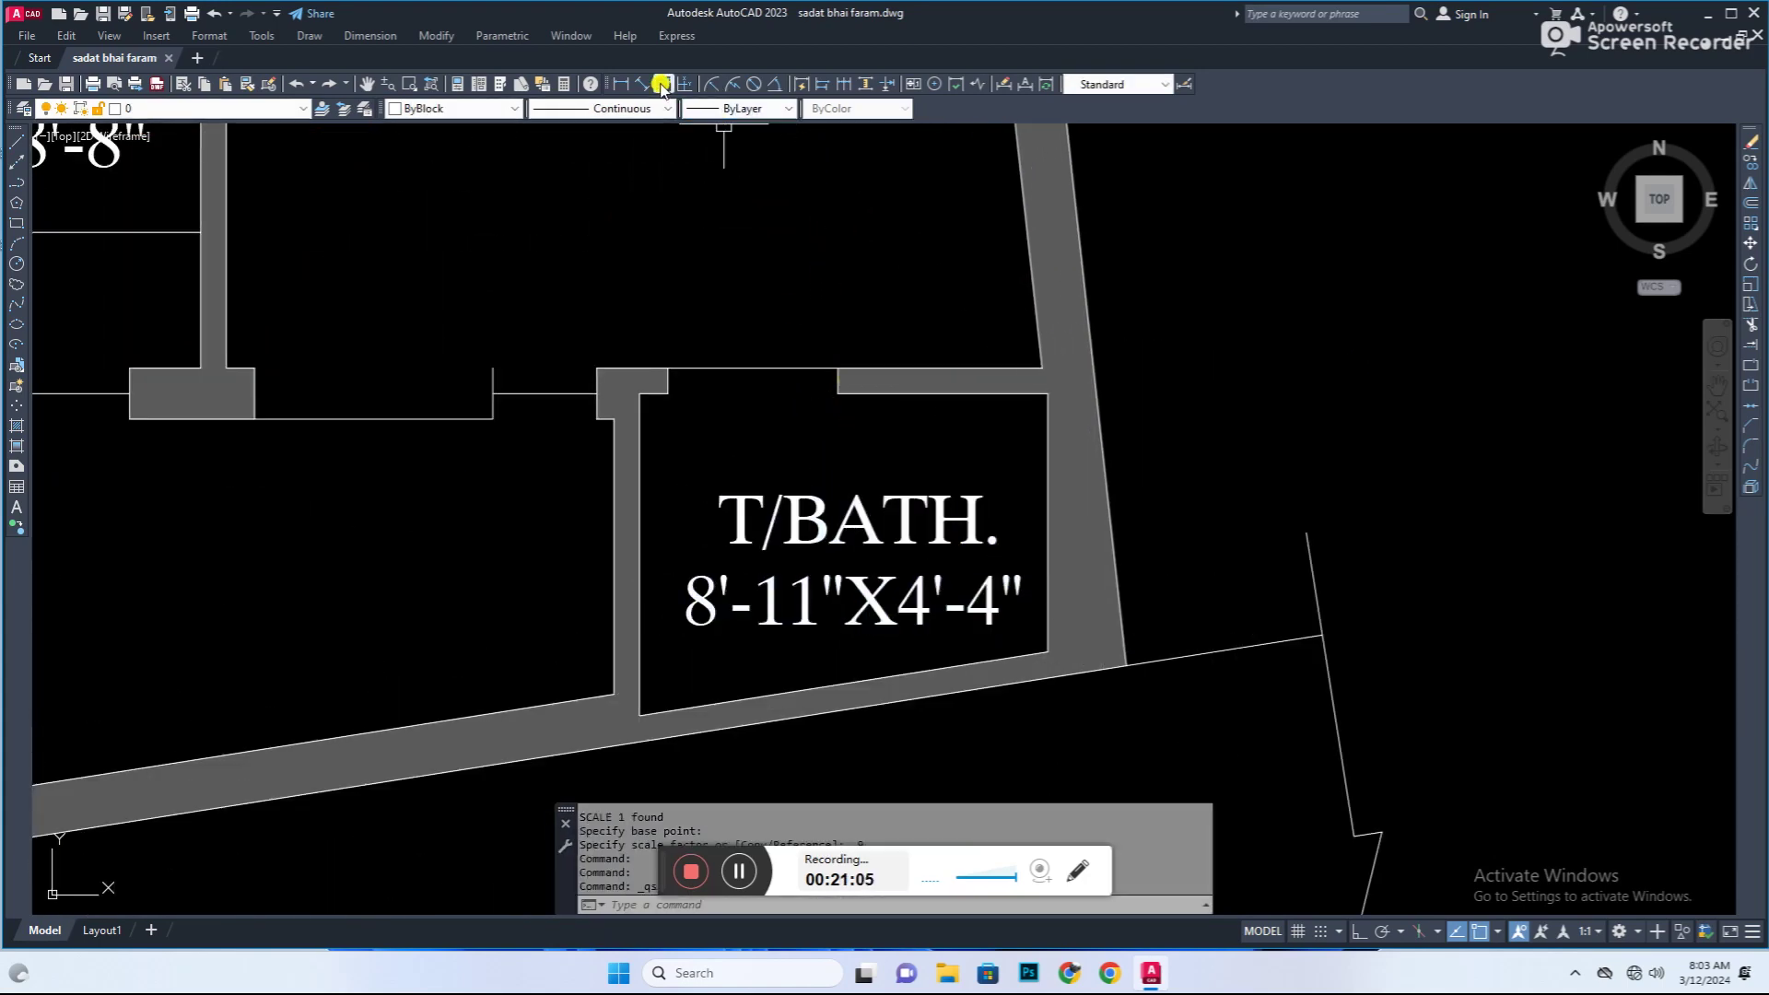
# Step: Add the 6' width dimension and set the lower T/BATH size to 6'-0"X4'-3"
pyautogui.click(1154, 542)
pyautogui.click(838, 746)
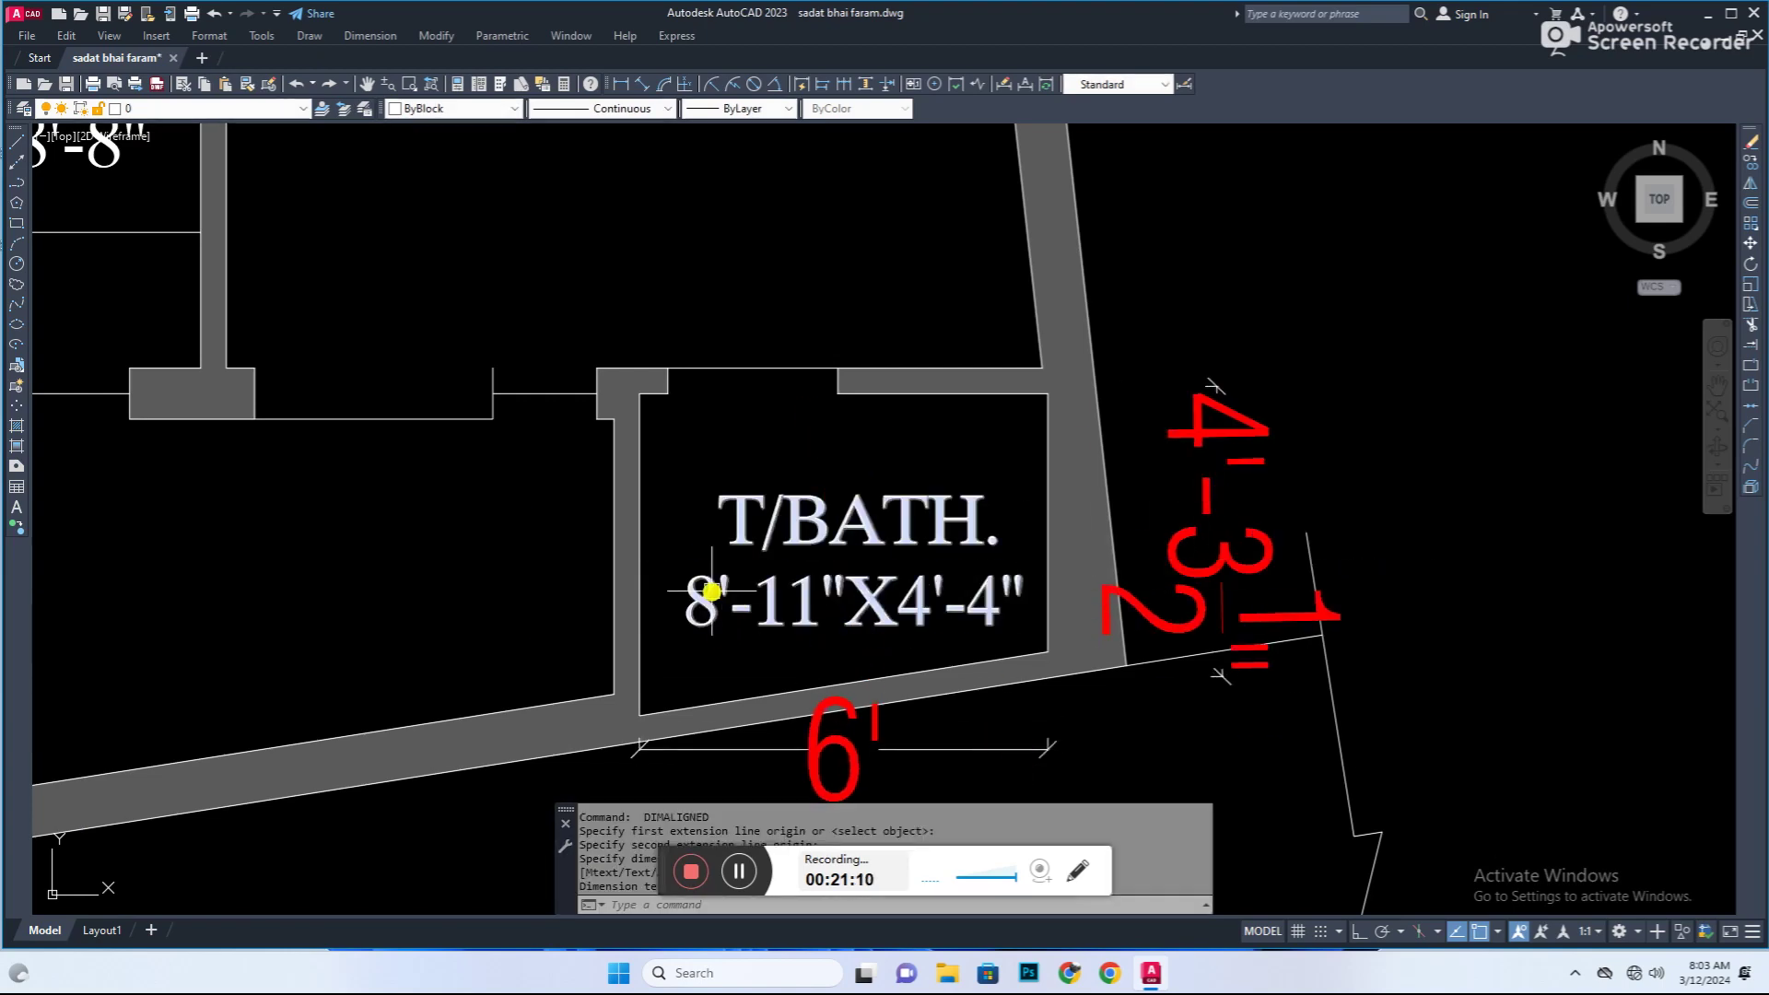
pyautogui.doubleClick(689, 620)
pyautogui.write('0')
pyautogui.click(888, 672)
pyautogui.scroll(-5, 790, 584)
# Step: Pick the bed in the other plan, trying copy and move before cancelling both
pyautogui.scroll(-2, 817, 593)
pyautogui.scroll(5, 831, 677)
pyautogui.scroll(-4, 832, 677)
pyautogui.click(442, 396)
pyautogui.write('co')
pyautogui.press('Return')
pyautogui.scroll(3, 399, 411)
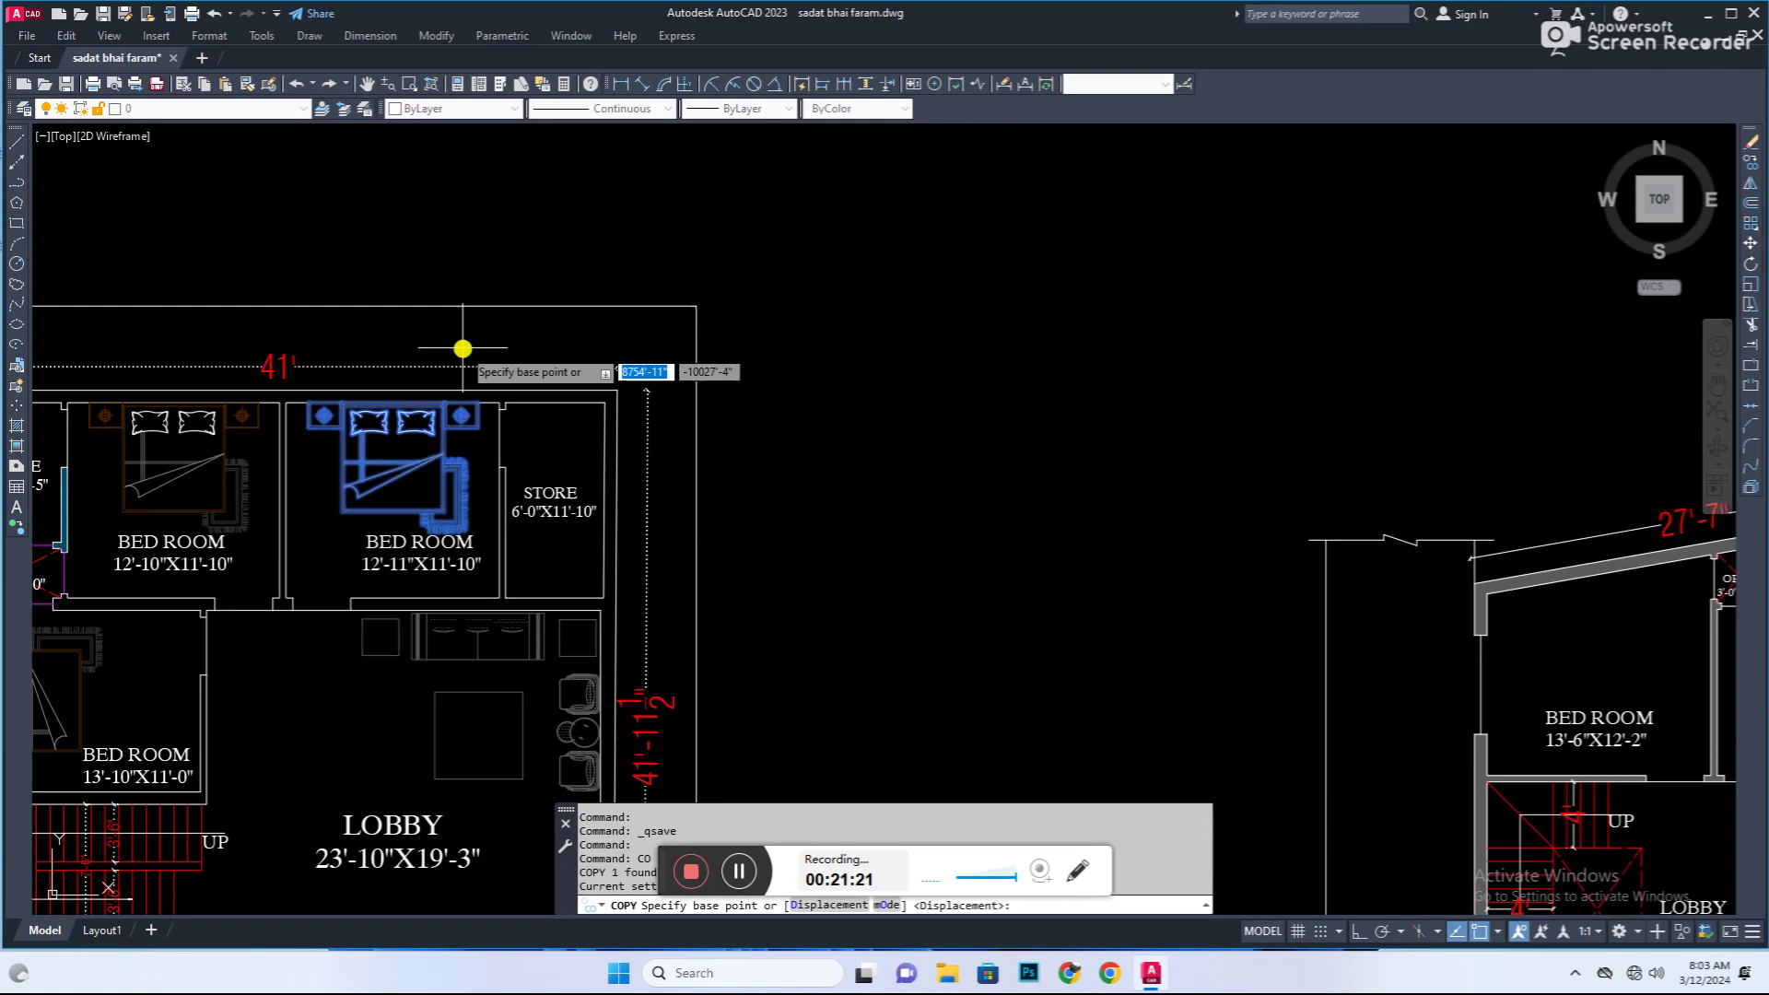
pyautogui.press('Escape')
pyautogui.scroll(3, 1077, 556)
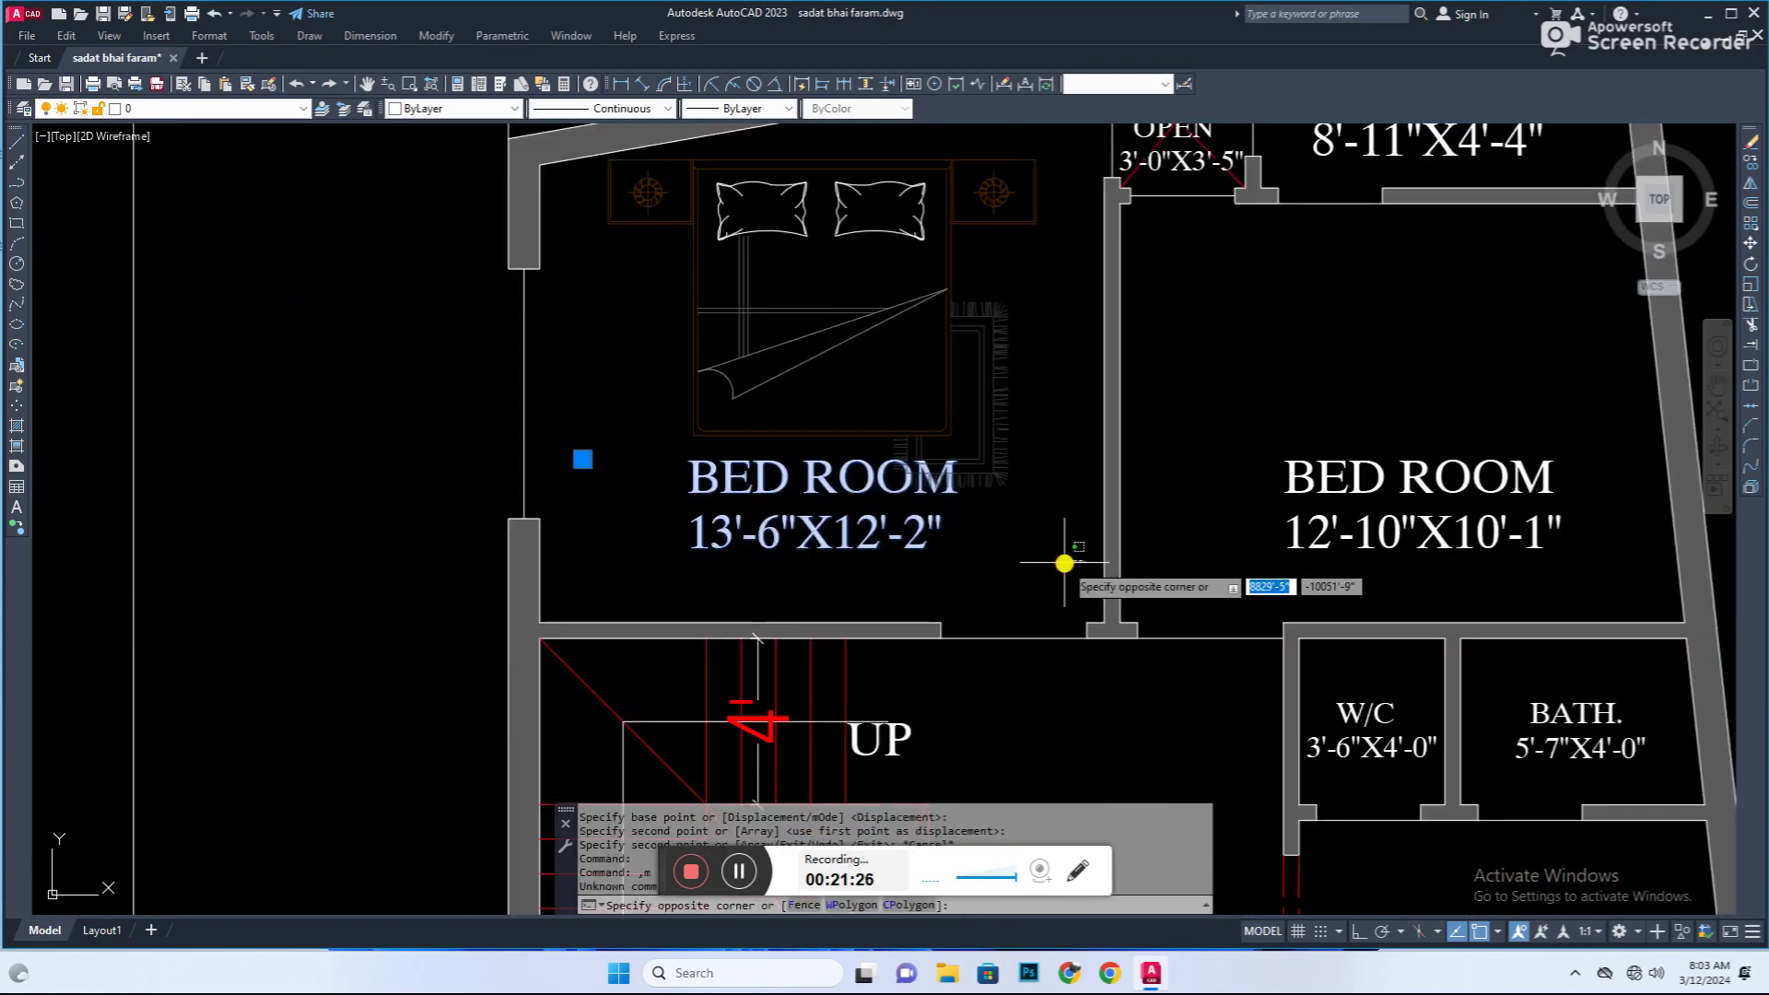
pyautogui.write('m')
pyautogui.press('Return')
pyautogui.click(1027, 590)
pyautogui.press('Escape')
# Step: Copy the bed block and drop the copy beside the plan
pyautogui.write('co')
pyautogui.press('Return')
pyautogui.scroll(-5, 967, 580)
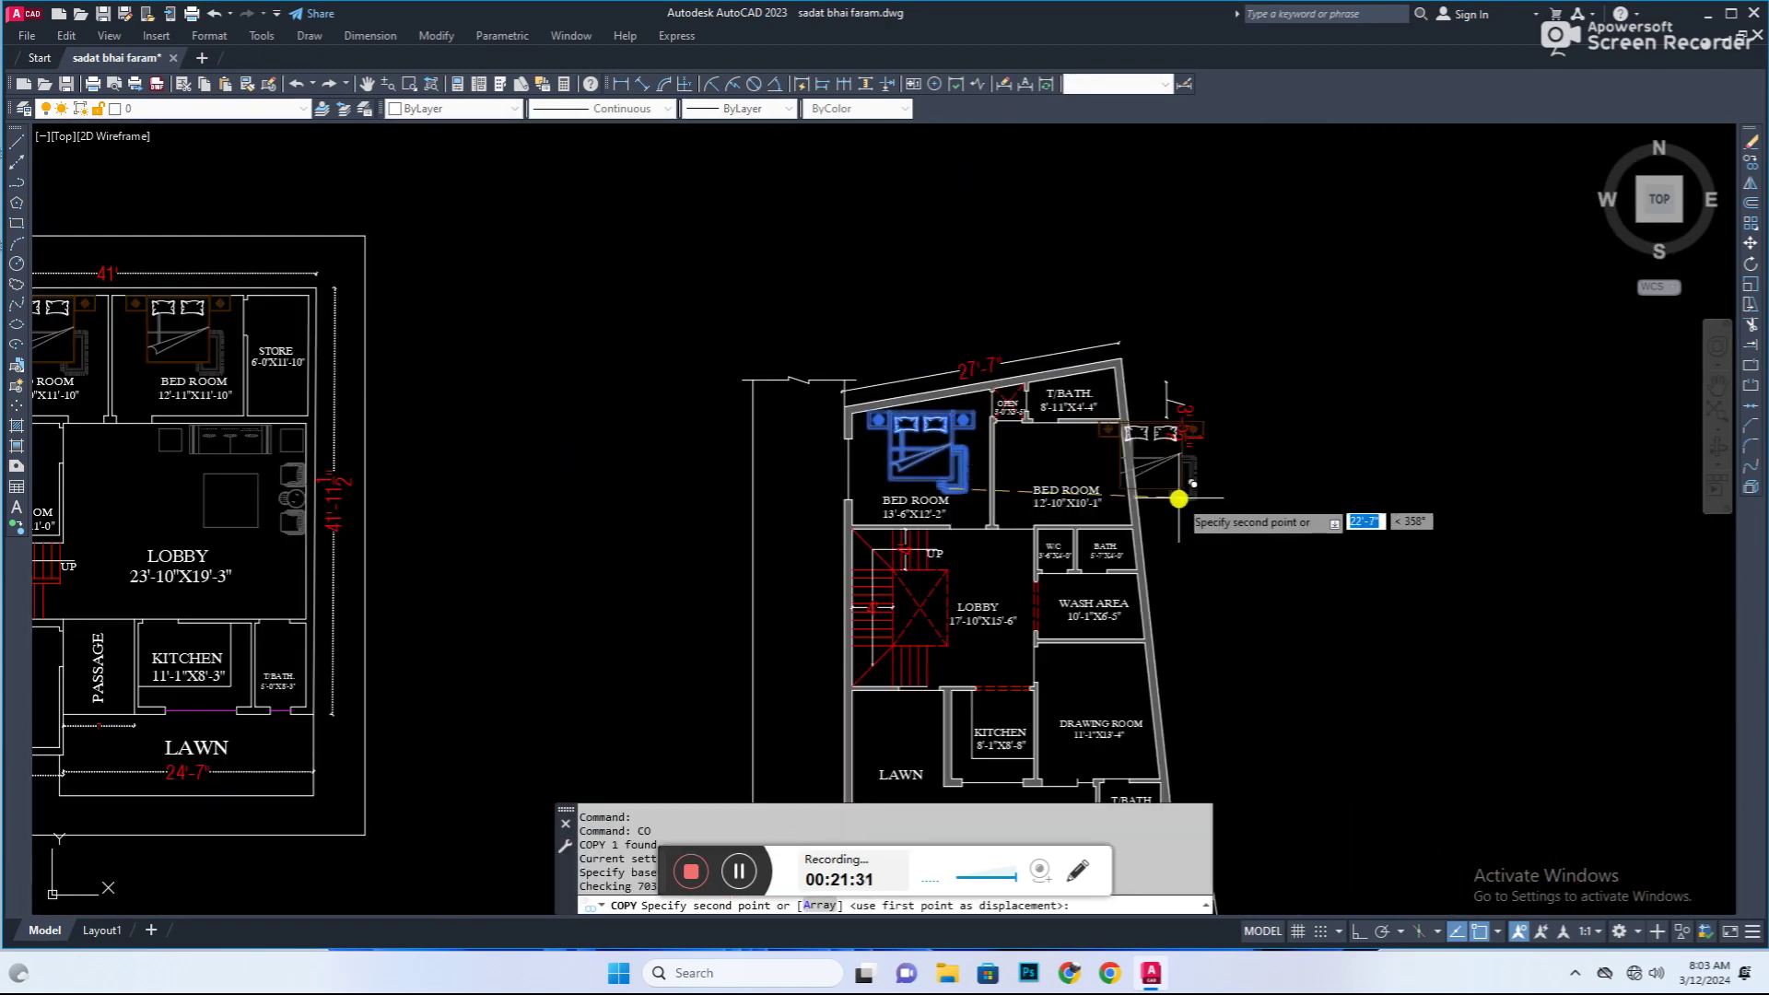
pyautogui.click(1249, 523)
pyautogui.press('Return')
# Step: Rotate the bed copy into its new orientation
pyautogui.write('ro')
pyautogui.press('Return')
pyautogui.press('Escape')
pyautogui.click(1133, 364)
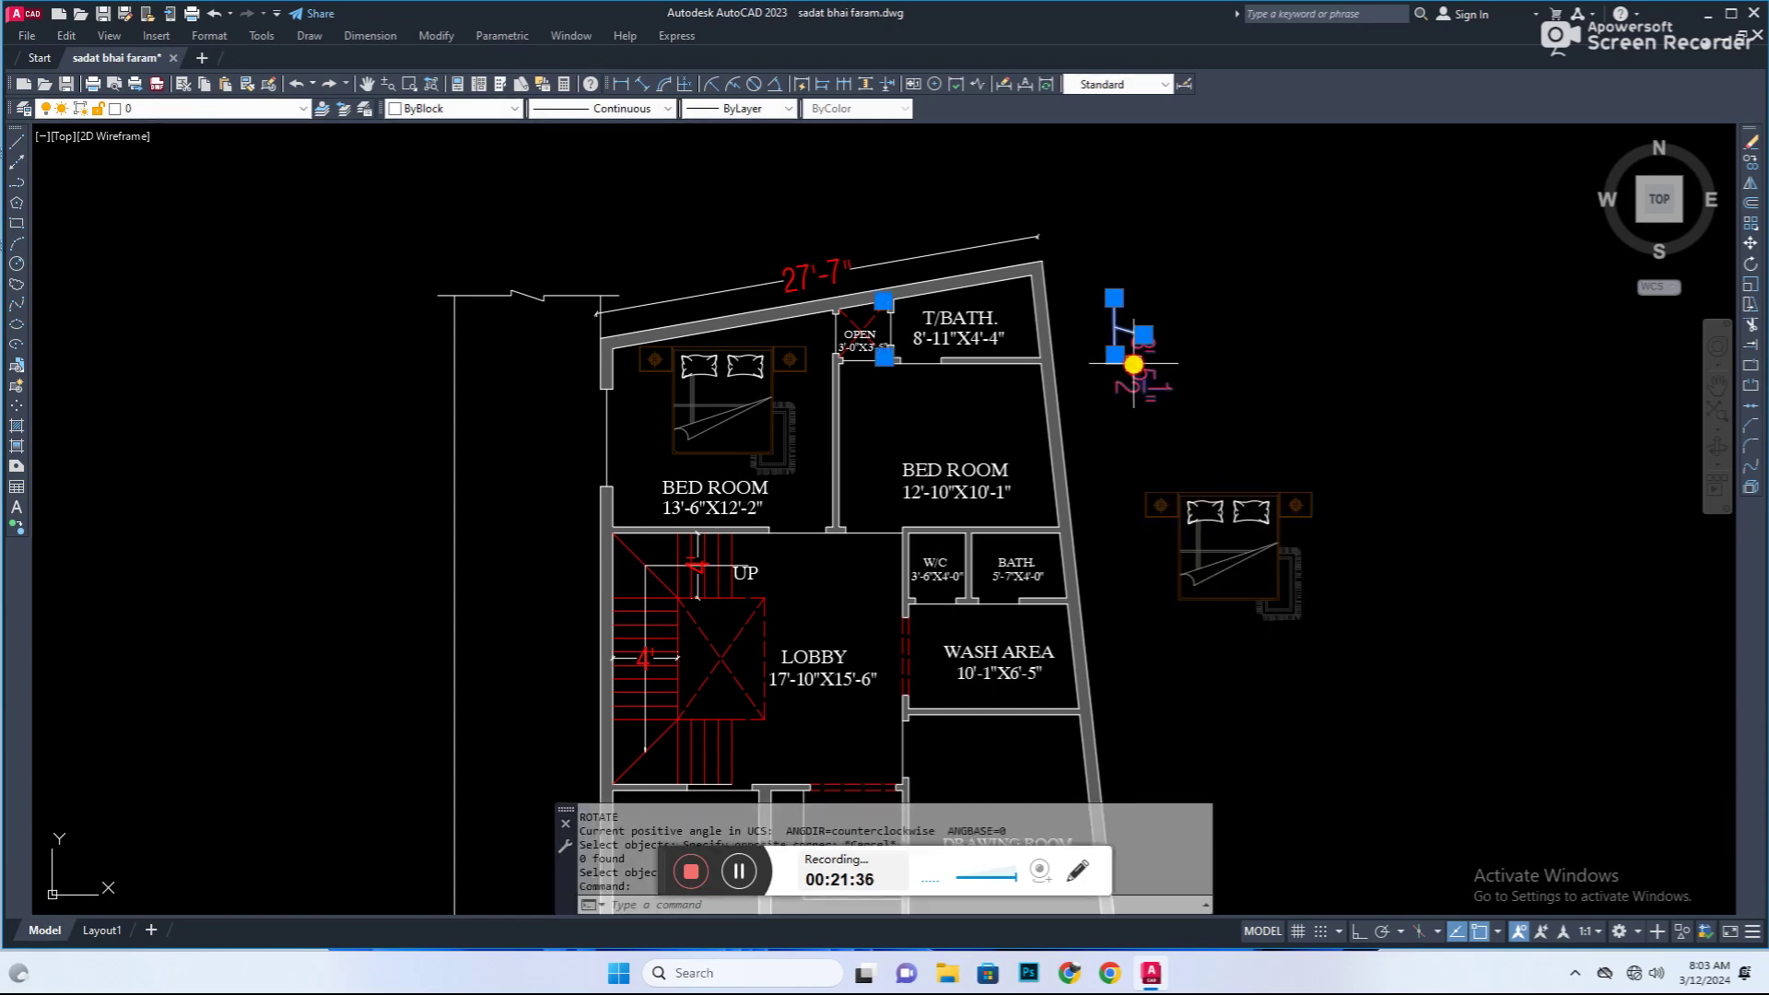
pyautogui.write('ro')
pyautogui.press('Return')
pyautogui.click(1239, 513)
pyautogui.click(1250, 749)
# Step: Move the rotated bed into the right-hand 12'-10"X10'-1" bedroom
pyautogui.write('m')
pyautogui.press('Return')
pyautogui.click(1235, 465)
pyautogui.scroll(5, 919, 382)
pyautogui.click(856, 491)
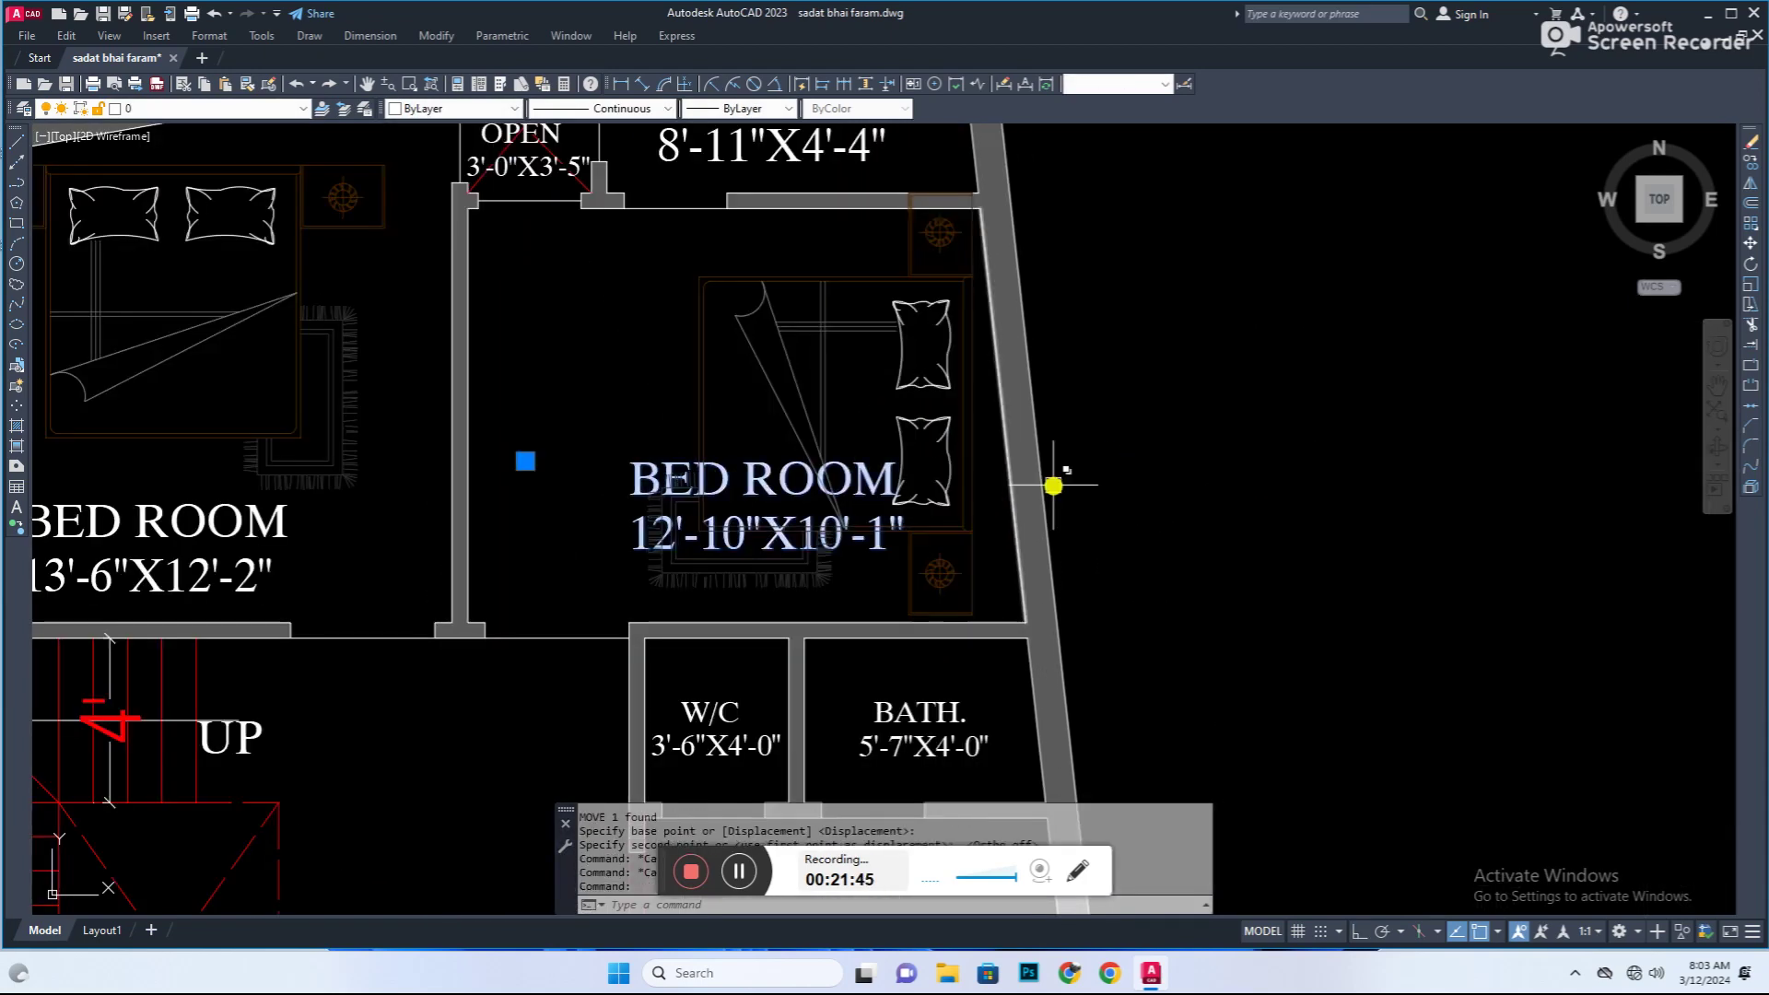
# Step: Move the BED ROOM label above the bed and scale it by 0.98
pyautogui.click(1078, 257)
pyautogui.moveTo(949, 405); pyautogui.dragTo(898, 460)
pyautogui.write('sc')
pyautogui.press('Return')
pyautogui.click(980, 376)
pyautogui.write('.98')
pyautogui.press('Return')
pyautogui.click(965, 405)
pyautogui.write('sc')
pyautogui.press('Return')
pyautogui.click(977, 384)
pyautogui.press('Escape')
# Step: Save the drawing, pan the floor plans into view and paste the furniture
pyautogui.press('Escape')
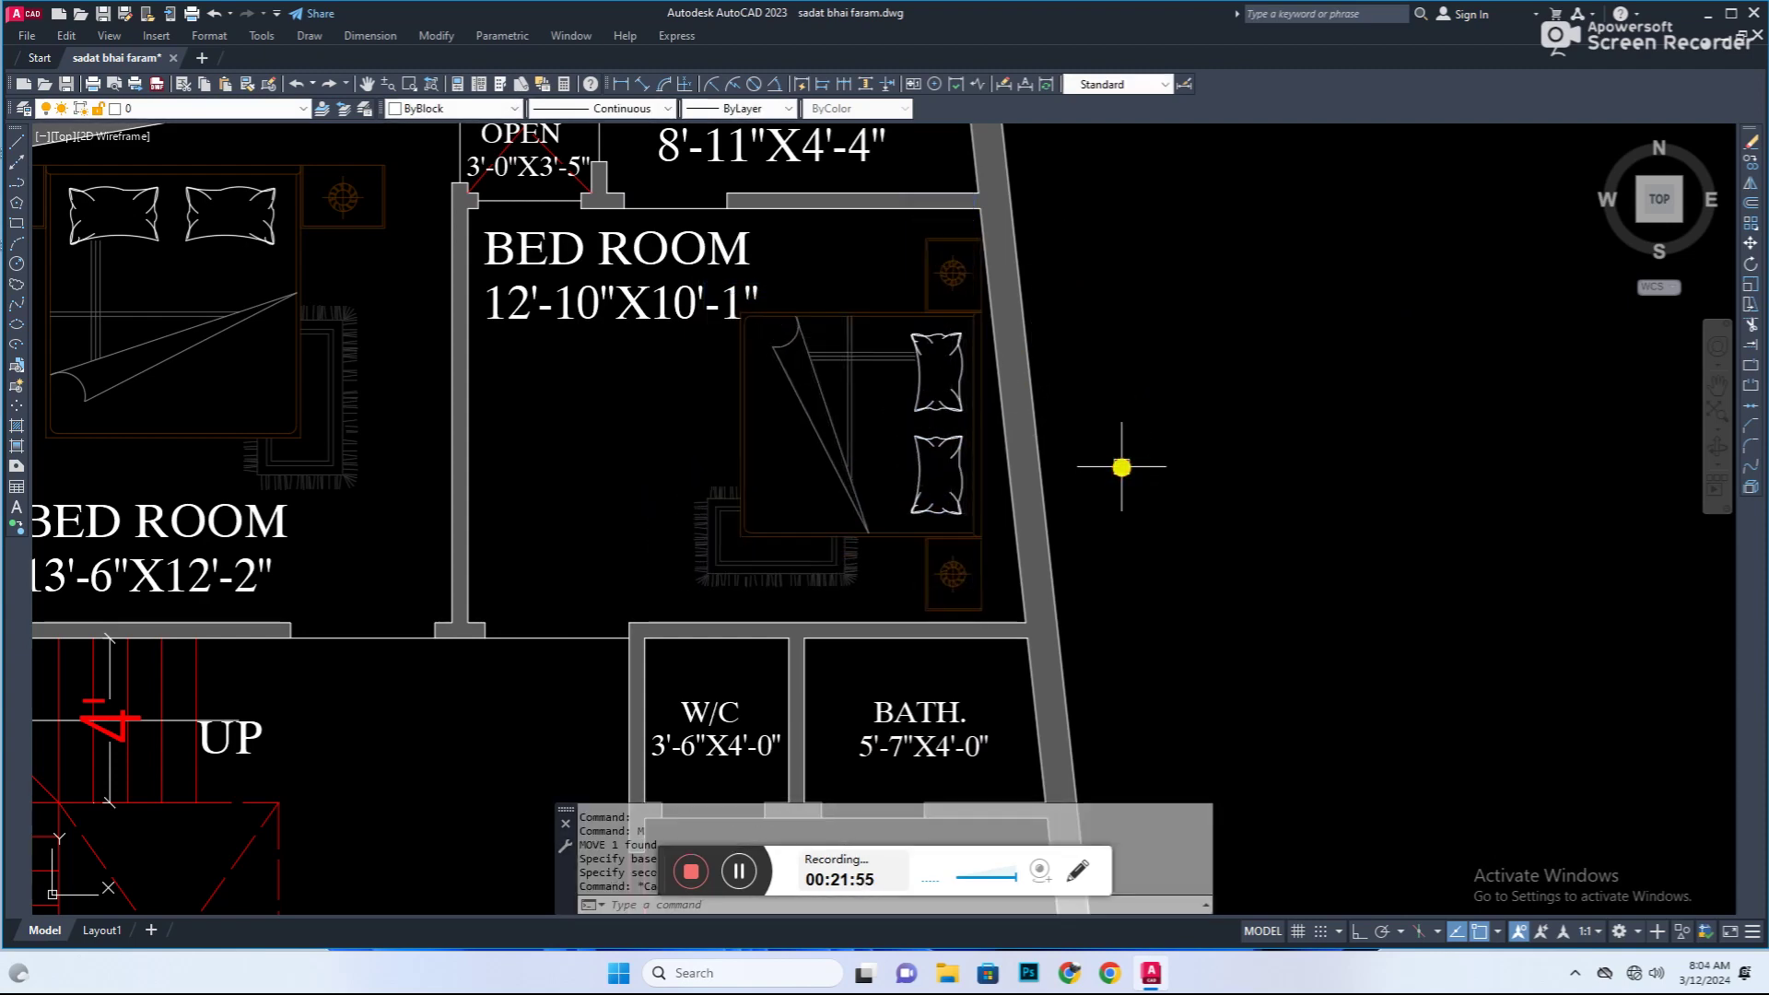
pyautogui.scroll(-5, 1121, 466)
pyautogui.hotkey('ctrl', 's')
pyautogui.scroll(-2, 1041, 490)
pyautogui.scroll(-2, 1041, 491)
pyautogui.scroll(-5, 790, 360)
pyautogui.scroll(2, 1097, 418)
pyautogui.scroll(-2, 1004, 489)
pyautogui.scroll(-3, 1004, 489)
pyautogui.scroll(10, 876, 627)
pyautogui.scroll(3, 1076, 517)
pyautogui.moveTo(1076, 517); pyautogui.dragTo(798, 494, button='middle')
pyautogui.scroll(-5, 797, 495)
pyautogui.scroll(6, 715, 181)
pyautogui.hotkey('ctrl', 'v')
pyautogui.press('Escape')
# Step: Mirror the selected seating and table furniture for the drawing room
pyautogui.scroll(3, 774, 624)
pyautogui.write('mi')
pyautogui.press('Return')
pyautogui.click(1086, 446)
pyautogui.click(1058, 623)
pyautogui.press('Return')
# Step: Erase the leftover furniture item and begin selecting the DRAWING ROOM label
pyautogui.write('m')
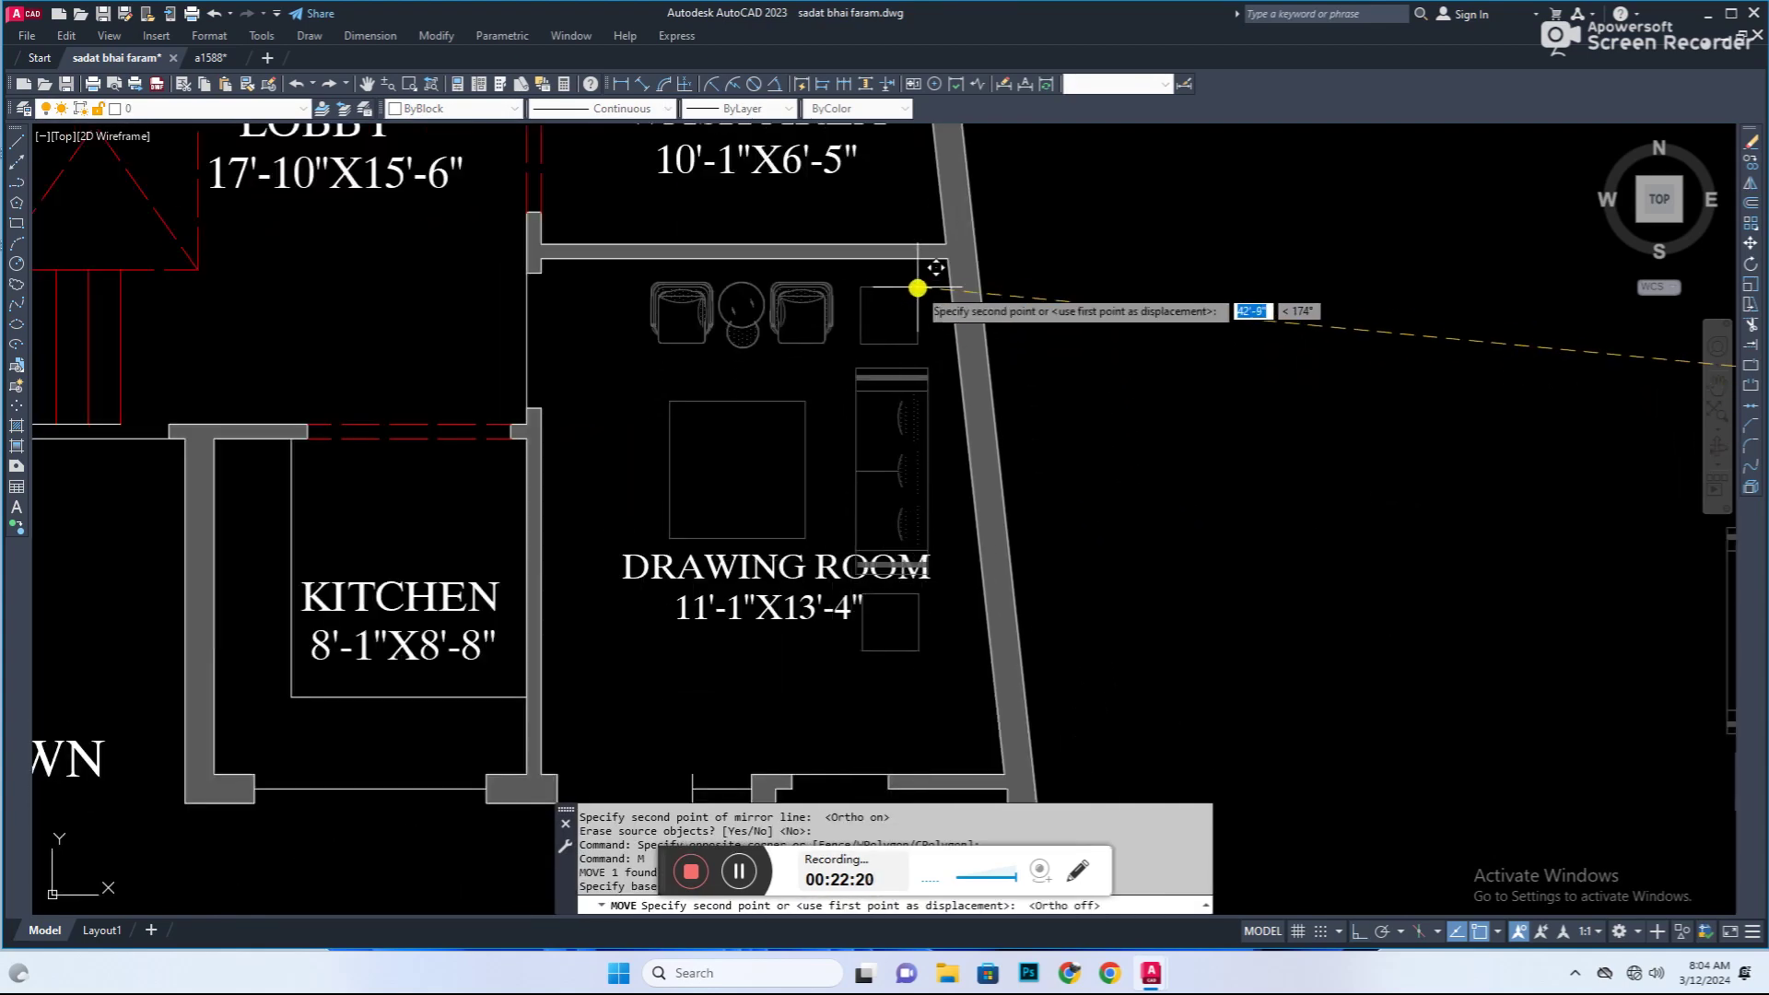
pyautogui.scroll(-3, 917, 368)
pyautogui.scroll(-3, 1152, 552)
pyautogui.press('Escape')
pyautogui.write('e')
pyautogui.press('Return')
pyautogui.scroll(2, 981, 552)
pyautogui.click(983, 533)
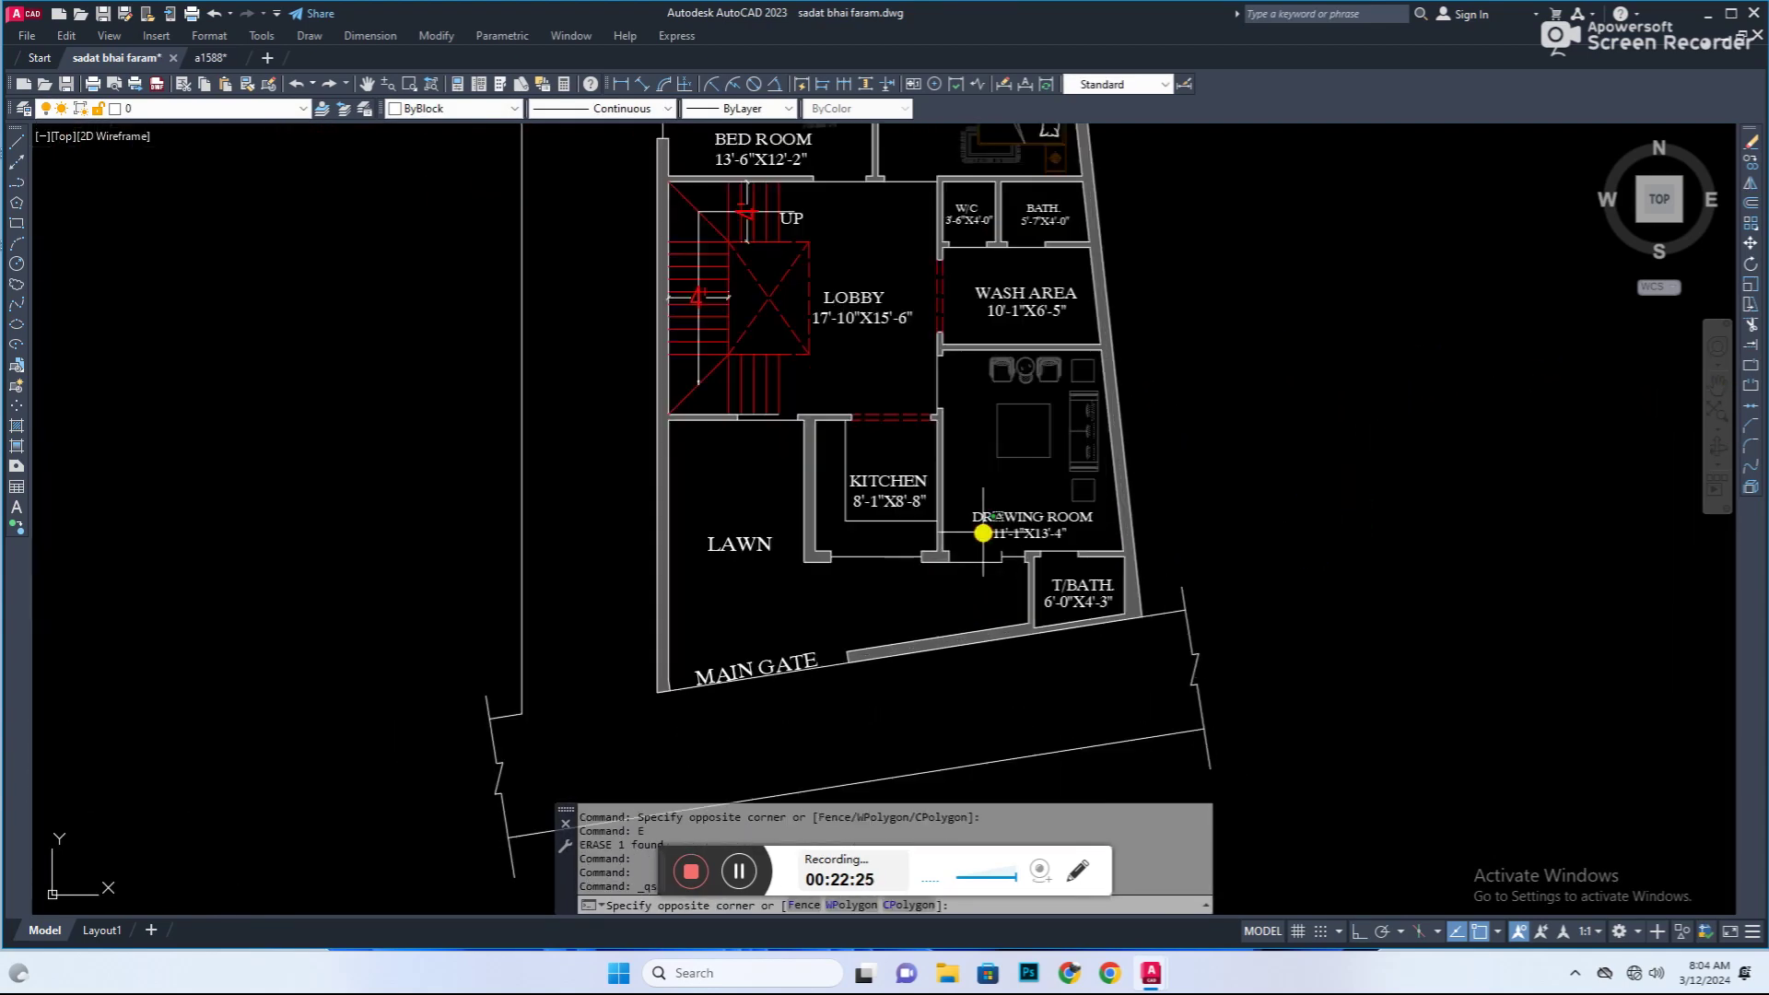
# Step: Copy a room label below the main gate as ROAD, aligned with the road's slope
pyautogui.moveTo(1002, 519); pyautogui.dragTo(763, 730)
pyautogui.doubleClick(785, 720)
pyautogui.write('road')
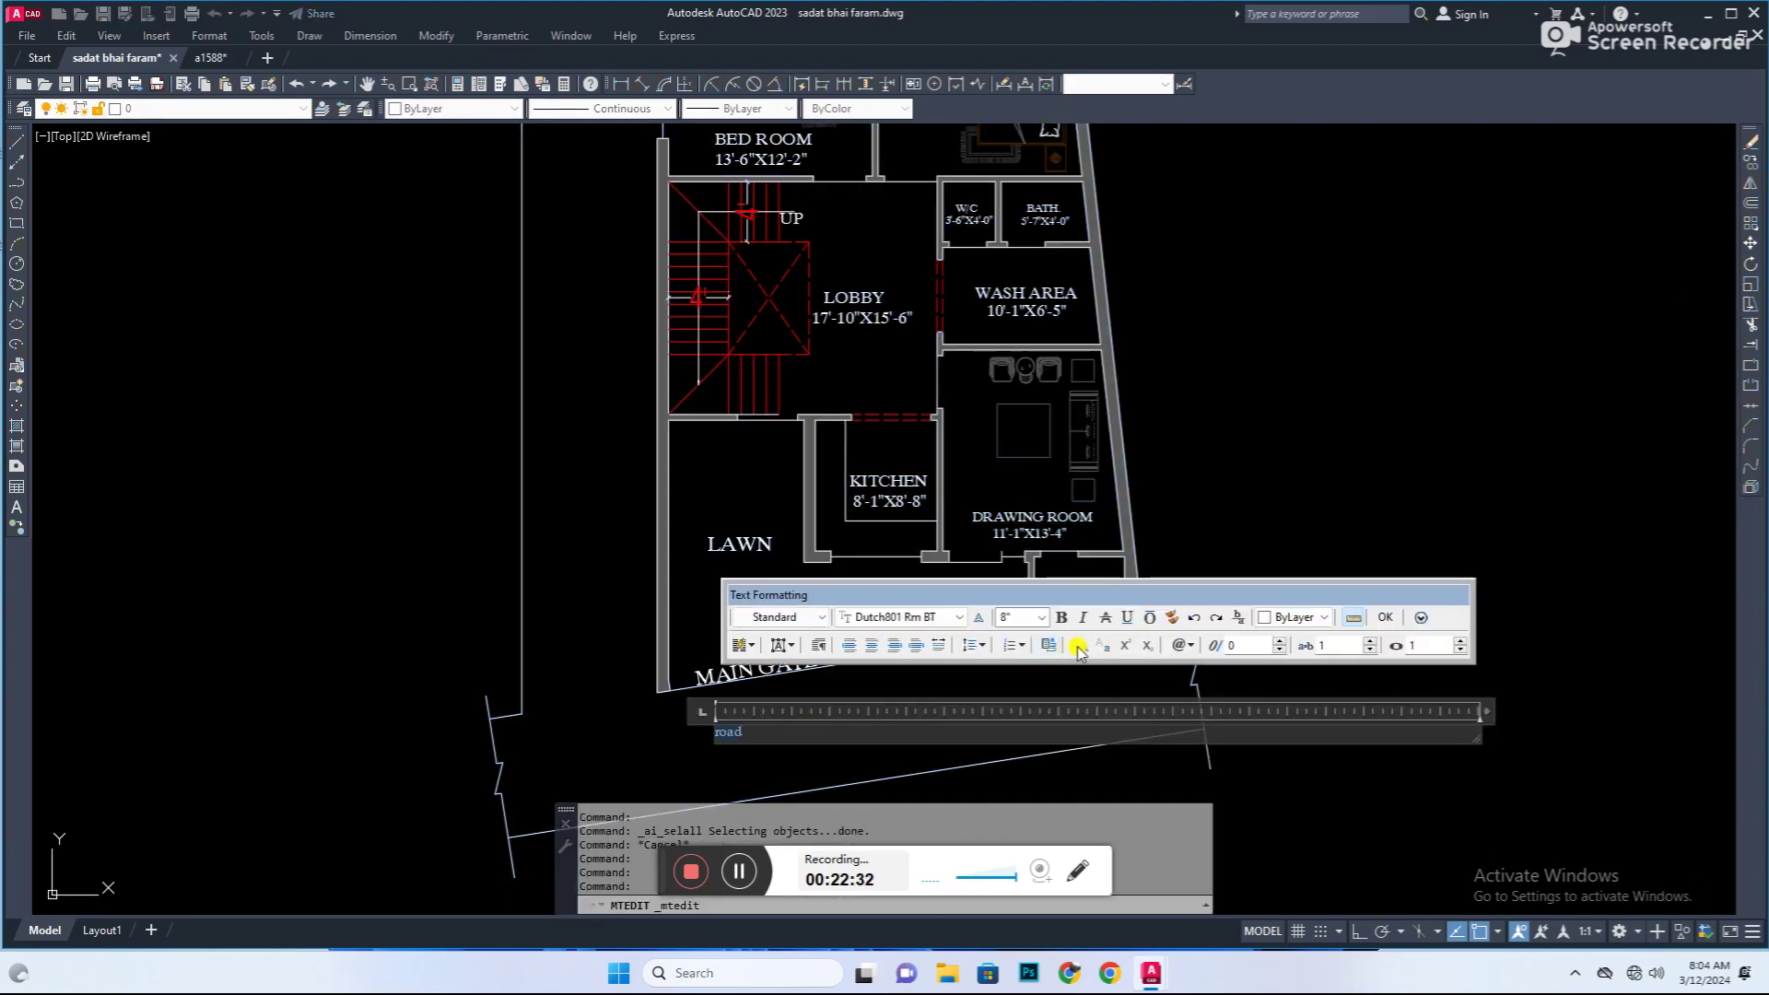
pyautogui.click(1078, 645)
pyautogui.click(726, 735)
pyautogui.scroll(2, 728, 727)
pyautogui.write('m')
pyautogui.press('Return')
pyautogui.click(634, 721)
pyautogui.click(937, 727)
pyautogui.write('ro')
pyautogui.press('Return')
pyautogui.click(1093, 691)
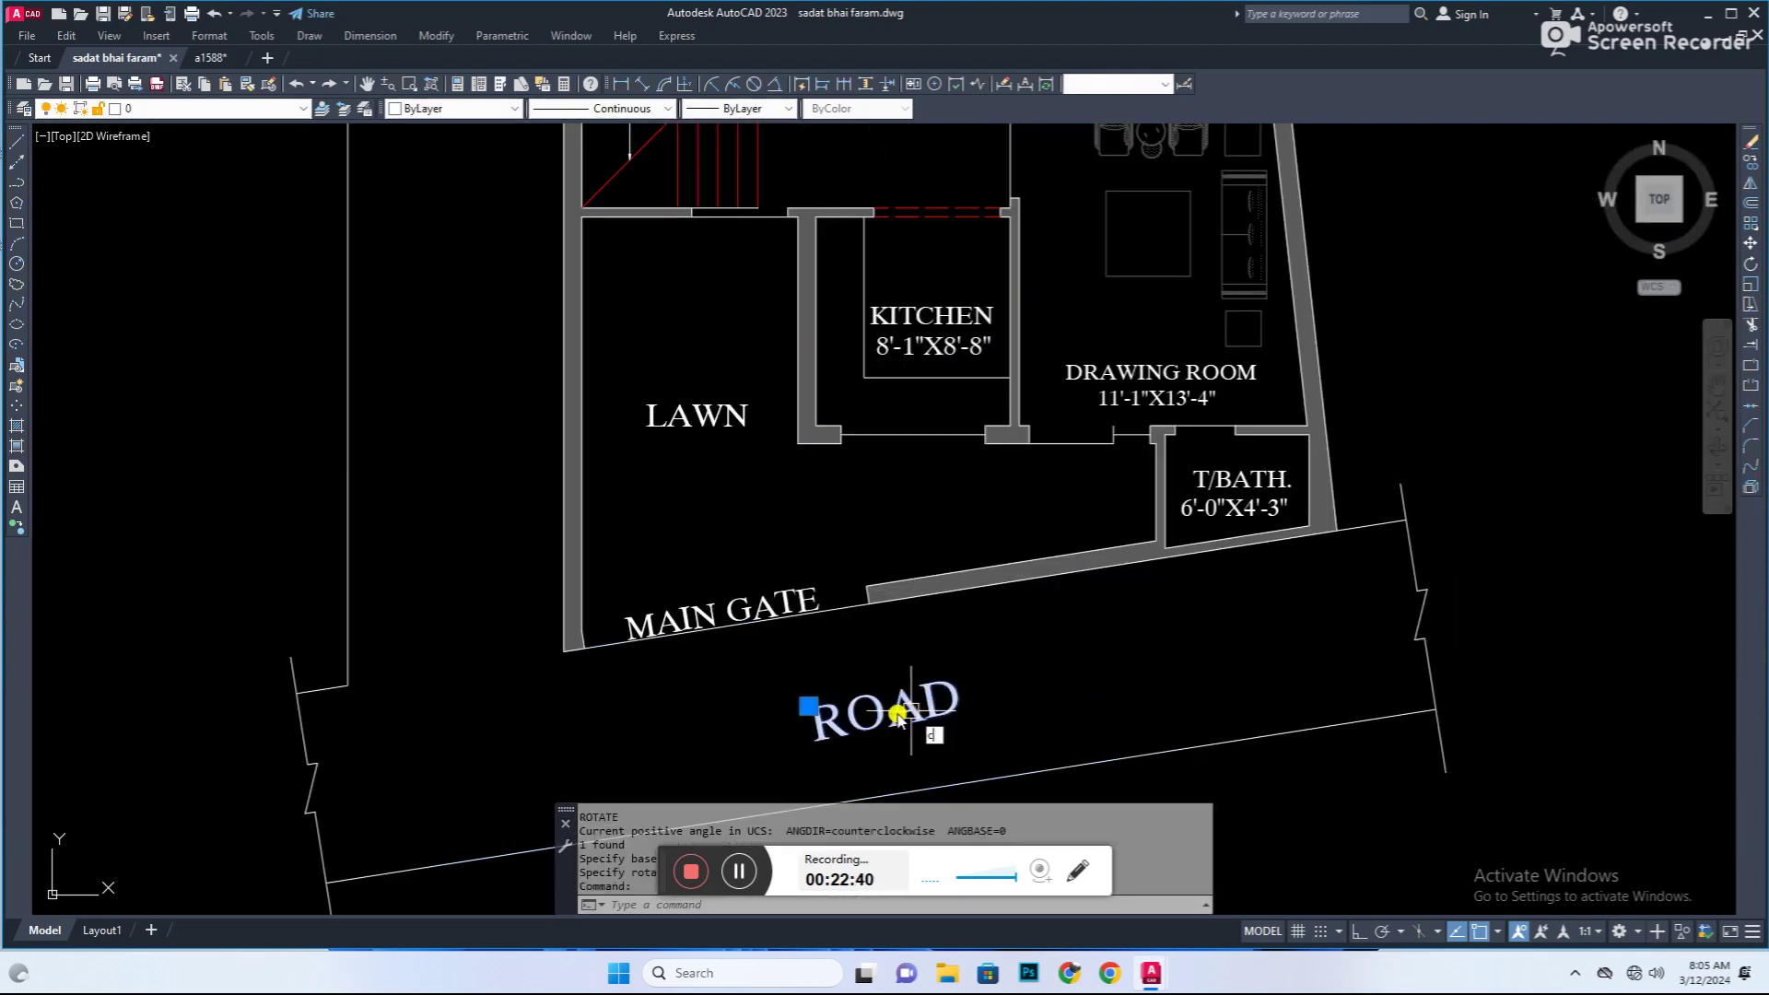
# Step: Copy the ROAD label to the left of the plan and turn it upright
pyautogui.write('co')
pyautogui.press('Return')
pyautogui.press('Escape')
pyautogui.moveTo(943, 806); pyautogui.dragTo(933, 650, button='middle')
pyautogui.click(877, 582)
pyautogui.write('ro')
pyautogui.press('Return')
pyautogui.click(880, 586)
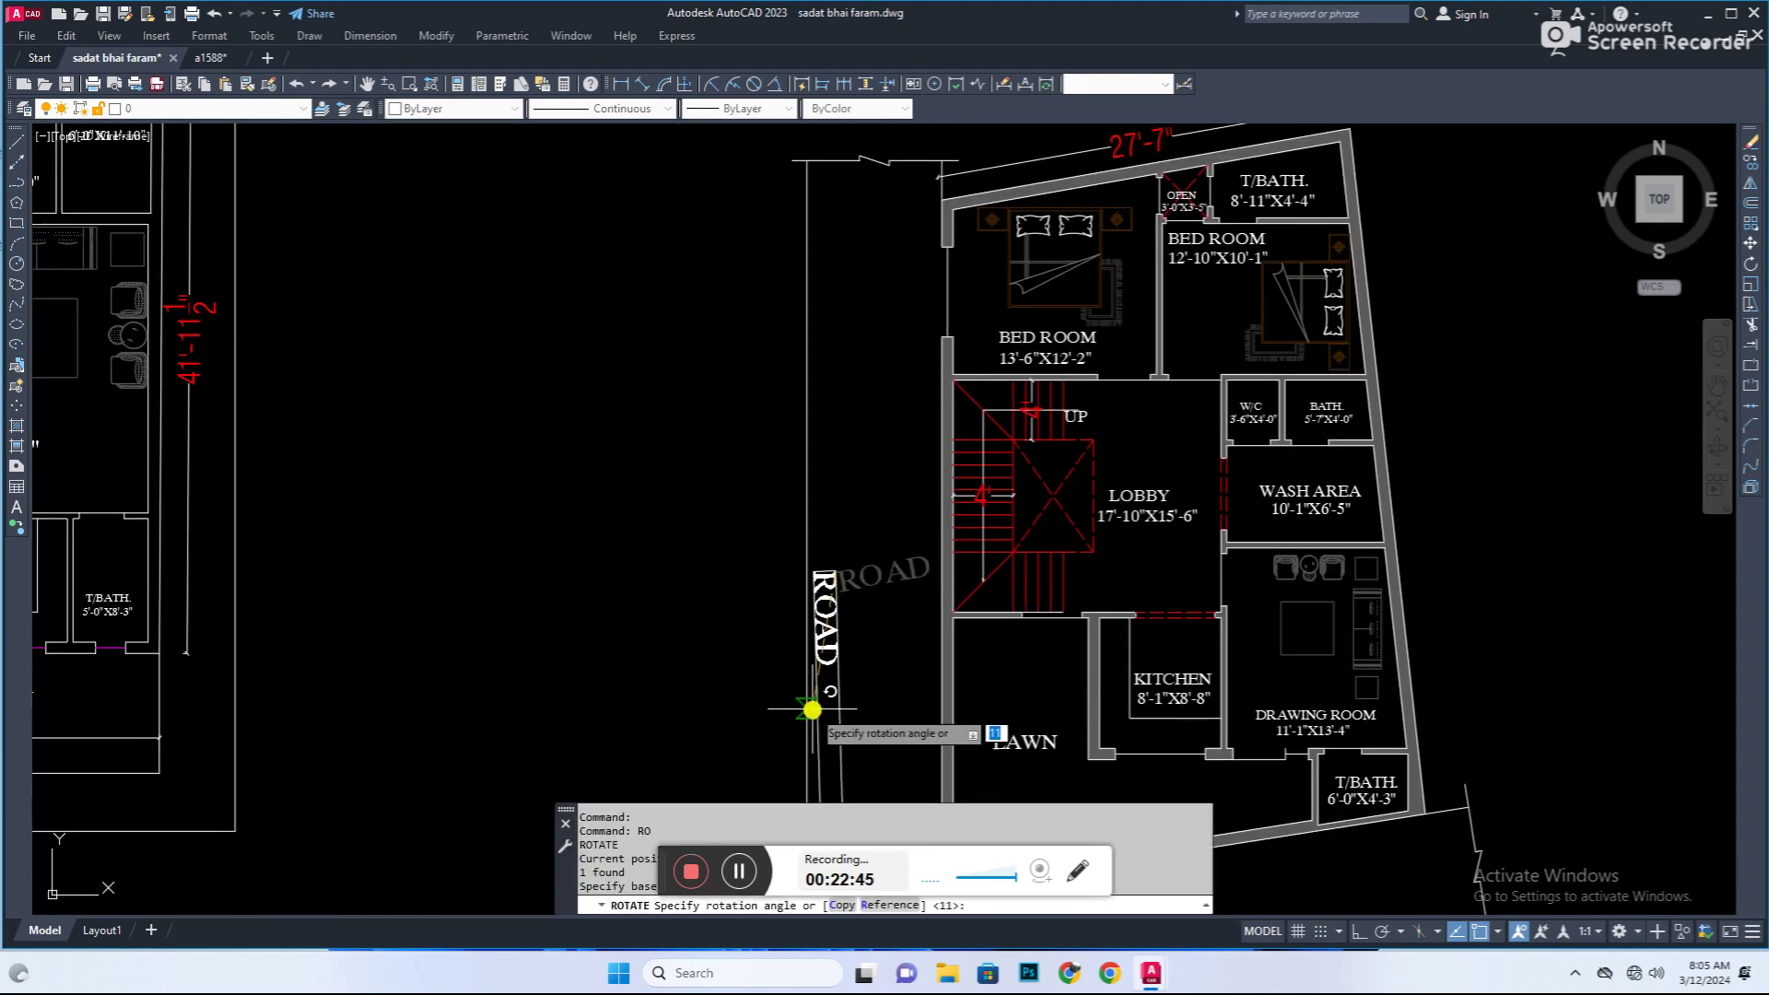
pyautogui.scroll(2, 811, 713)
pyautogui.press('Escape')
pyautogui.scroll(-2, 808, 662)
# Step: Scale the left ROAD label by 2 and save the drawing
pyautogui.write('sc')
pyautogui.press('Return')
pyautogui.click(889, 546)
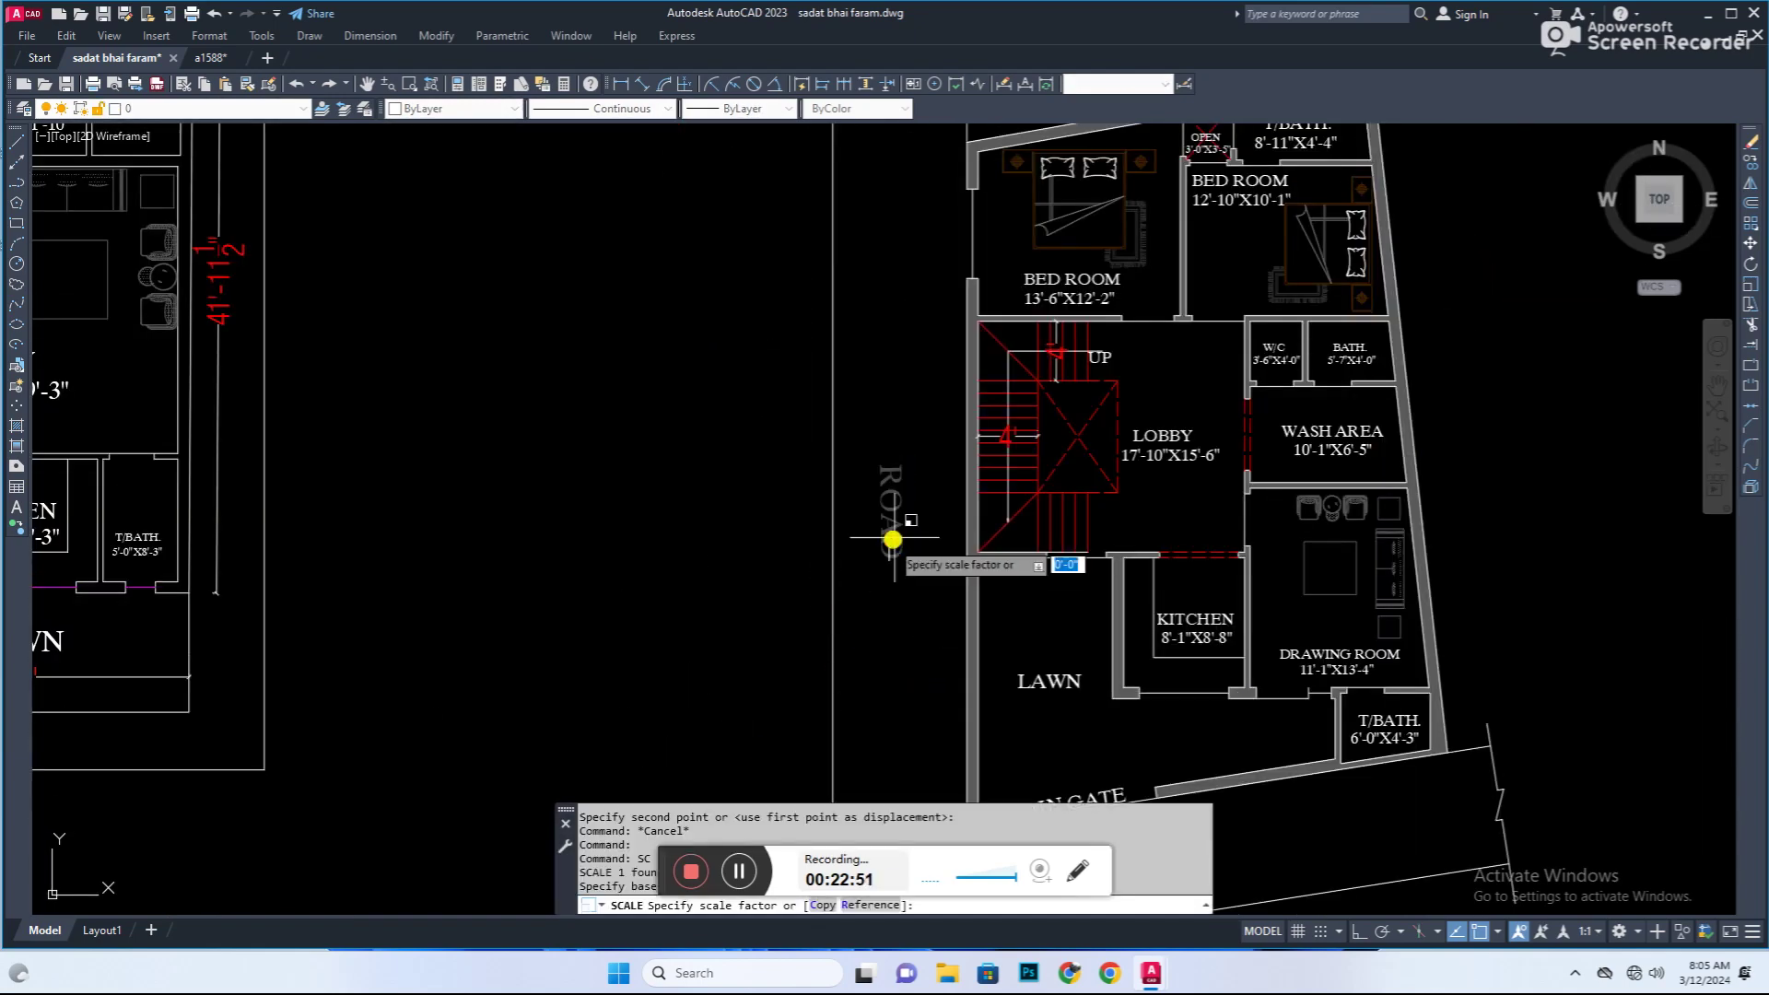
pyautogui.write('2')
pyautogui.press('Return')
pyautogui.scroll(-3, 904, 611)
pyautogui.hotkey('ctrl', 's')
# Step: Add an aligned dimension on the left side and start another from the T/BATH corner
pyautogui.scroll(2, 949, 553)
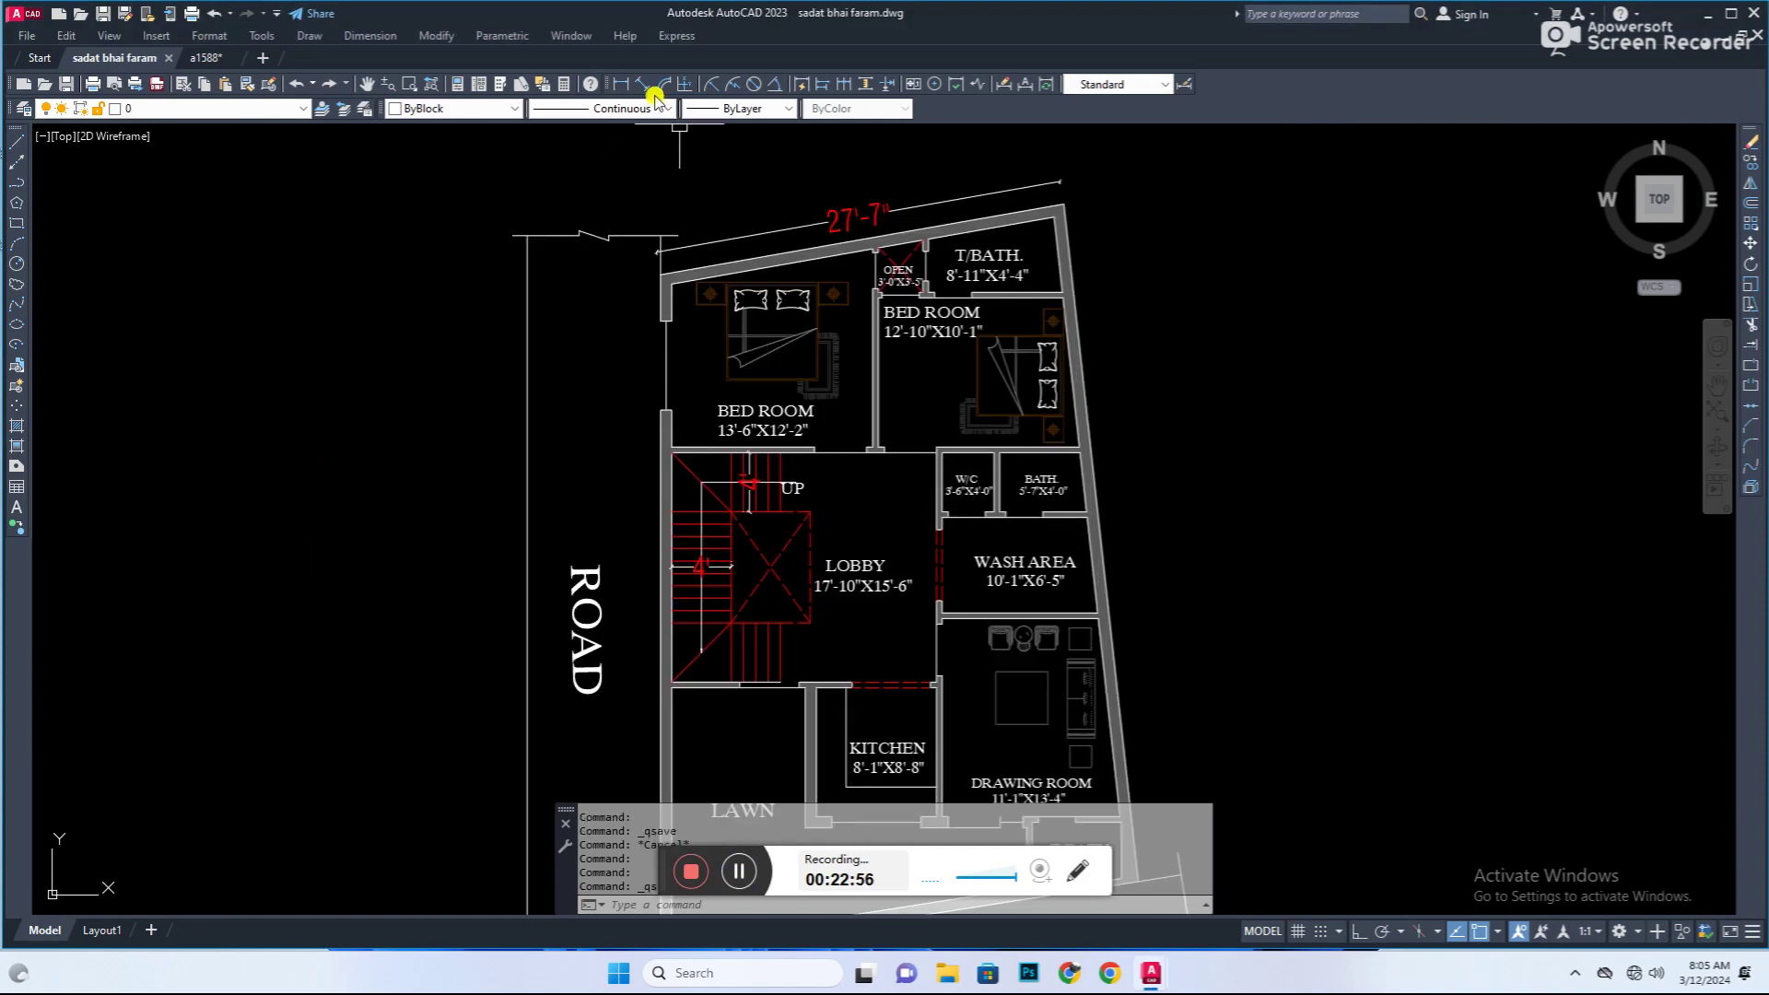
pyautogui.click(648, 88)
pyautogui.click(664, 277)
pyautogui.click(651, 584)
pyautogui.click(604, 479)
pyautogui.press('Return')
pyautogui.scroll(-2, 1058, 490)
pyautogui.scroll(3, 887, 592)
pyautogui.click(888, 592)
pyautogui.scroll(-3, 908, 577)
pyautogui.scroll(2, 854, 317)
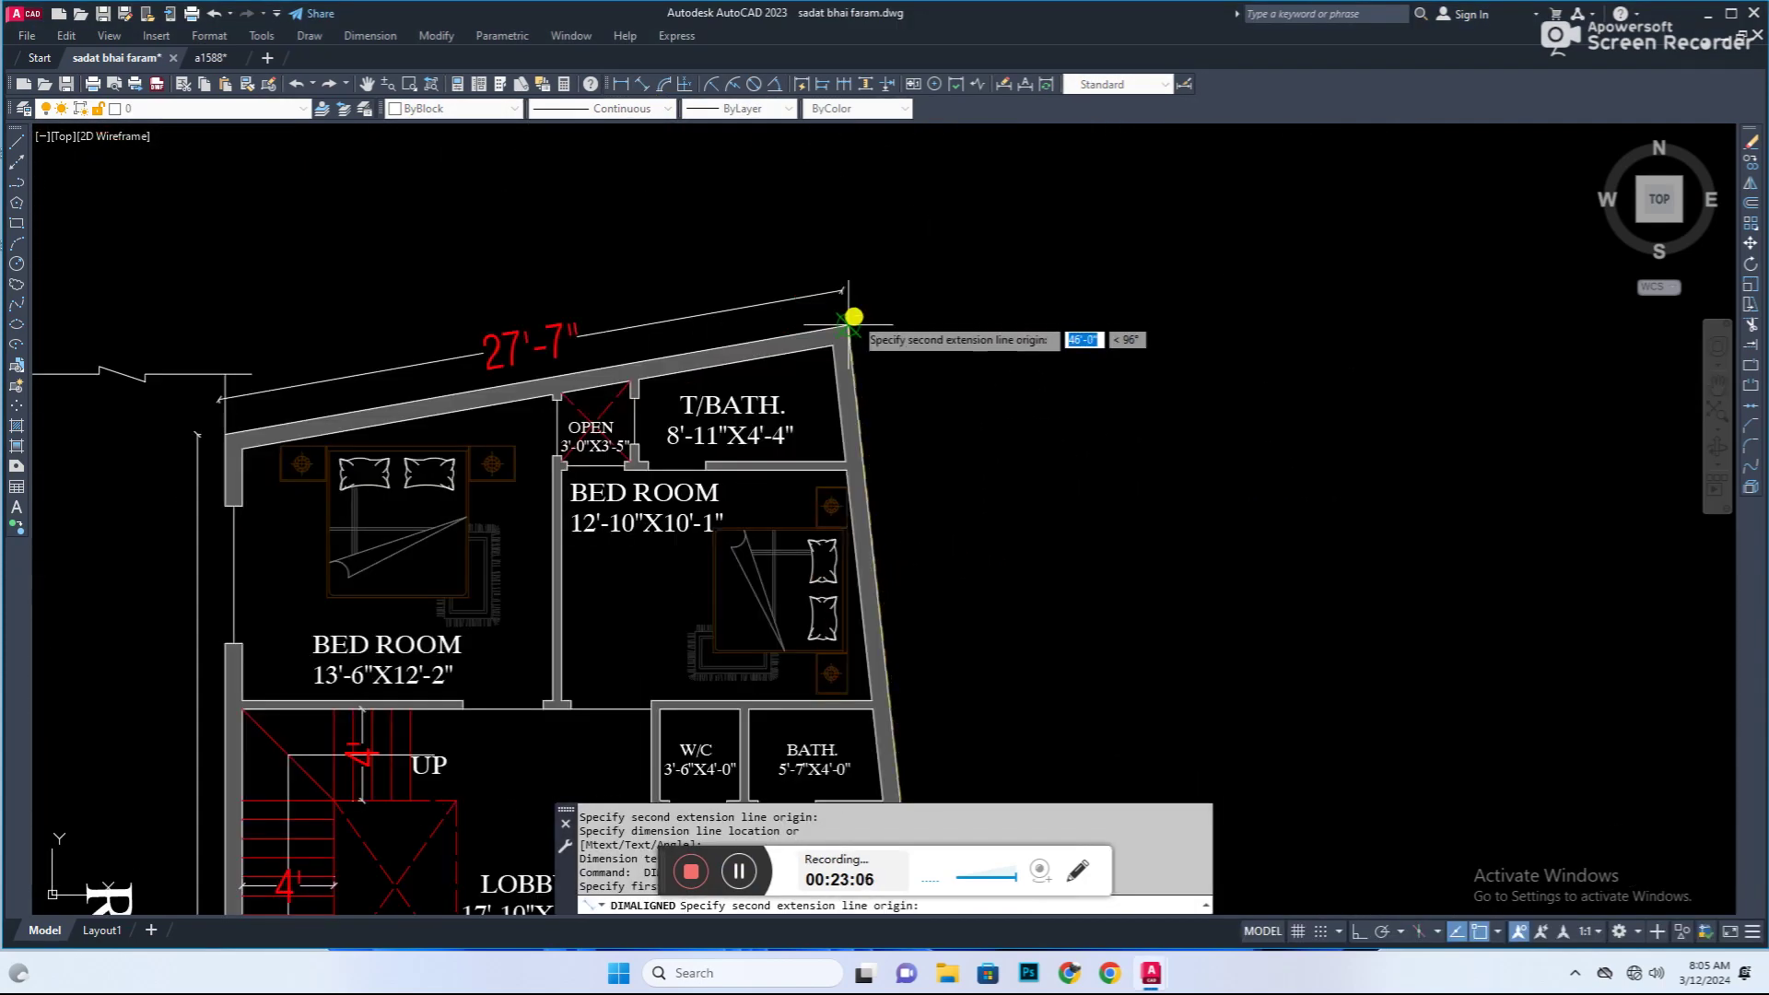